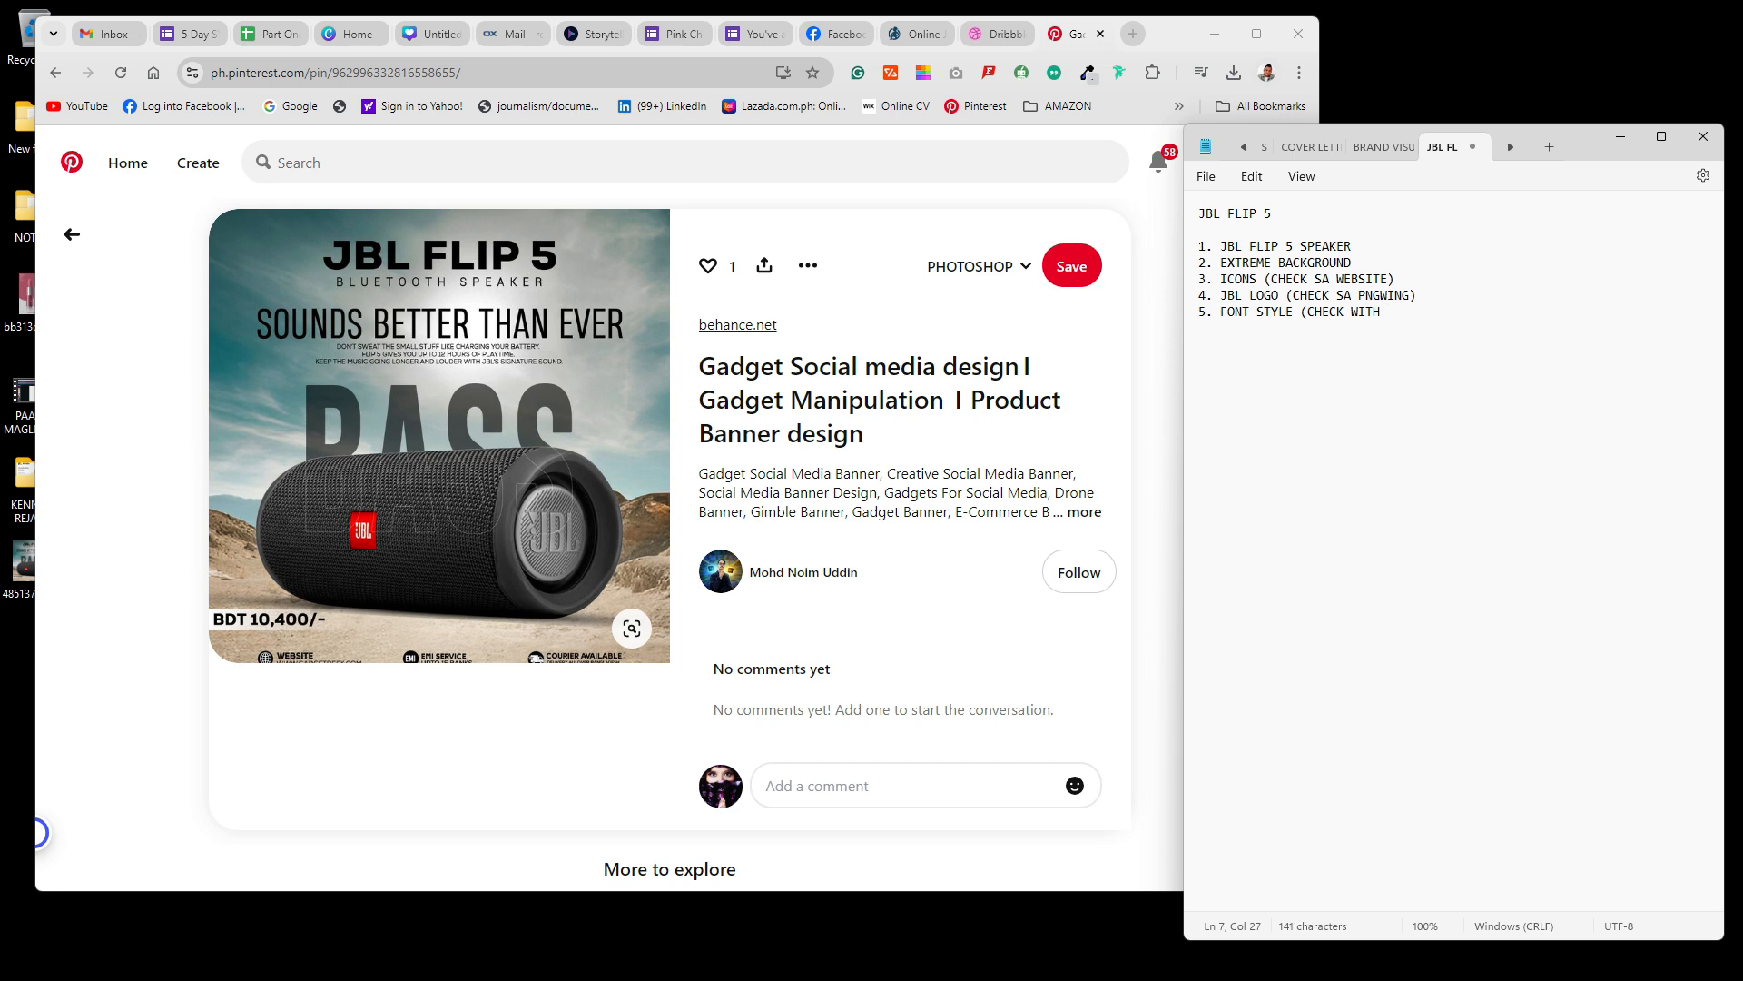
Step: Complete item 5 of the notes with "FONTS NINJA)" and add item 6, "COLORS (CHECK WITH COLORZILLA)"
click(1153, 73)
key(alt+Tab)
text(FONTS NIN)
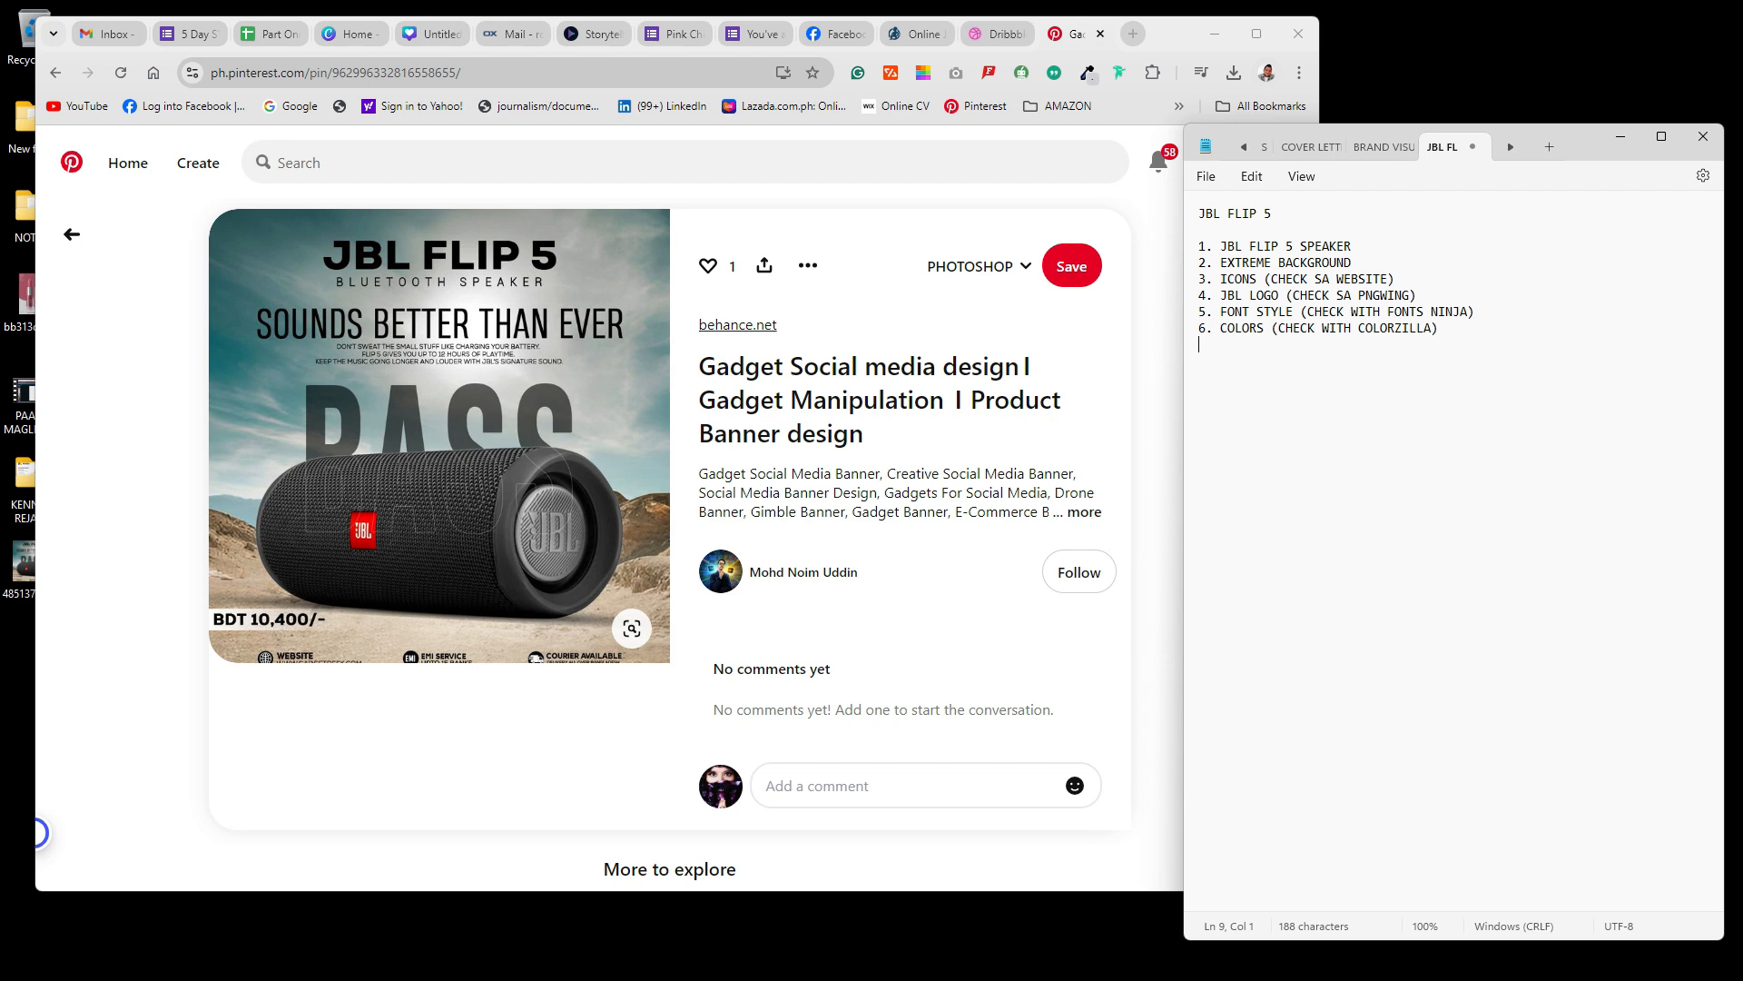
Step: Switch to the browser and search the web for "JBL FLIP 5" in a new tab
key(alt+Tab)
key(ctrl+t)
text(JBL)
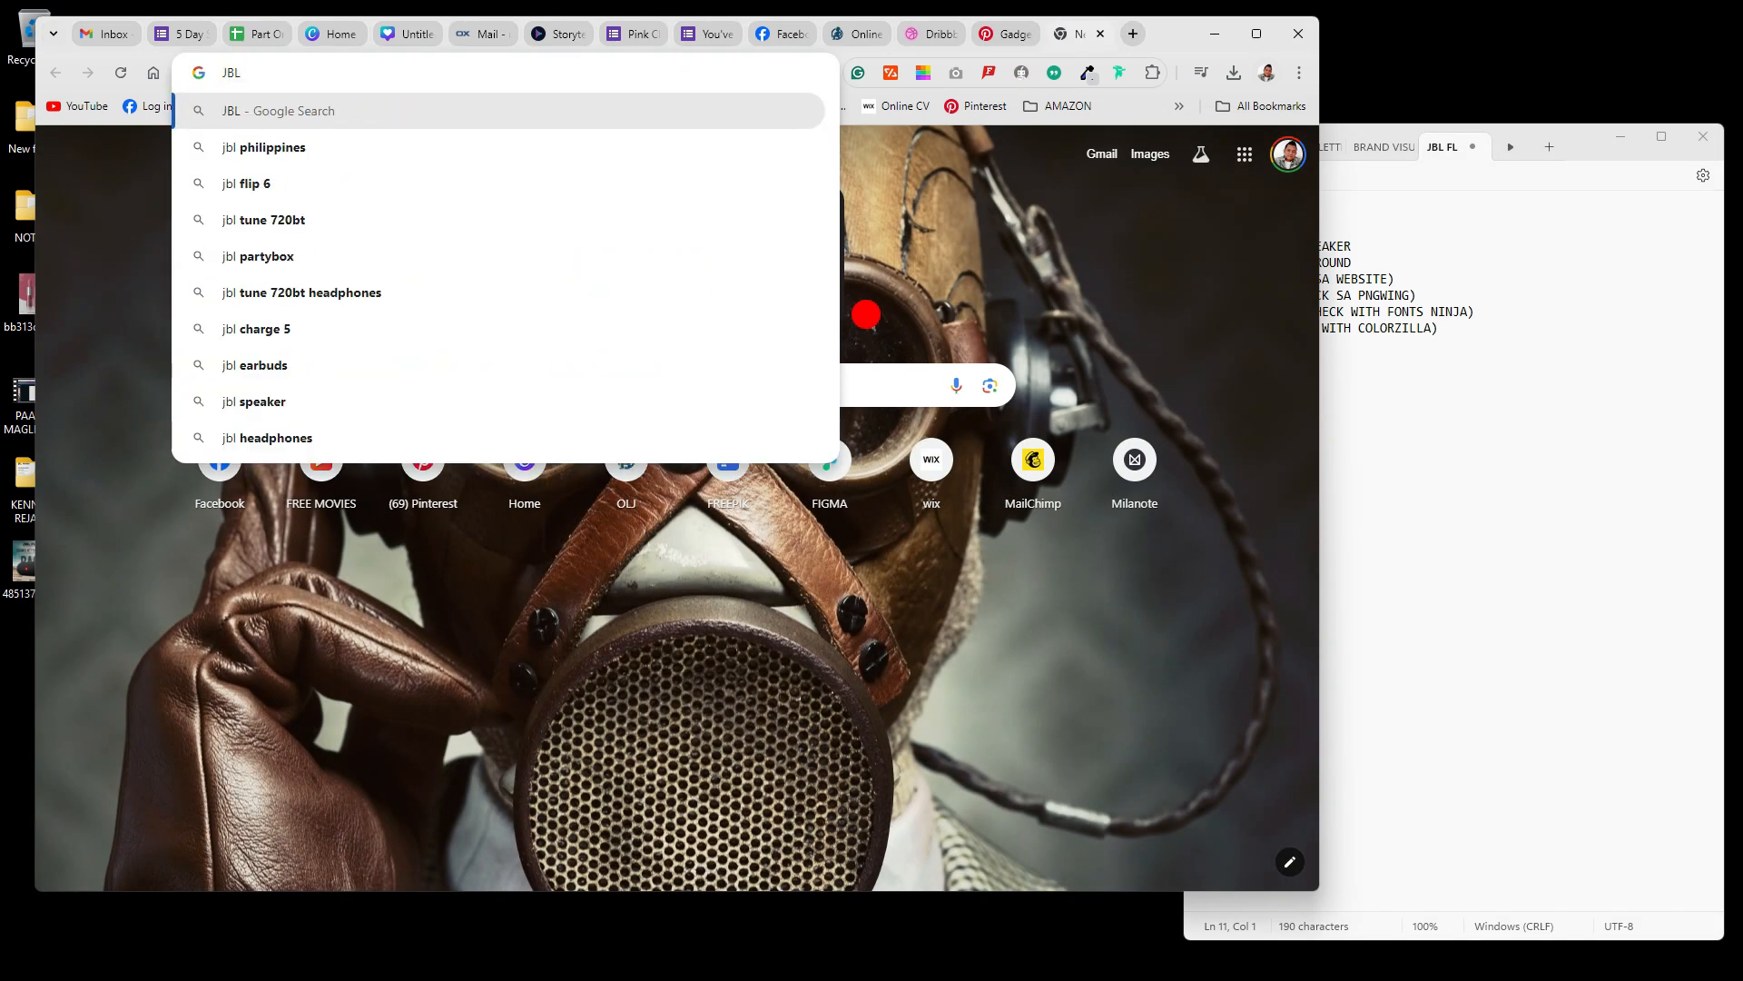
text( FLIP 5)
key(Return)
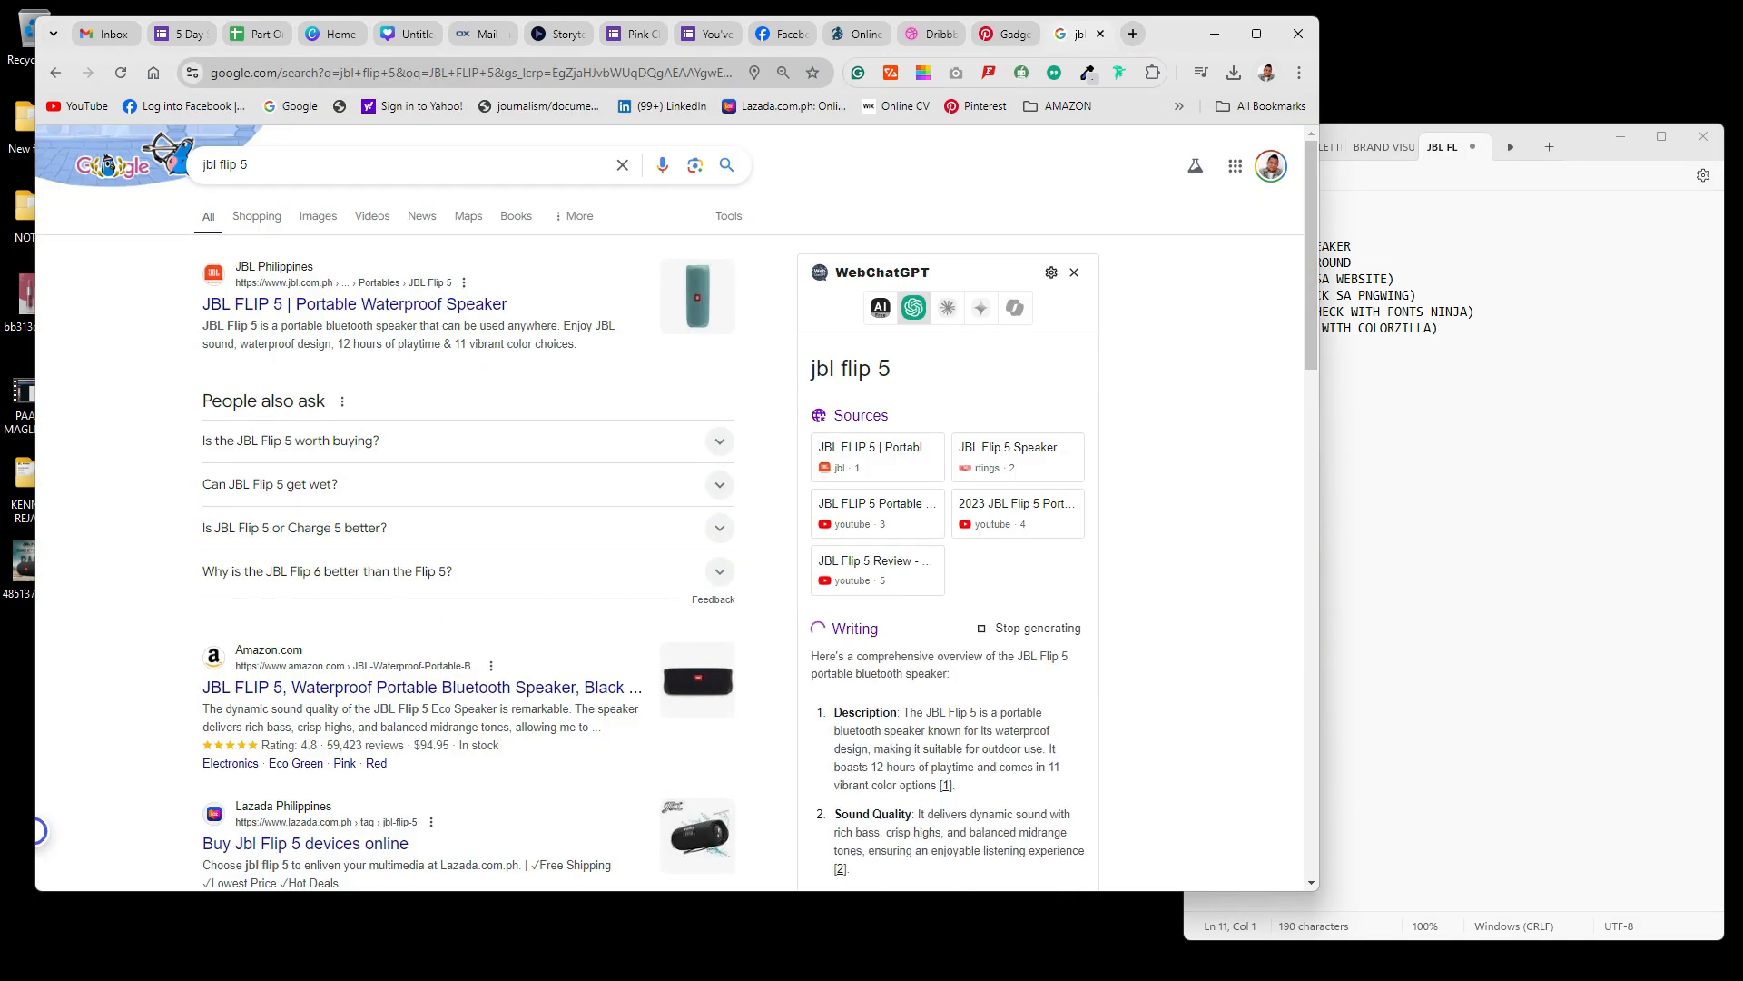
Step: Switch to Notepad and add "SINCE THIS IS A WATERPROOF SPEAKER WE WILL TRY TO CREATE A WATER SCENARIO." below the list
key(alt+Tab)
text(SINCE THIS IS A WAT)
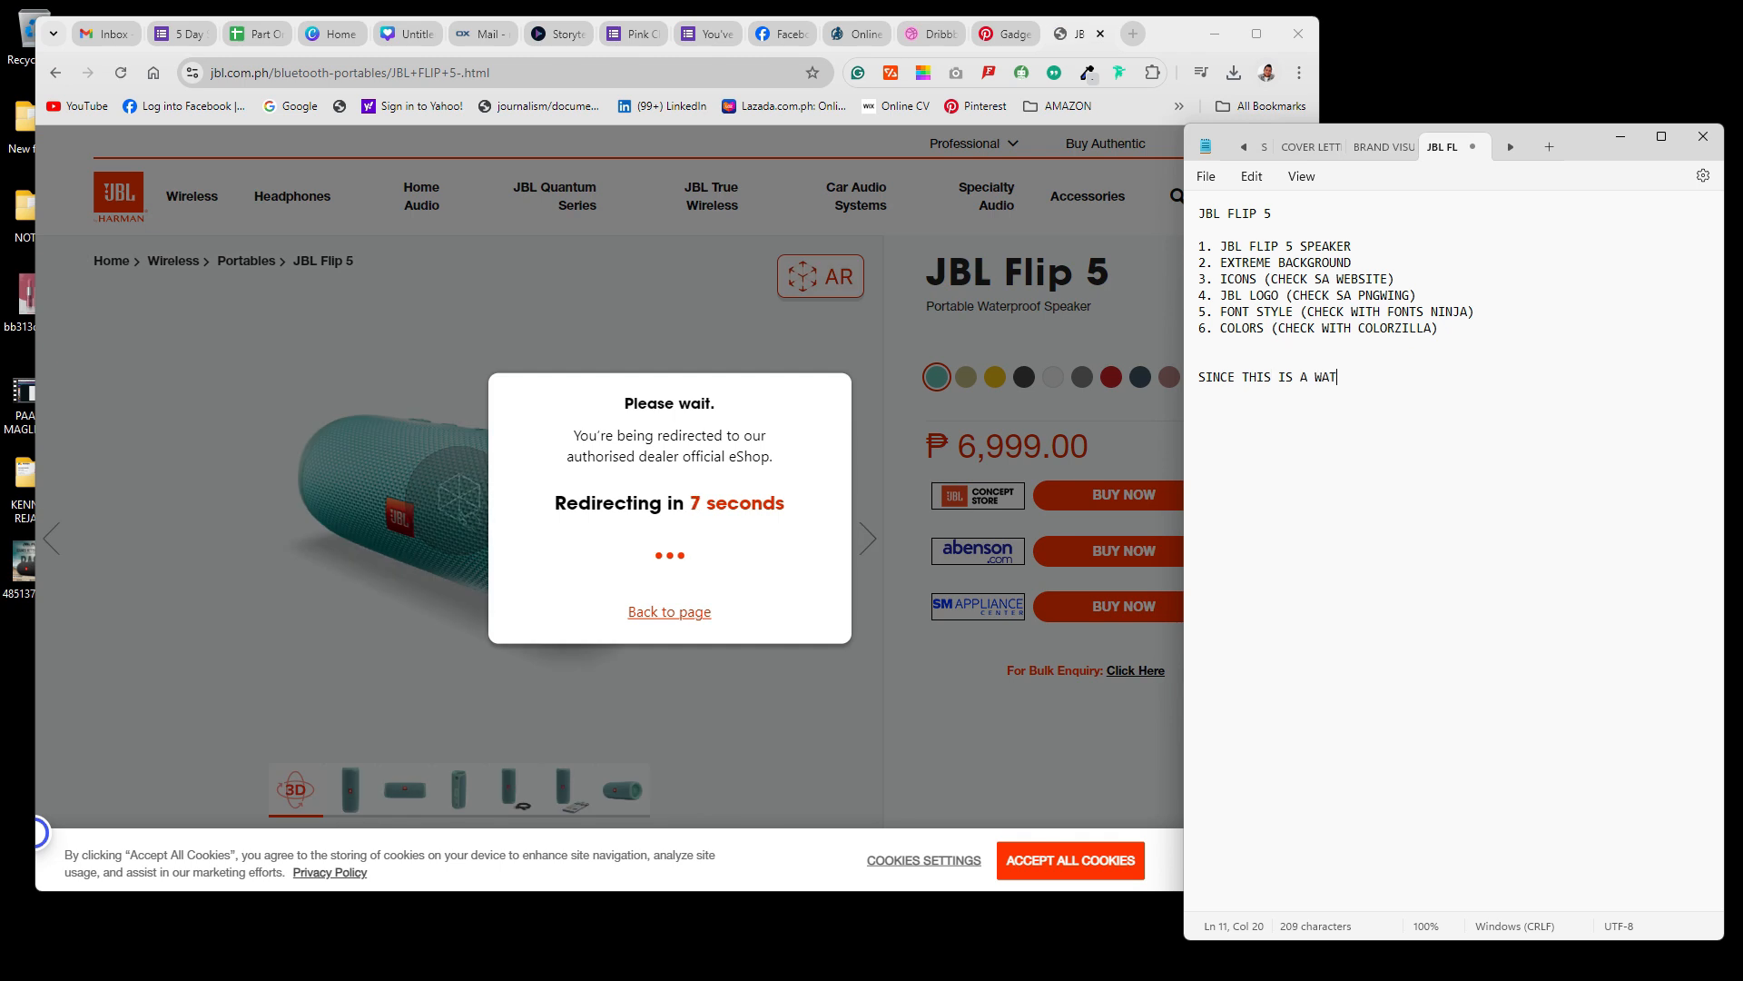
text(ERPROOF SPEAKER WE WILL TRY TO CREATE A WATER SCENE C)
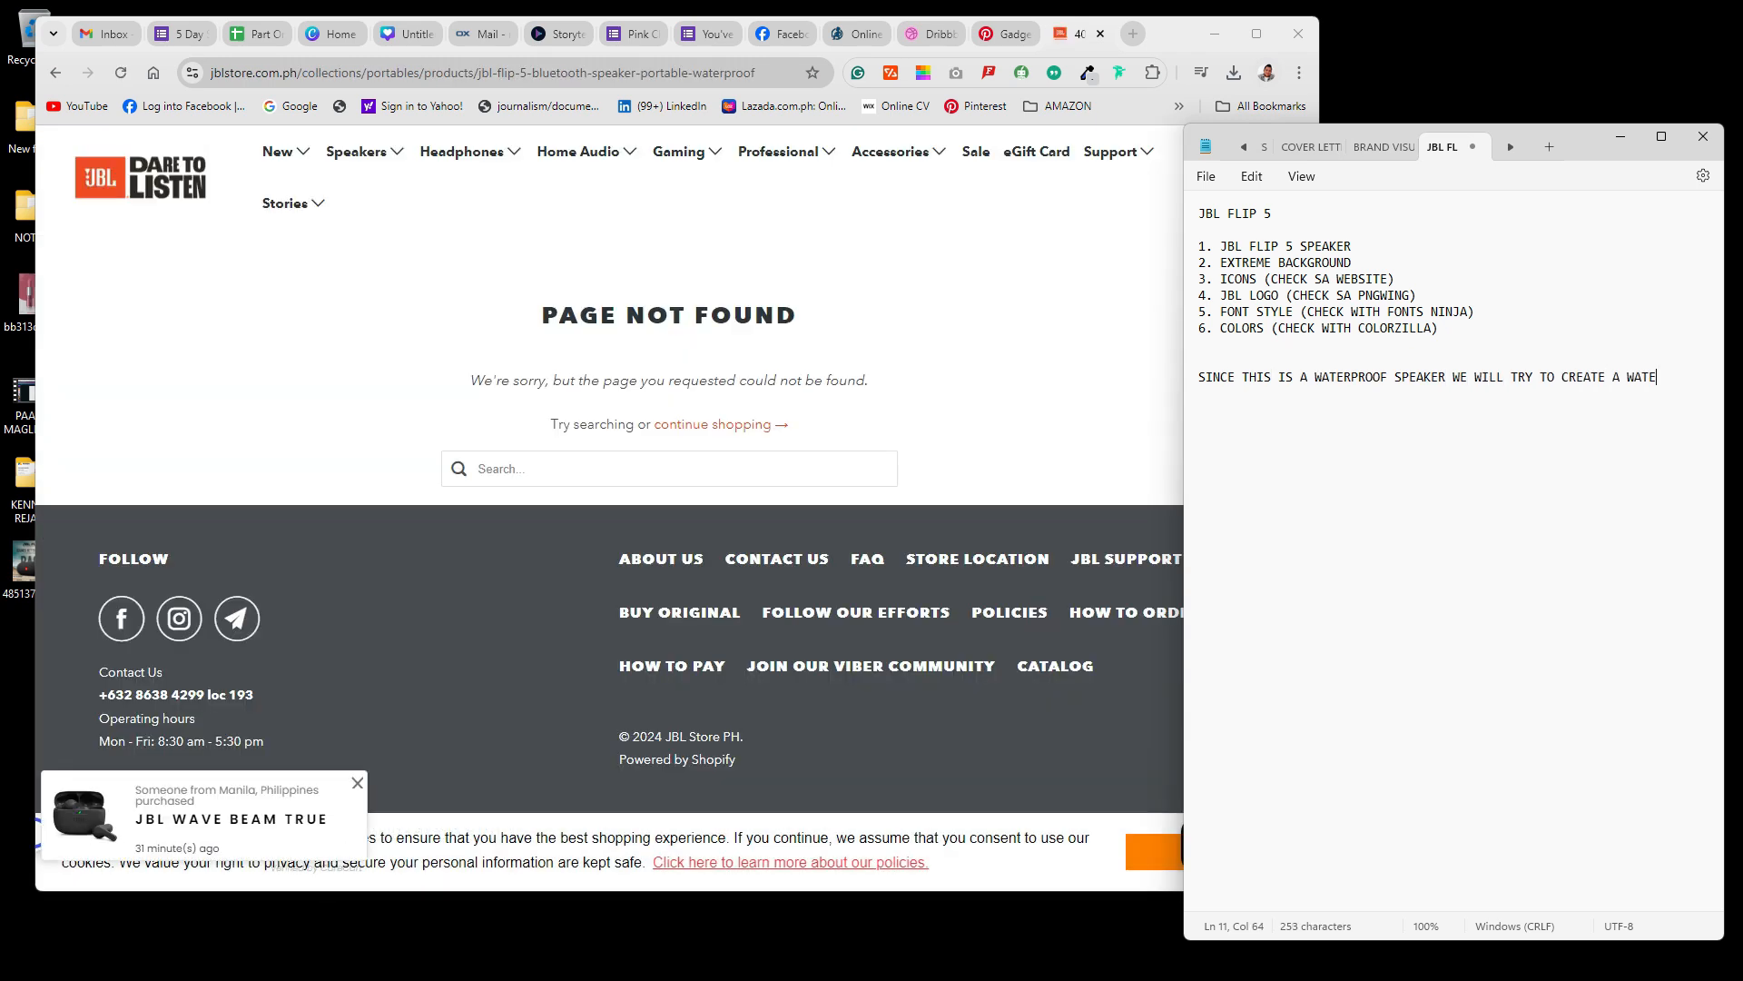
key(BackSpace)
key(BackSpace)
key(BackSpace)
text(ARIO.)
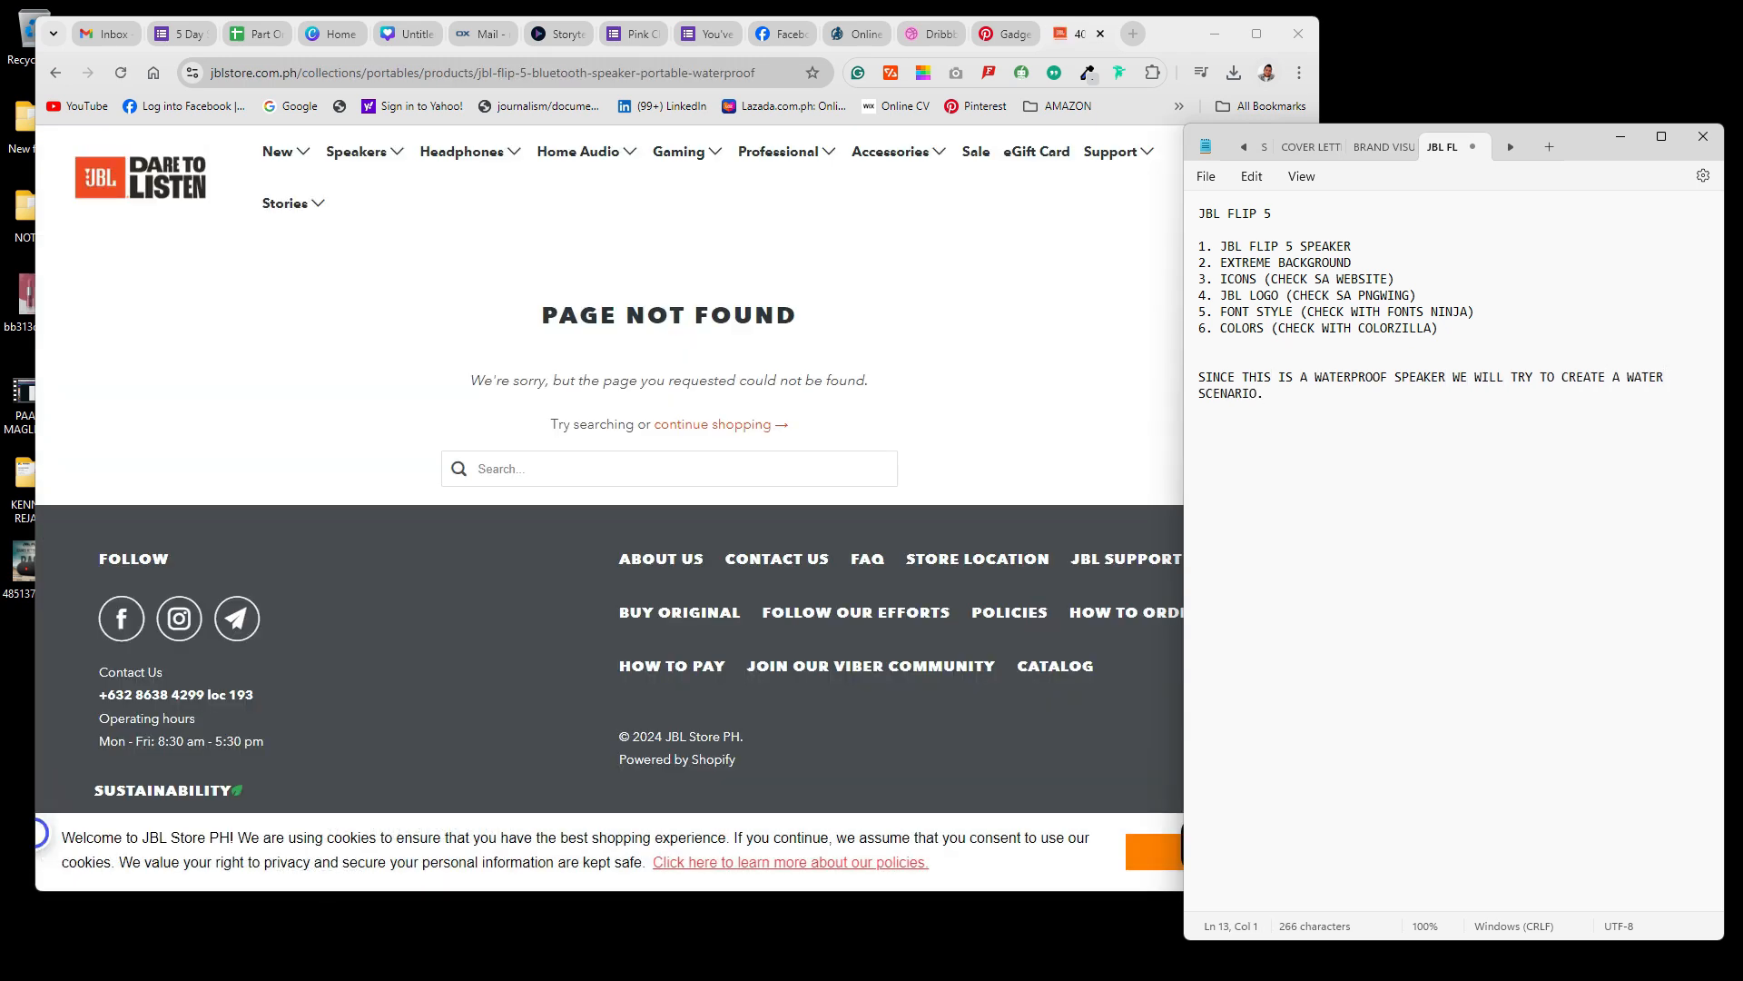
Step: Switch to the browser and look through the JBL store's Speakers collection for the Flip 5
click(356, 151)
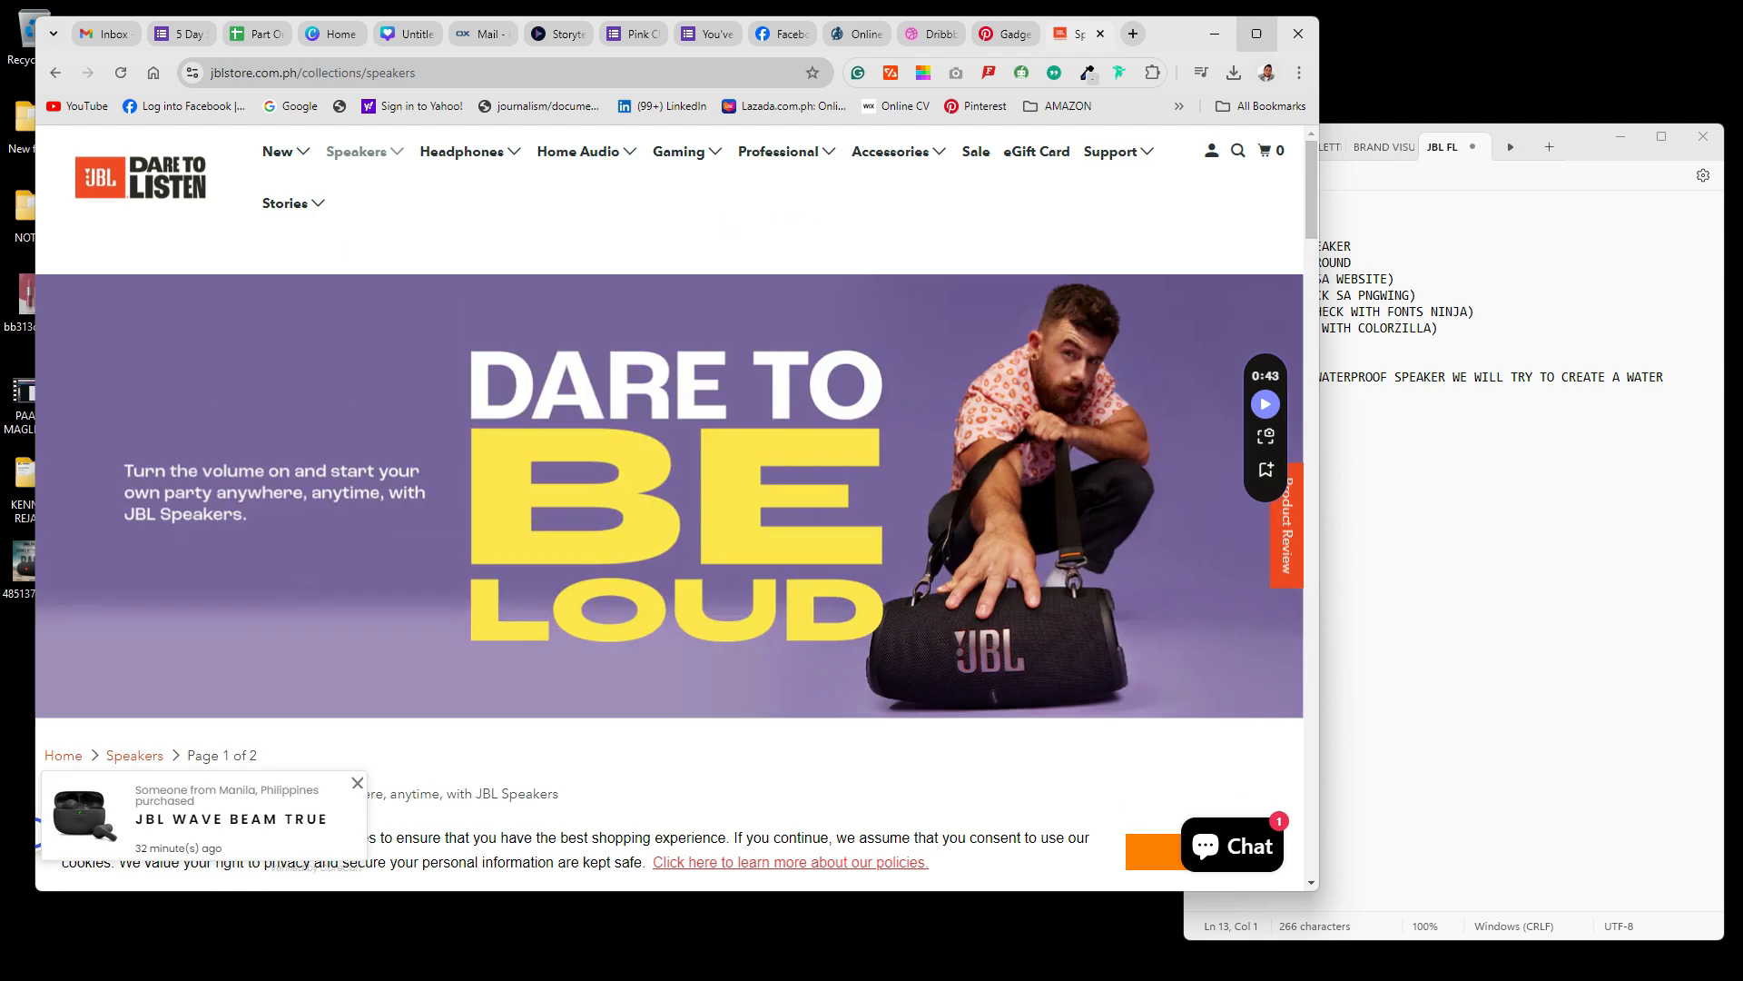
click(1257, 34)
scroll(872, 491, down, 14)
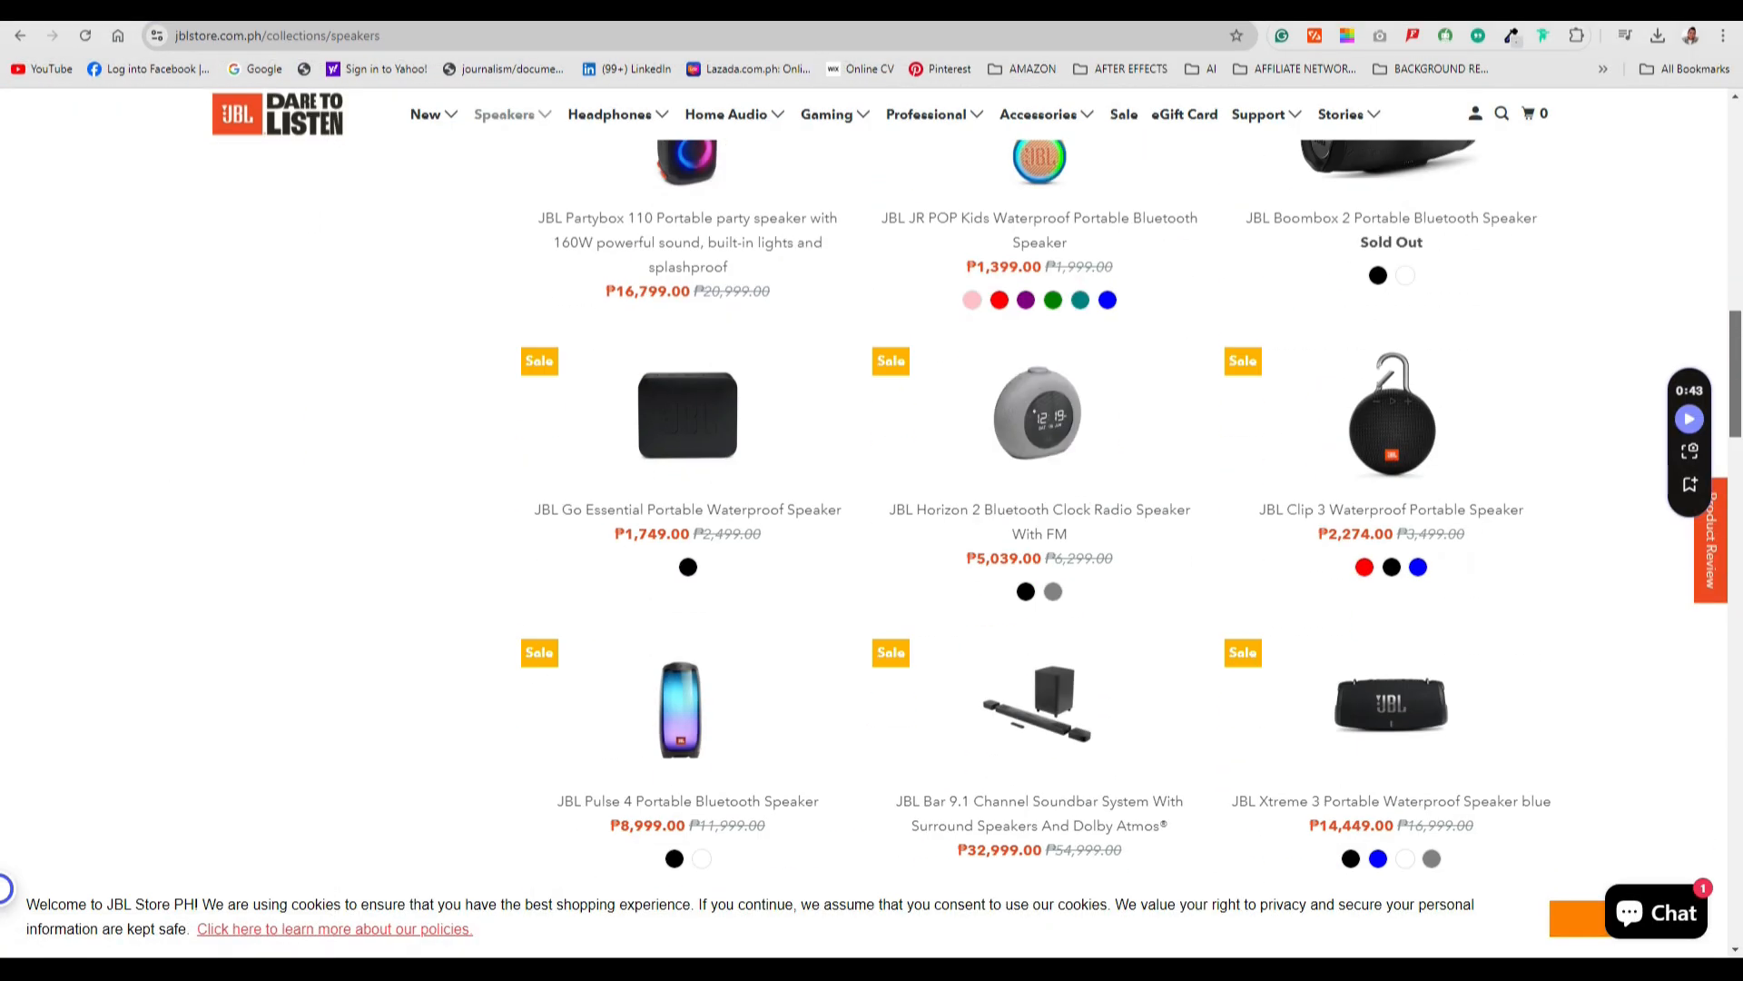
scroll(872, 490, up, 14)
mouse_move(727, 115)
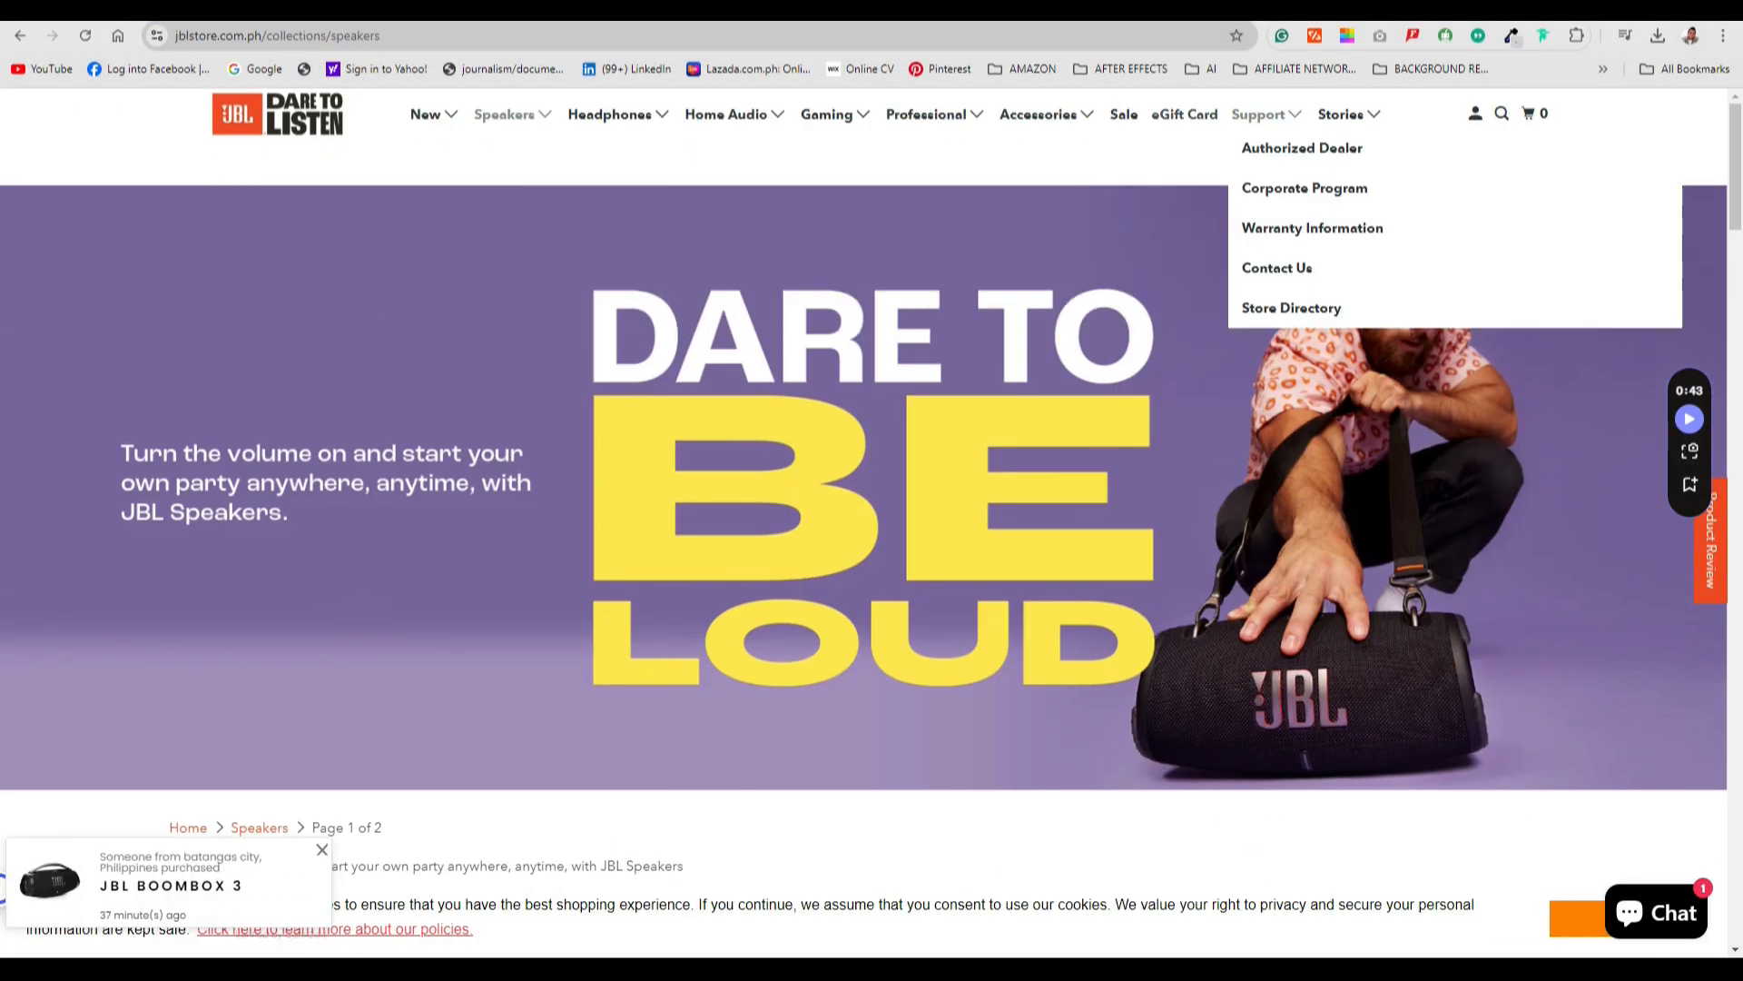
scroll(871, 491, down, 10)
scroll(872, 490, up, 10)
Step: Run an image search for "jbl flip 5 HIGH RES" and look through the speaker photos
click(277, 36)
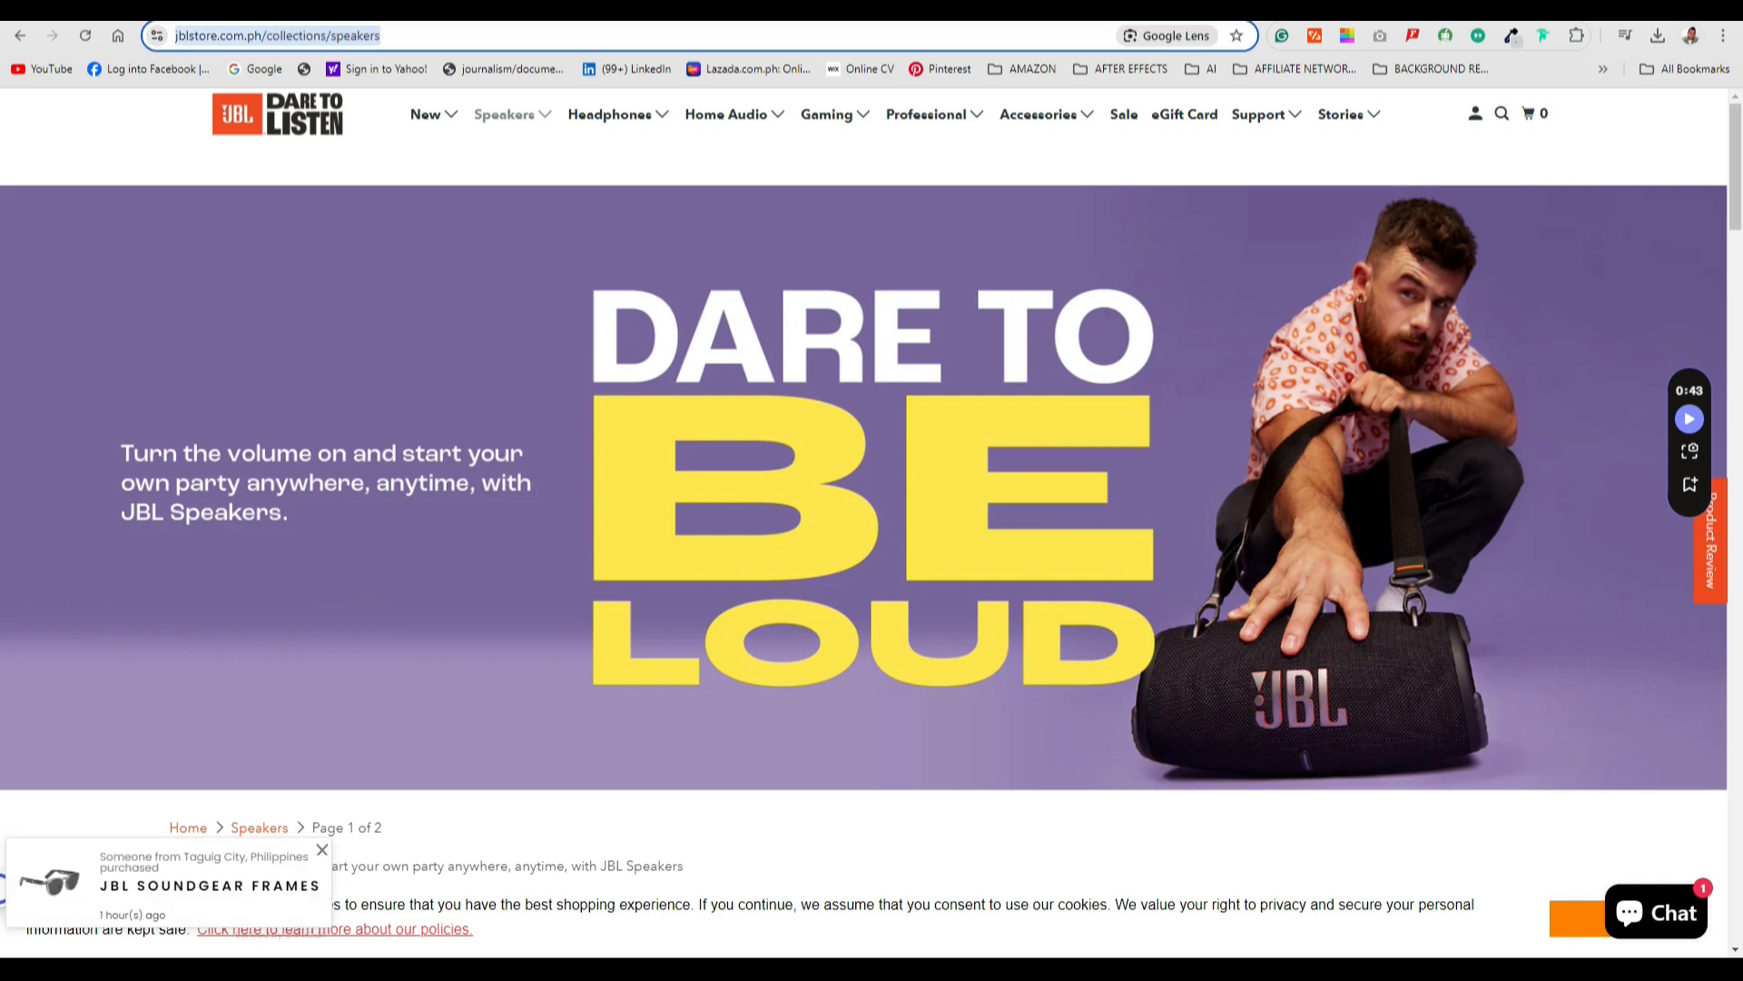
text(jbl flip 5)
key(Return)
click(303, 178)
click(391, 127)
text(HIGH RES)
key(Return)
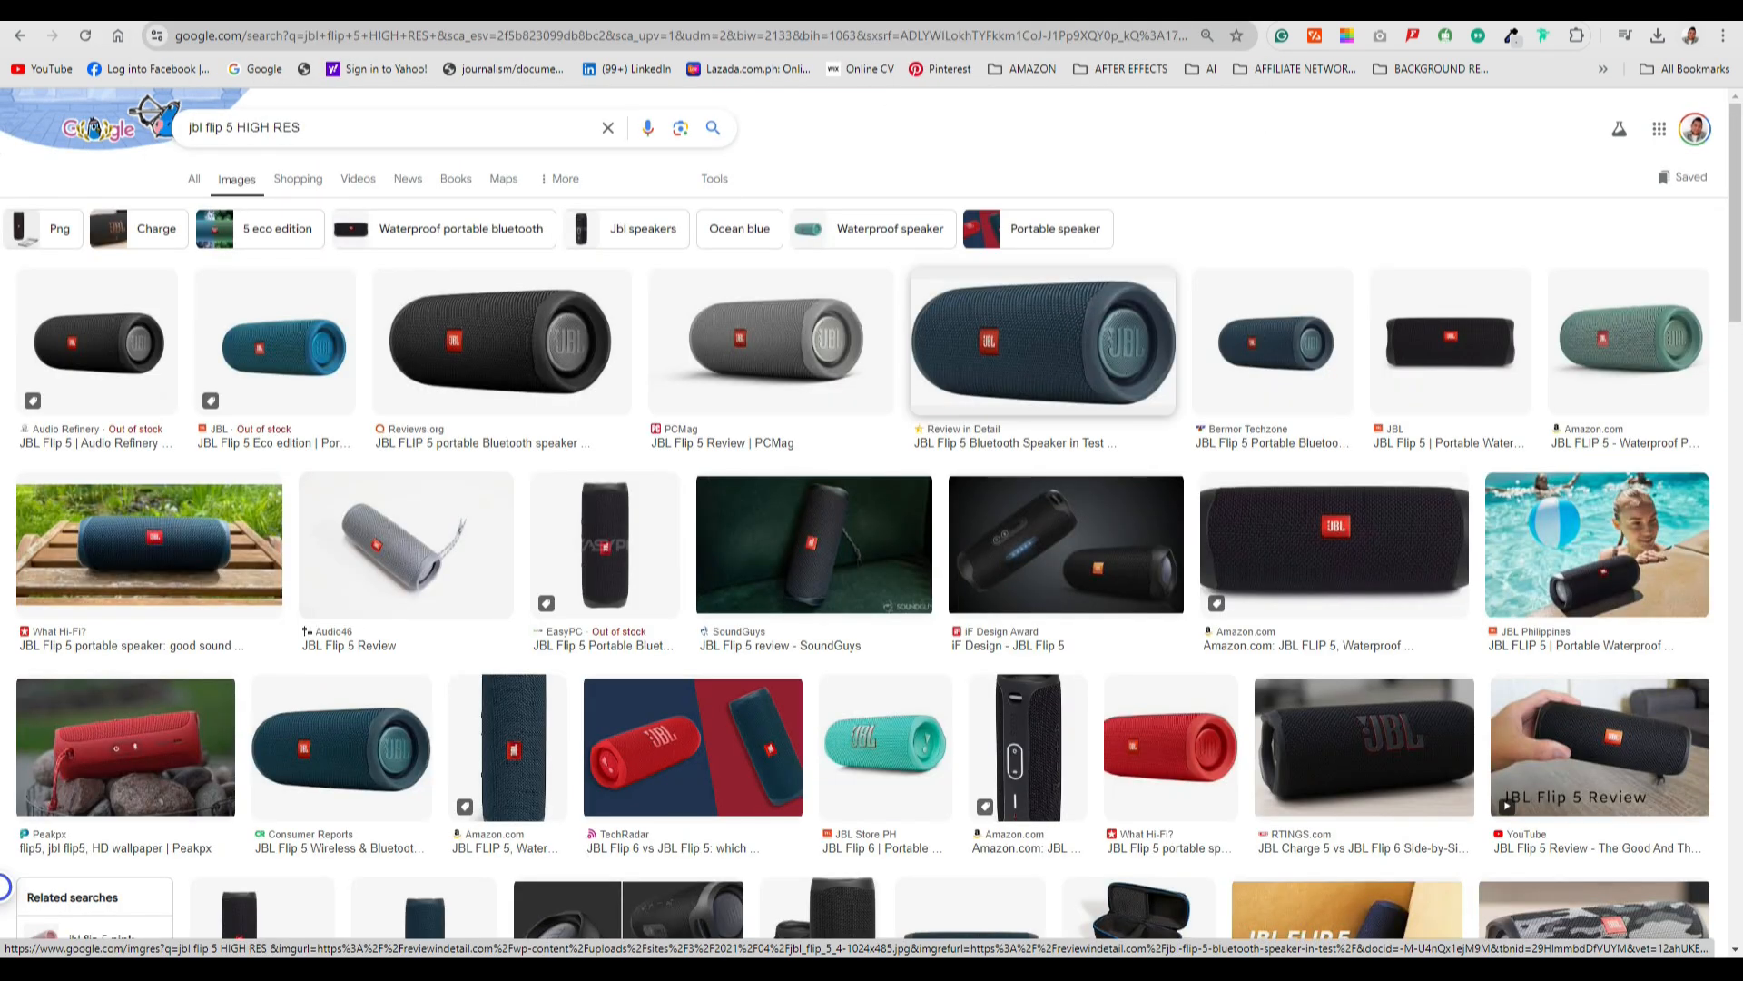
scroll(1044, 345, down, 15)
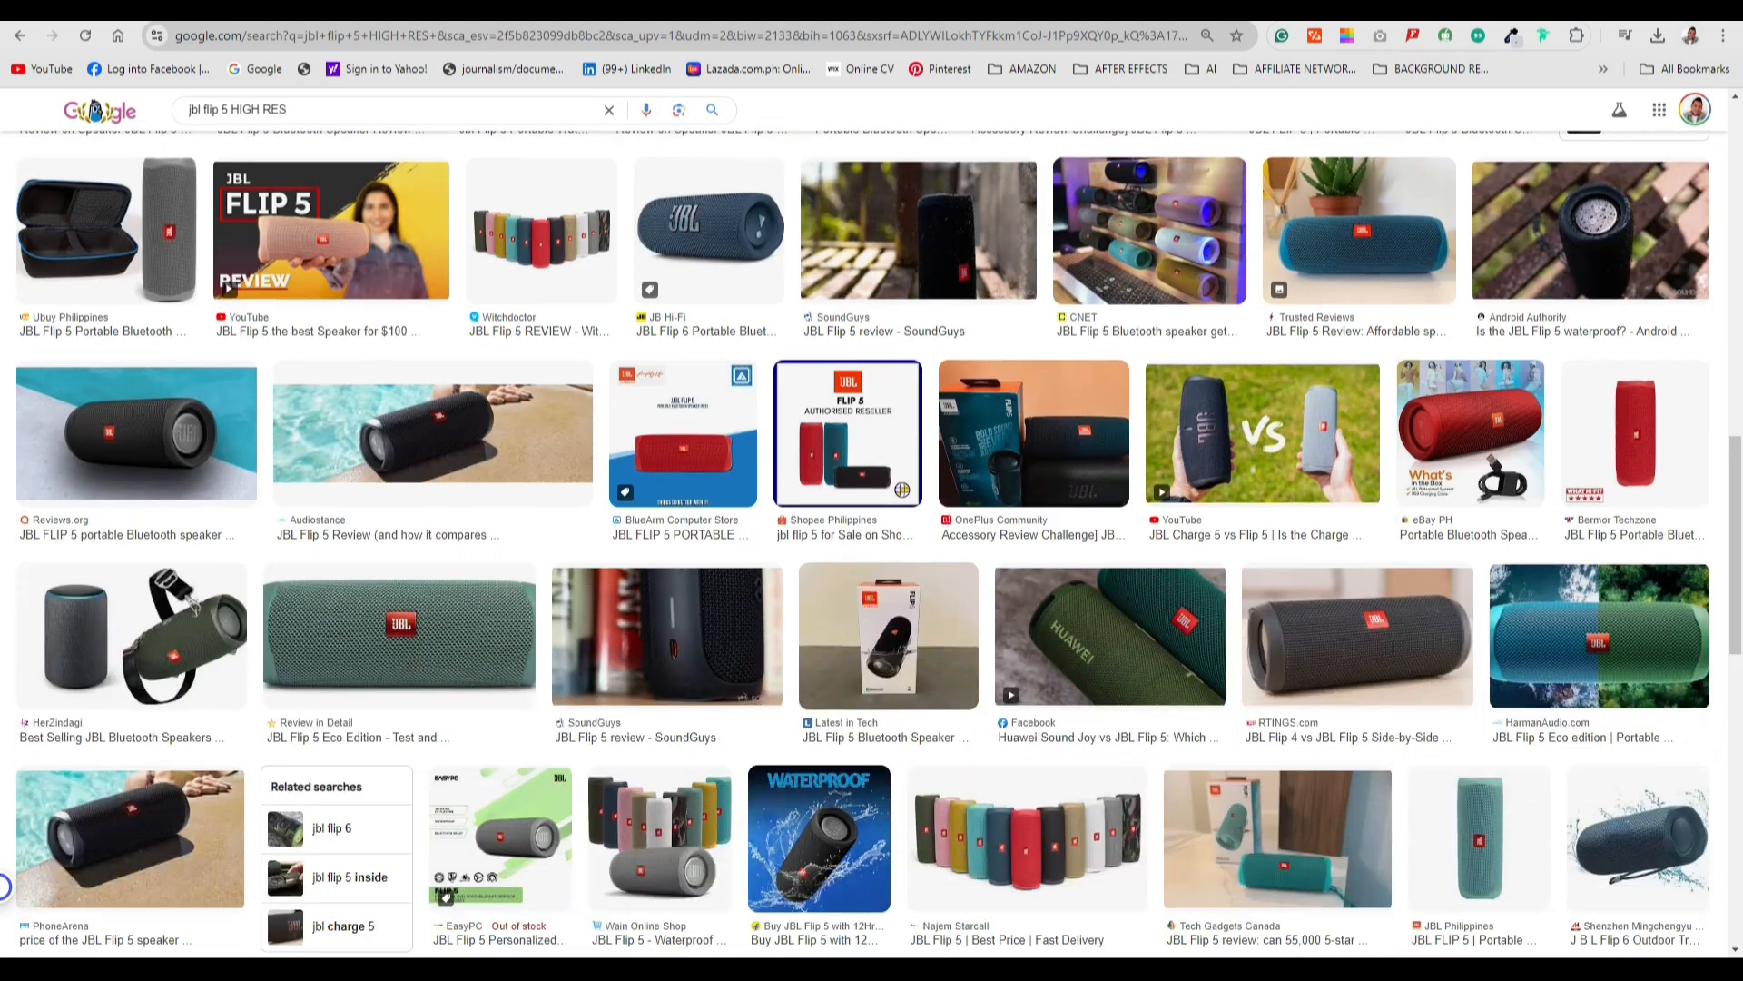
drag(1735, 545, 1735, 660)
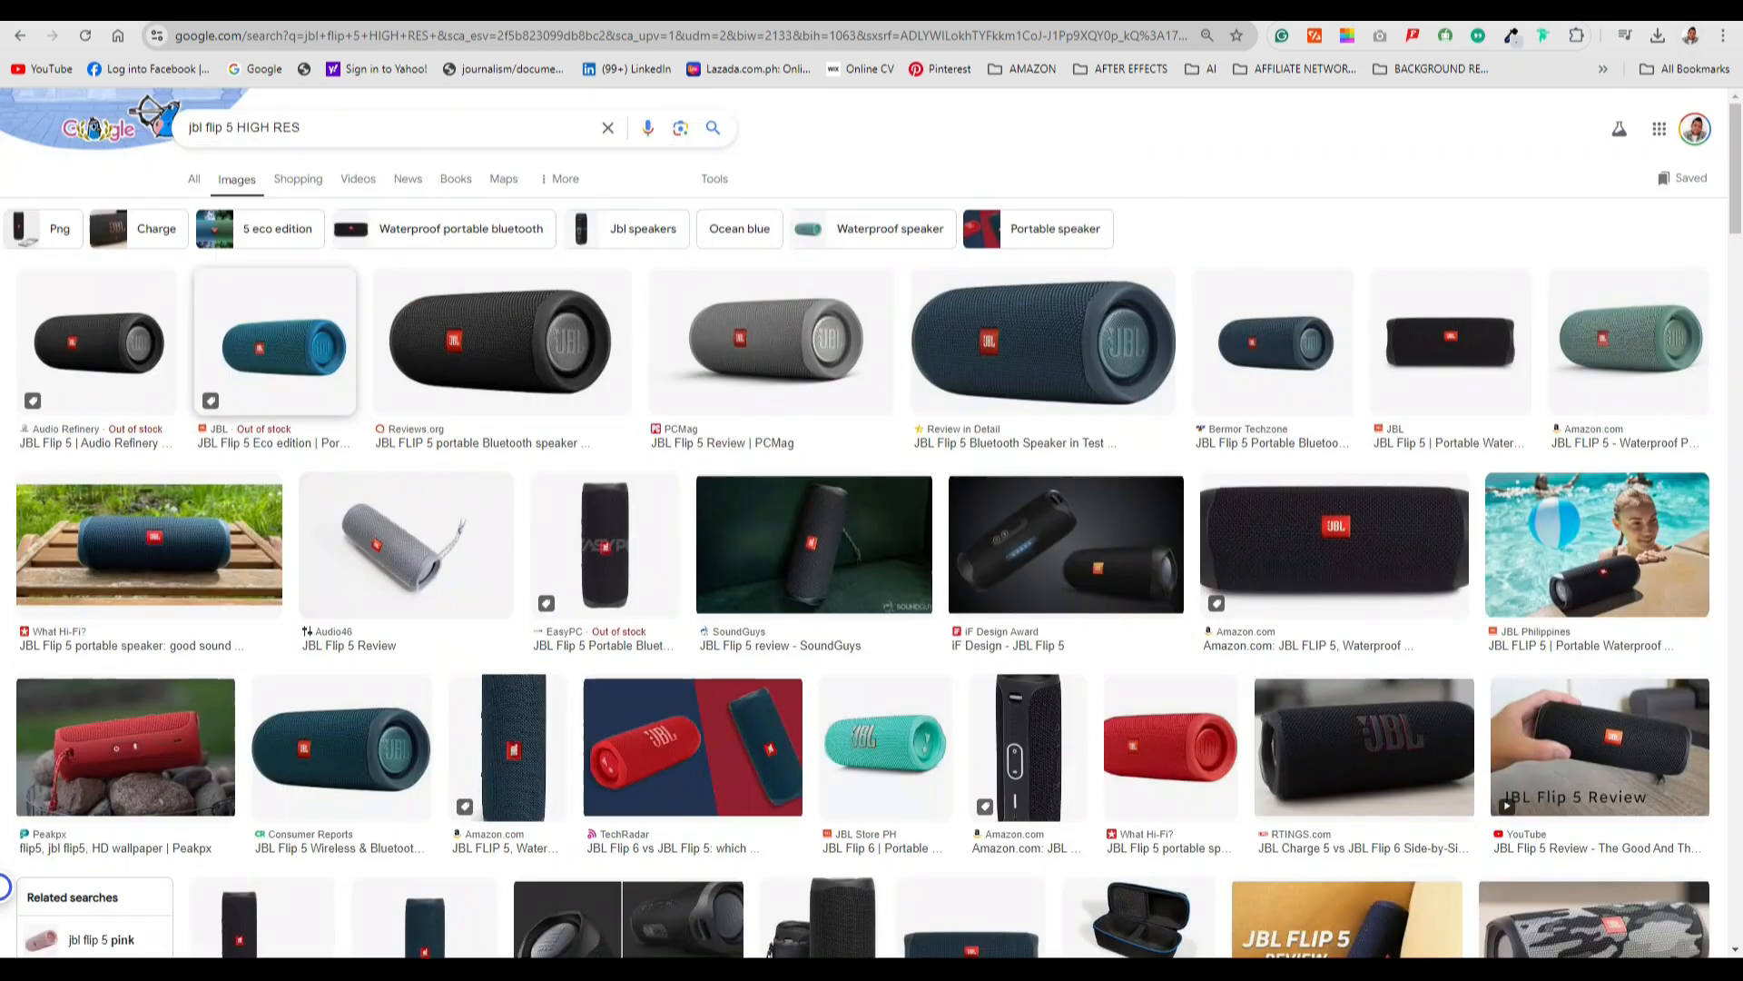
Step: Change the image search to "jbl flip 5 PNG"
key(Return)
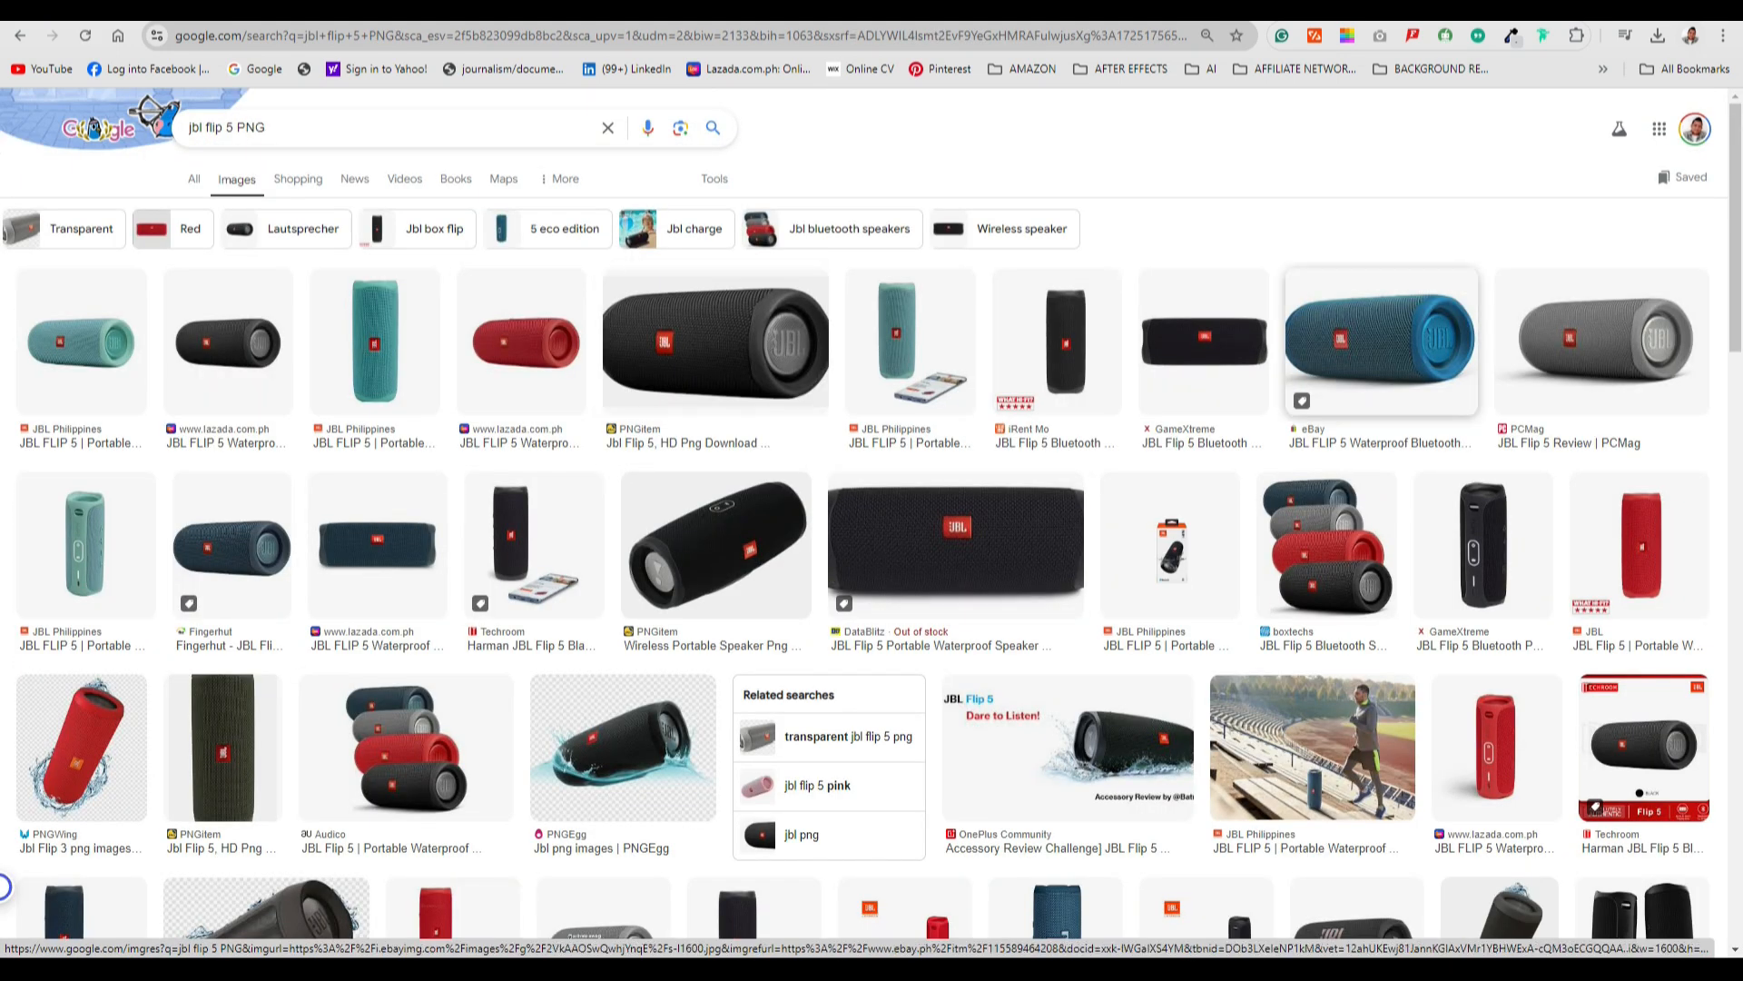
right_click(1349, 362)
key(Escape)
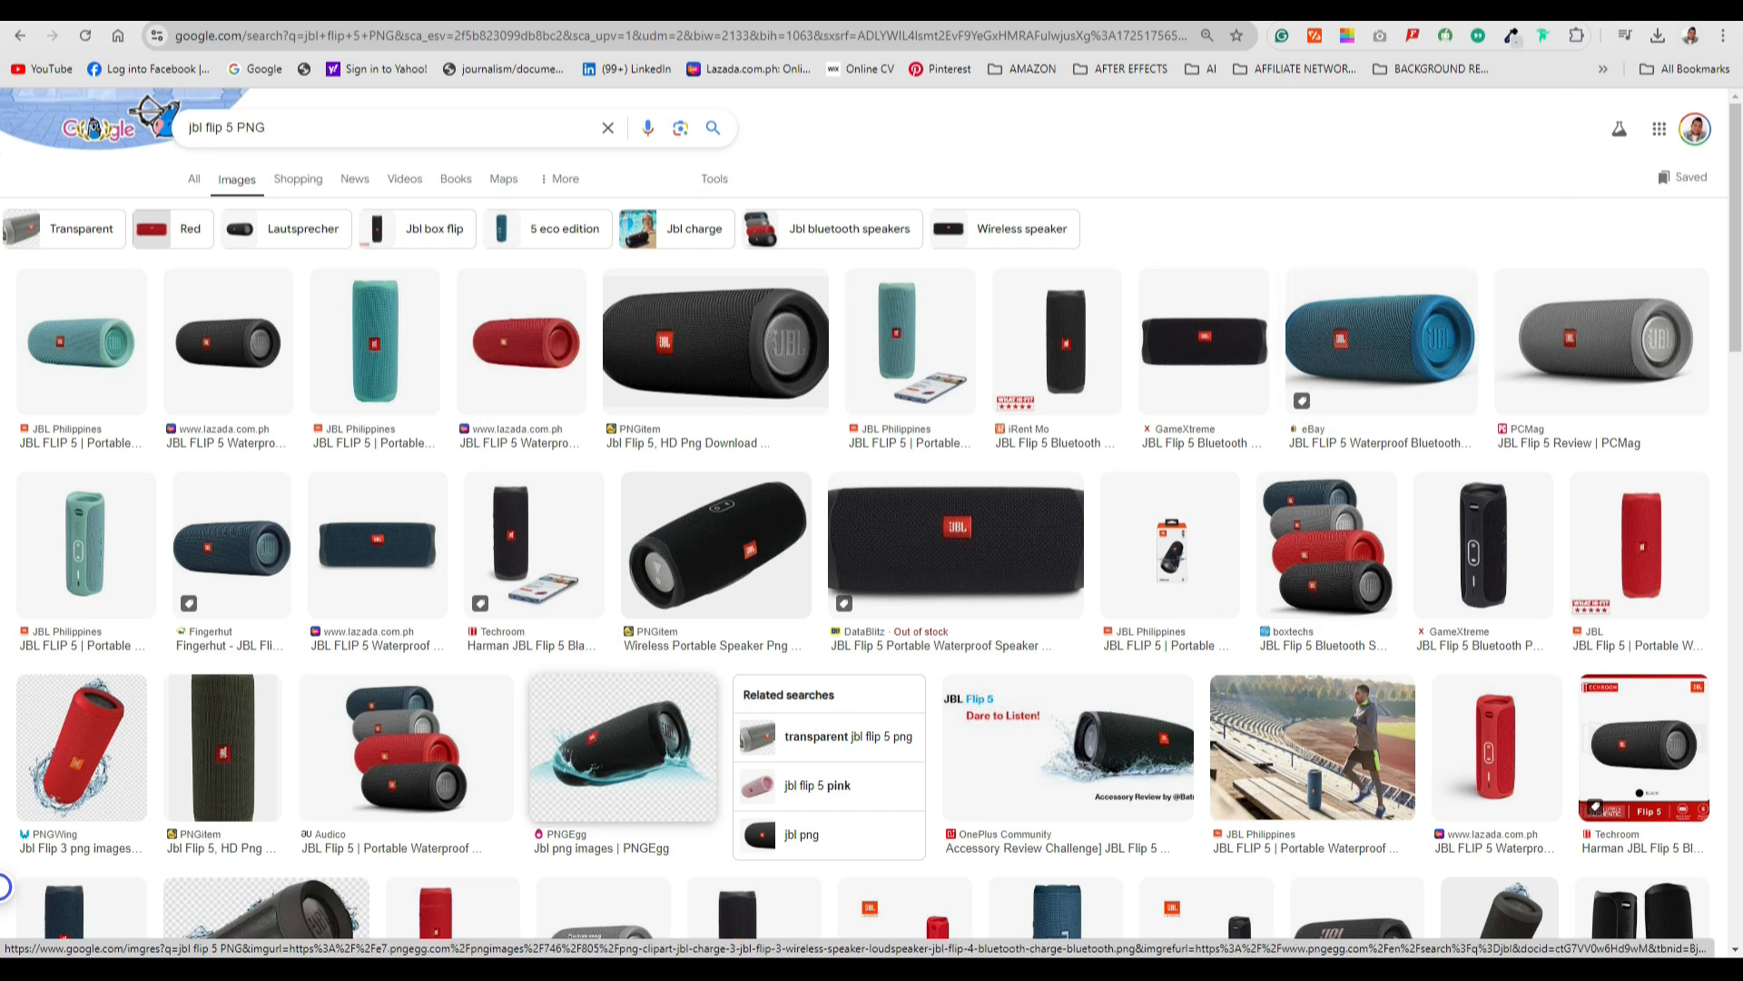
Step: Save the PNGEgg image of the black speaker with water splash into a new folder named JBL
click(623, 747)
right_click(1329, 414)
key(v)
right_click(461, 571)
mouse_move(565, 743)
click(705, 516)
text(JBL)
key(Return)
key(Return)
click(1485, 925)
Step: Examine the transparent and splash-style JBL speaker images and their related results for usable product shots
scroll(1417, 544, down, 6)
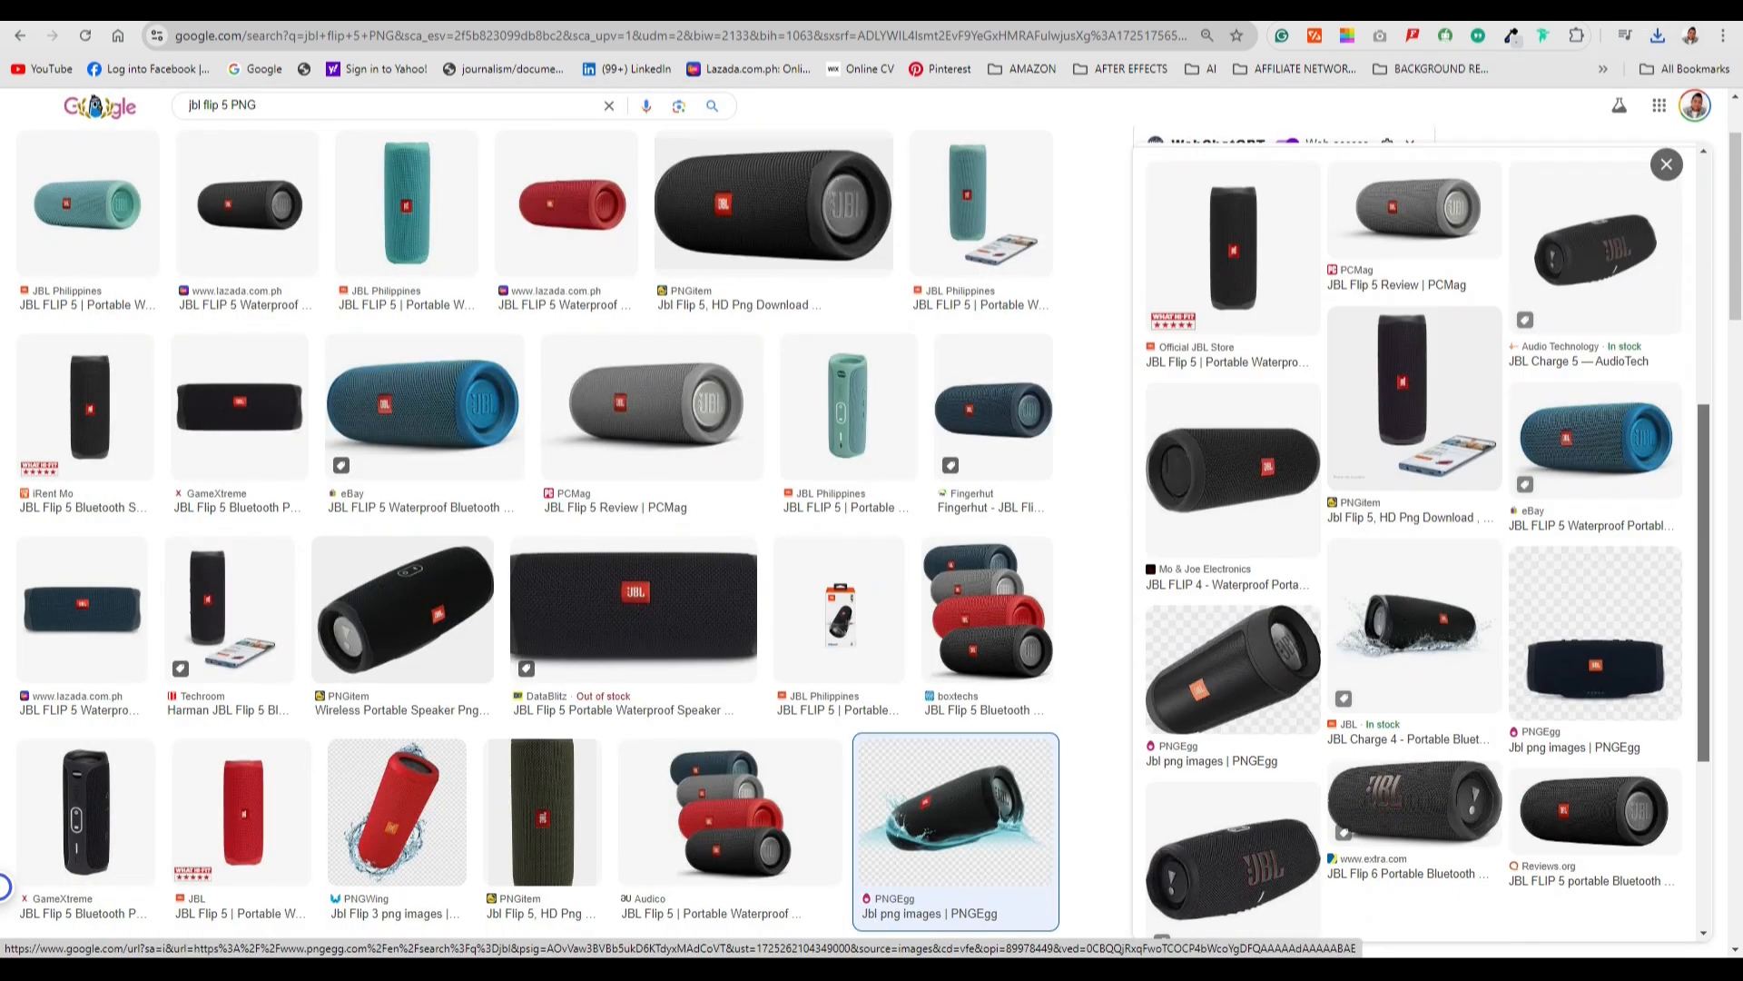
click(1596, 609)
scroll(1416, 545, down, 10)
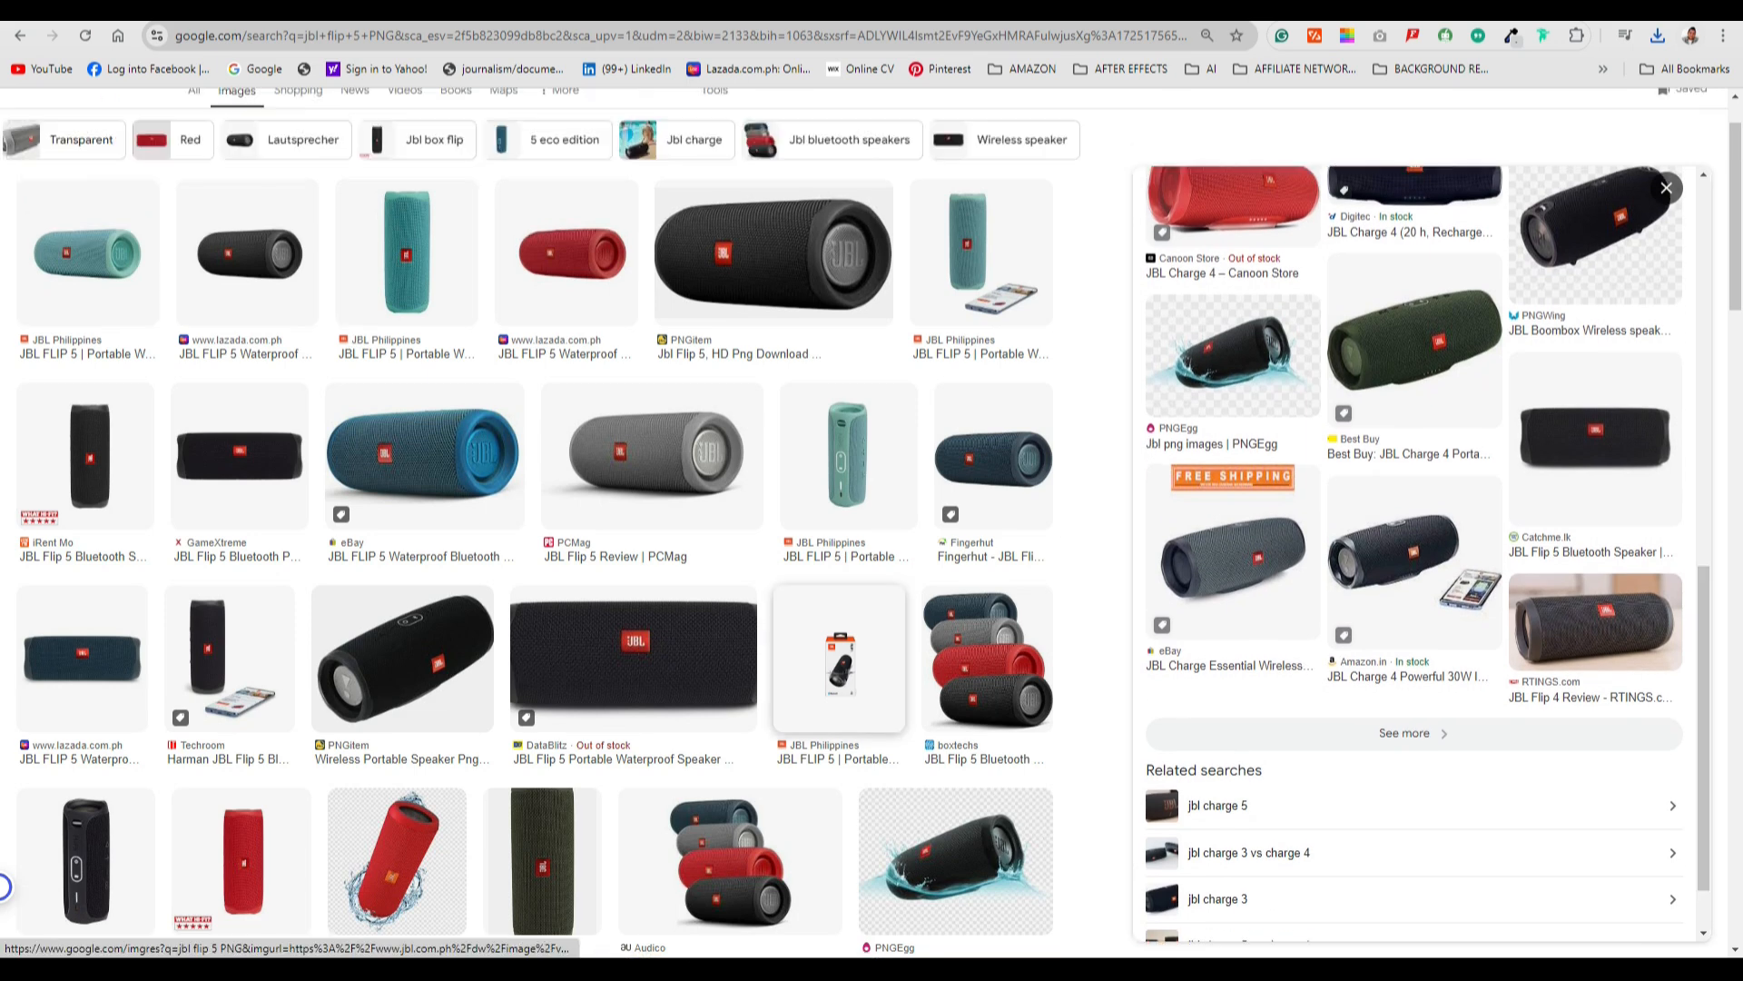
scroll(536, 545, down, 5)
click(397, 323)
scroll(1471, 545, down, 6)
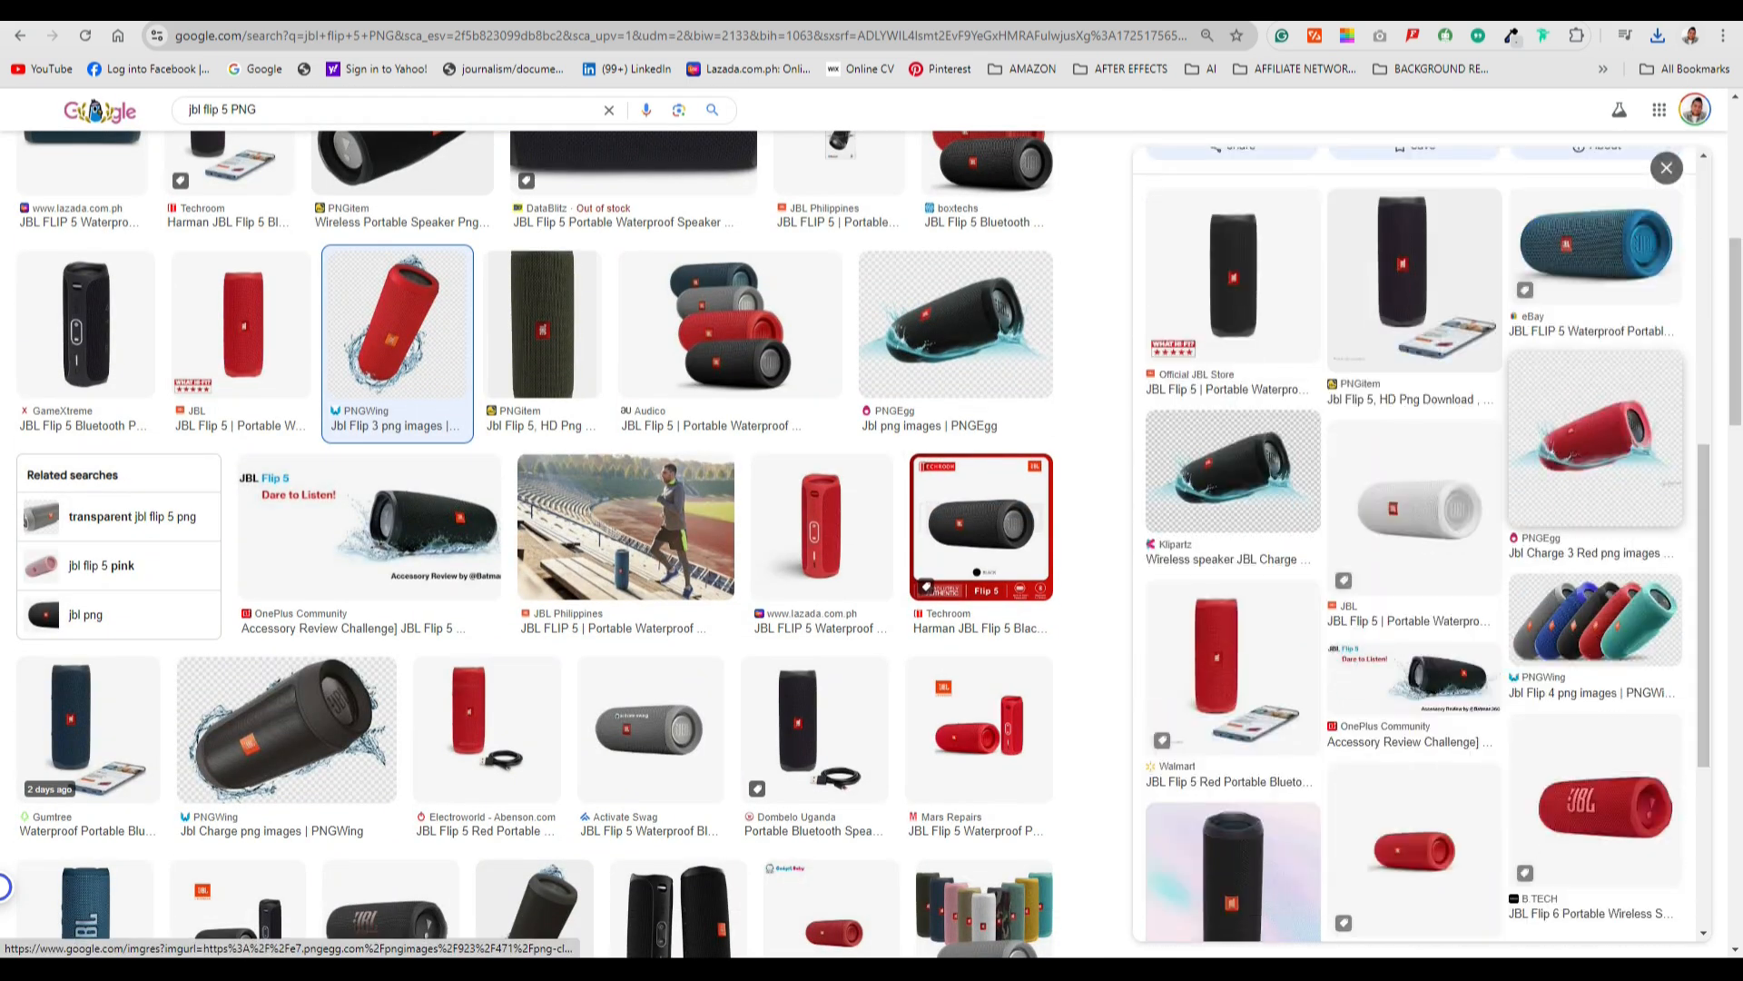
click(1595, 508)
scroll(1471, 545, down, 5)
scroll(1417, 545, down, 6)
scroll(536, 545, down, 10)
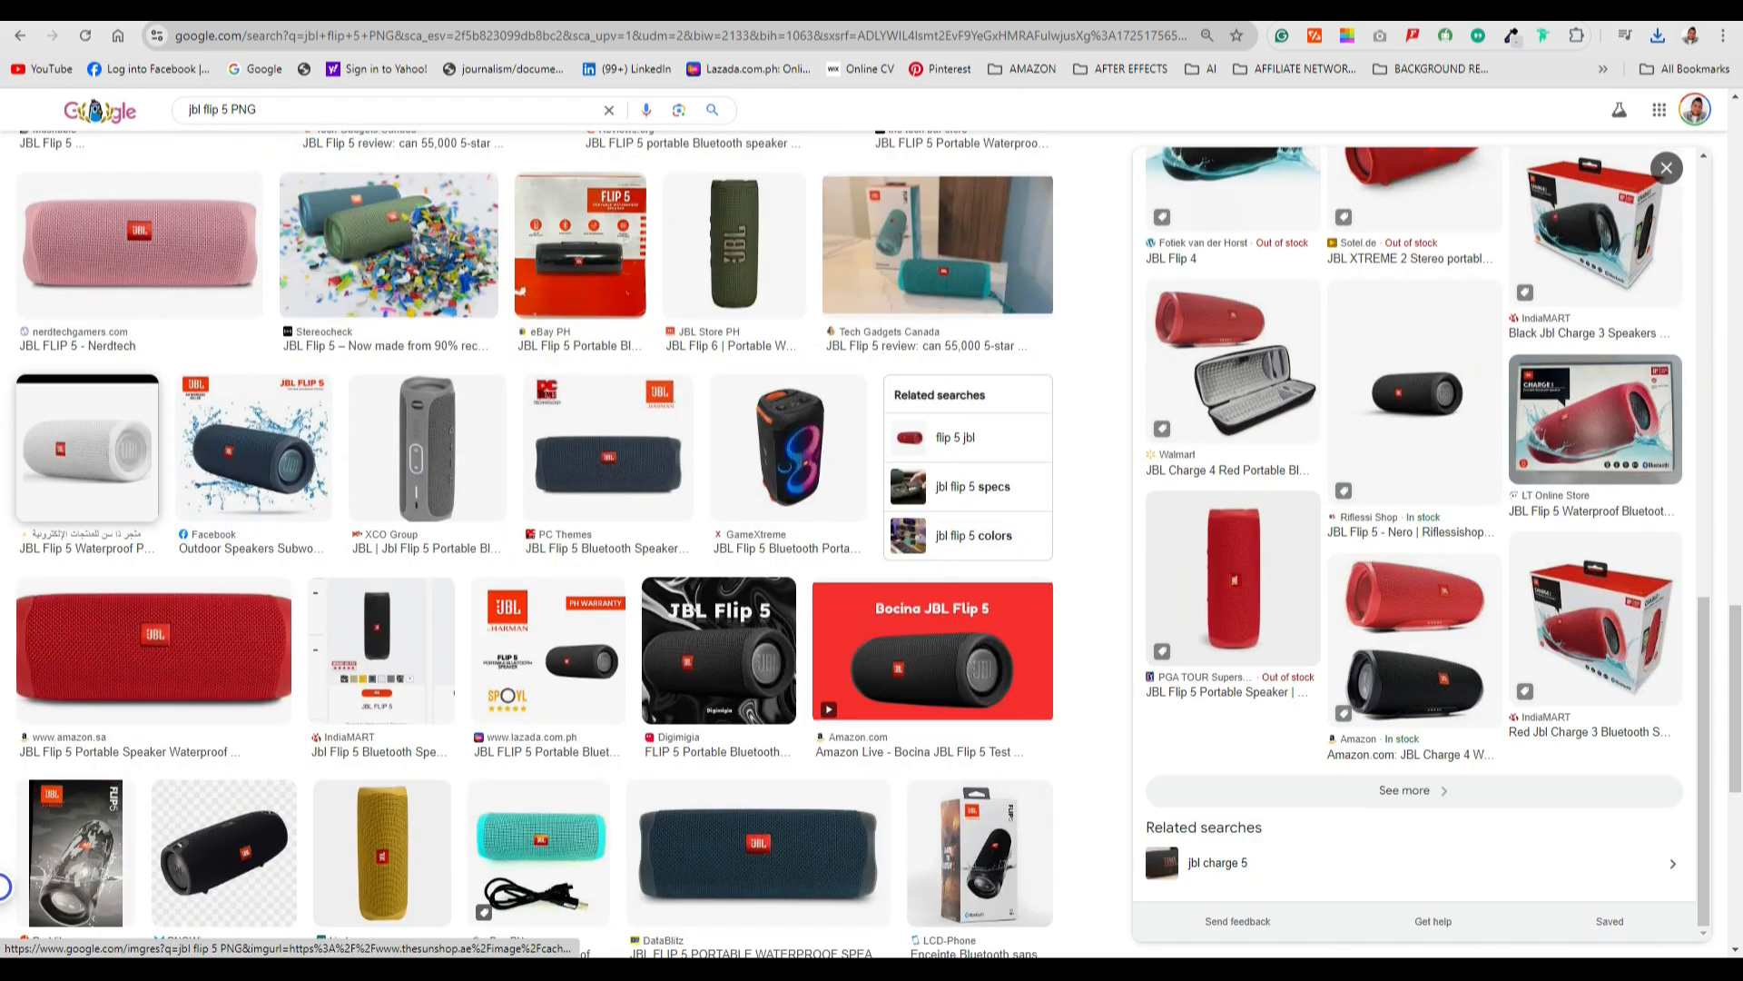
Step: Preview several more Flip 5 images and save the PC Themes picture showing the speaker's internal drivers
click(87, 445)
scroll(1417, 545, down, 10)
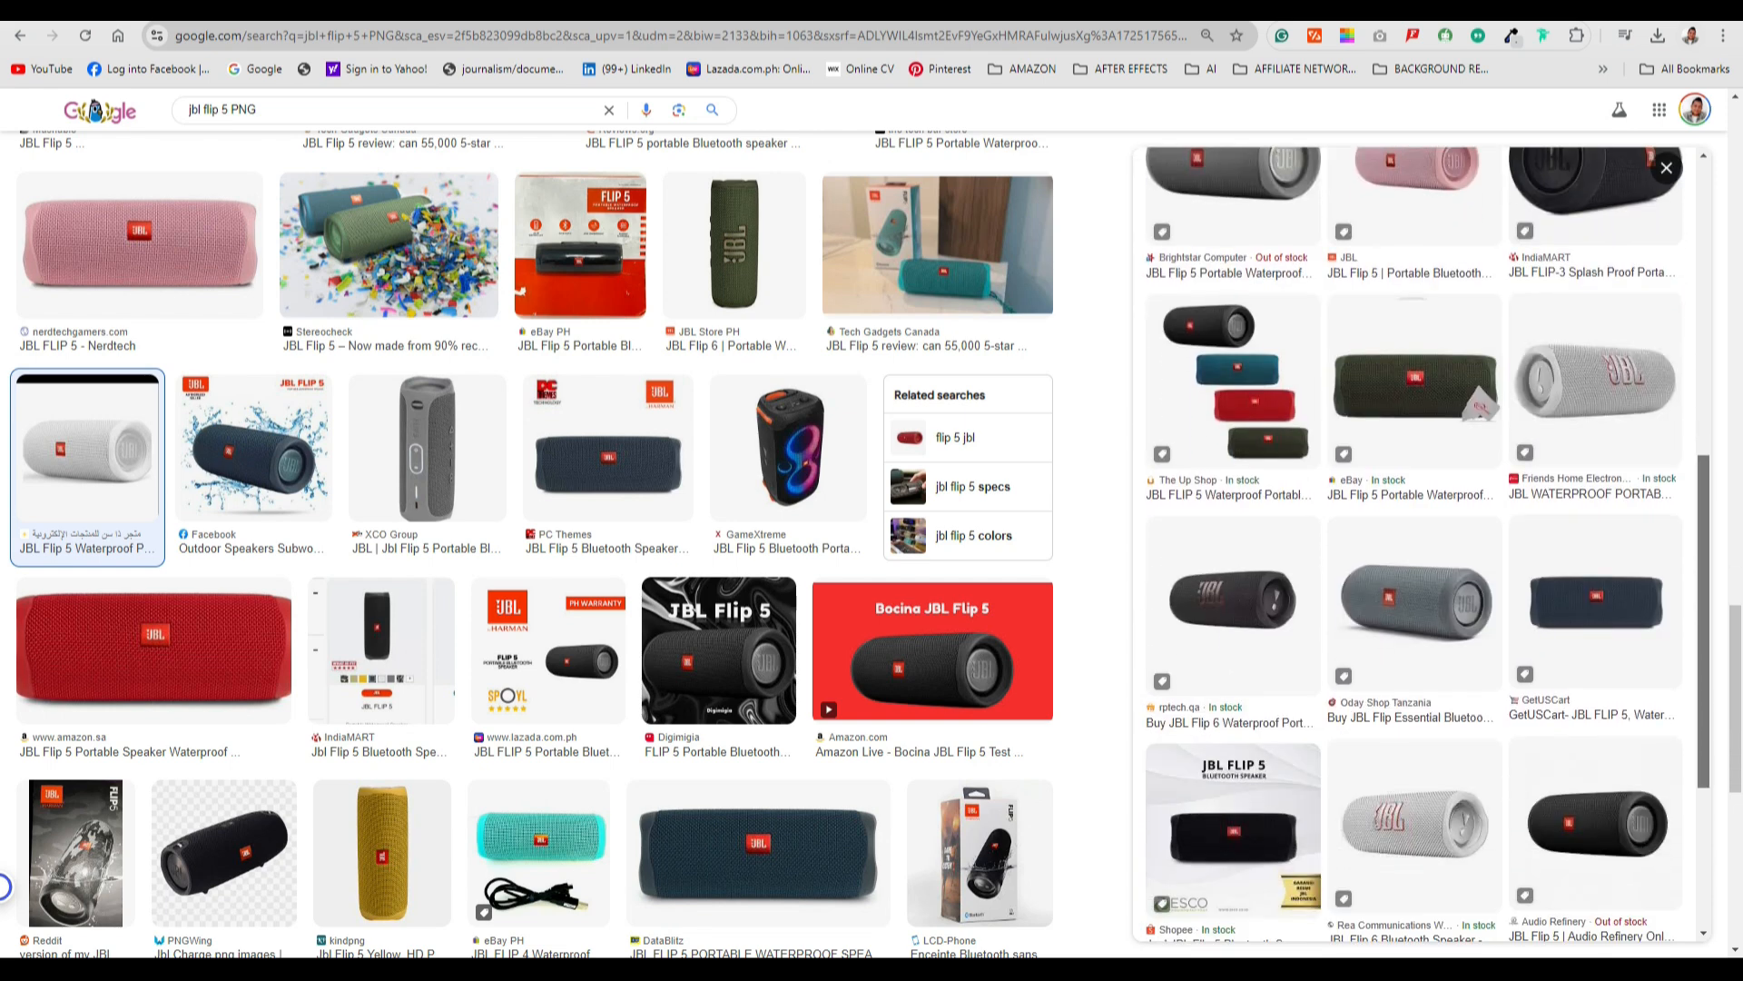
click(75, 851)
scroll(1417, 545, down, 10)
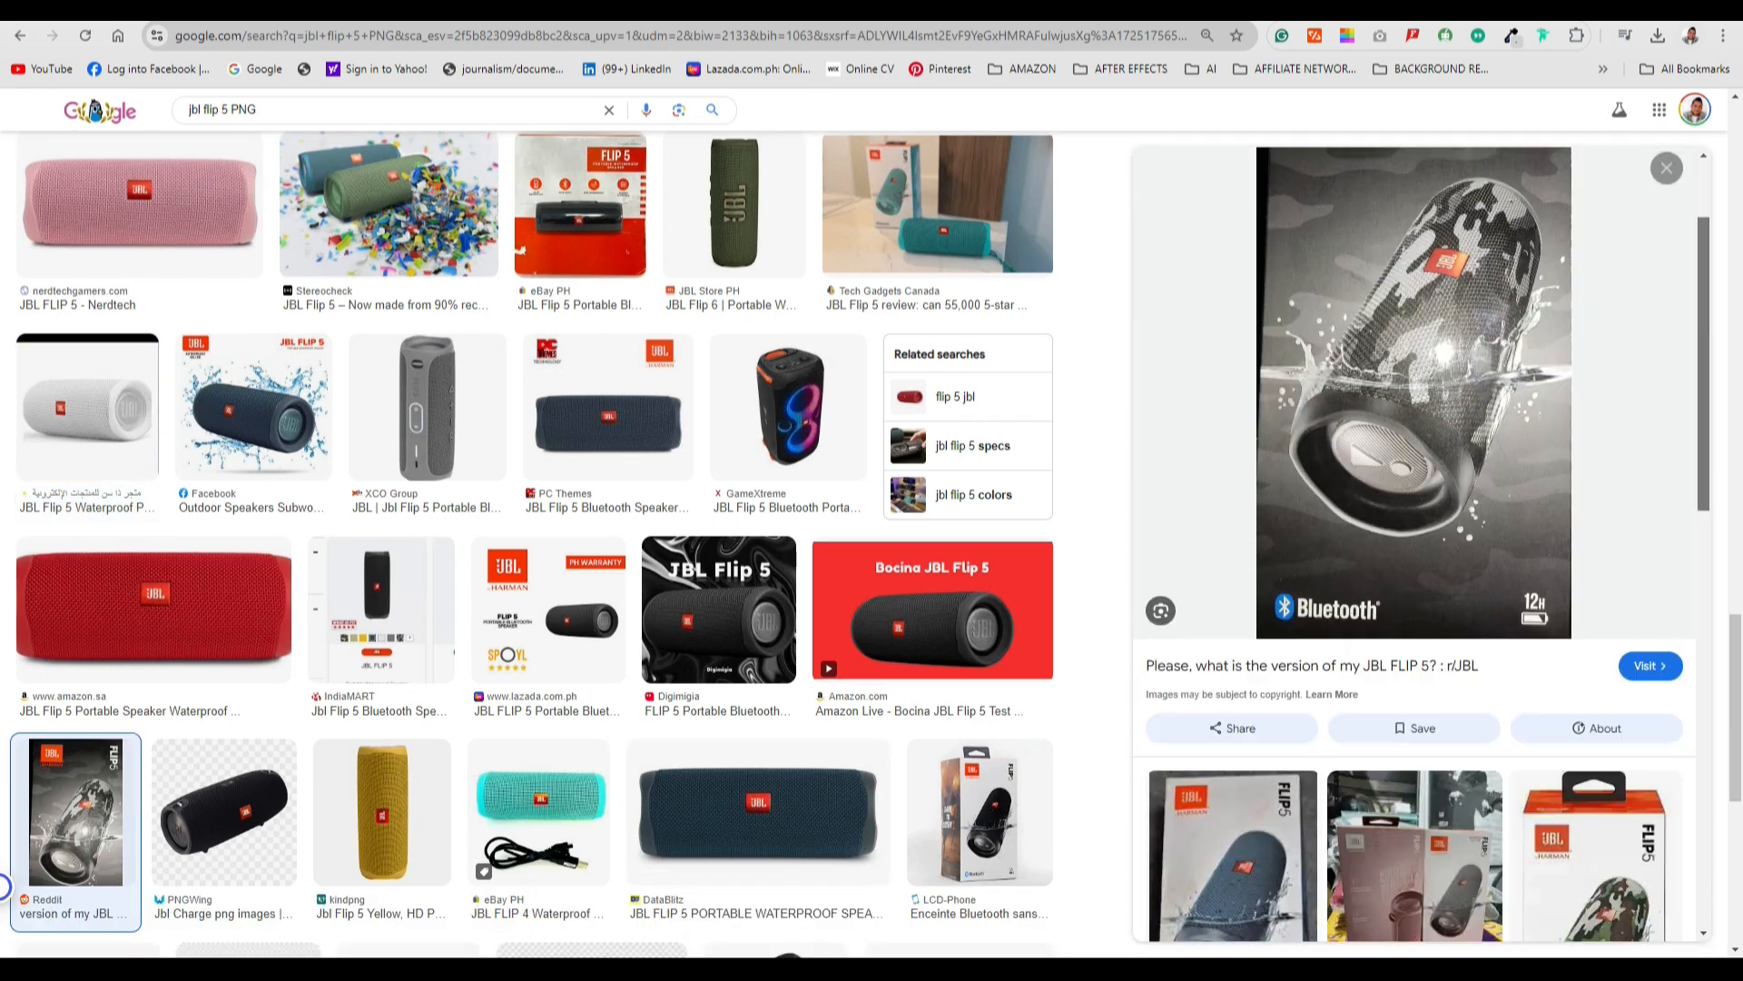
scroll(4, 885, down, 9)
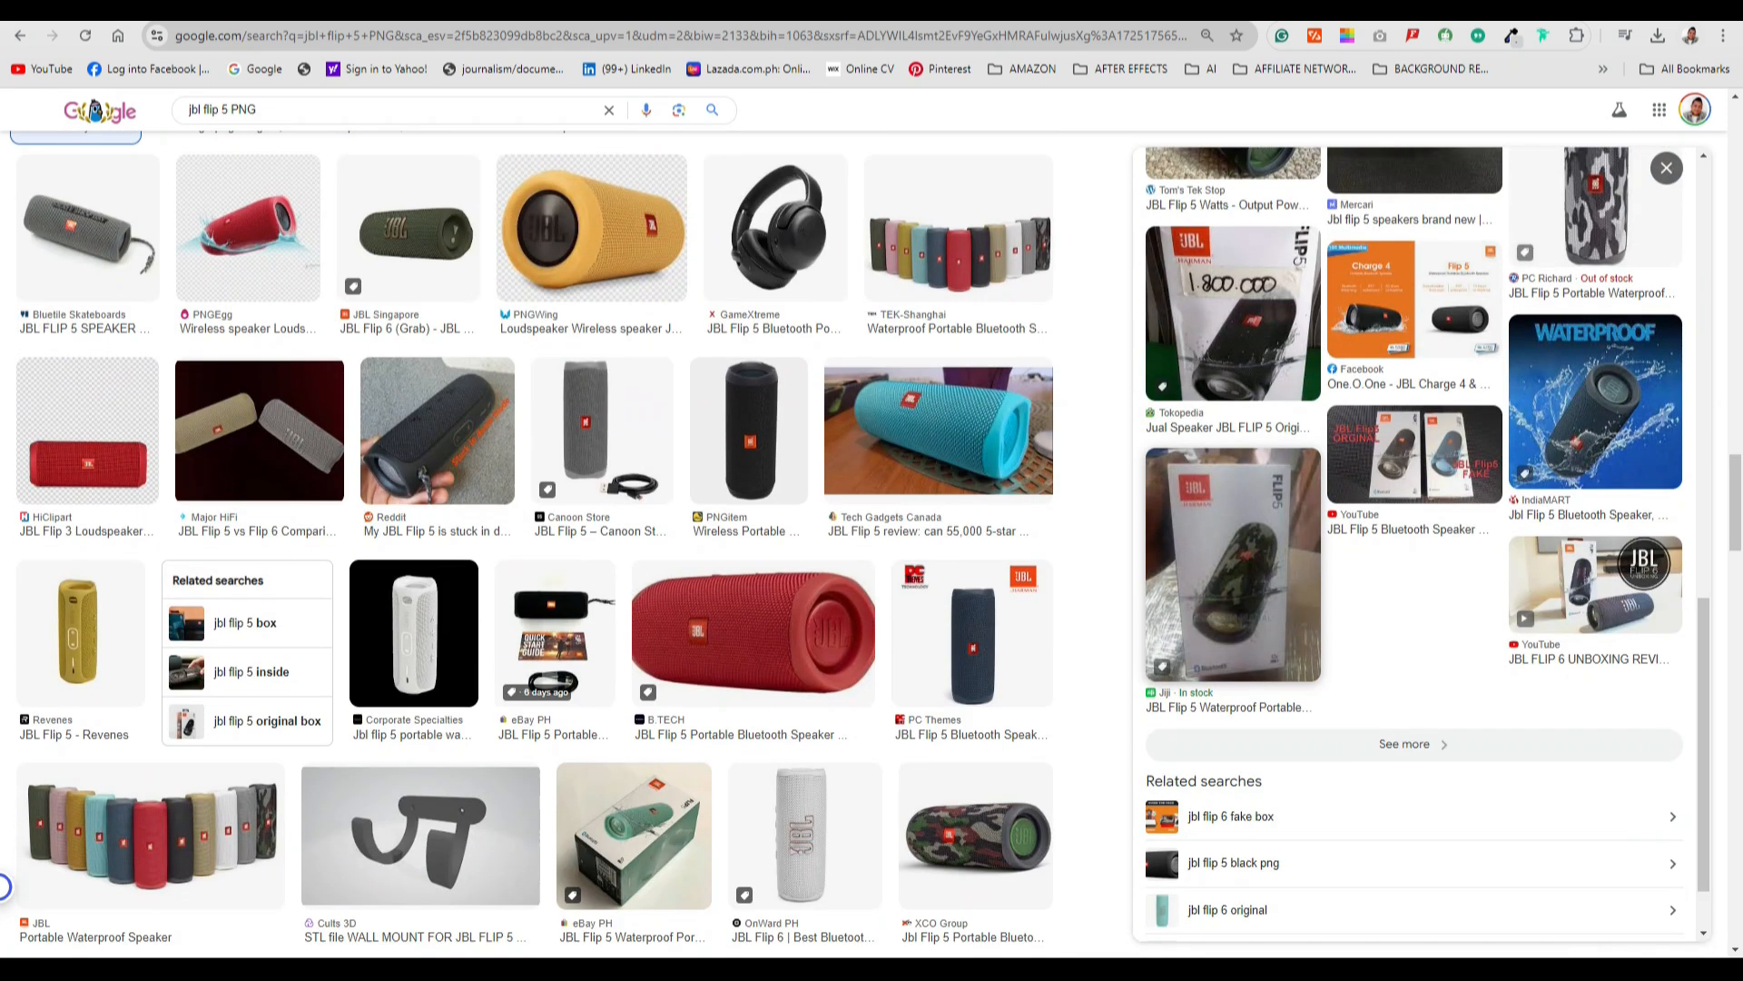
click(752, 636)
scroll(752, 635, down, 5)
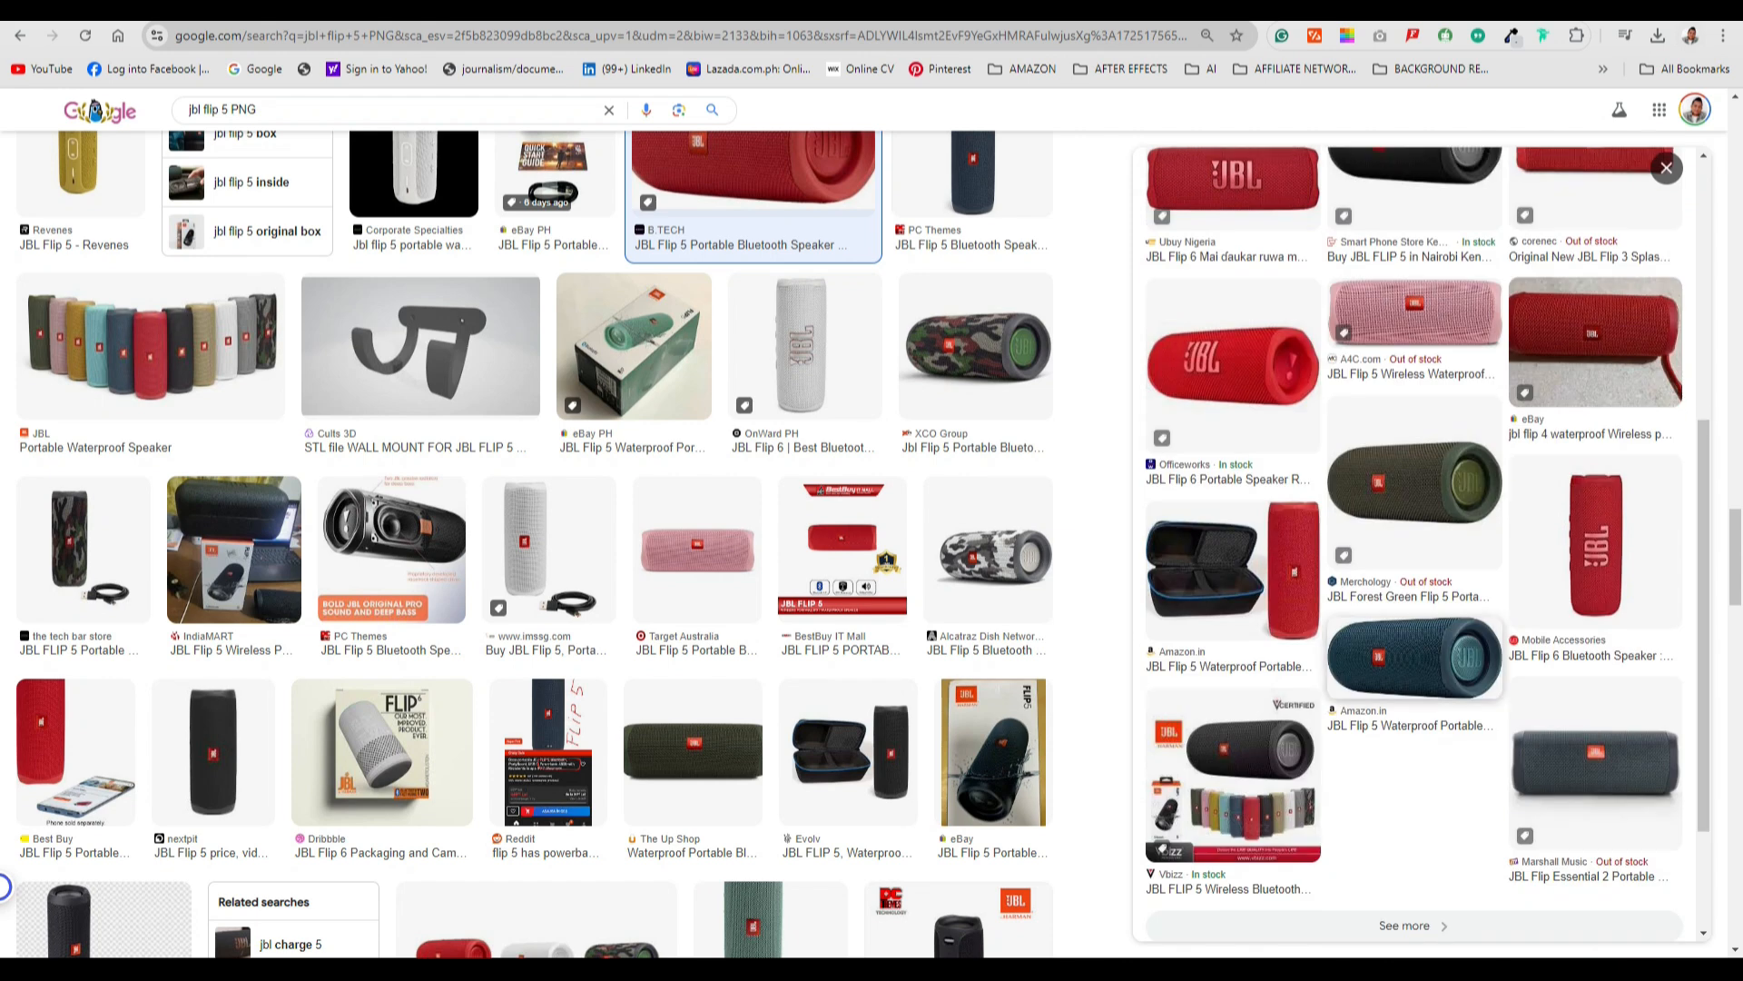
click(391, 550)
right_click(1398, 346)
click(1135, 563)
key(Return)
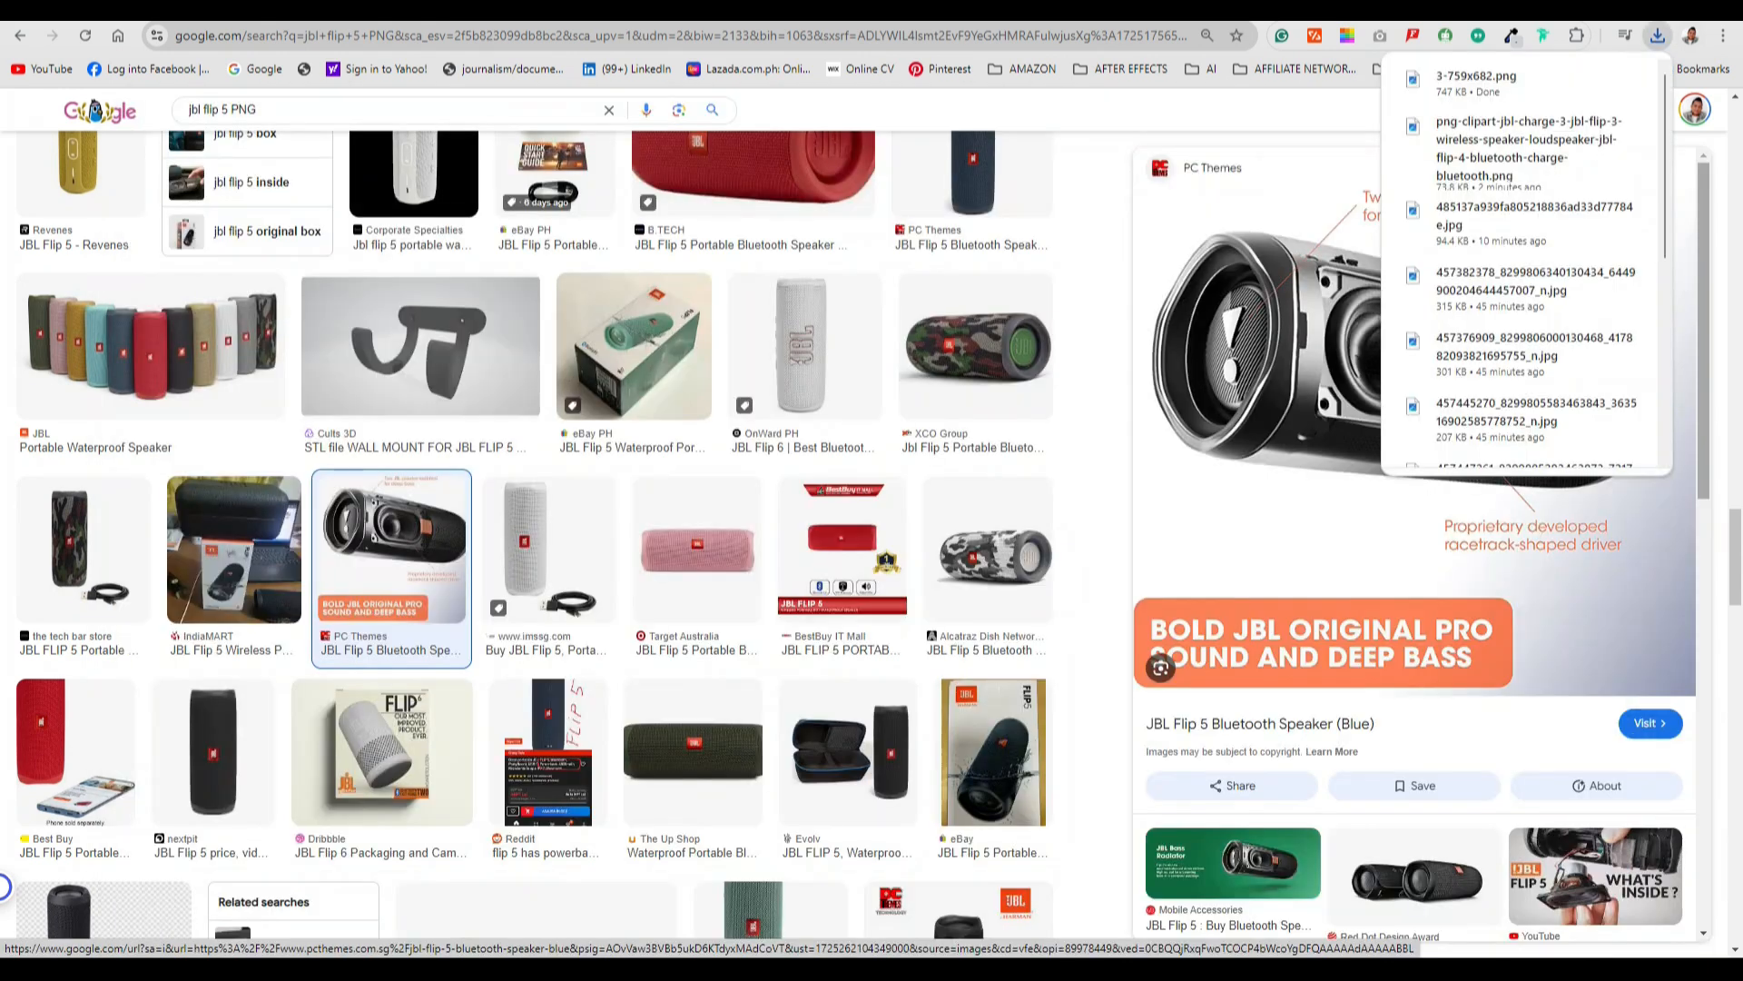
Step: Open a related Amazon image of the speaker in its travel case and save it
scroll(1414, 545, down, 4)
scroll(1414, 544, down, 4)
click(1413, 590)
right_click(1460, 408)
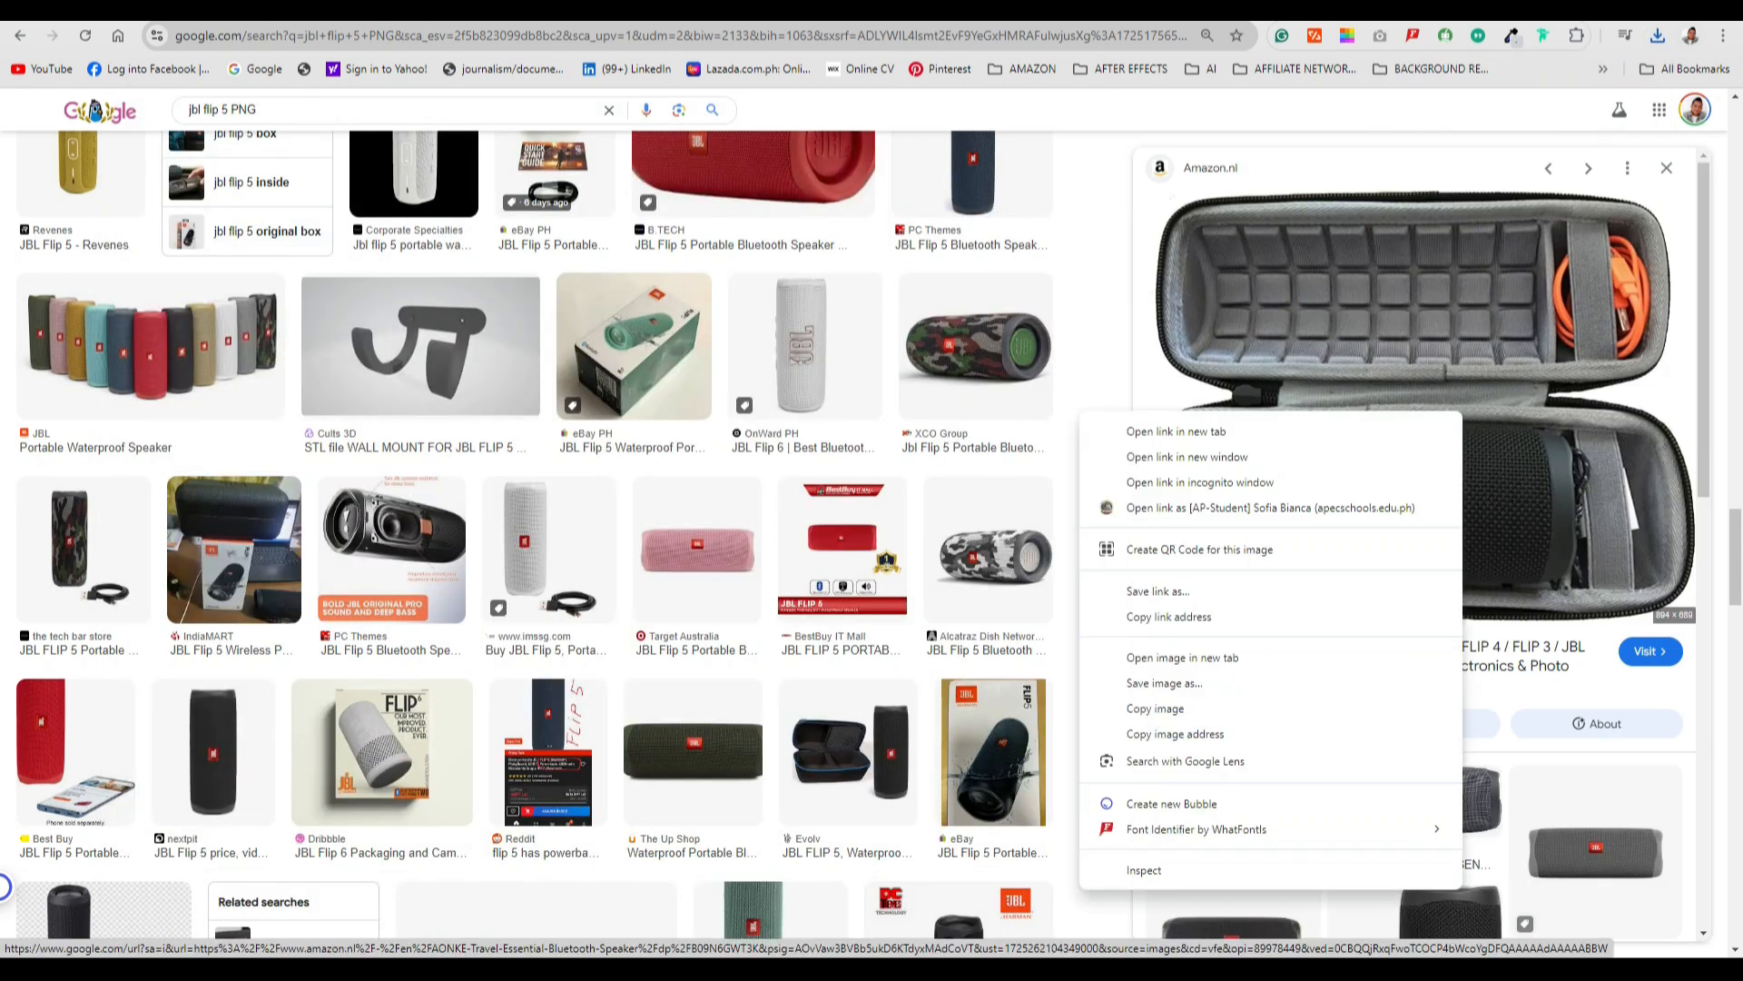
click(1153, 681)
key(Return)
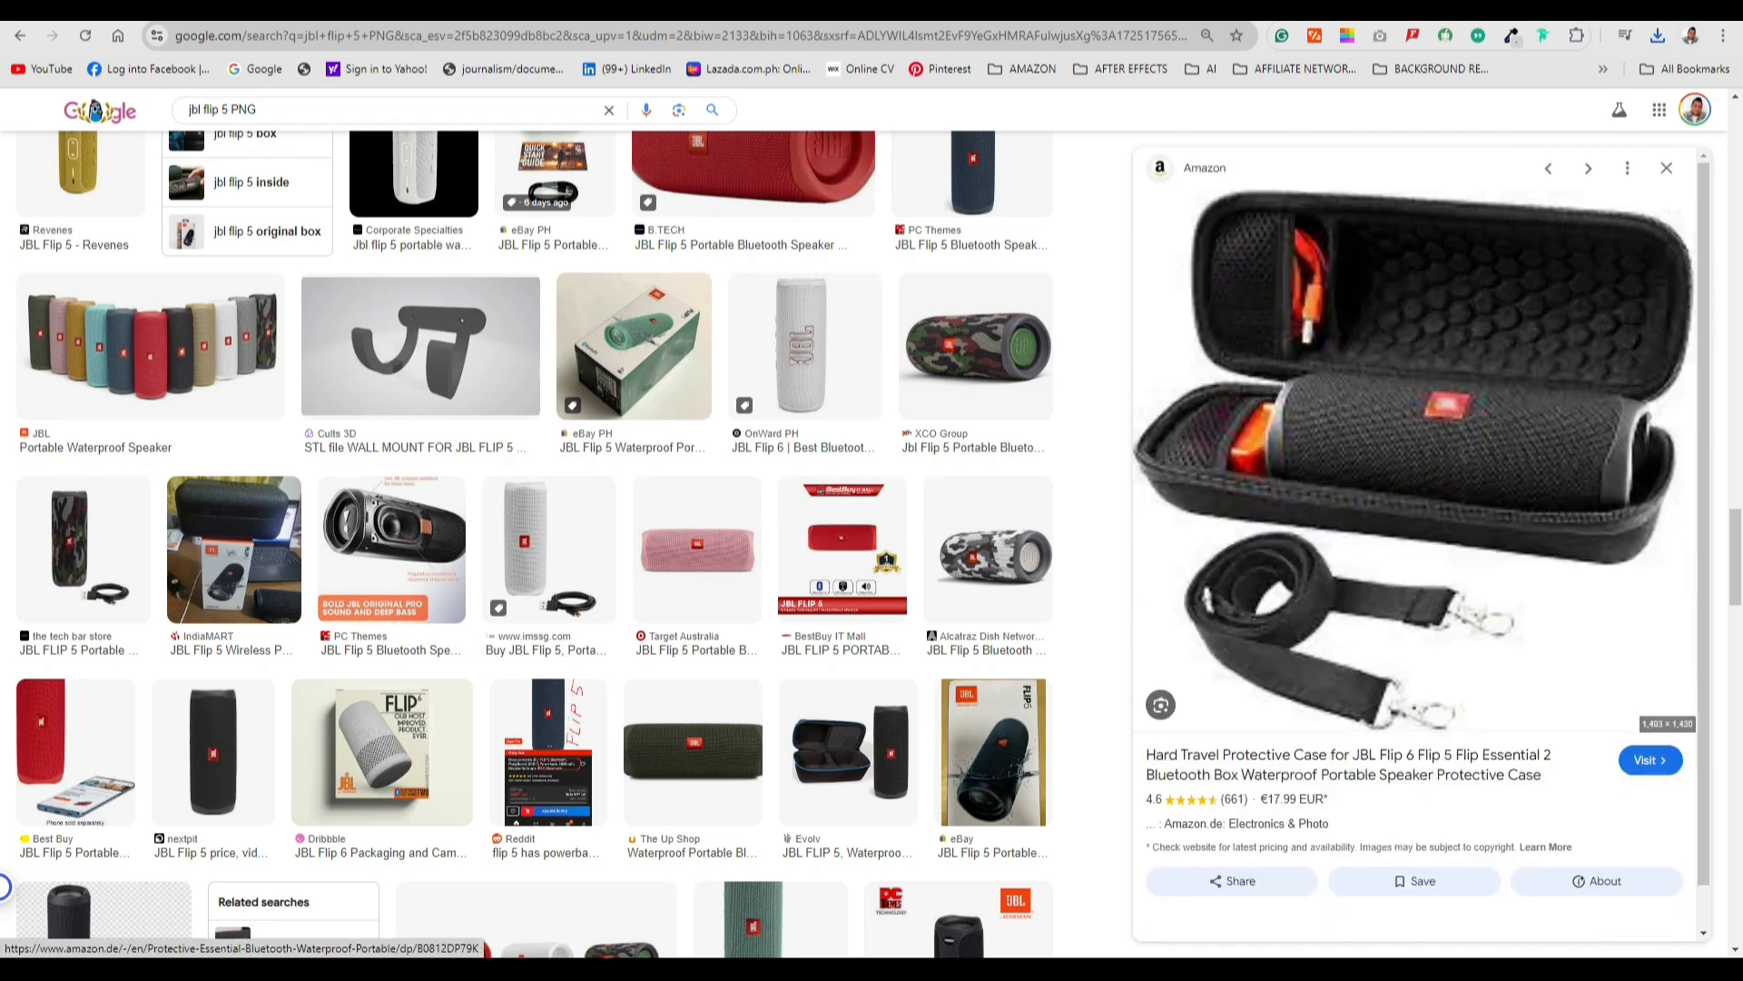
Step: Check the camouflage speaker images and save the Veli Store "Jbl Flip 5 Squad" picture
scroll(1413, 544, down, 9)
click(988, 549)
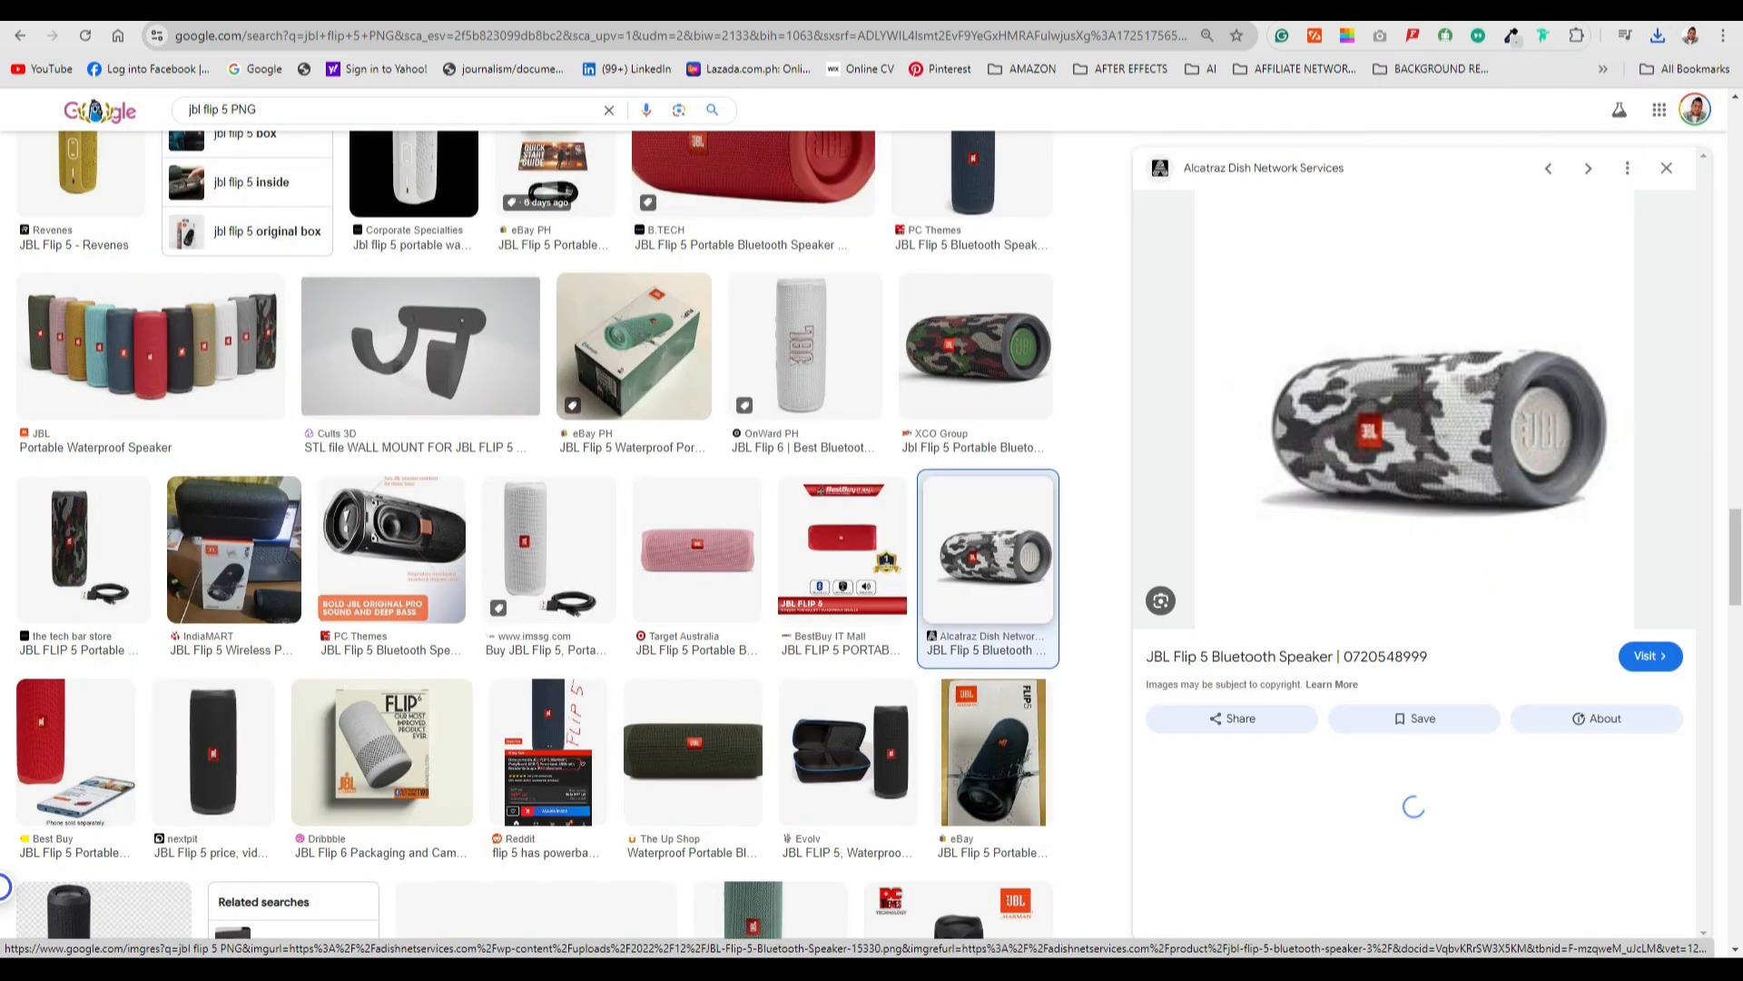
click(1414, 847)
click(1595, 699)
scroll(1413, 544, down, 10)
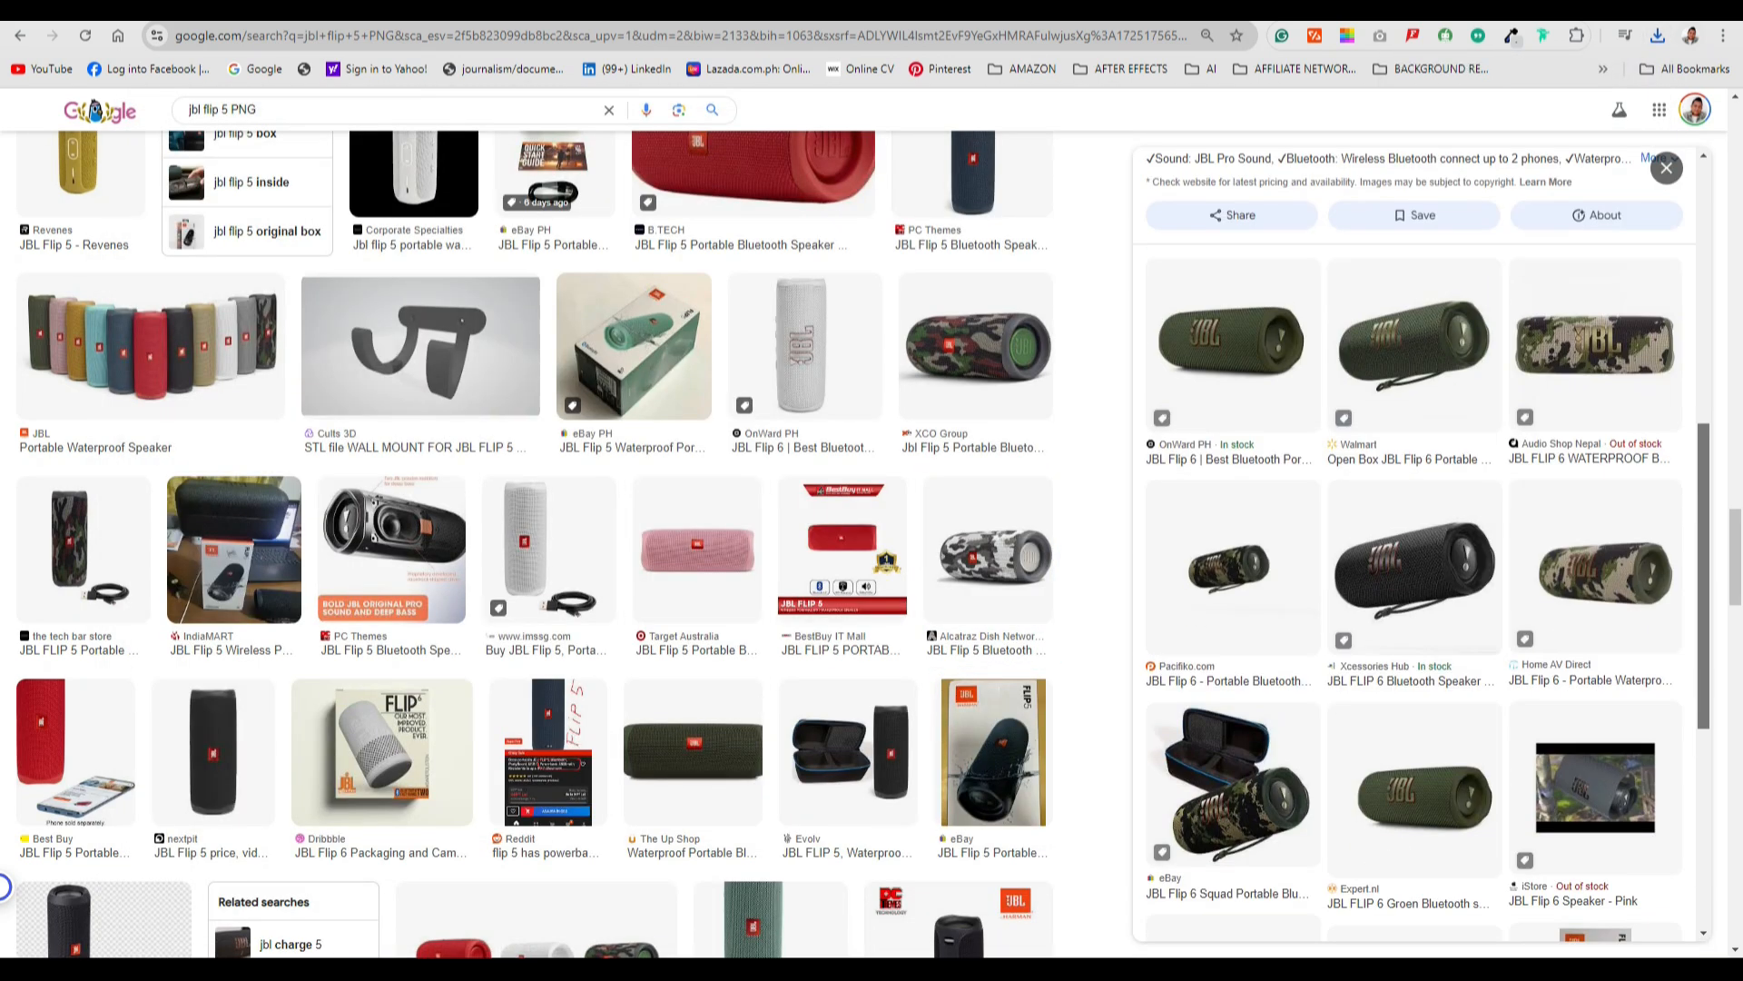
scroll(754, 209, down, 15)
click(135, 626)
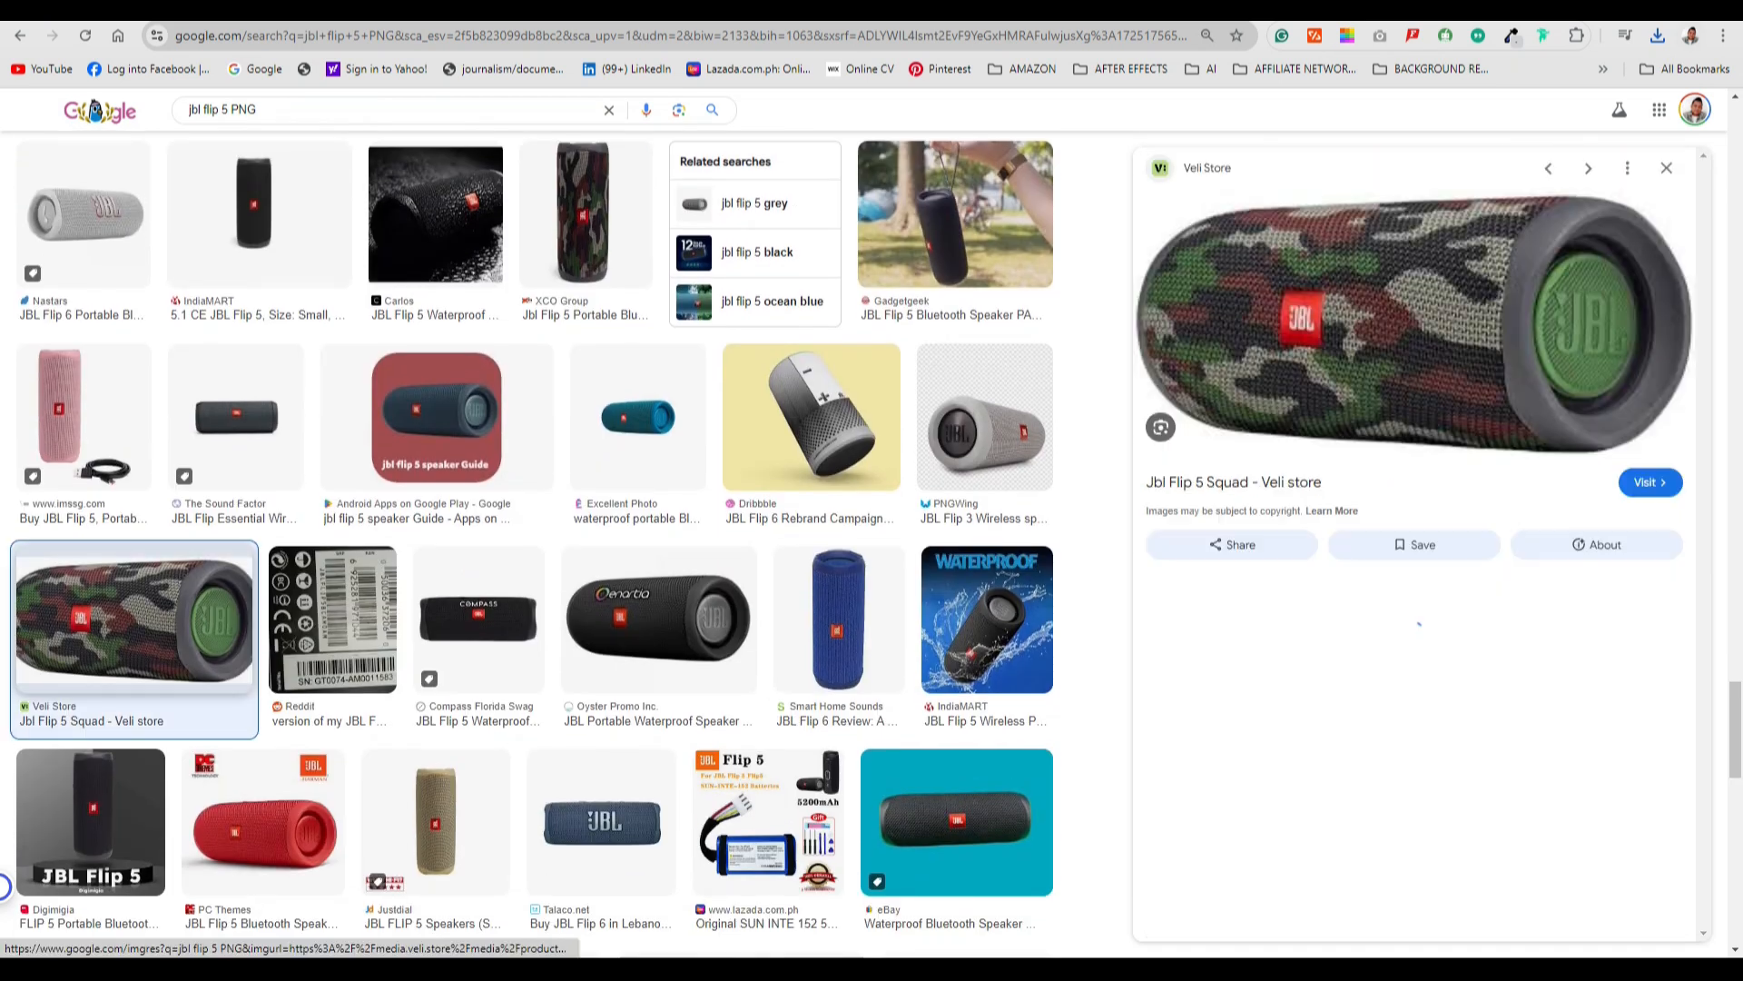
right_click(1432, 346)
click(1135, 617)
key(Return)
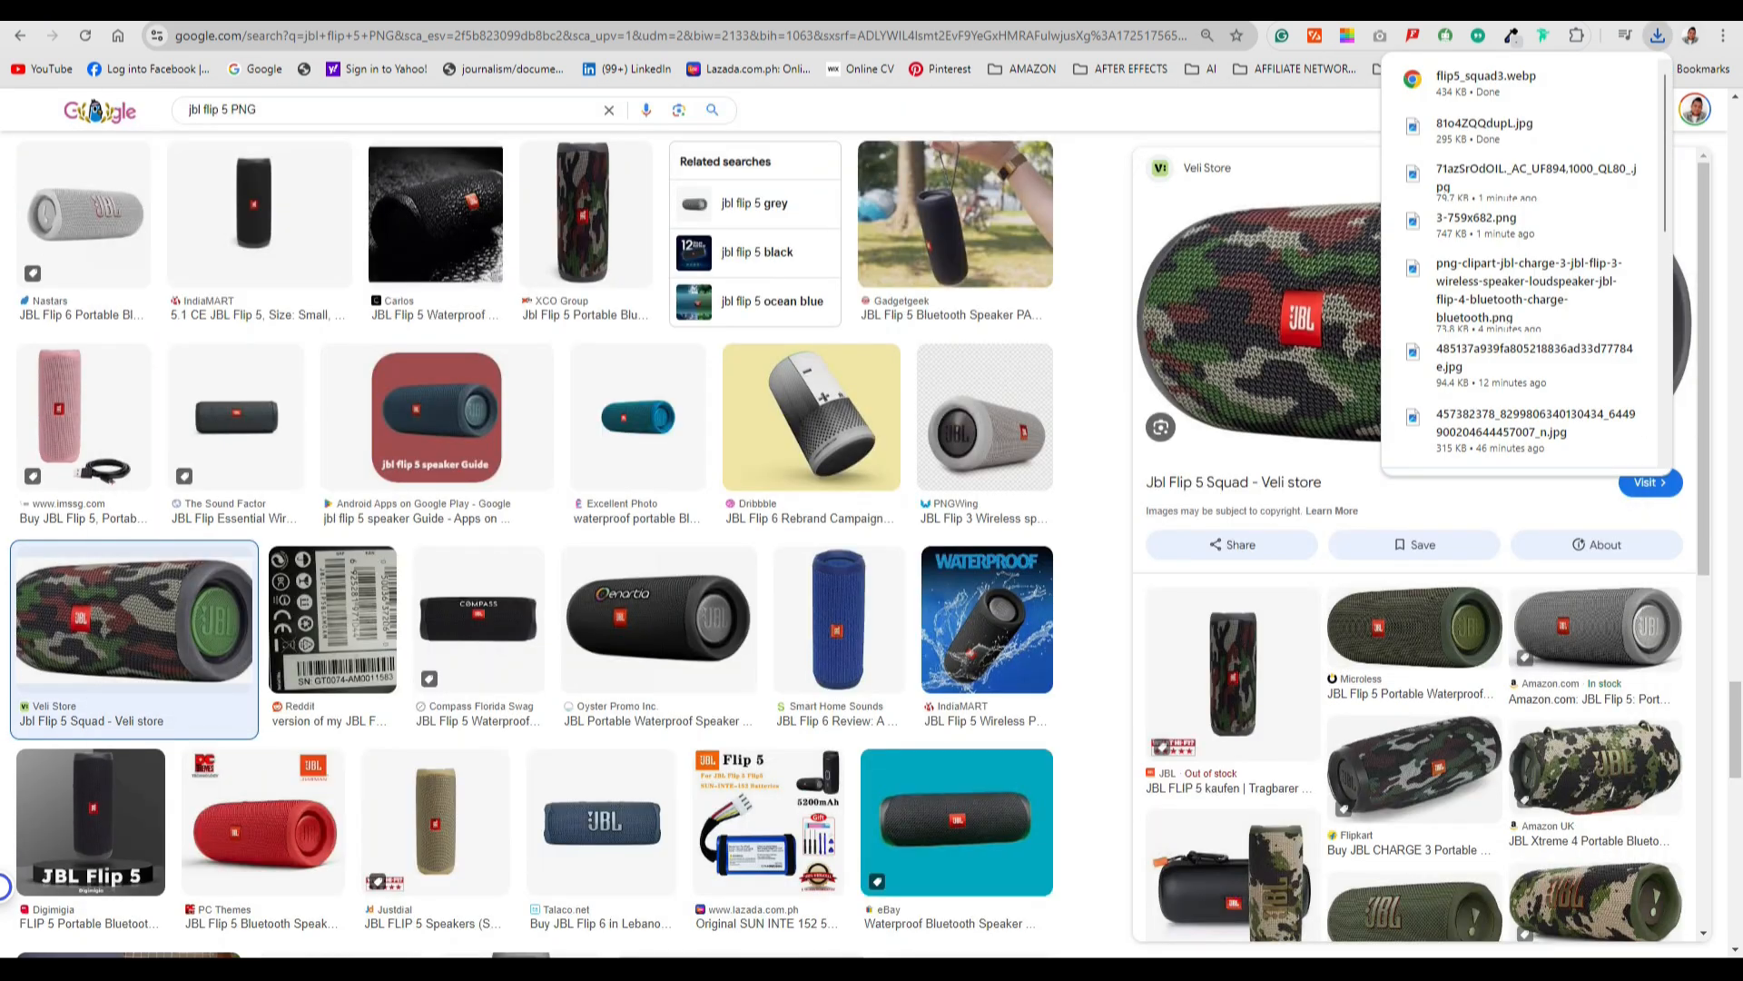
Step: Replace the current image search with one for the JBL logo
click(256, 109)
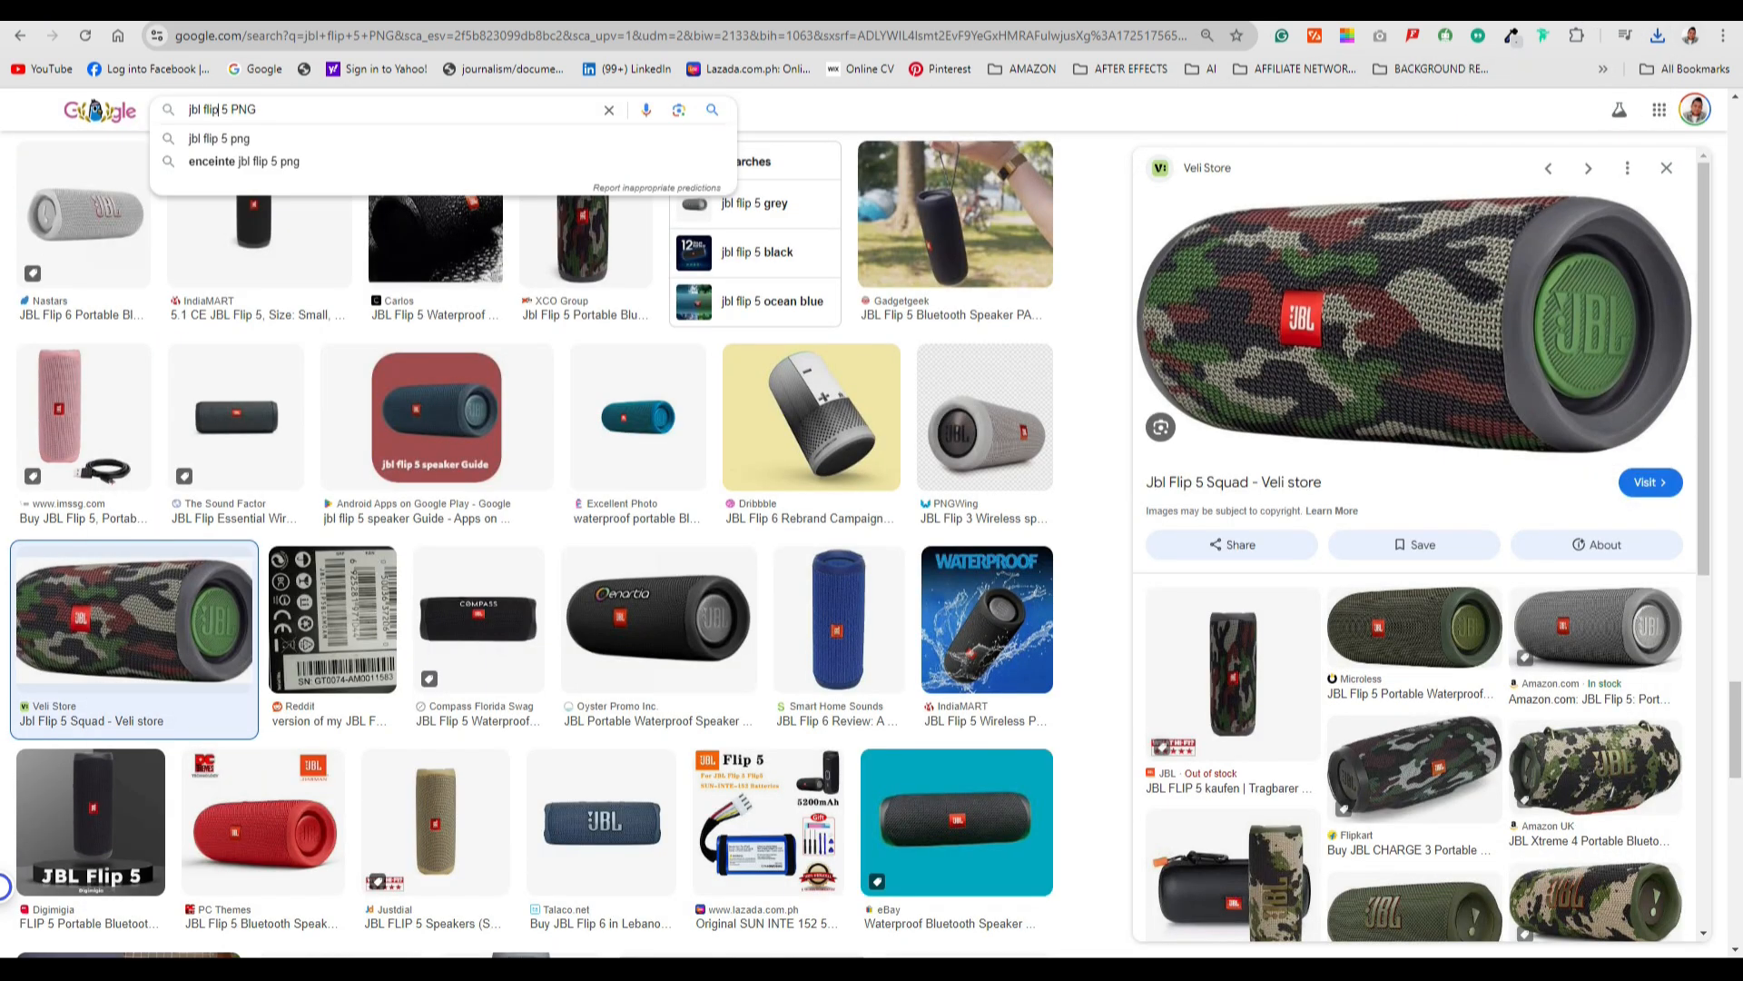
drag(256, 109, 205, 109)
text(LOGO)
key(Return)
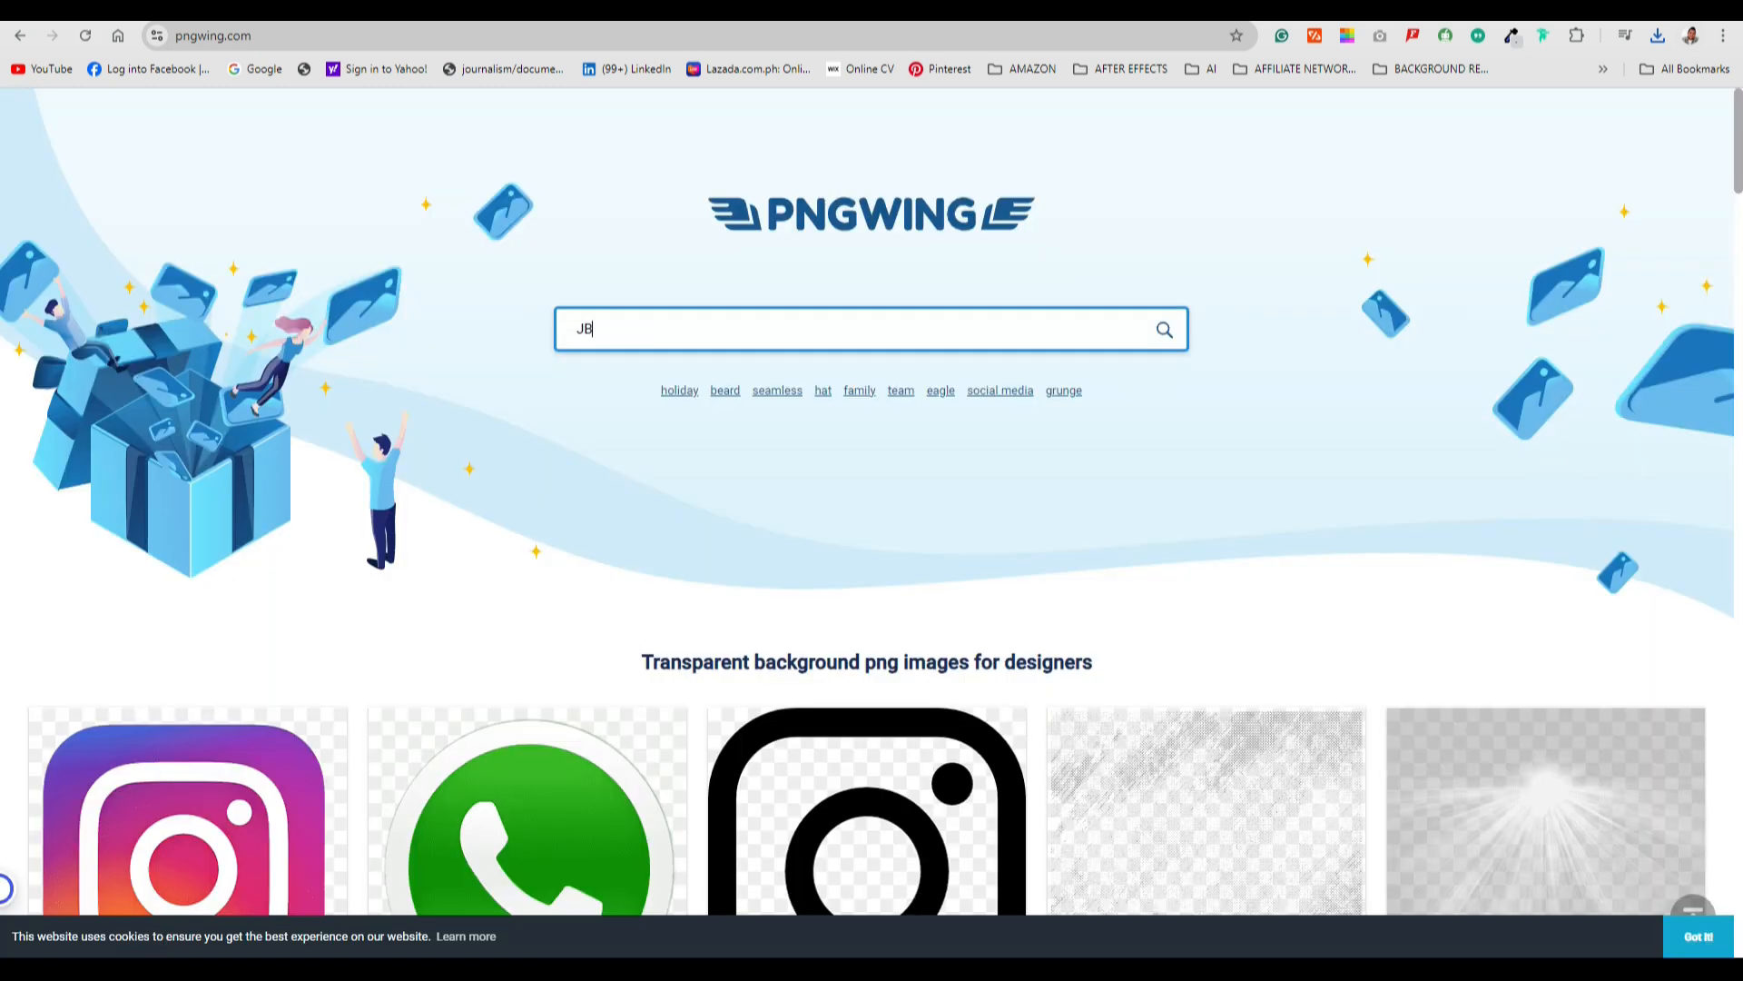
Step: Search PNGWing for "JBL LOGO" and open the orange-red JBL by Harman logo
text(L LOGO)
key(Return)
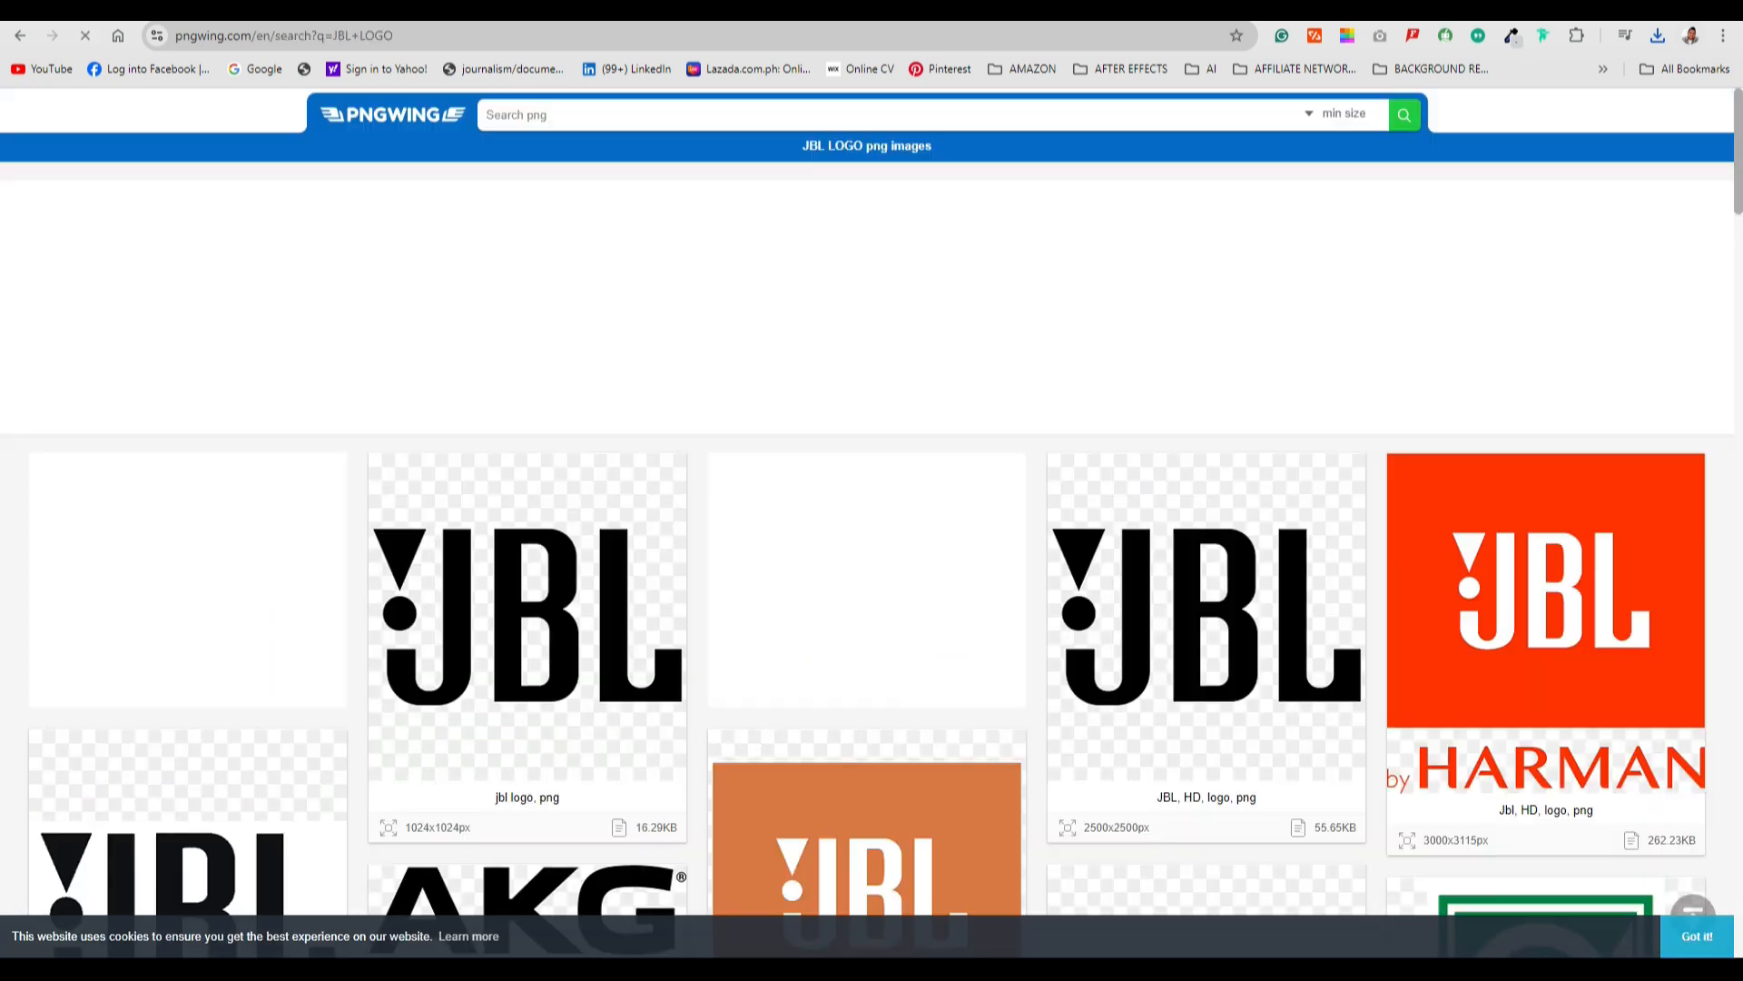
scroll(872, 527, down, 5)
click(1545, 227)
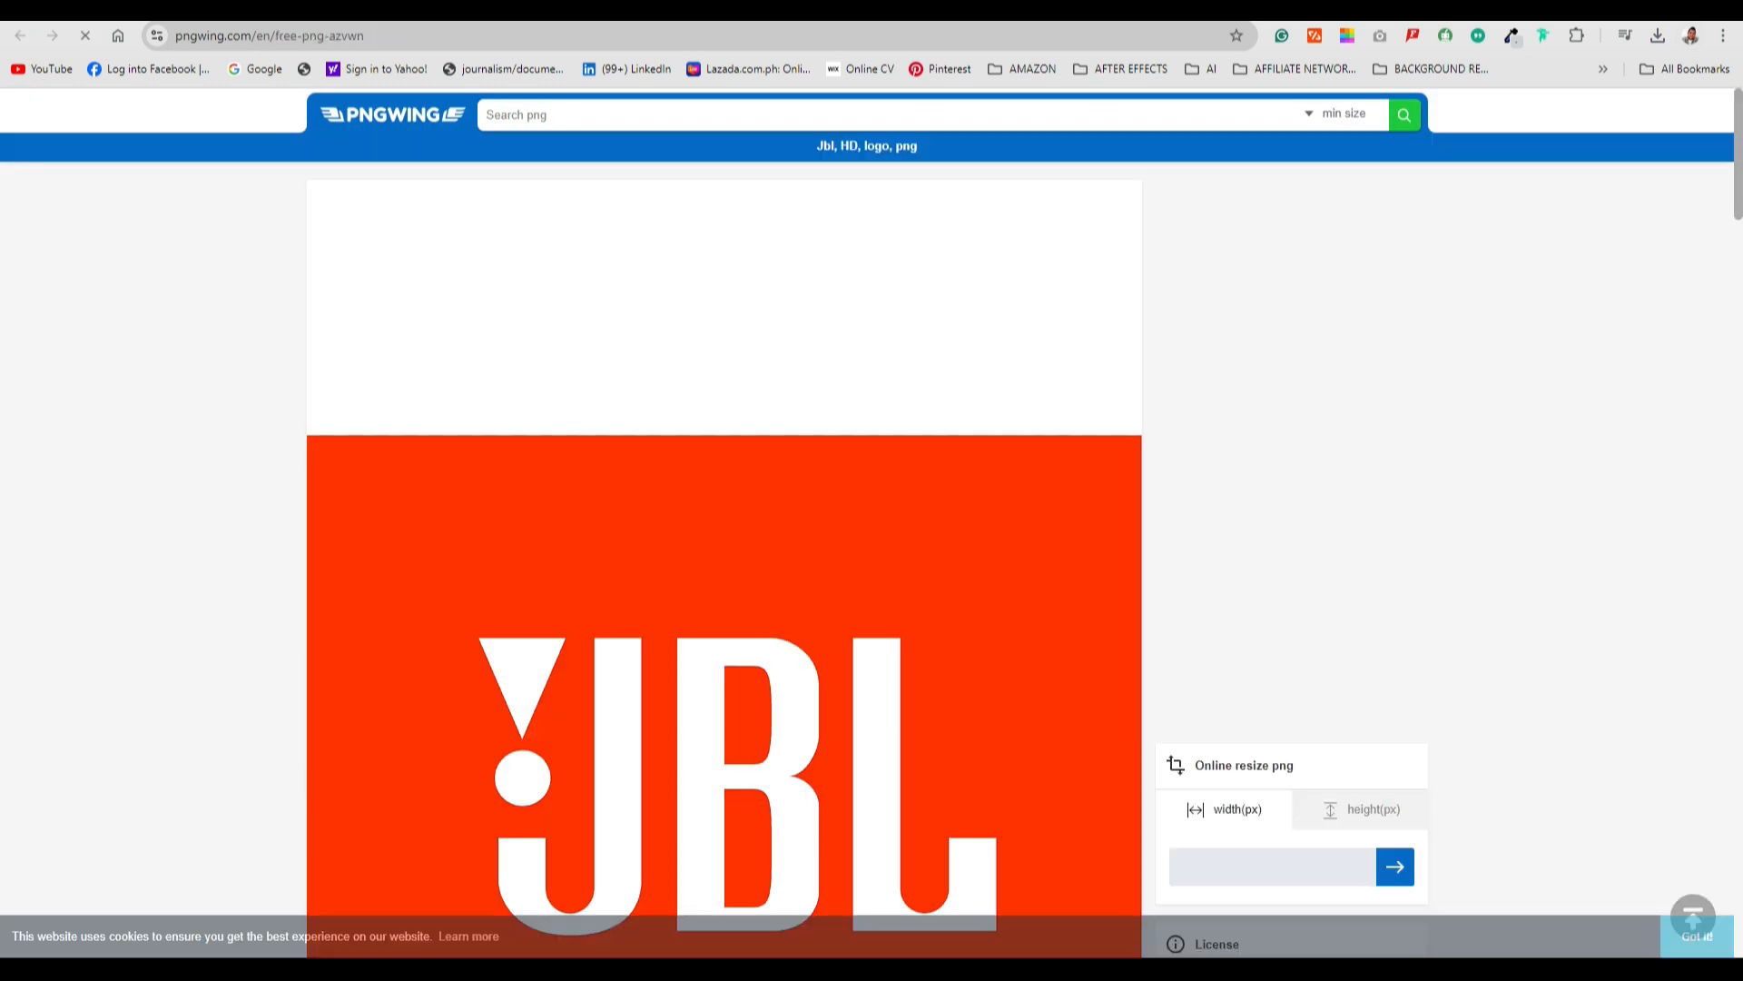
Step: Download the orange-red JBL by Harman logo PNG from its PNGWing page
scroll(872, 527, down, 12)
click(723, 455)
scroll(872, 526, down, 7)
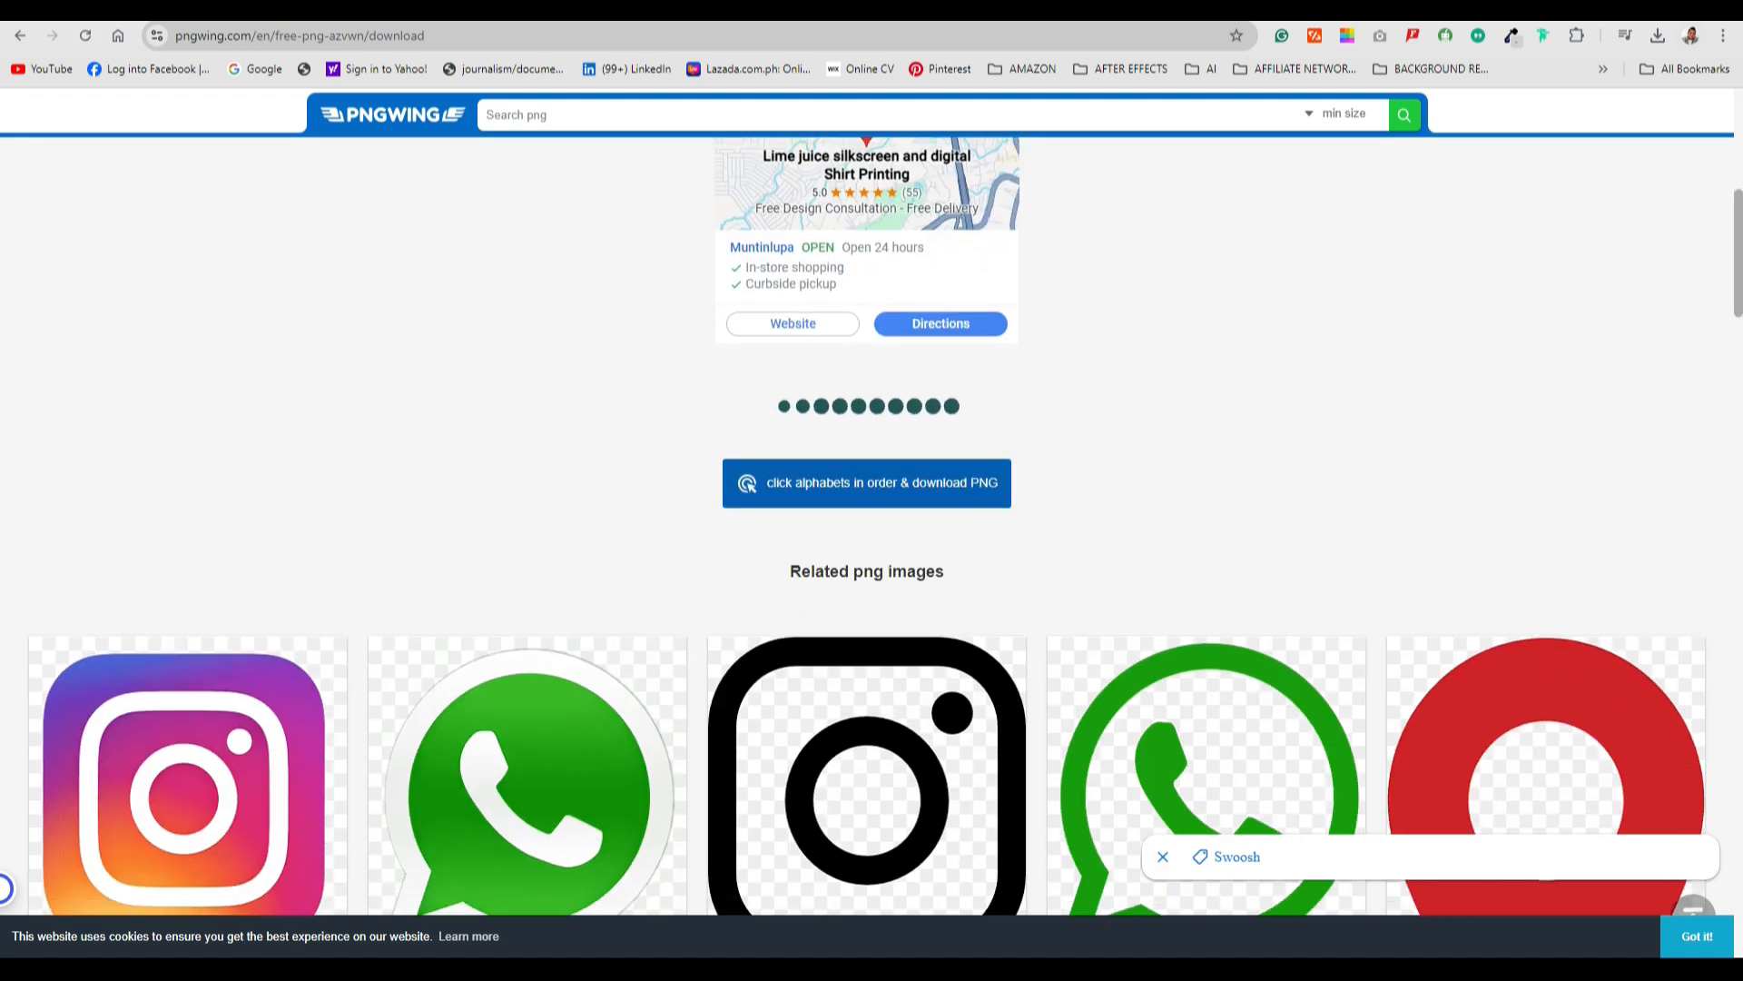
click(867, 482)
click(803, 545)
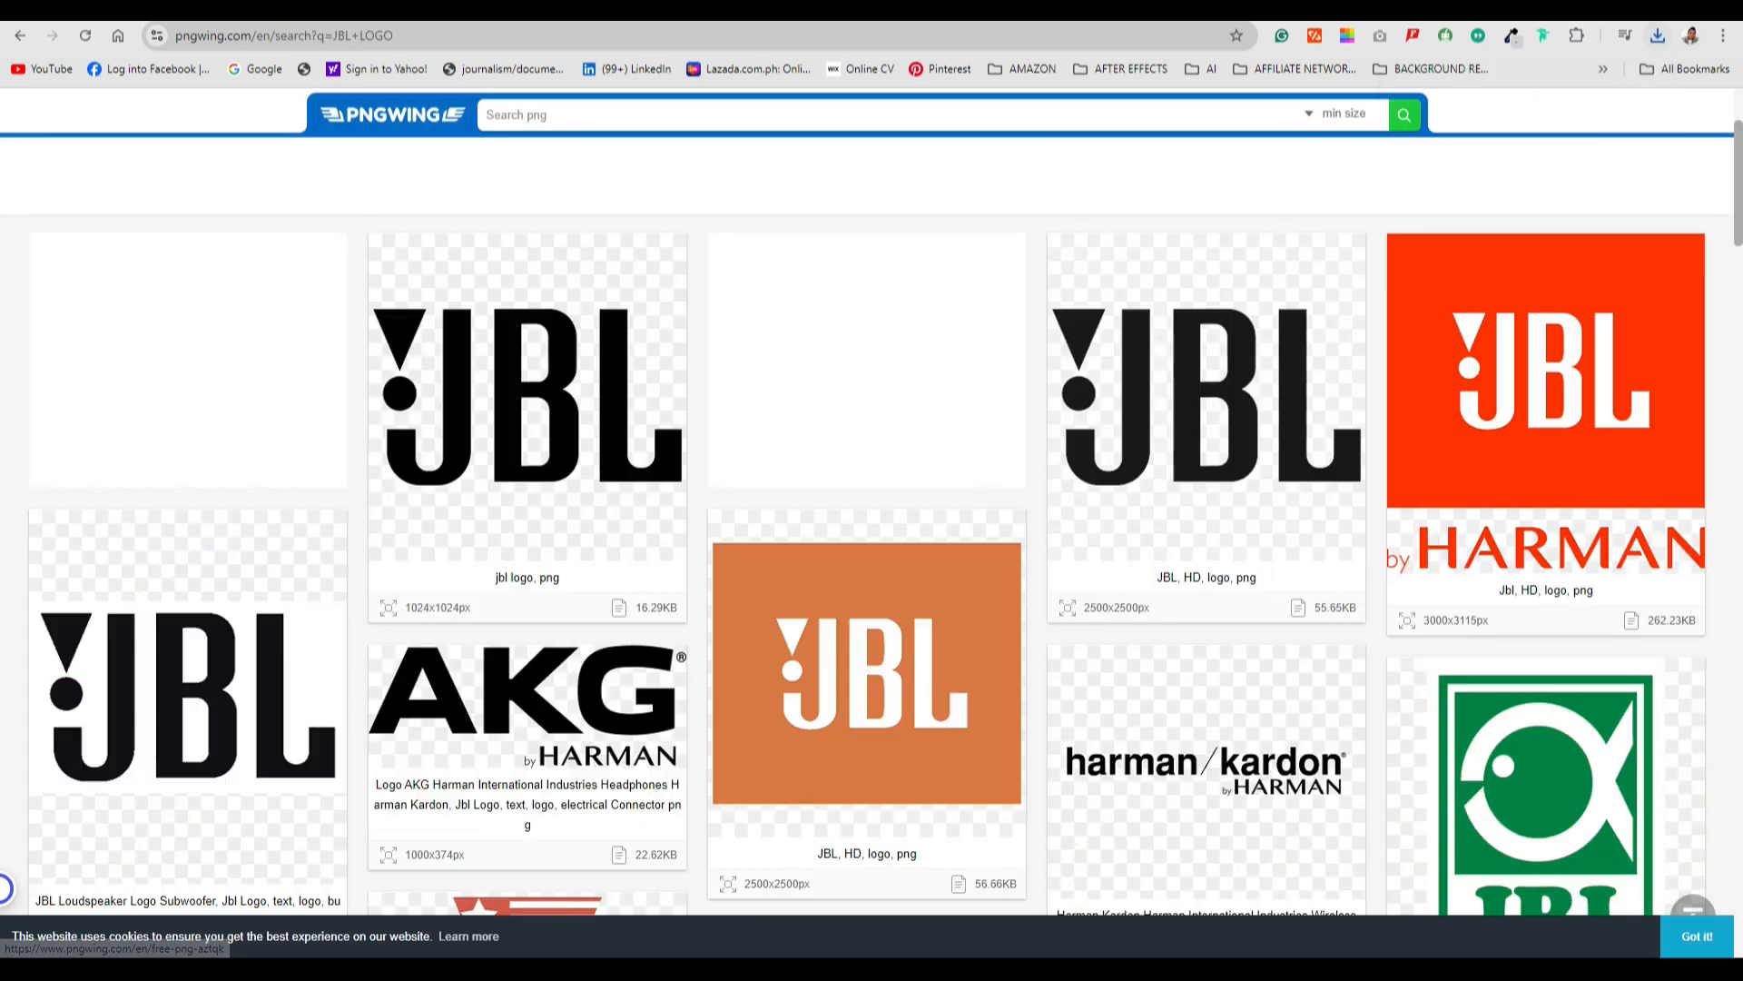
Step: Open the JBL by Harman "Hear the Truth" logo from the PNGWing results and download its PNG
scroll(871, 527, down, 5)
click(109, 311)
scroll(872, 527, down, 8)
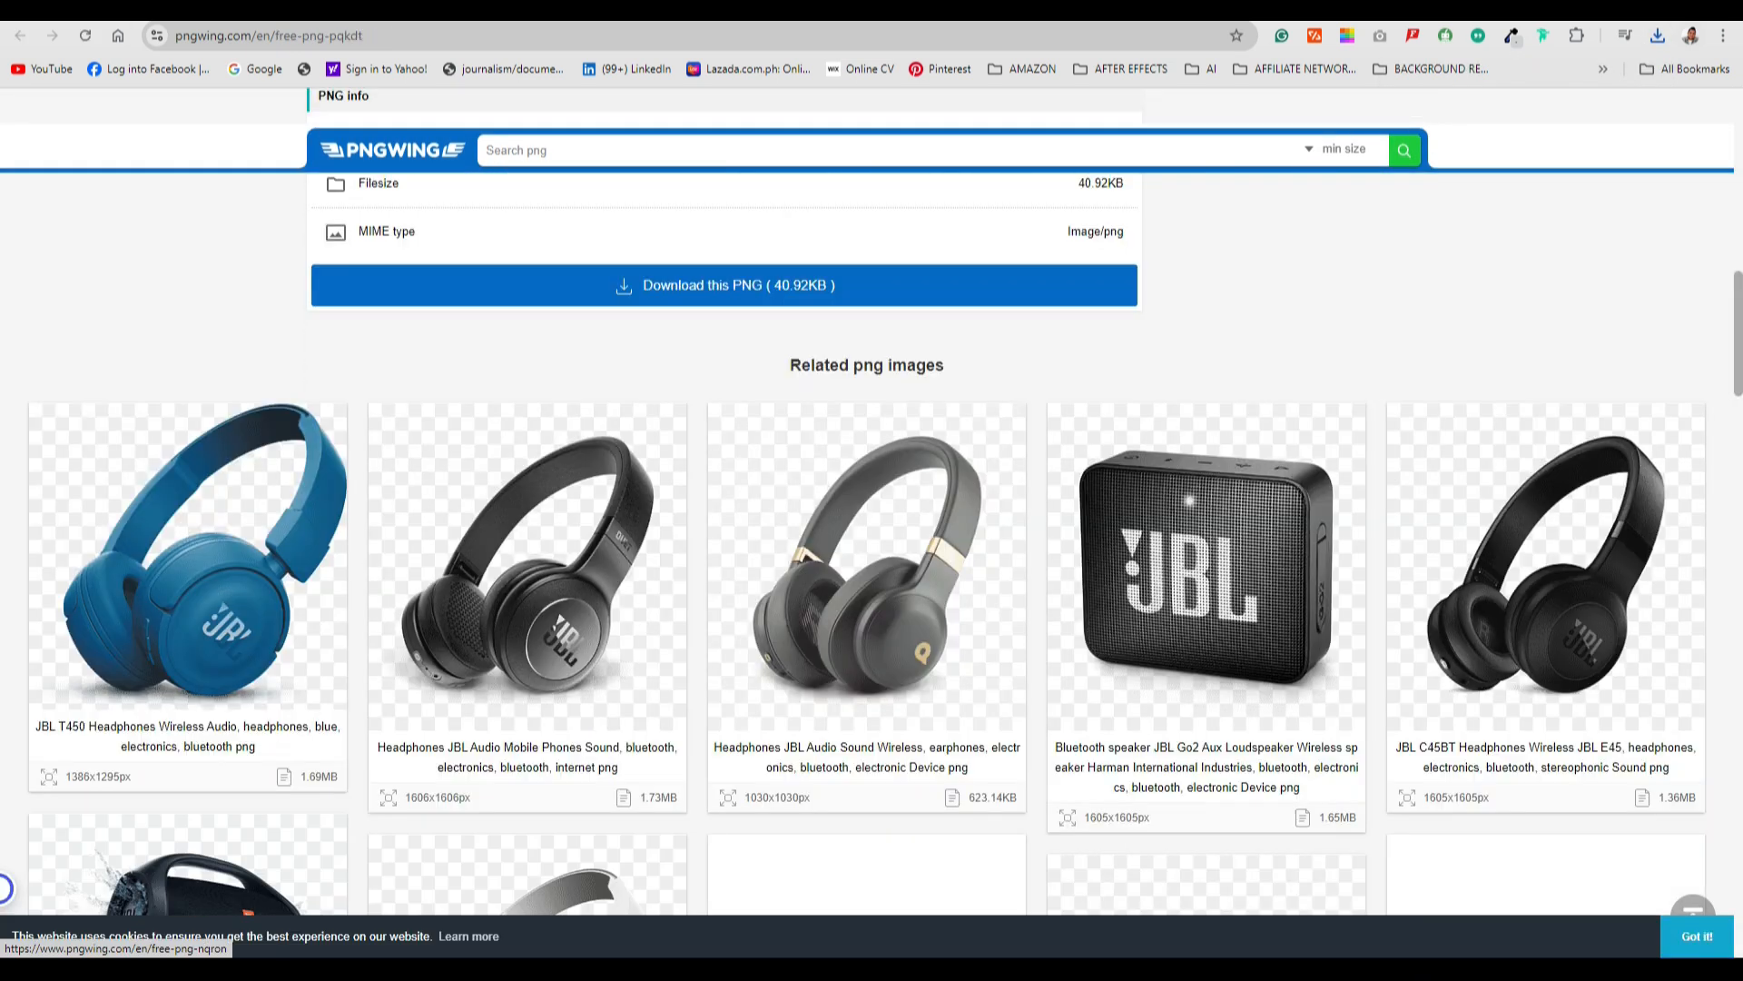
click(723, 284)
scroll(872, 527, down, 4)
scroll(872, 527, down, 10)
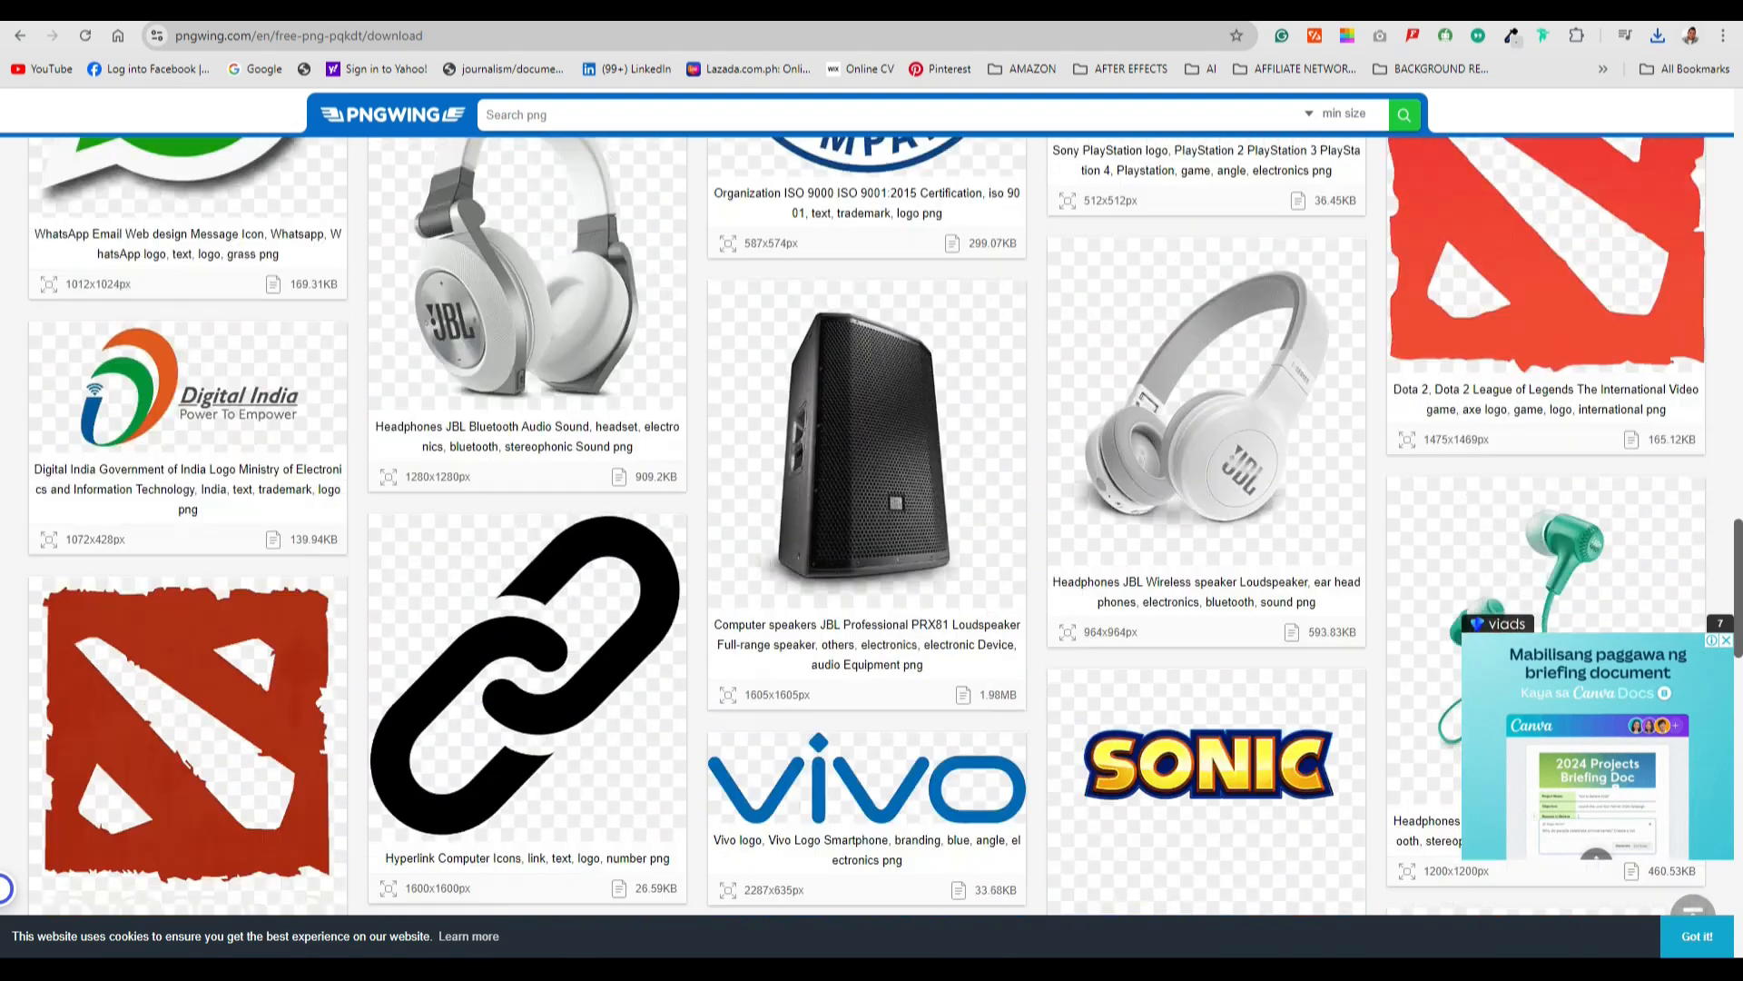
scroll(872, 526, up, 15)
scroll(872, 527, down, 1)
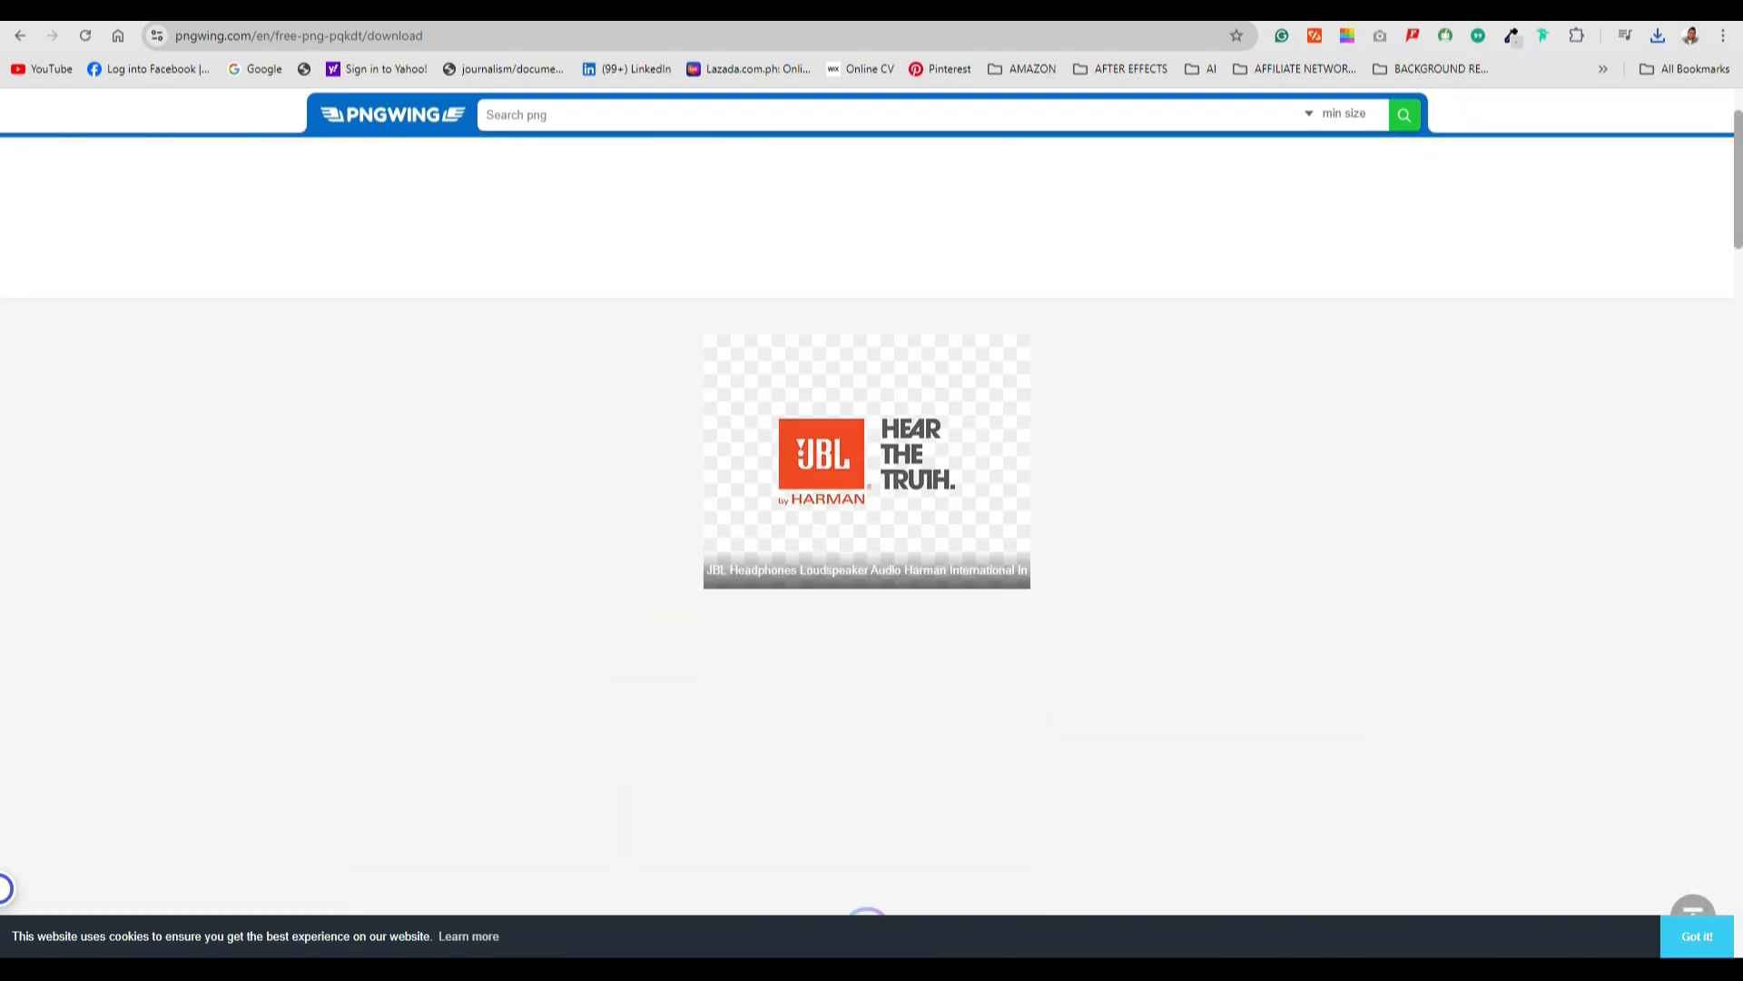
Step: Search Pexels photos for "RUGGED BEACH WITH ROCKS" and browse the results for a suitable background
key(super+Down)
click(613, 959)
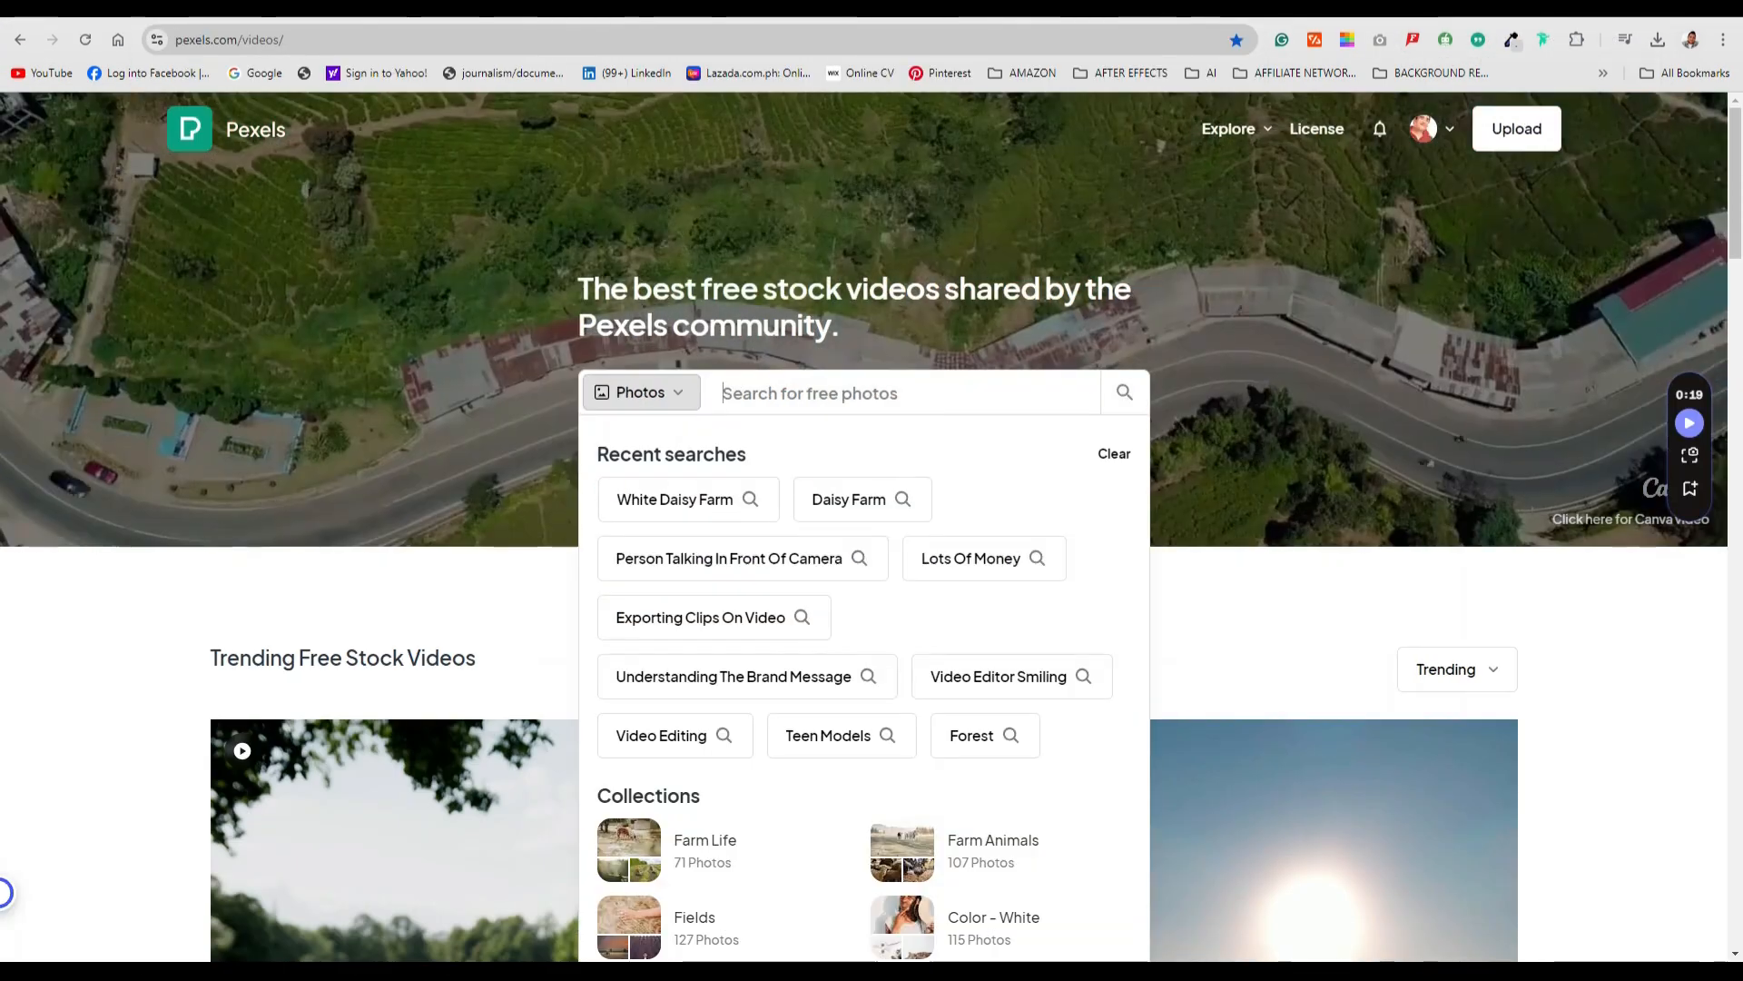
text(RUGGED BEACH WITH ROCKS)
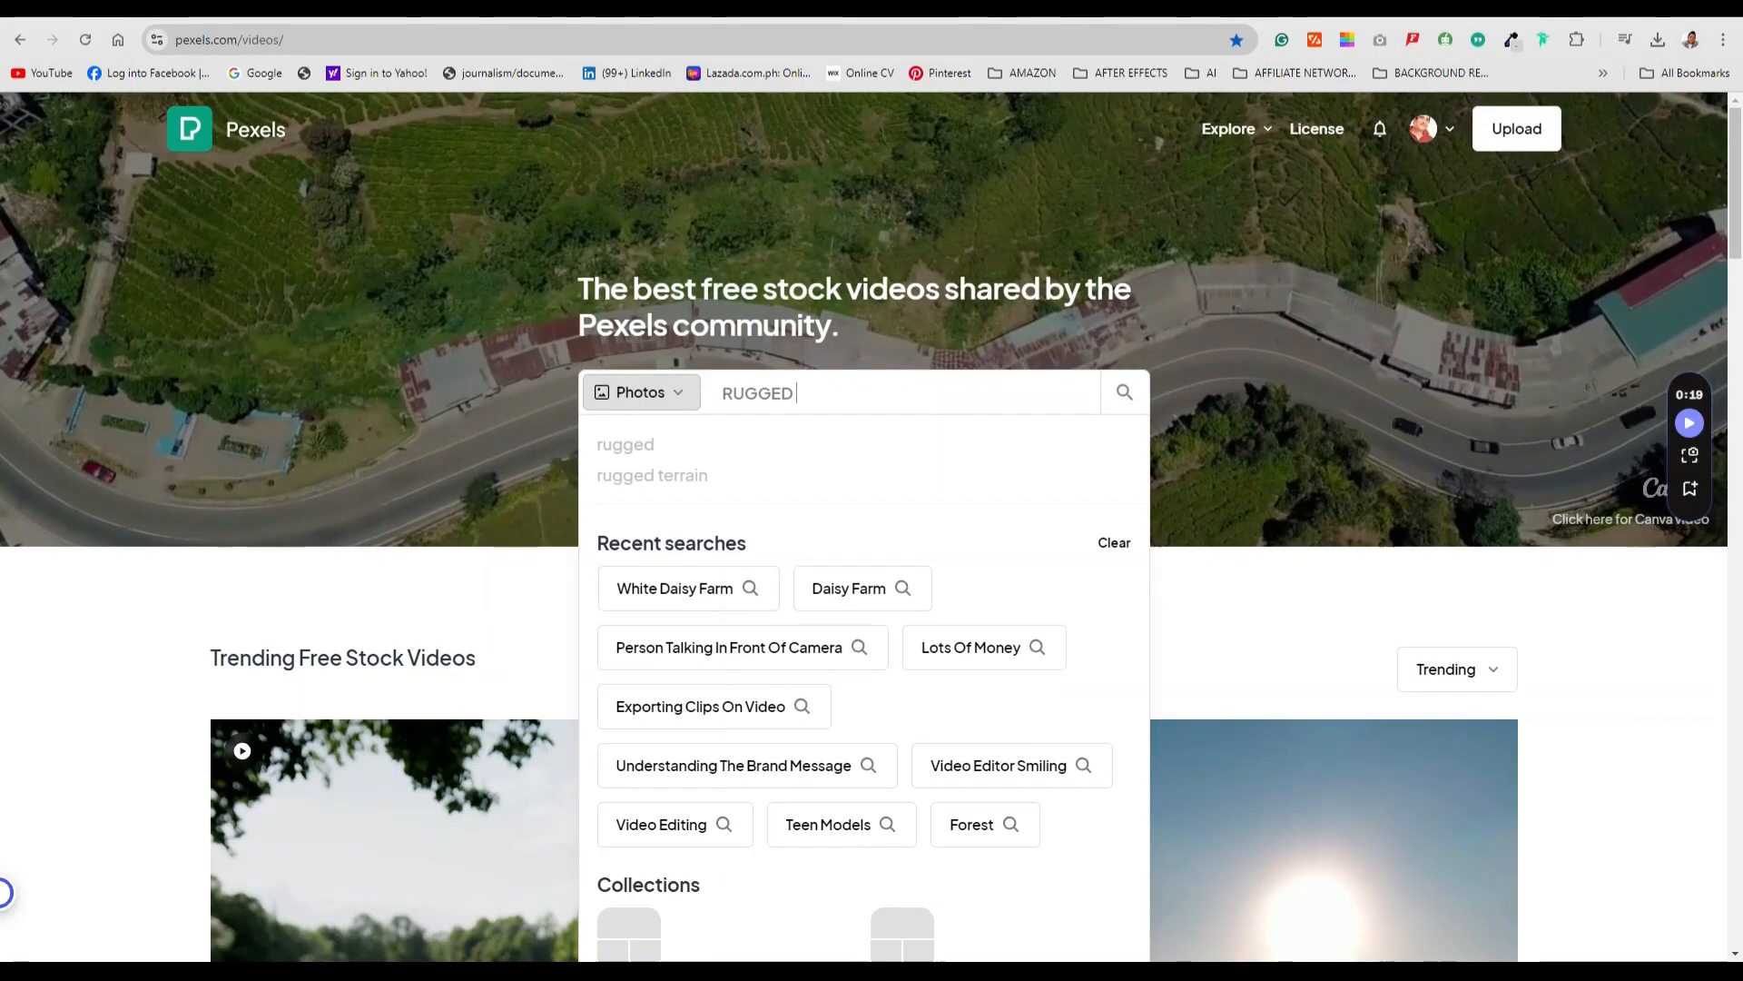
key(Return)
scroll(872, 545, down, 10)
scroll(3, 893, down, 10)
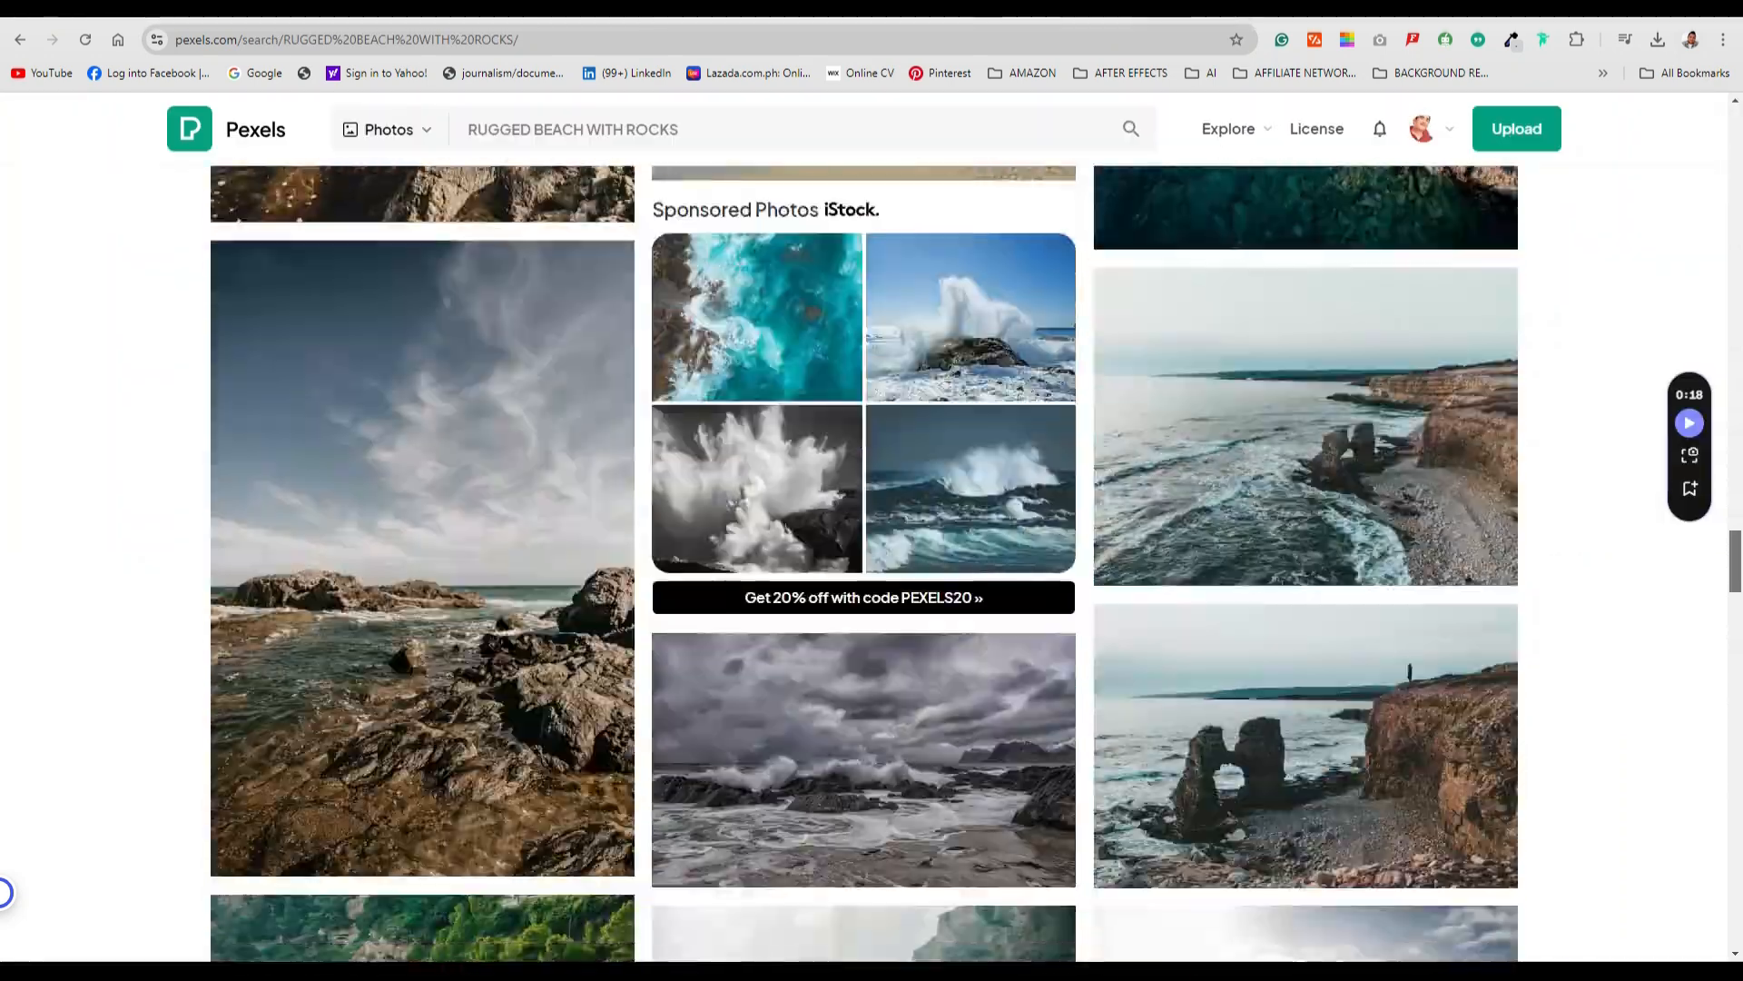
scroll(4, 893, down, 10)
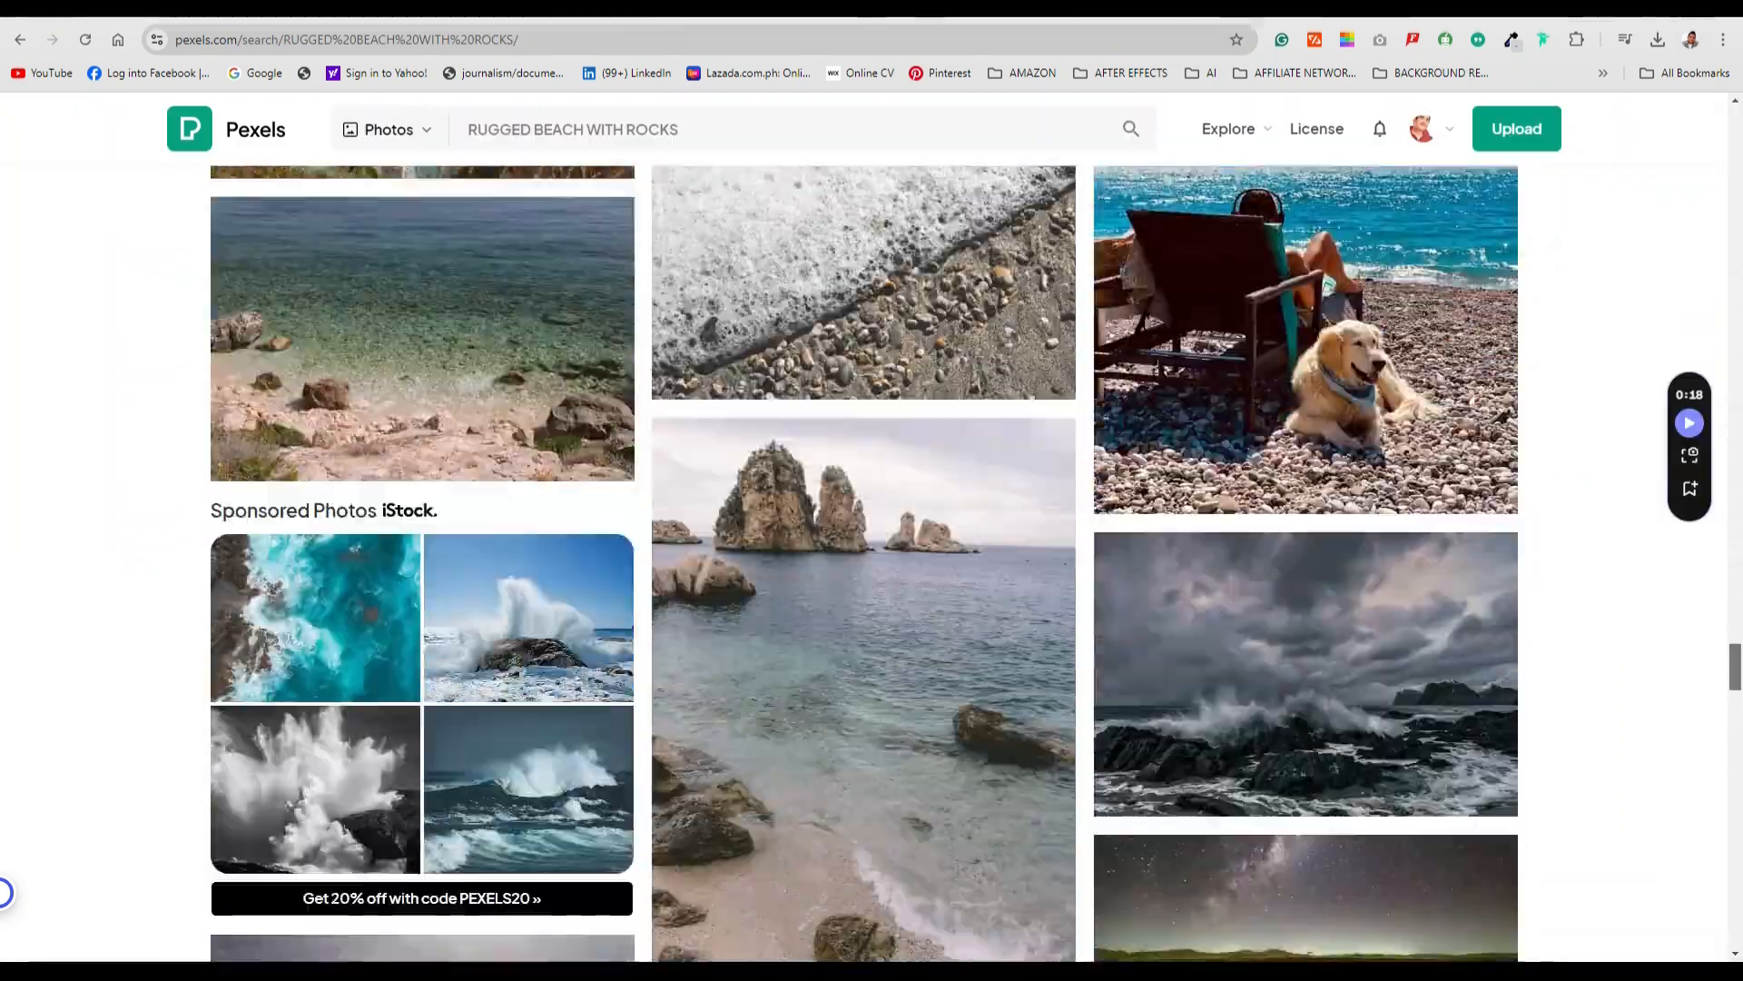
scroll(4, 892, down, 10)
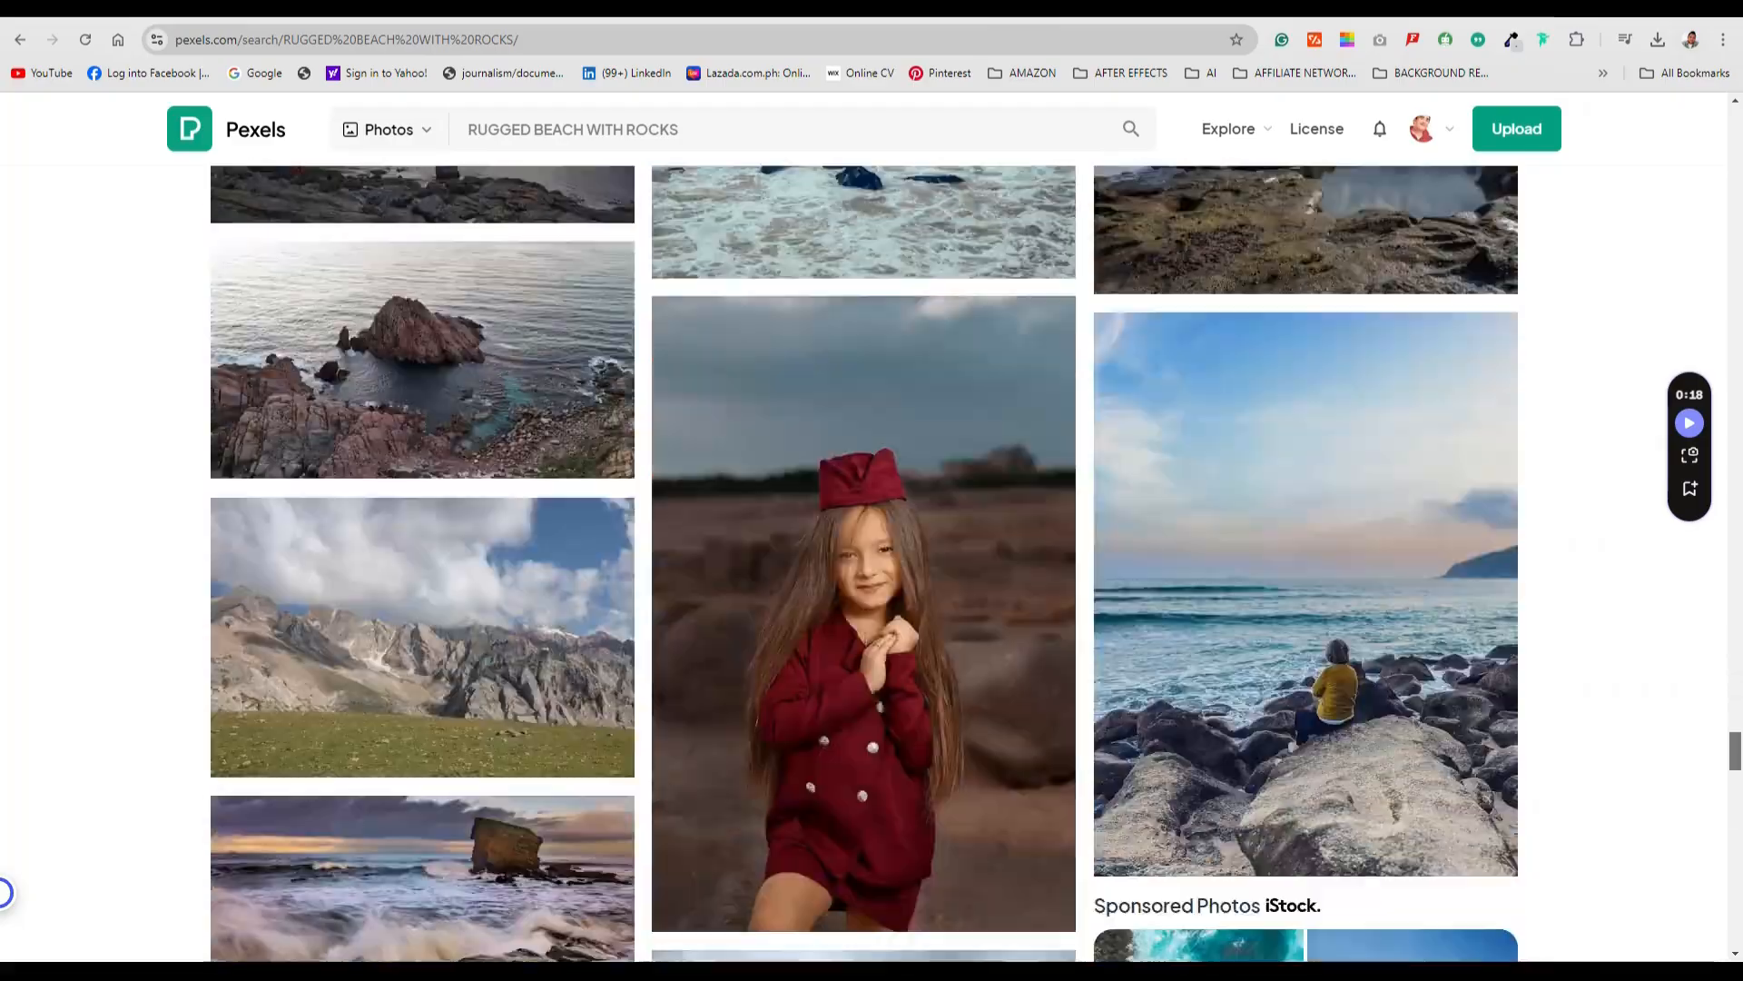
scroll(3, 893, down, 5)
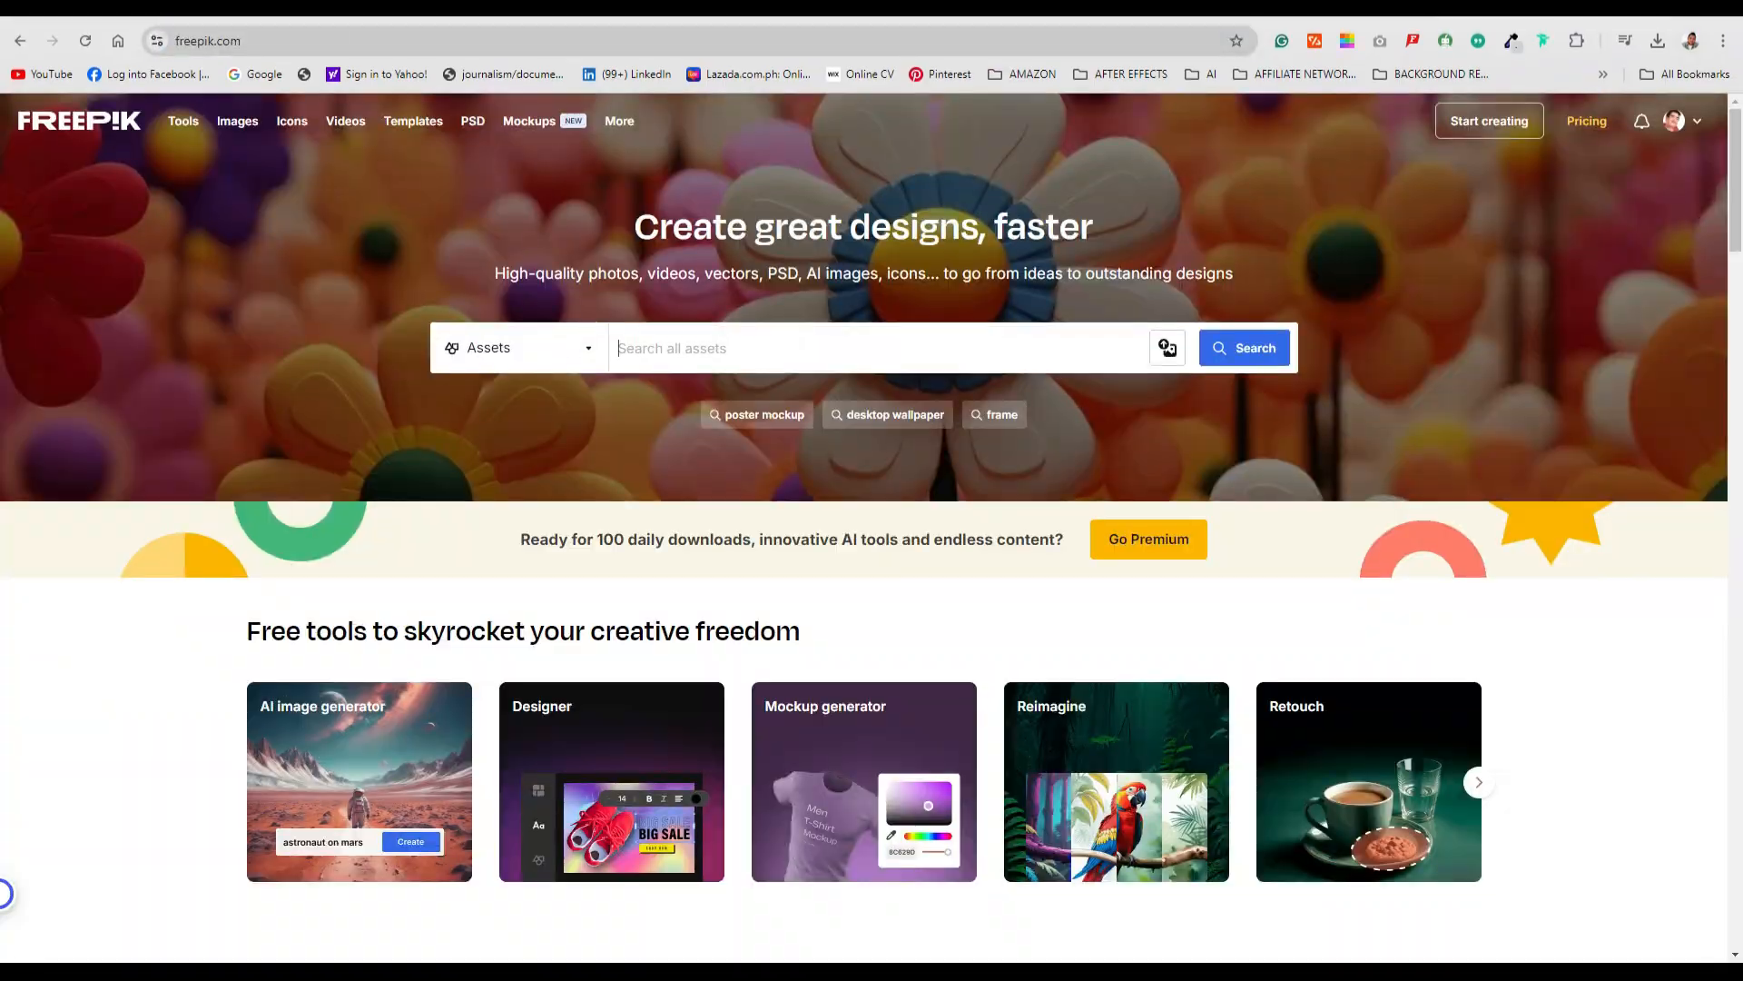
Step: Search Freepik for free "ROCKS WITH WATER" photos and browse the first two result pages
text(TER)
key(Return)
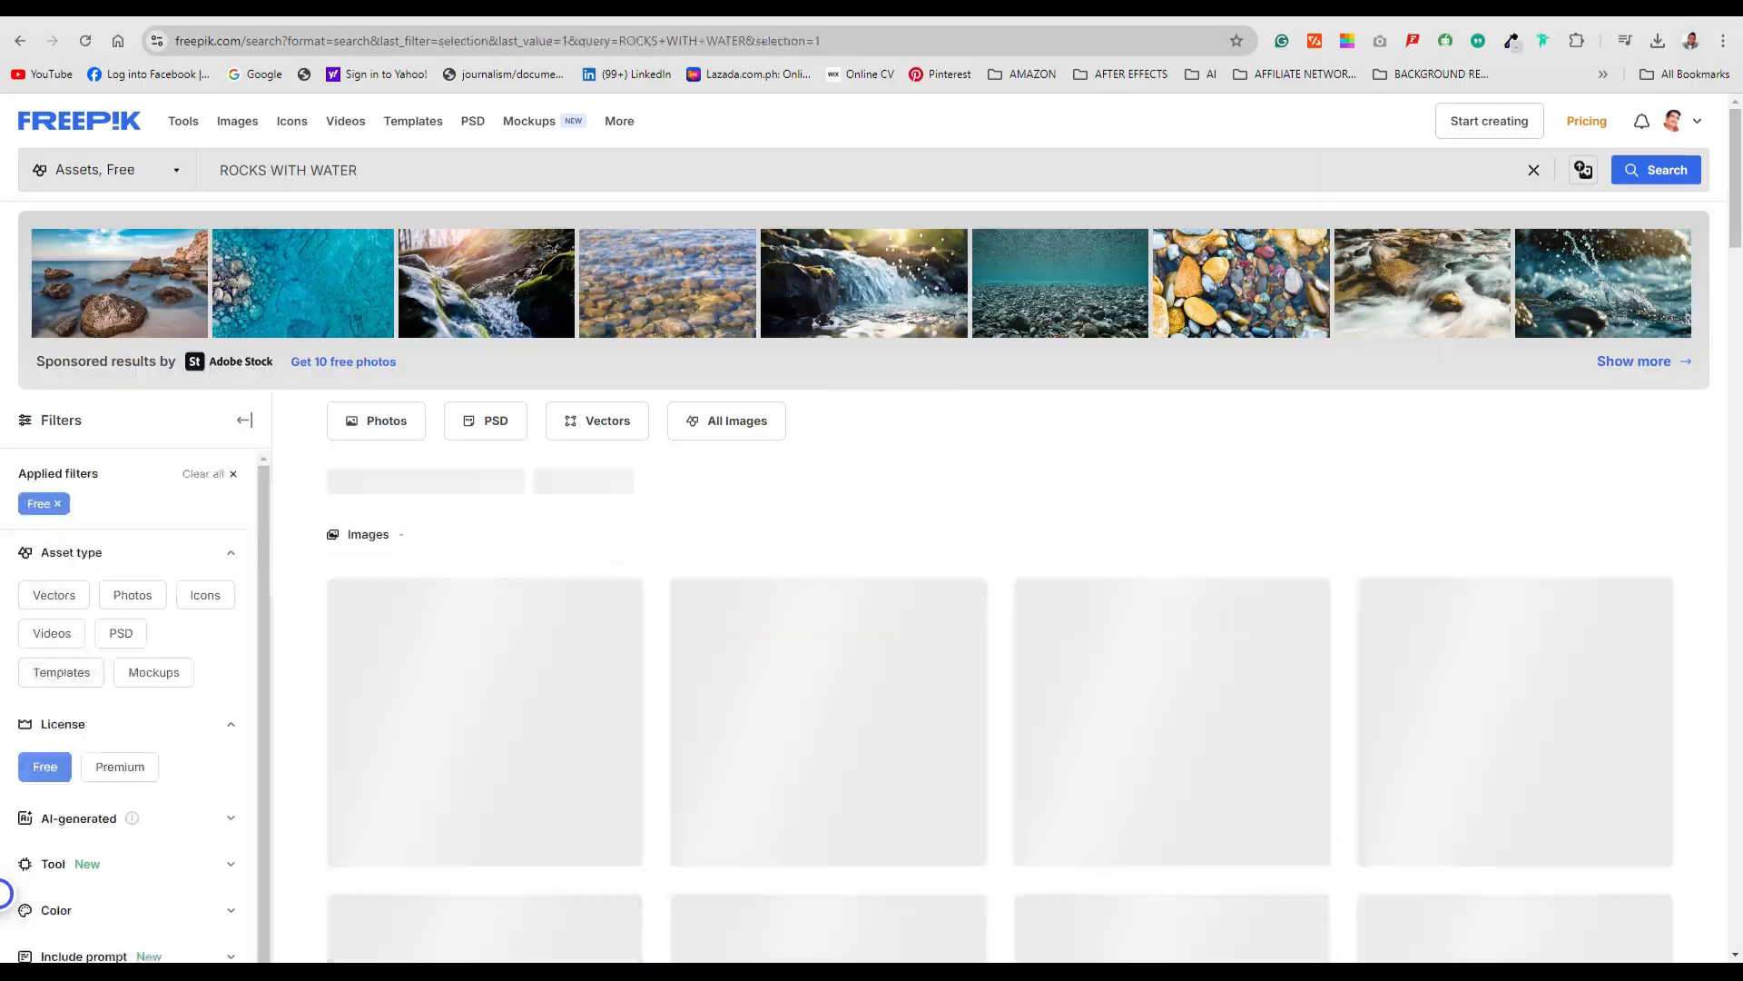
scroll(4, 892, down, 5)
scroll(4, 892, down, 10)
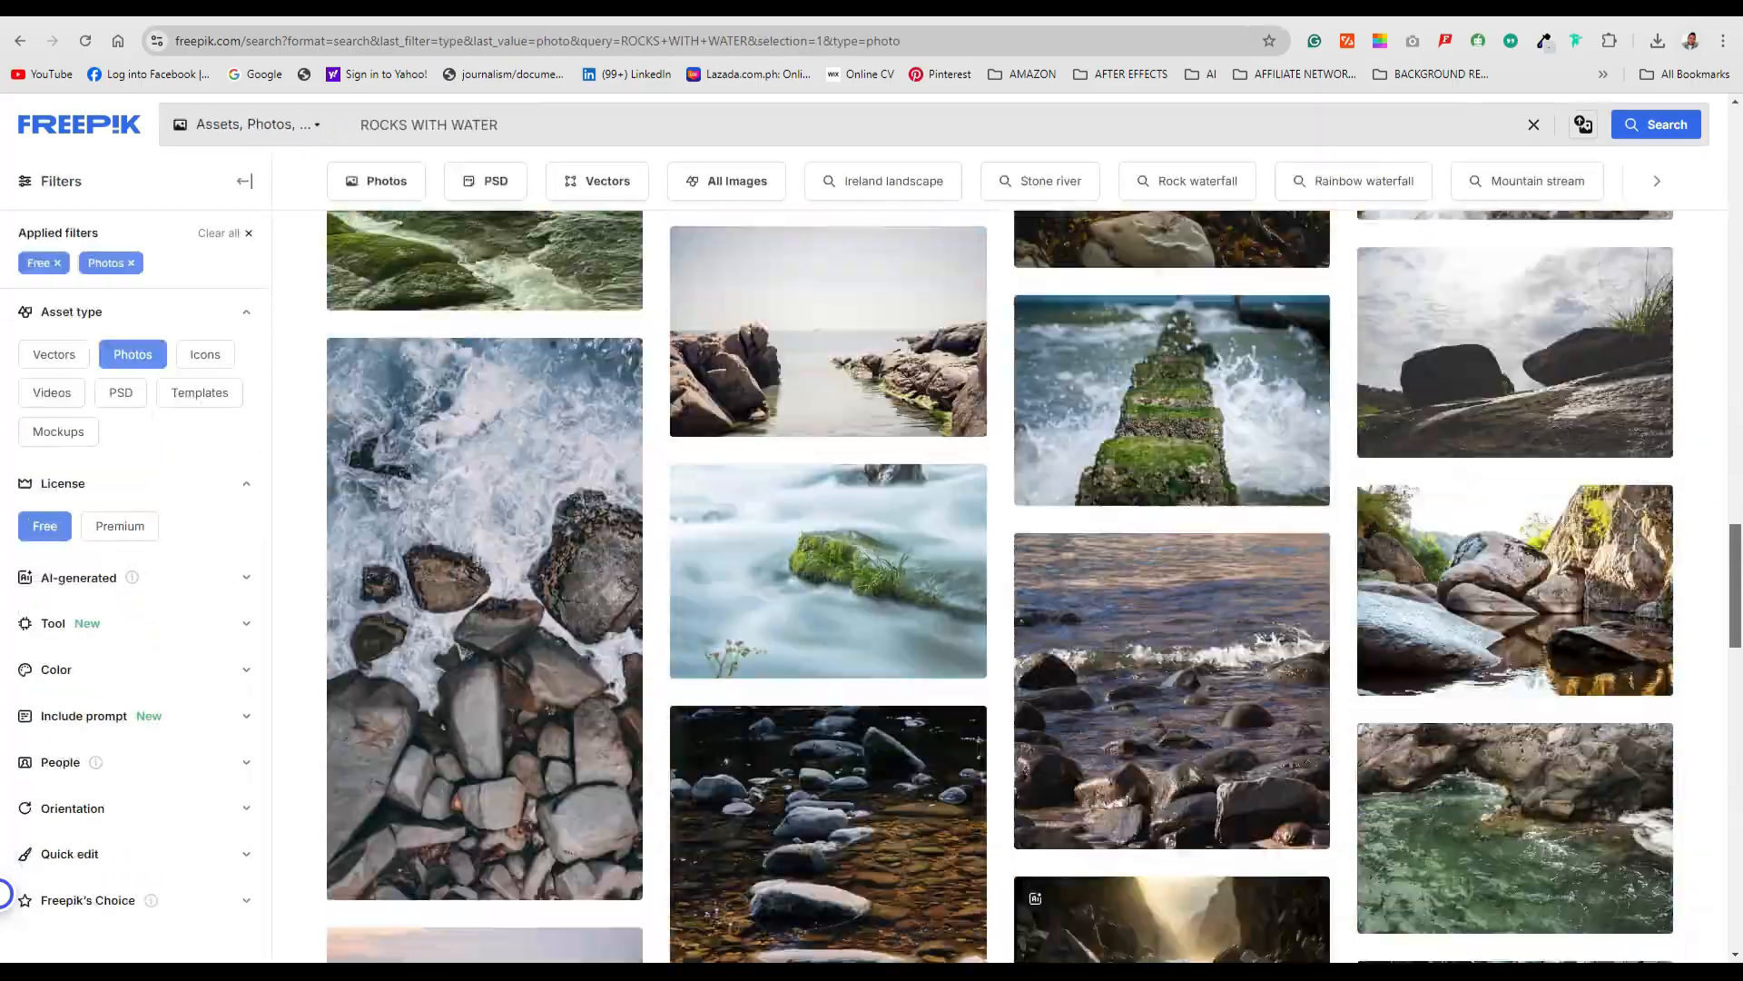
scroll(3, 892, down, 15)
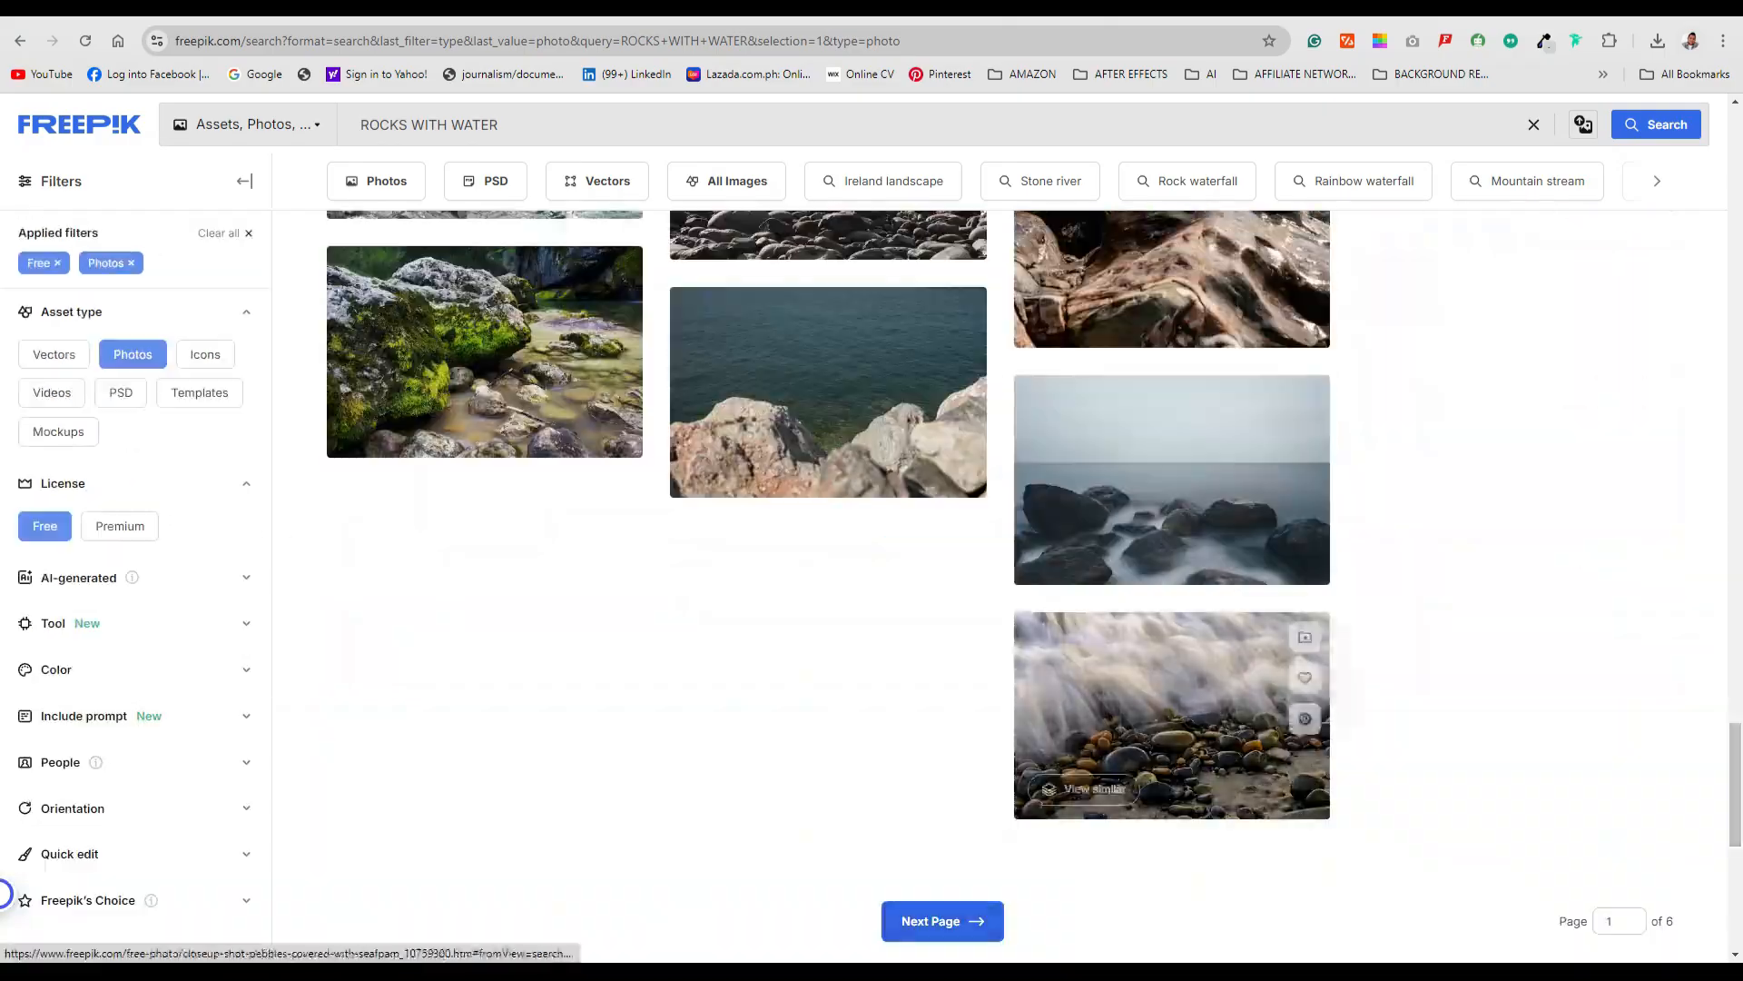
scroll(4, 892, down, 5)
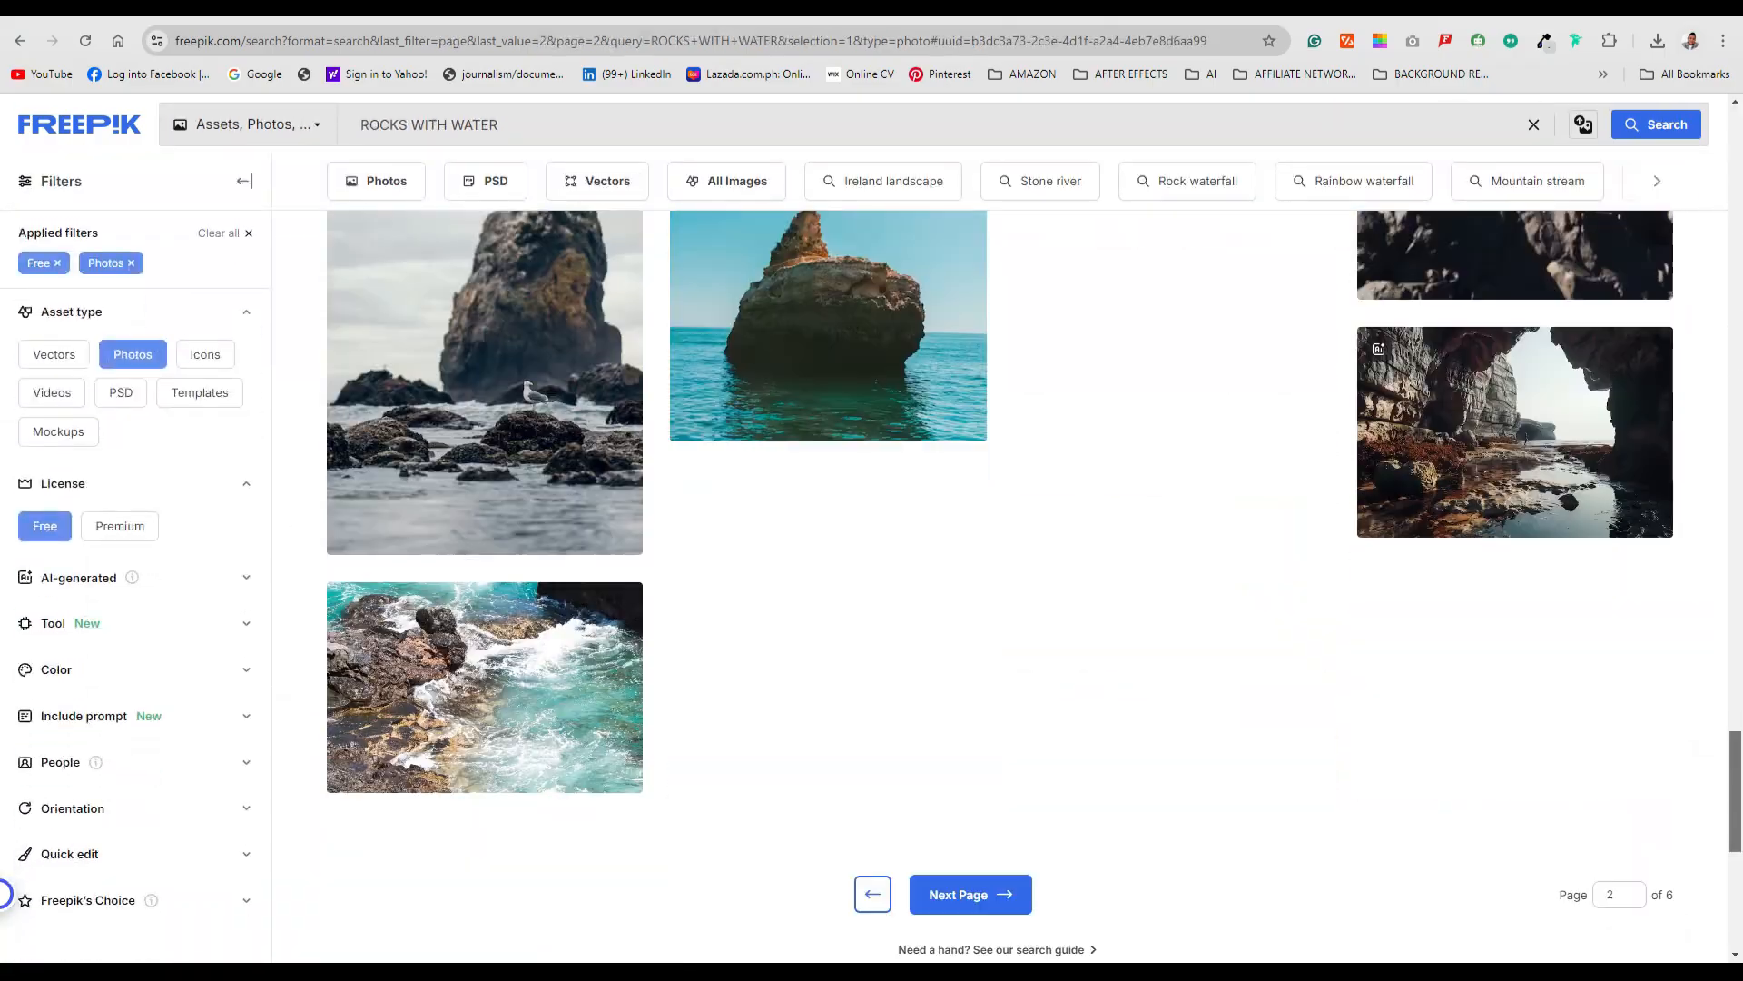
Step: Find images similar to the turquoise waves-on-rocks photo and preview "Aerial shot of sea waves hitting the rocks"
click(397, 763)
scroll(1000, 586, down, 6)
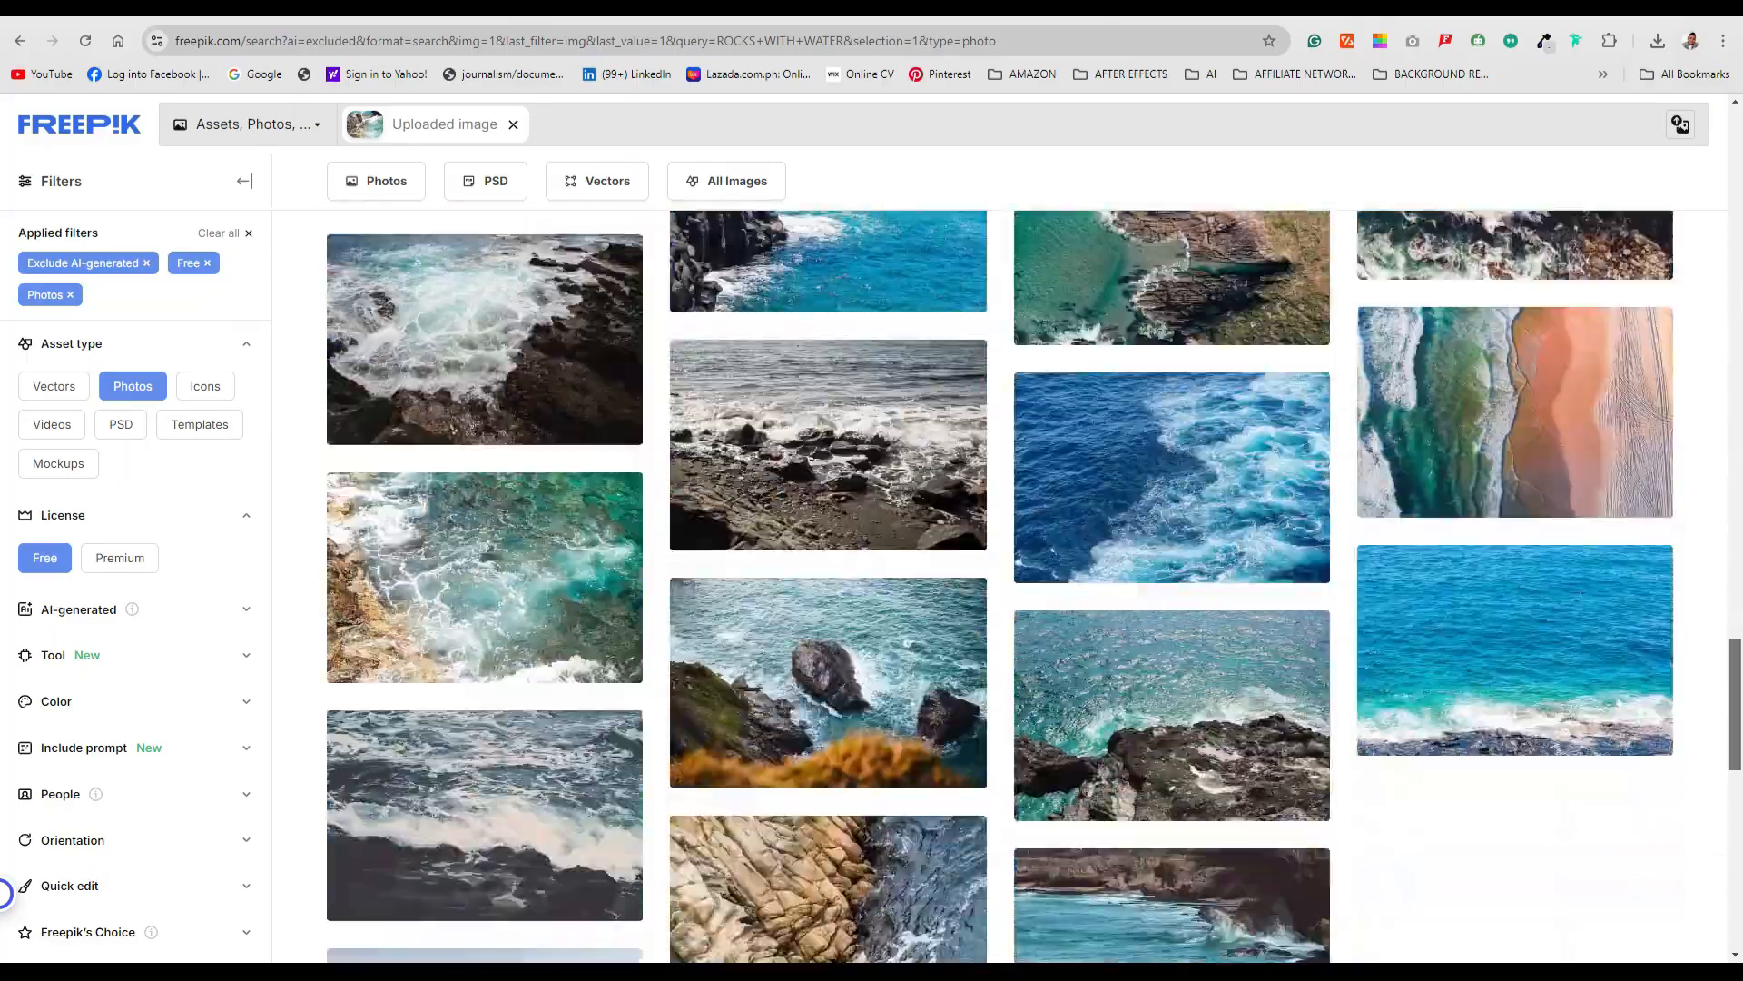
click(827, 888)
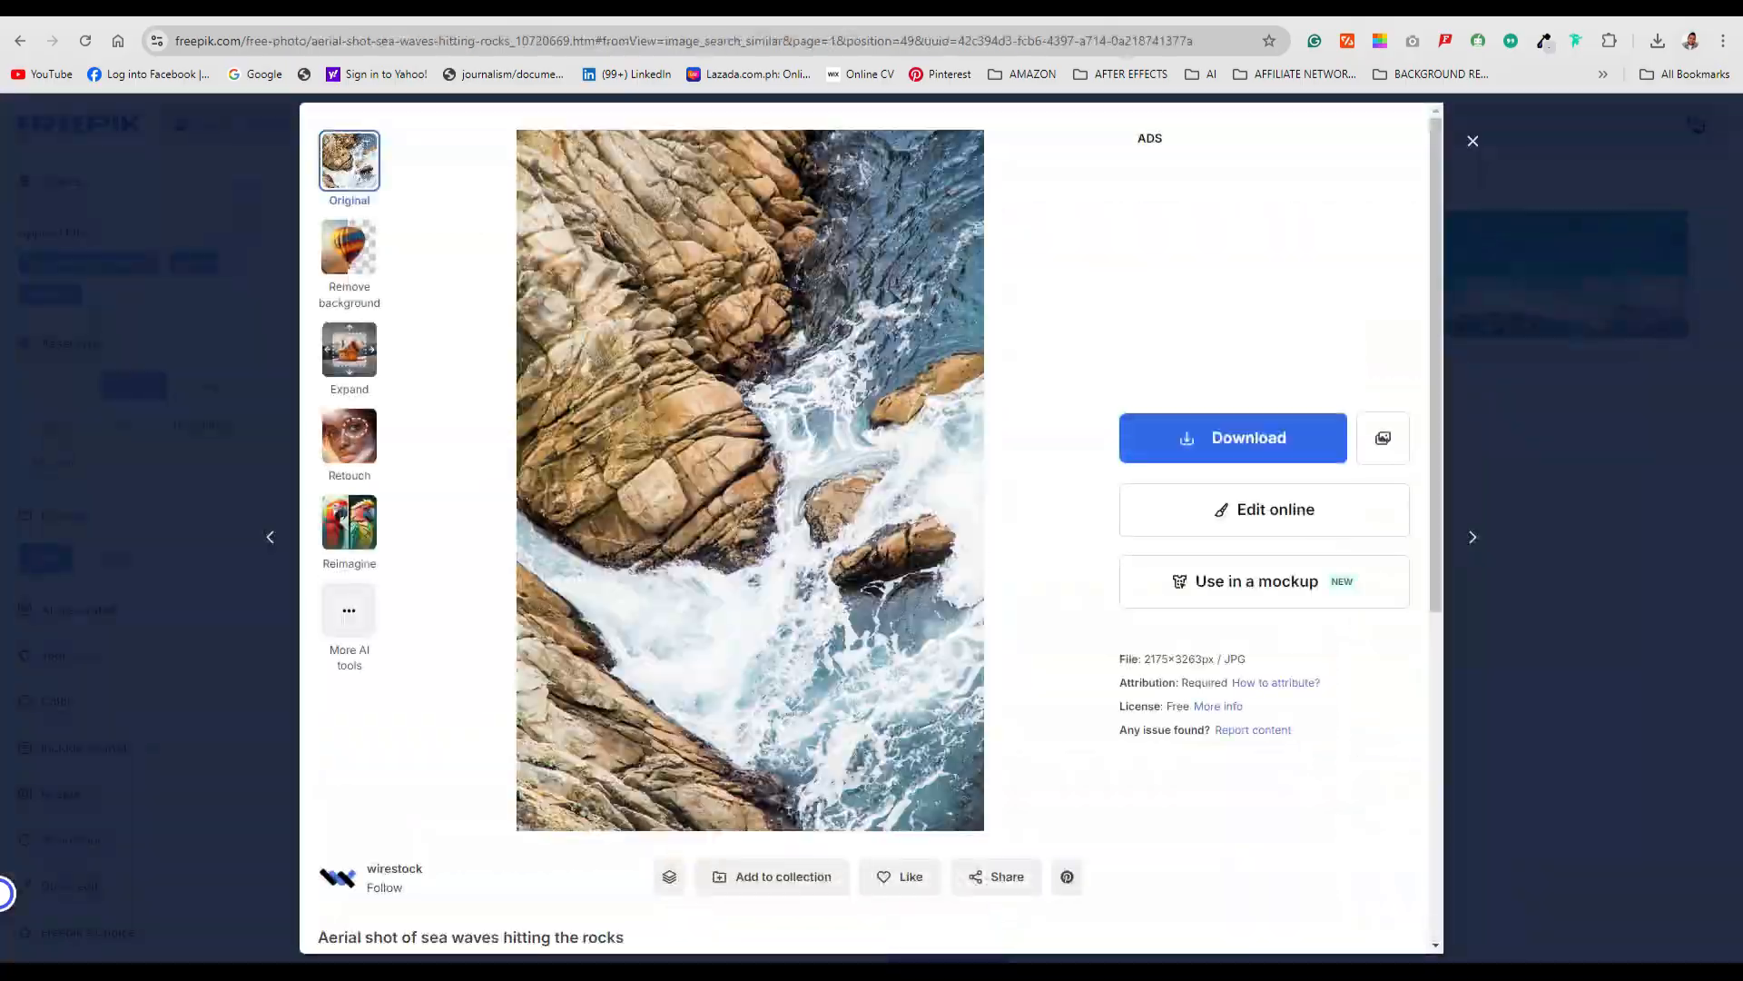
click(1473, 141)
Step: Browse the second page of similar images and download the vertical overhead aerial shot of wavy blue sea against rocks
click(938, 938)
scroll(1000, 586, down, 5)
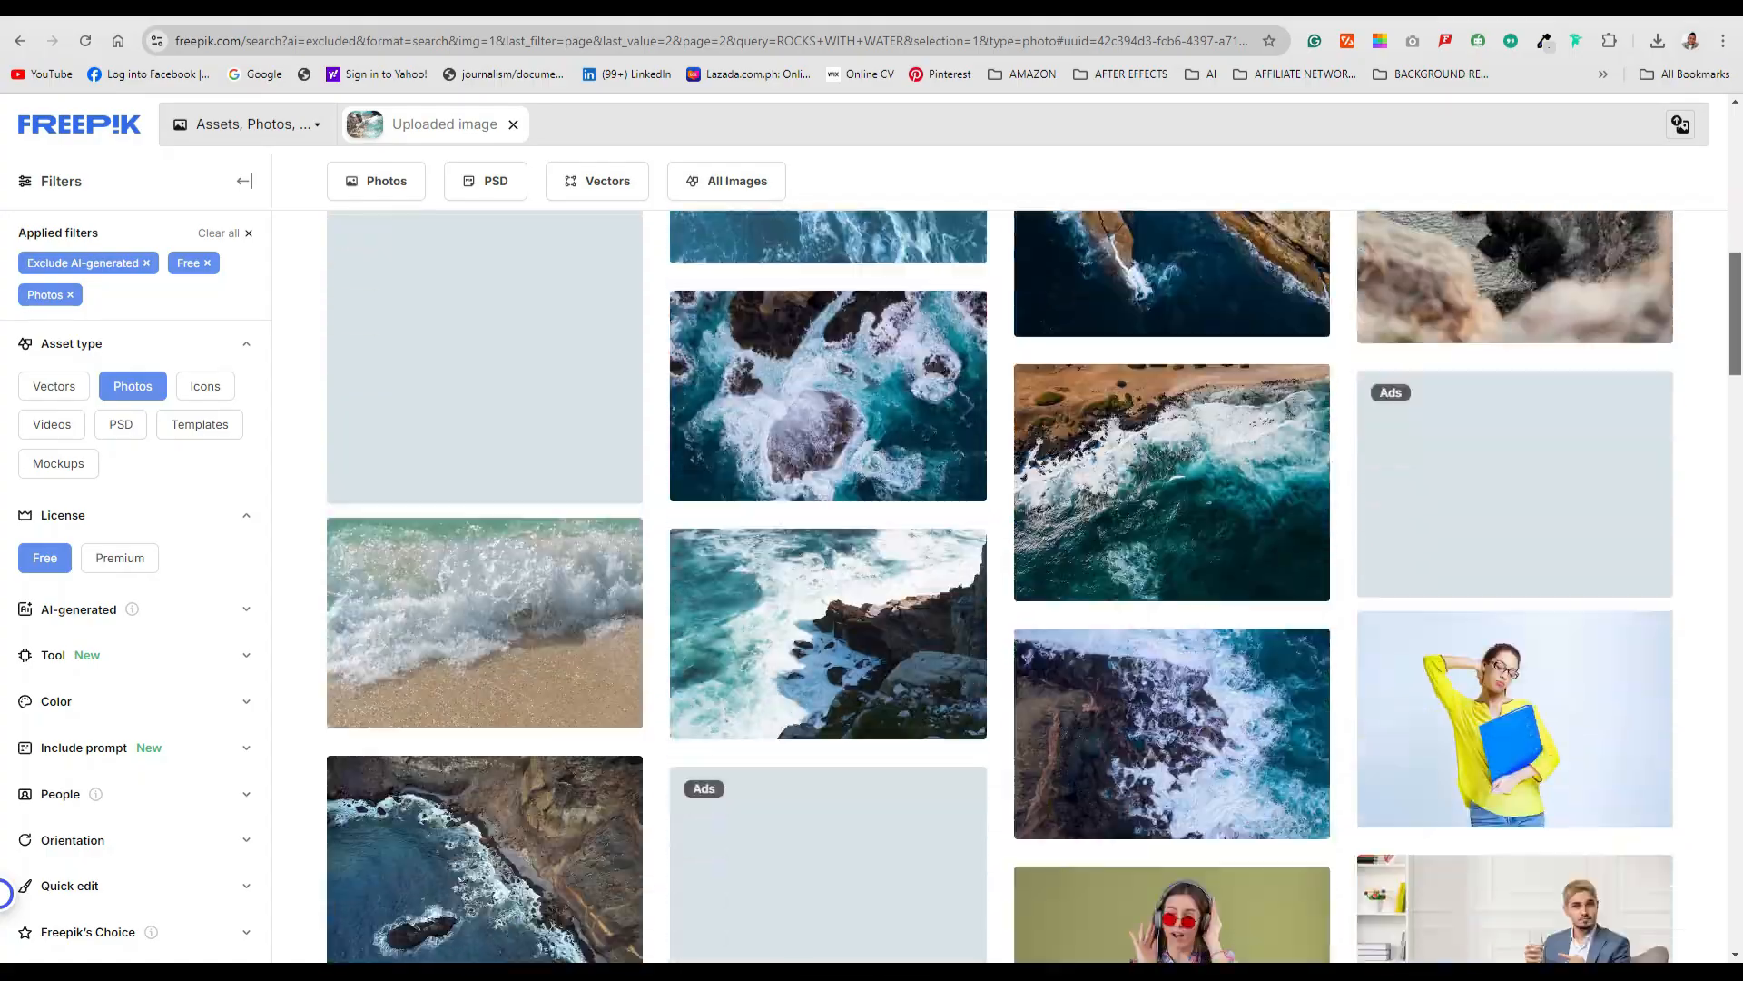
scroll(484, 552, up, 1)
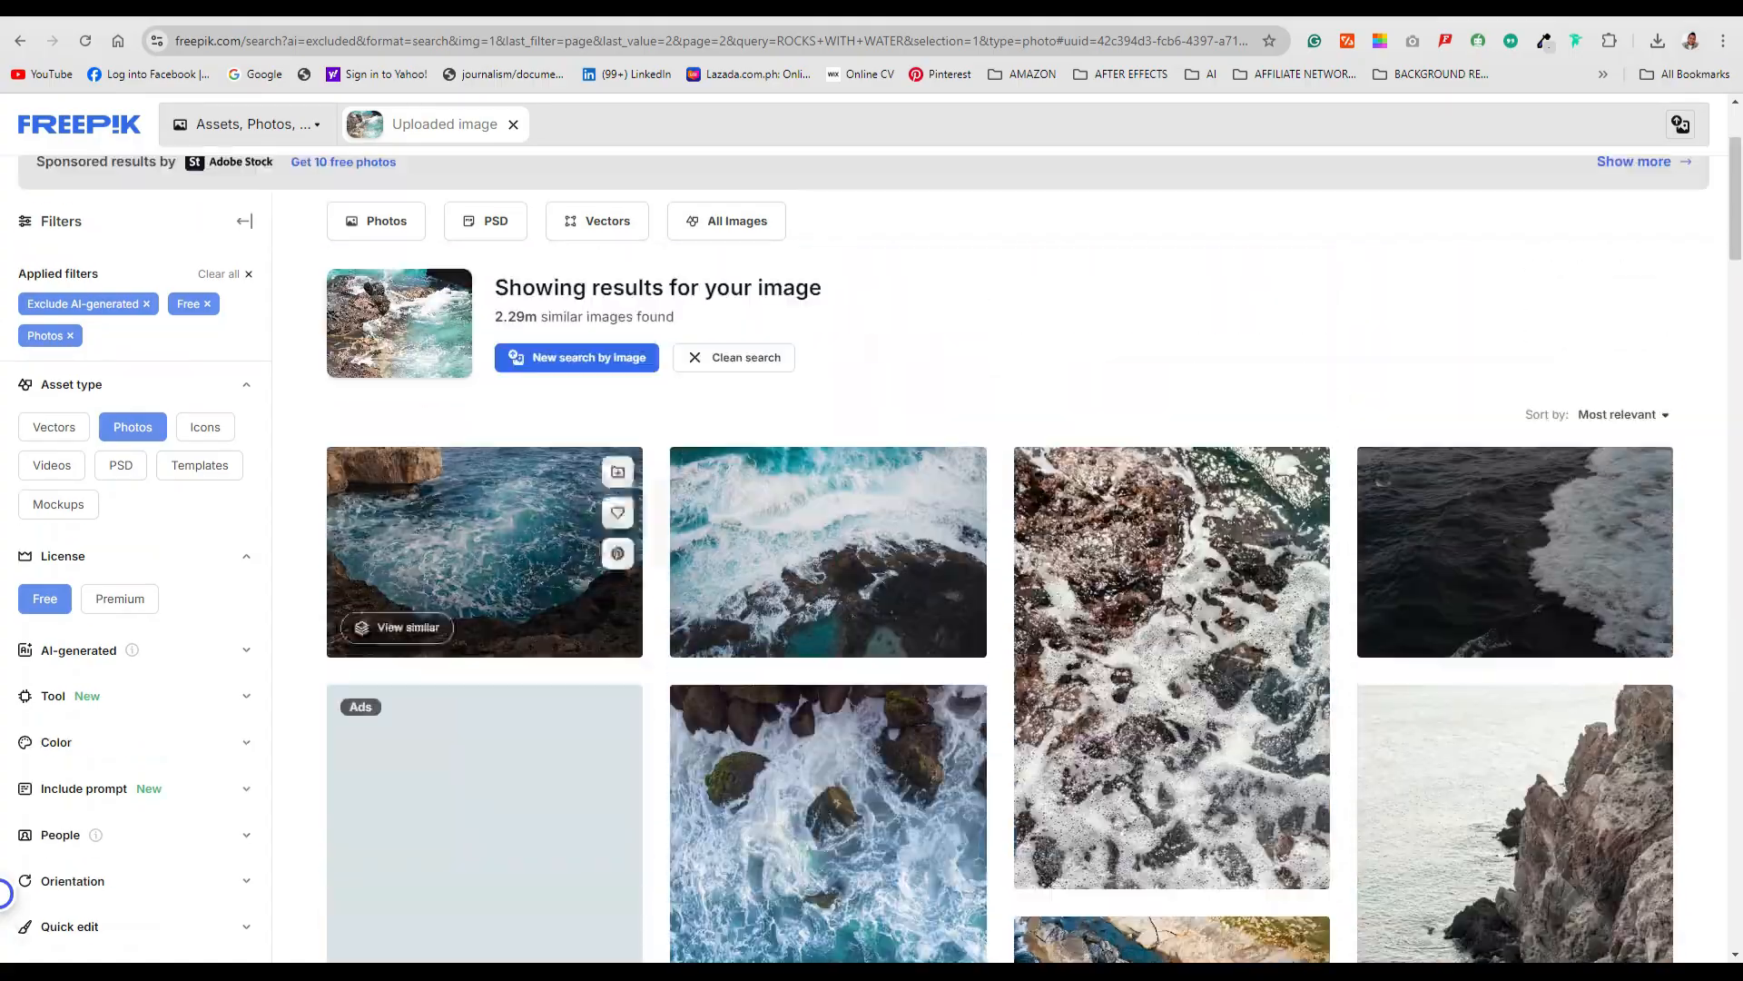
scroll(1000, 585, down, 20)
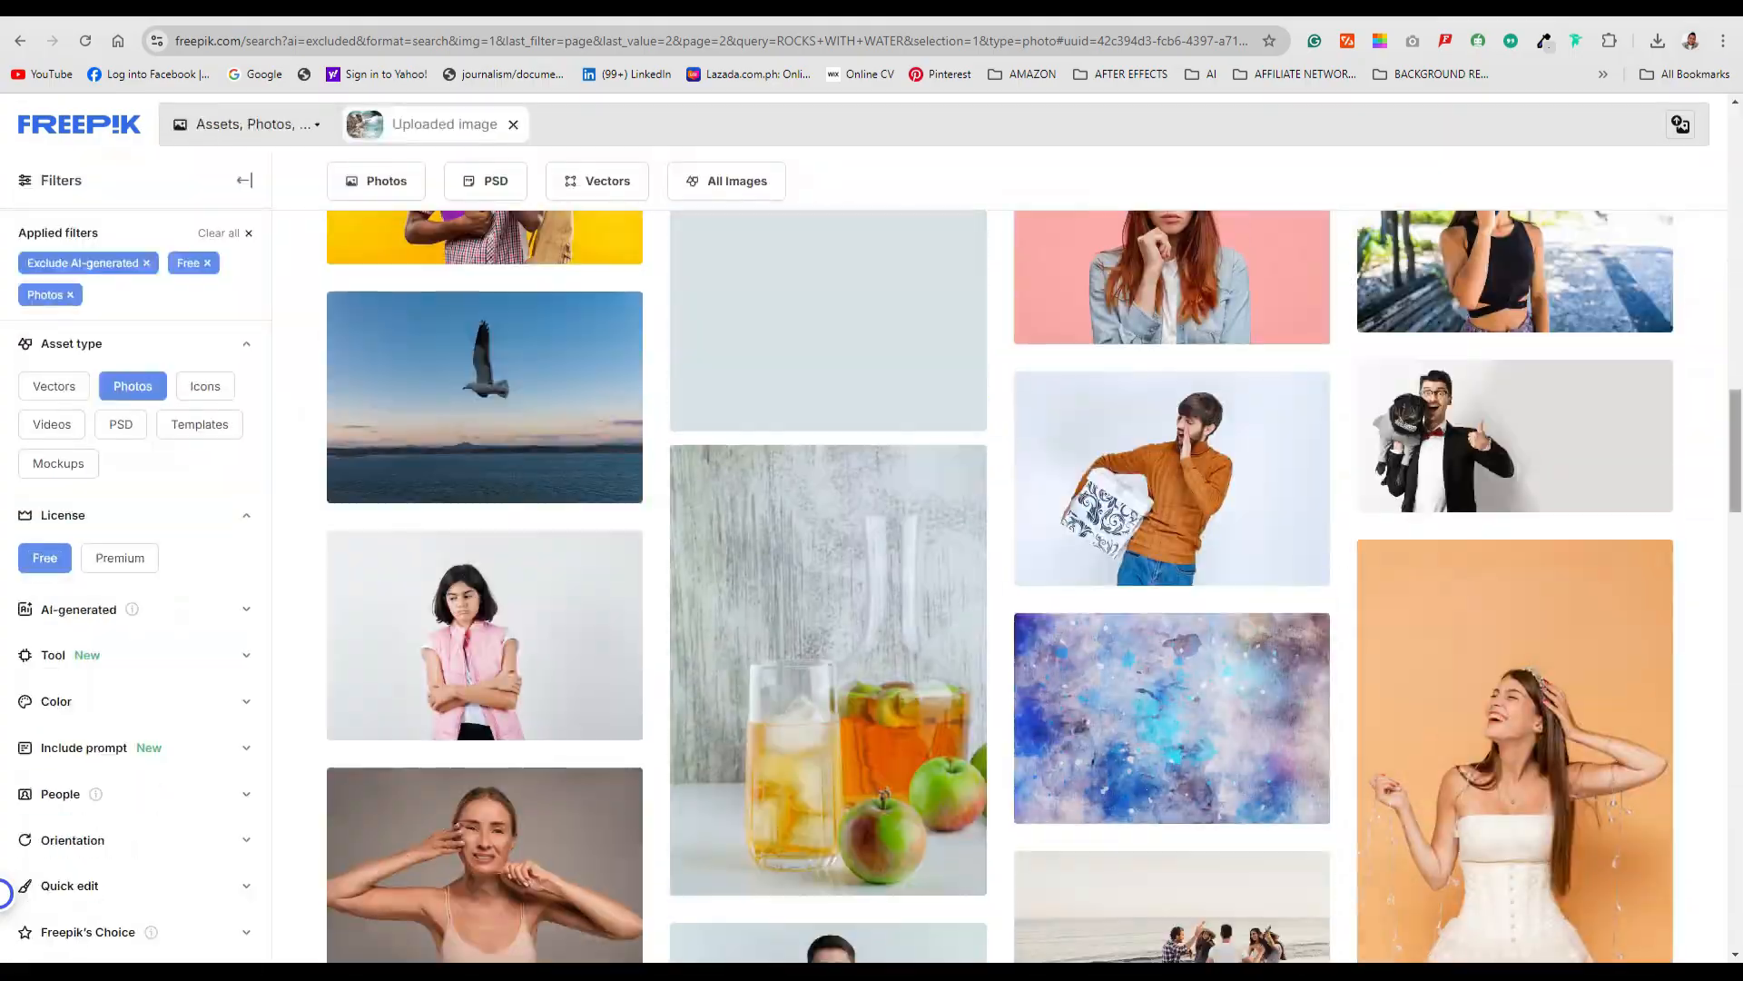
scroll(828, 586, up, 20)
click(828, 636)
click(1234, 437)
click(1247, 622)
click(1472, 141)
Step: Review the JBL Flip 5 element checklist in the notes, checking the JBL logo entry
click(1680, 9)
drag(1351, 278, 1417, 278)
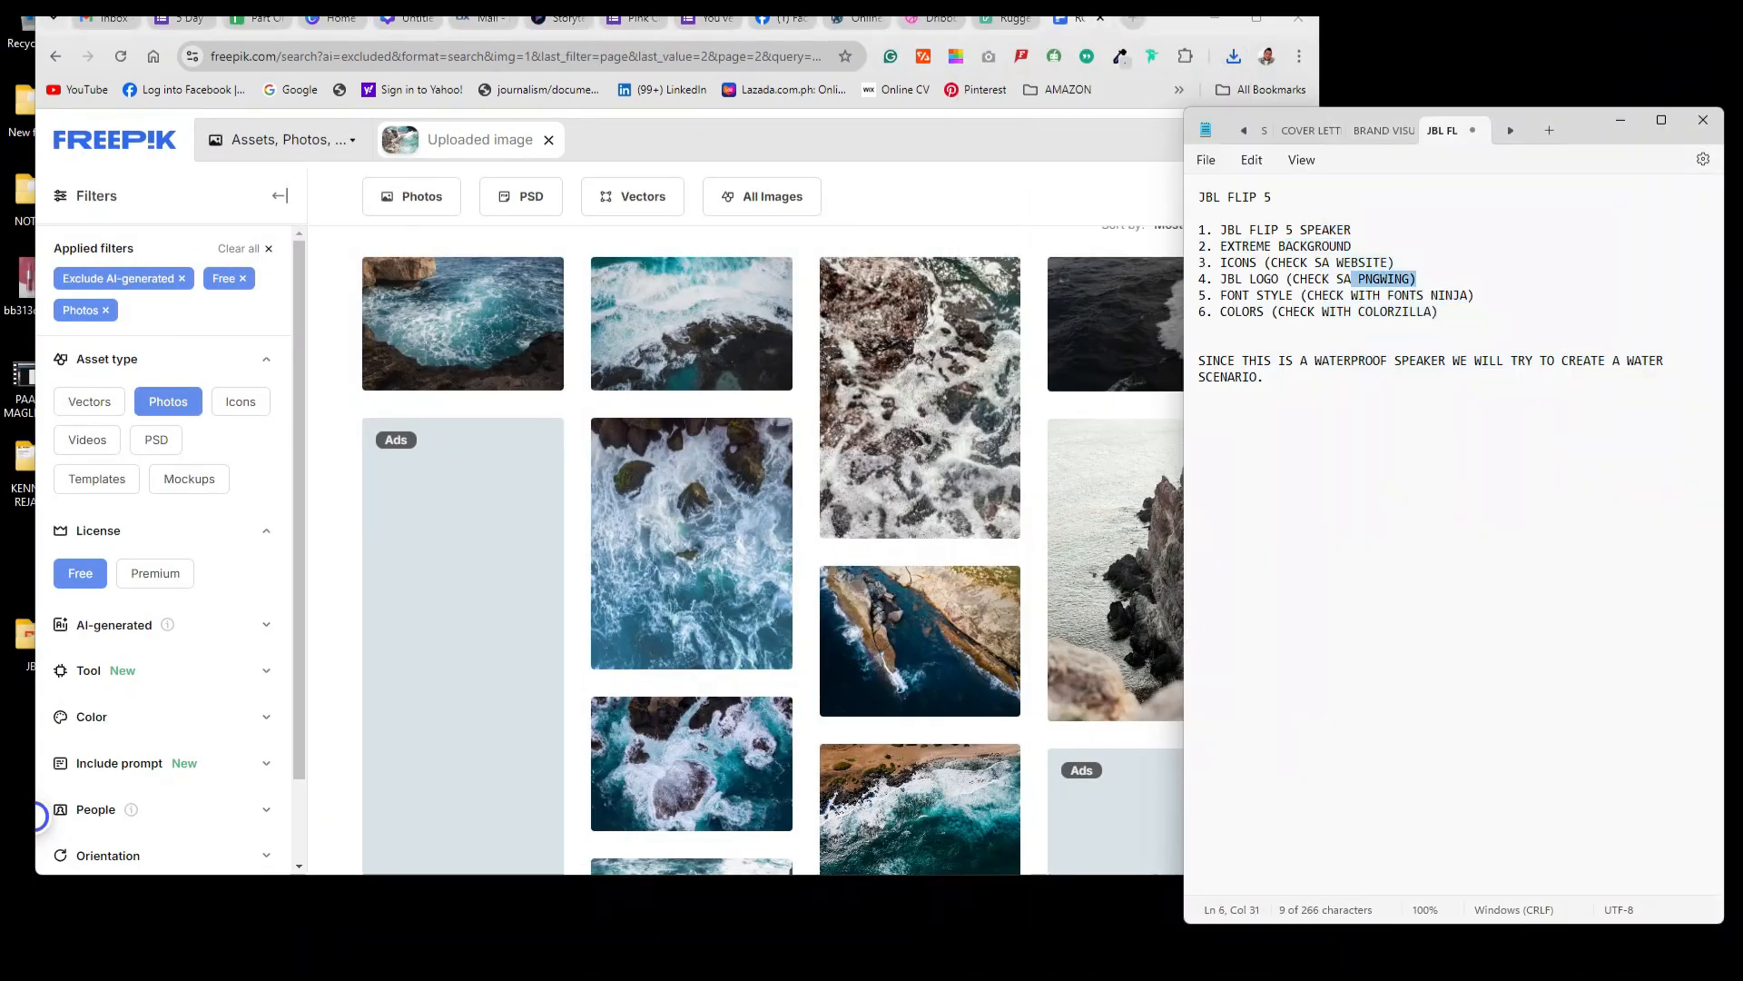
key(alt+Tab)
Step: Move the downloaded image from the Downloads folder into the JBL folder on the desktop
click(686, 943)
click(370, 351)
click(529, 255)
key(ctrl+x)
click(363, 323)
double_click(529, 246)
key(ctrl+v)
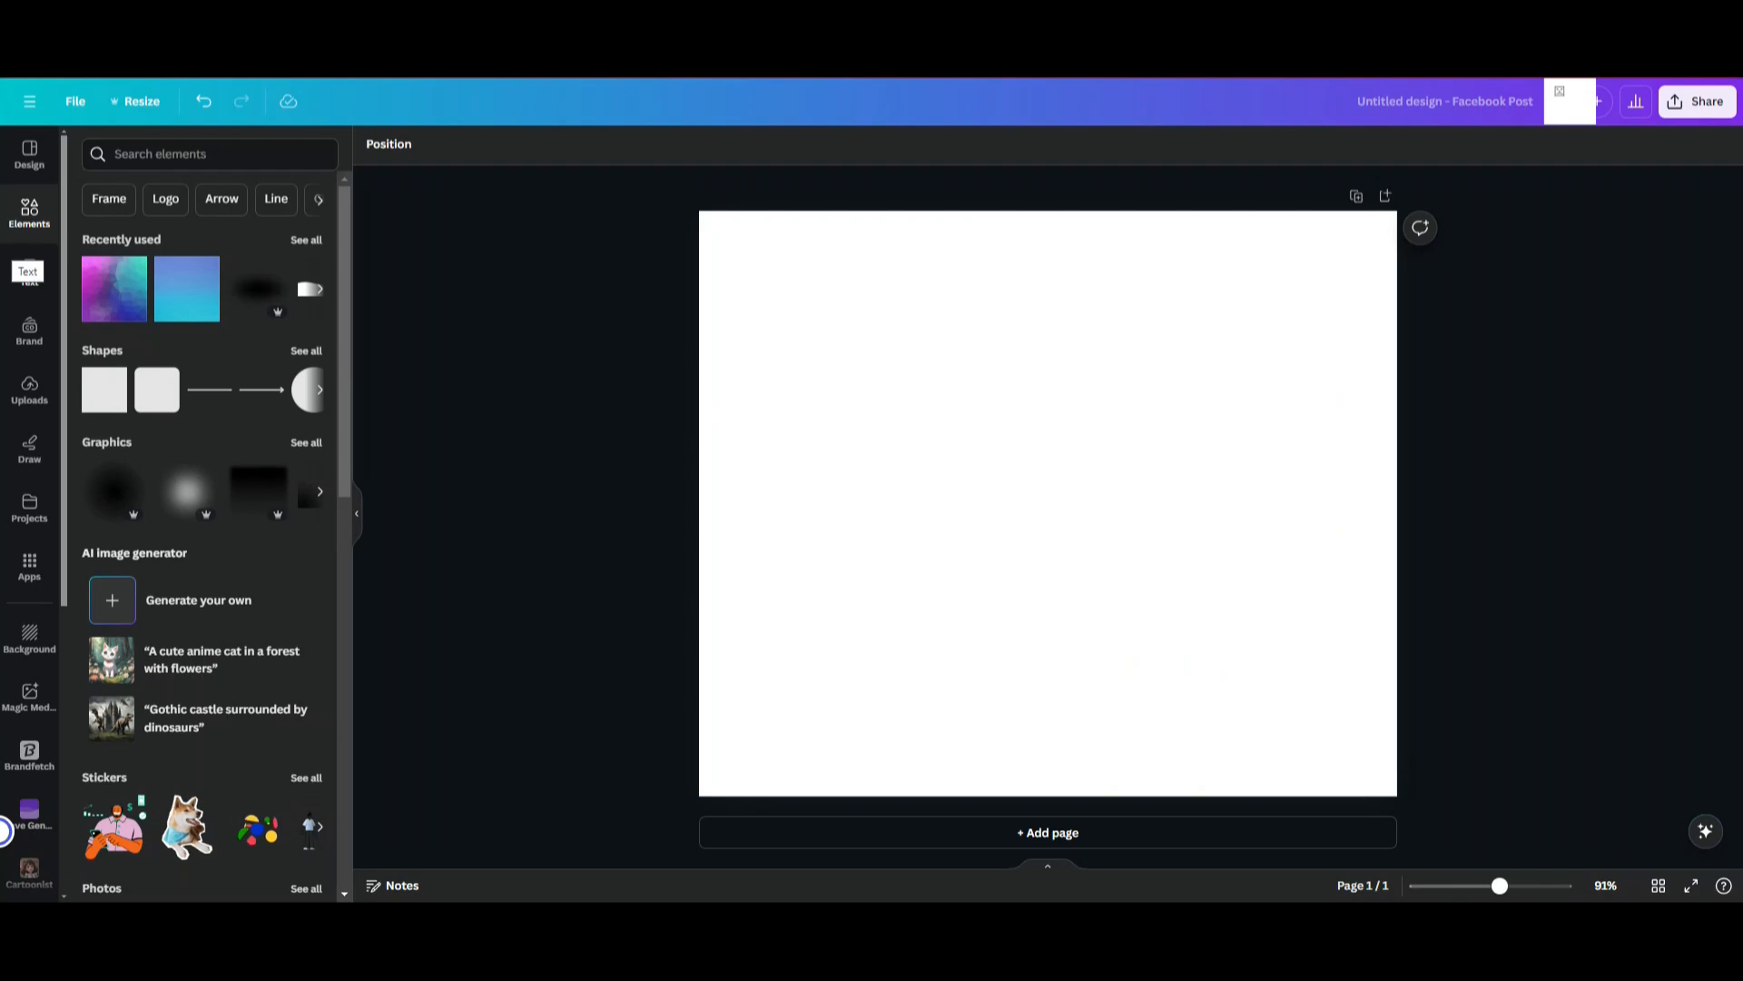
Step: In Canva, upload the JBL Flip 5 reference poster from the desktop's JBL folder and place it on the Facebook Post page
click(29, 391)
click(194, 193)
click(194, 288)
double_click(432, 213)
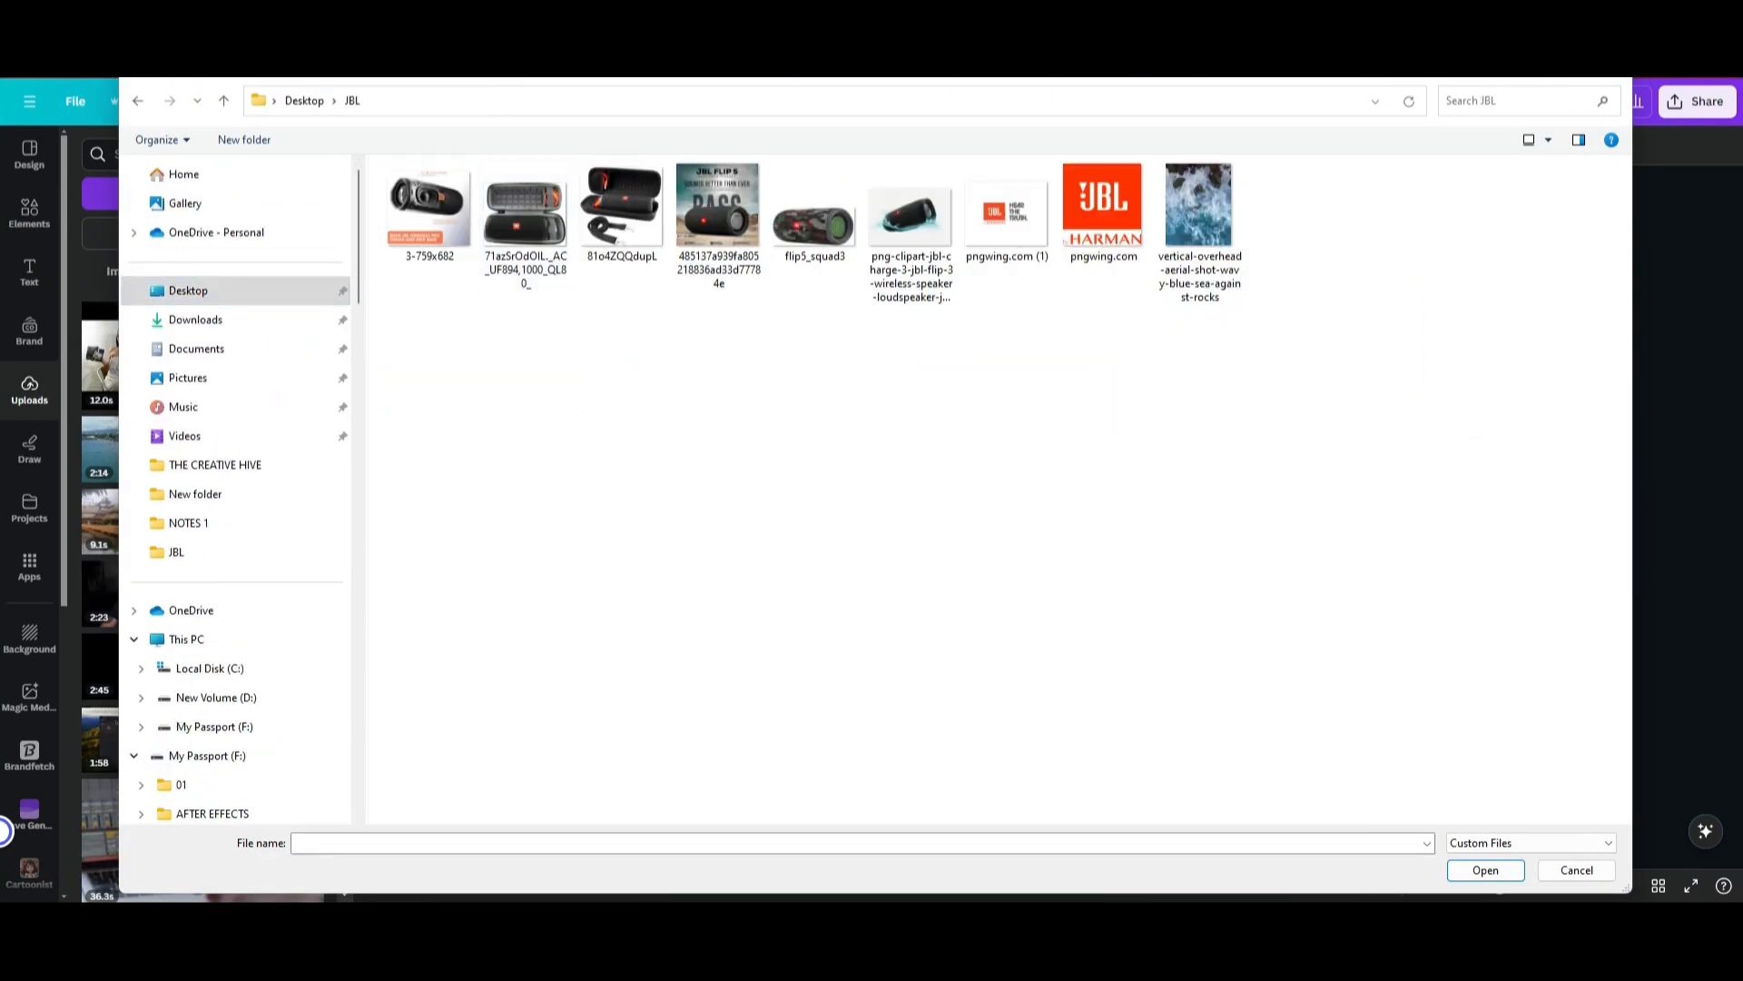
key(ctrl+a)
key(Return)
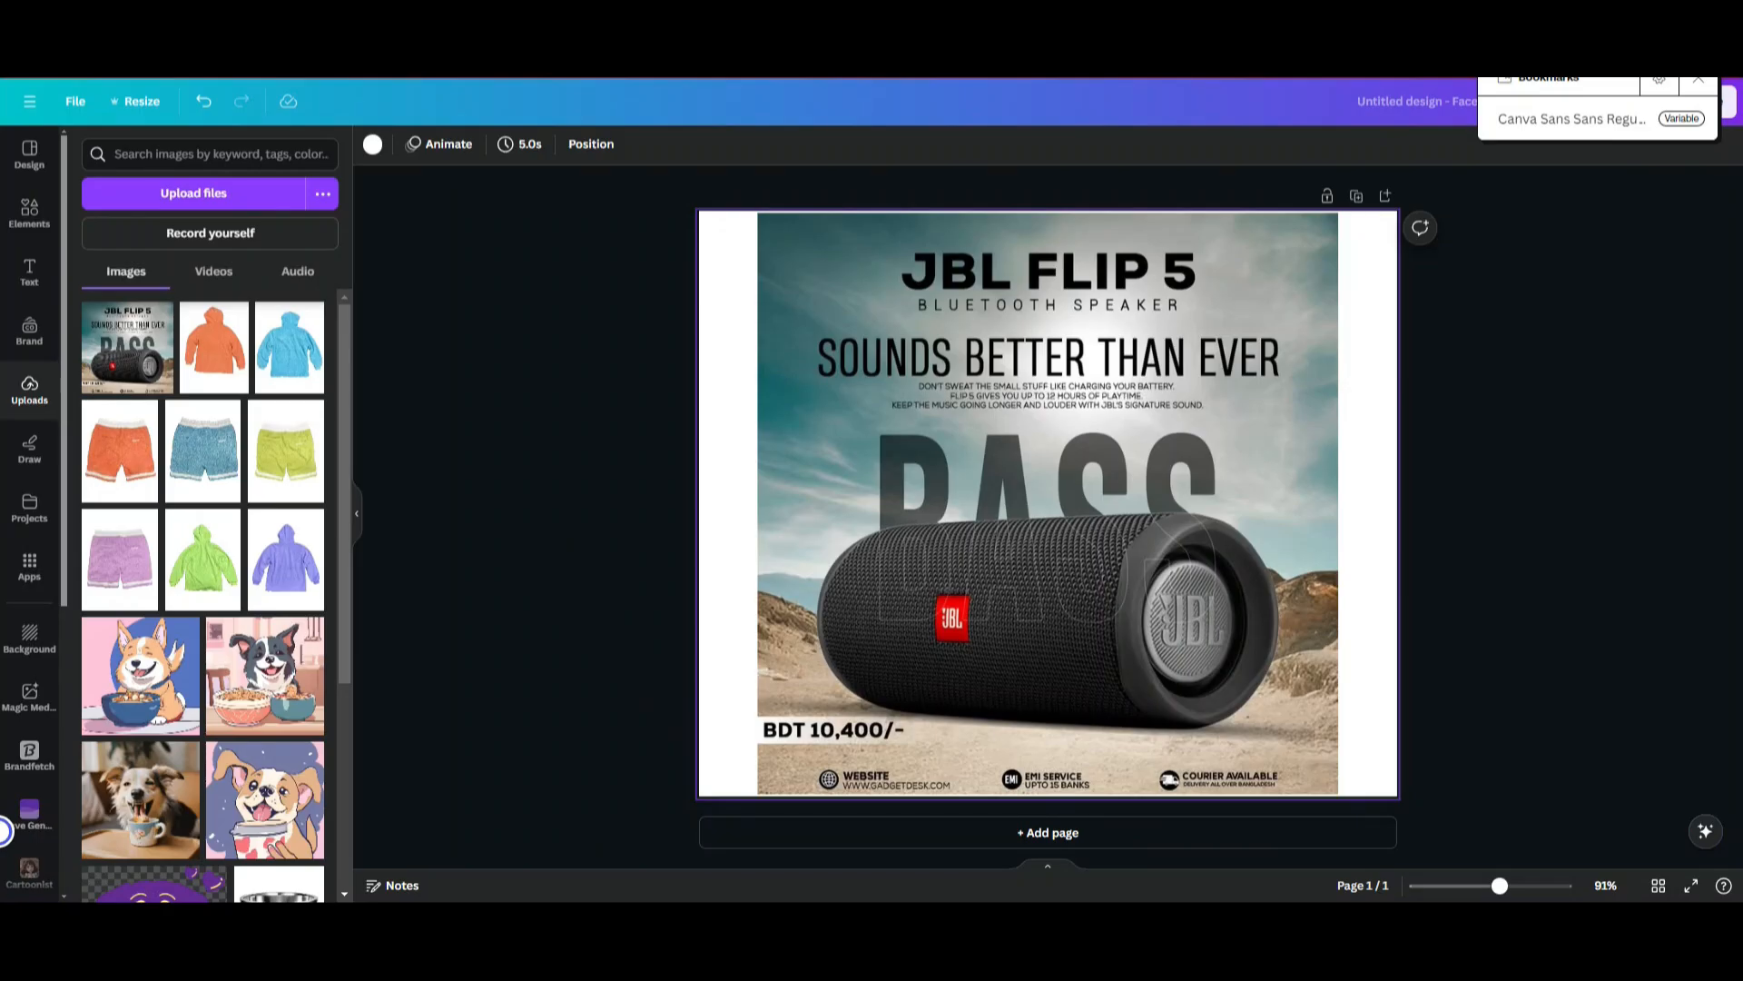
key(Escape)
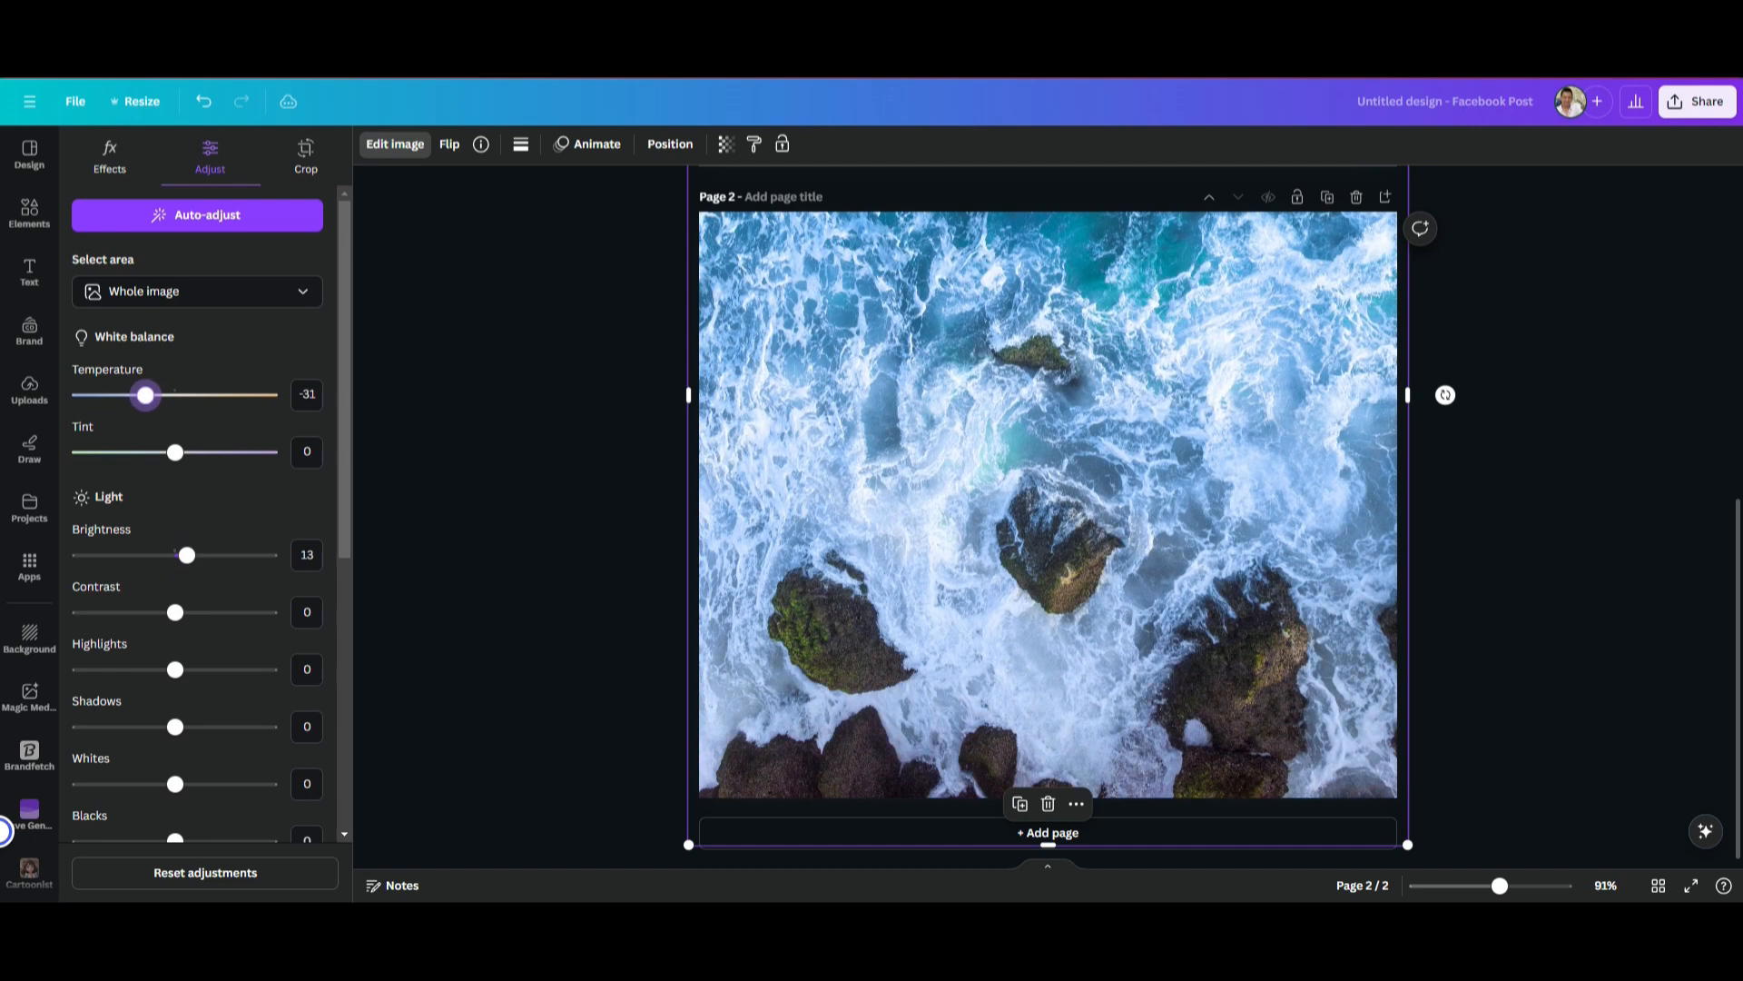
Step: Set the sea photo's brightness to 15 and contrast to 20, raise its blacks slightly, and apply a light whole-image blur
scroll(146, 395, down, 3)
drag(175, 386, 198, 386)
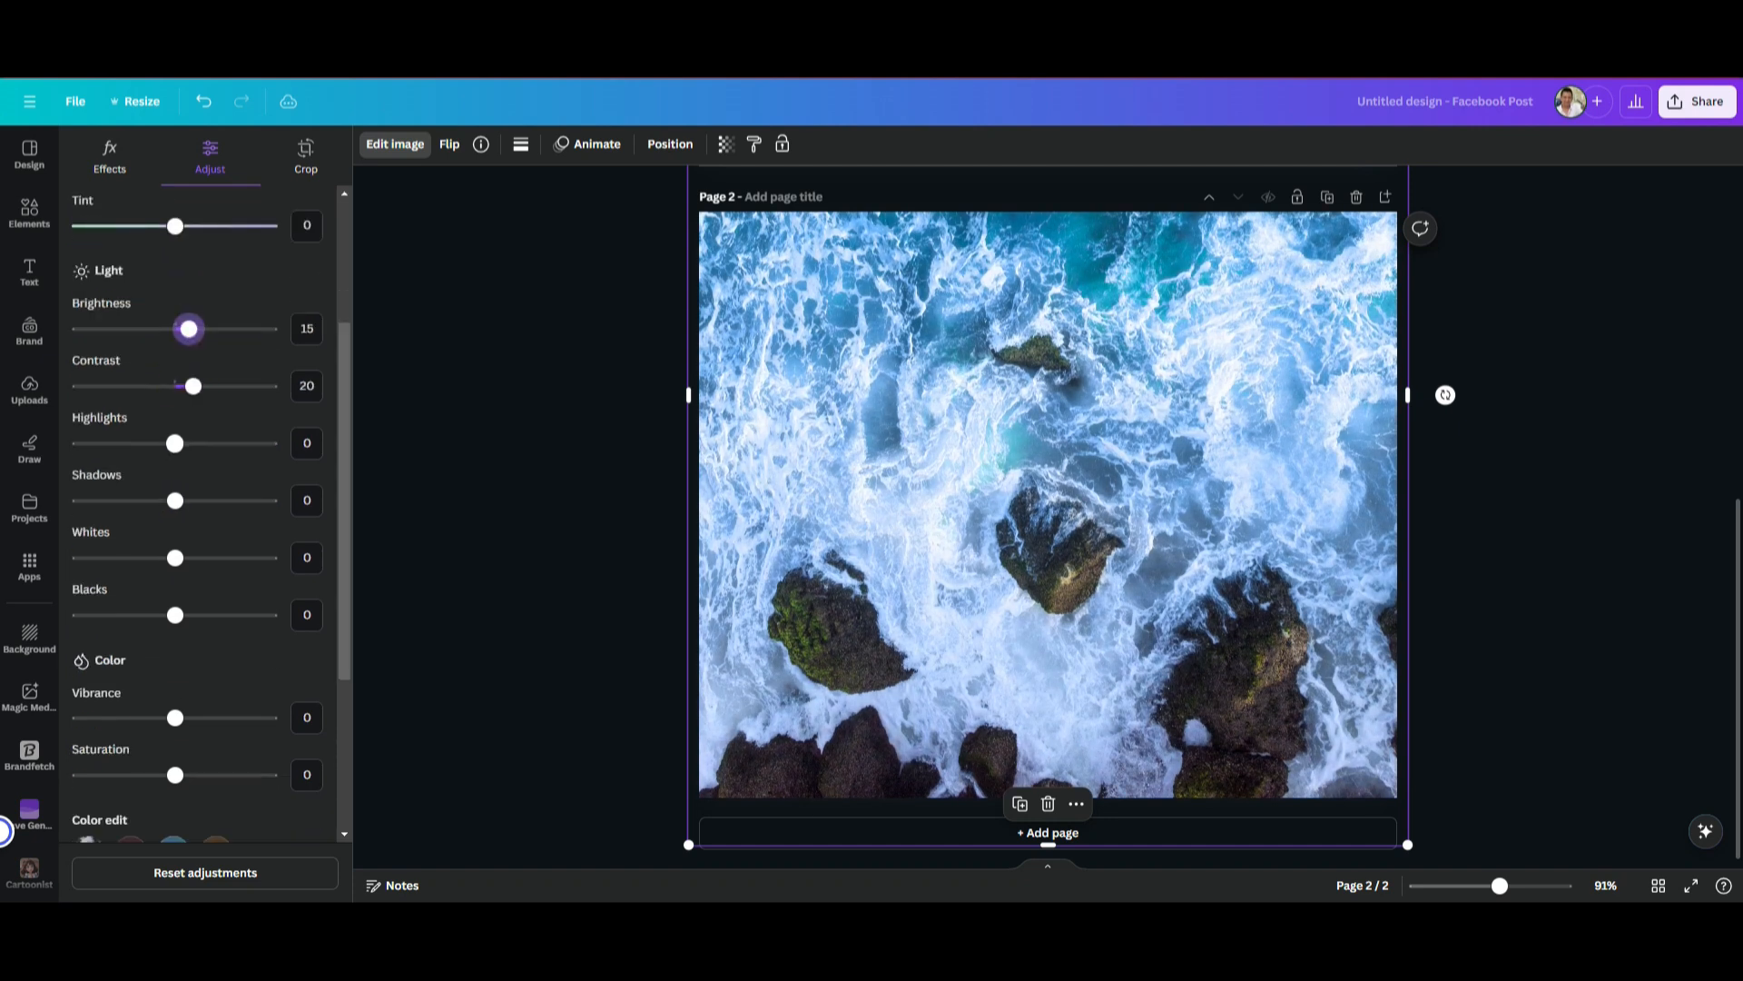
drag(180, 615, 185, 614)
scroll(184, 544, down, 3)
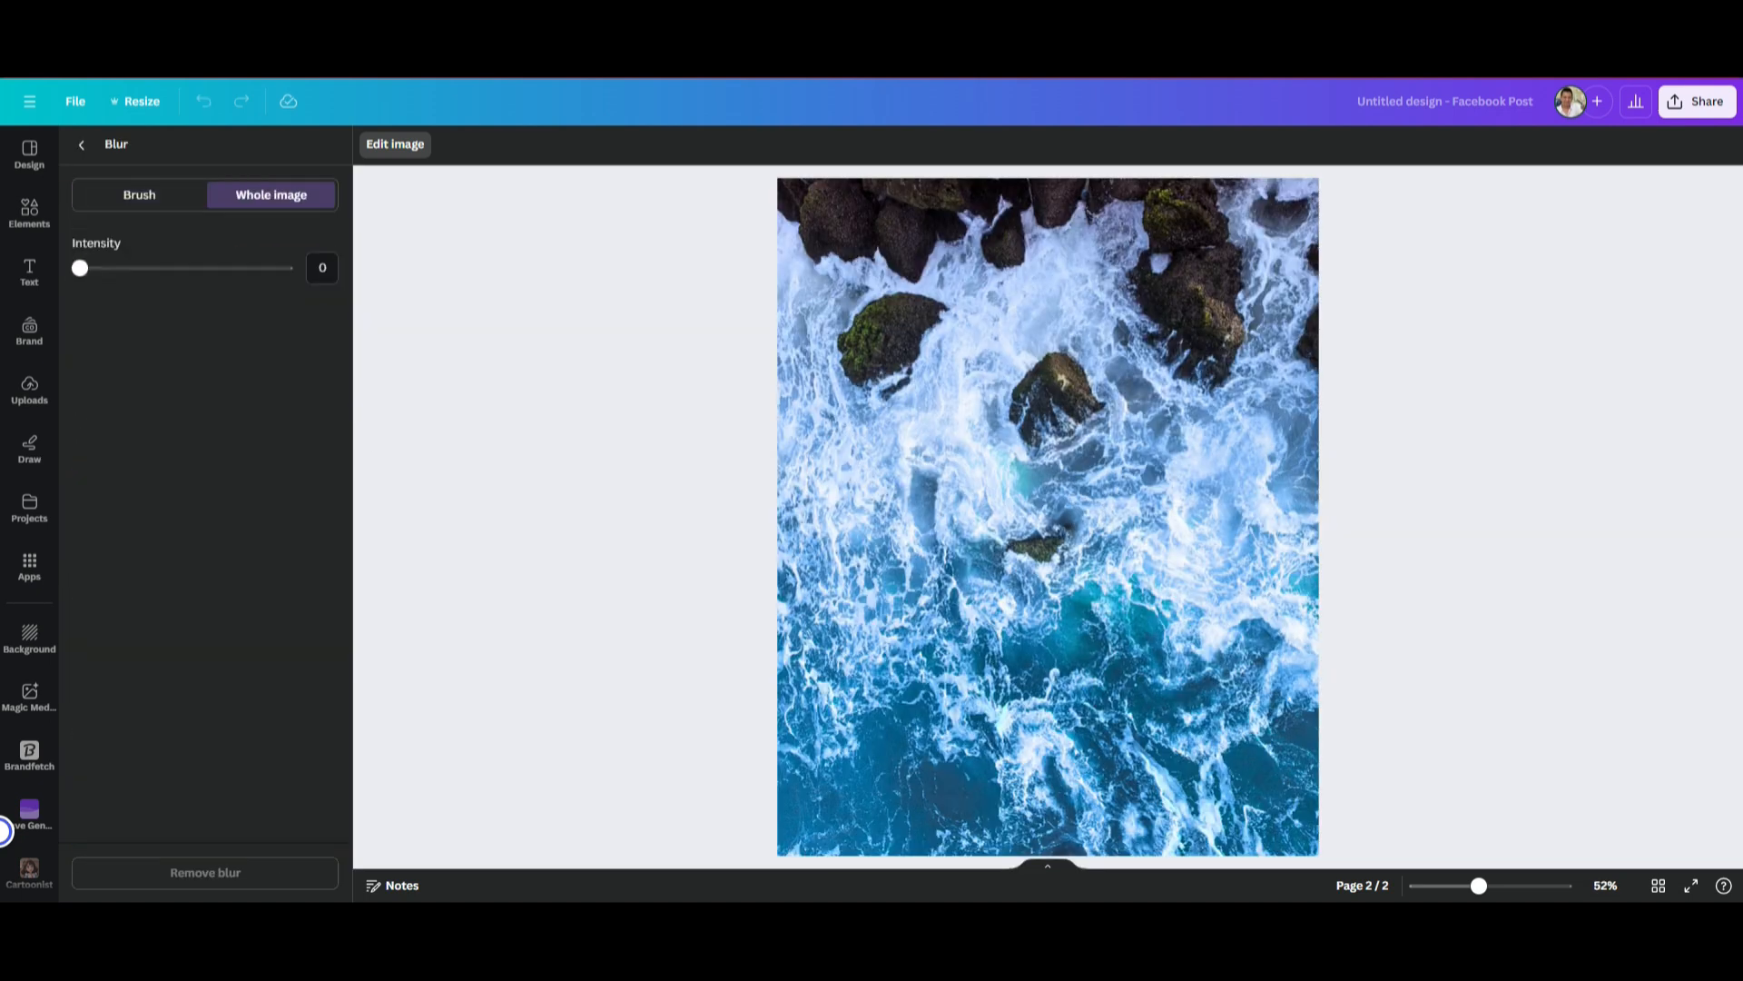
drag(80, 268, 109, 268)
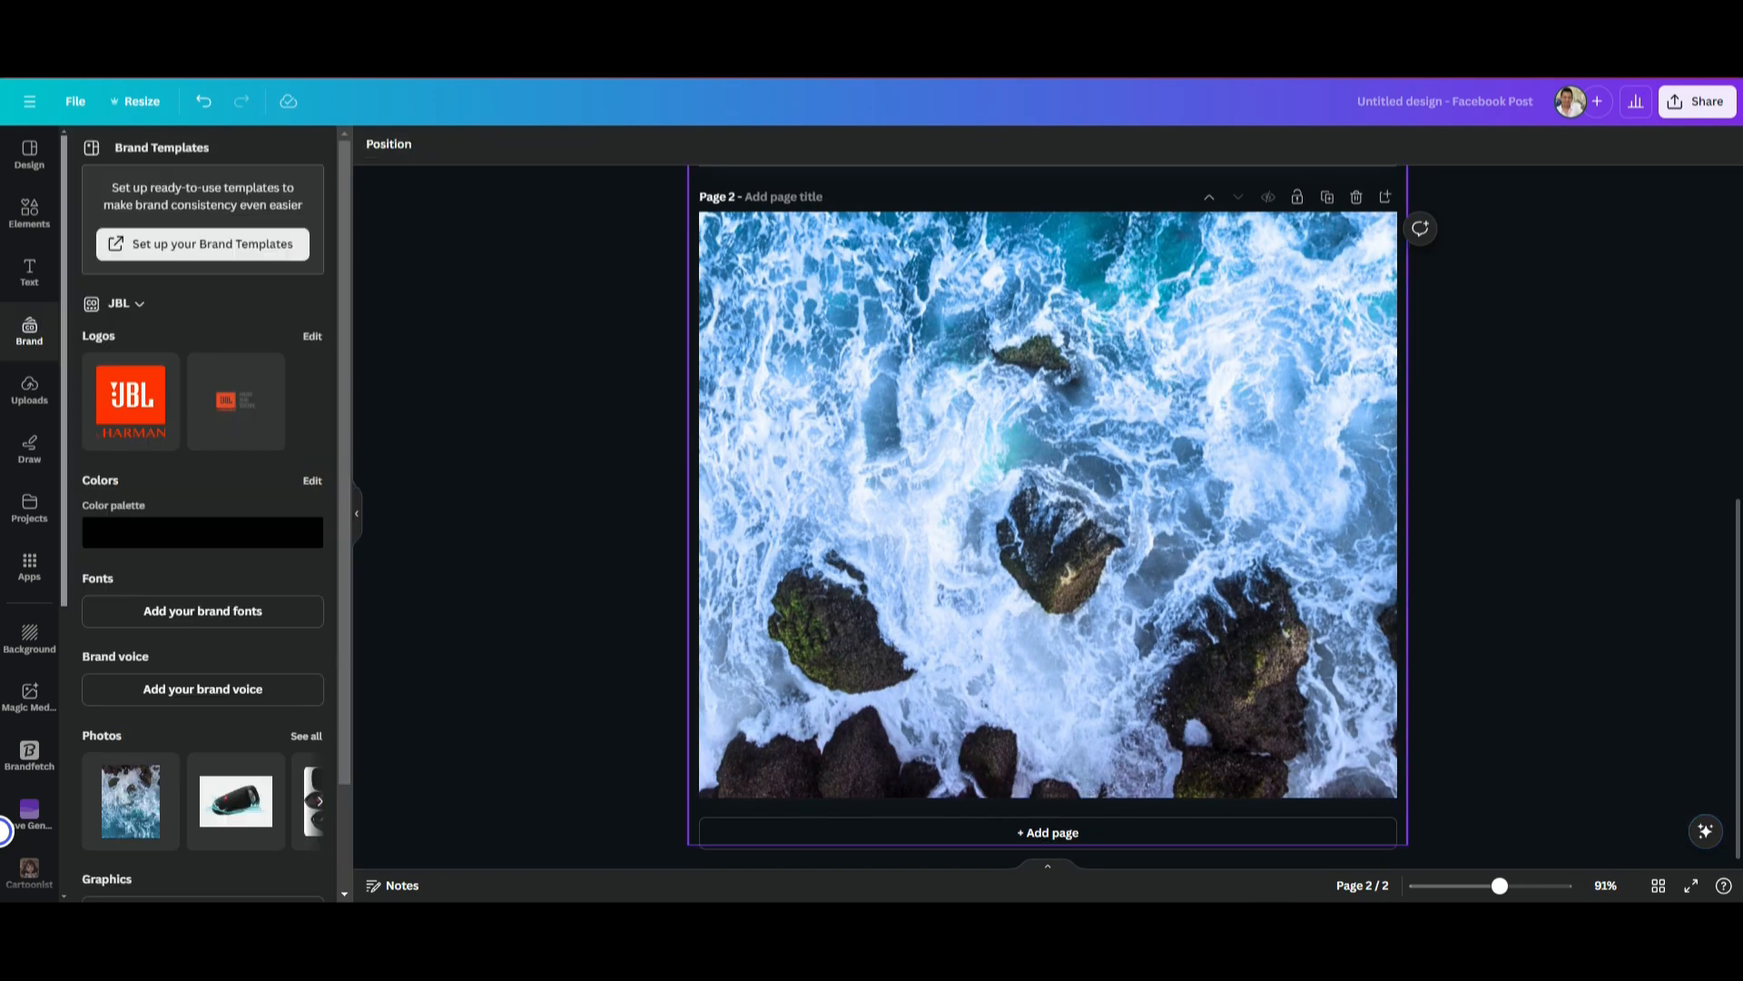
Step: Return to the reference poster on page 1, then search PNGWing for "JBL FLIP 5"
scroll(1048, 518, up, 5)
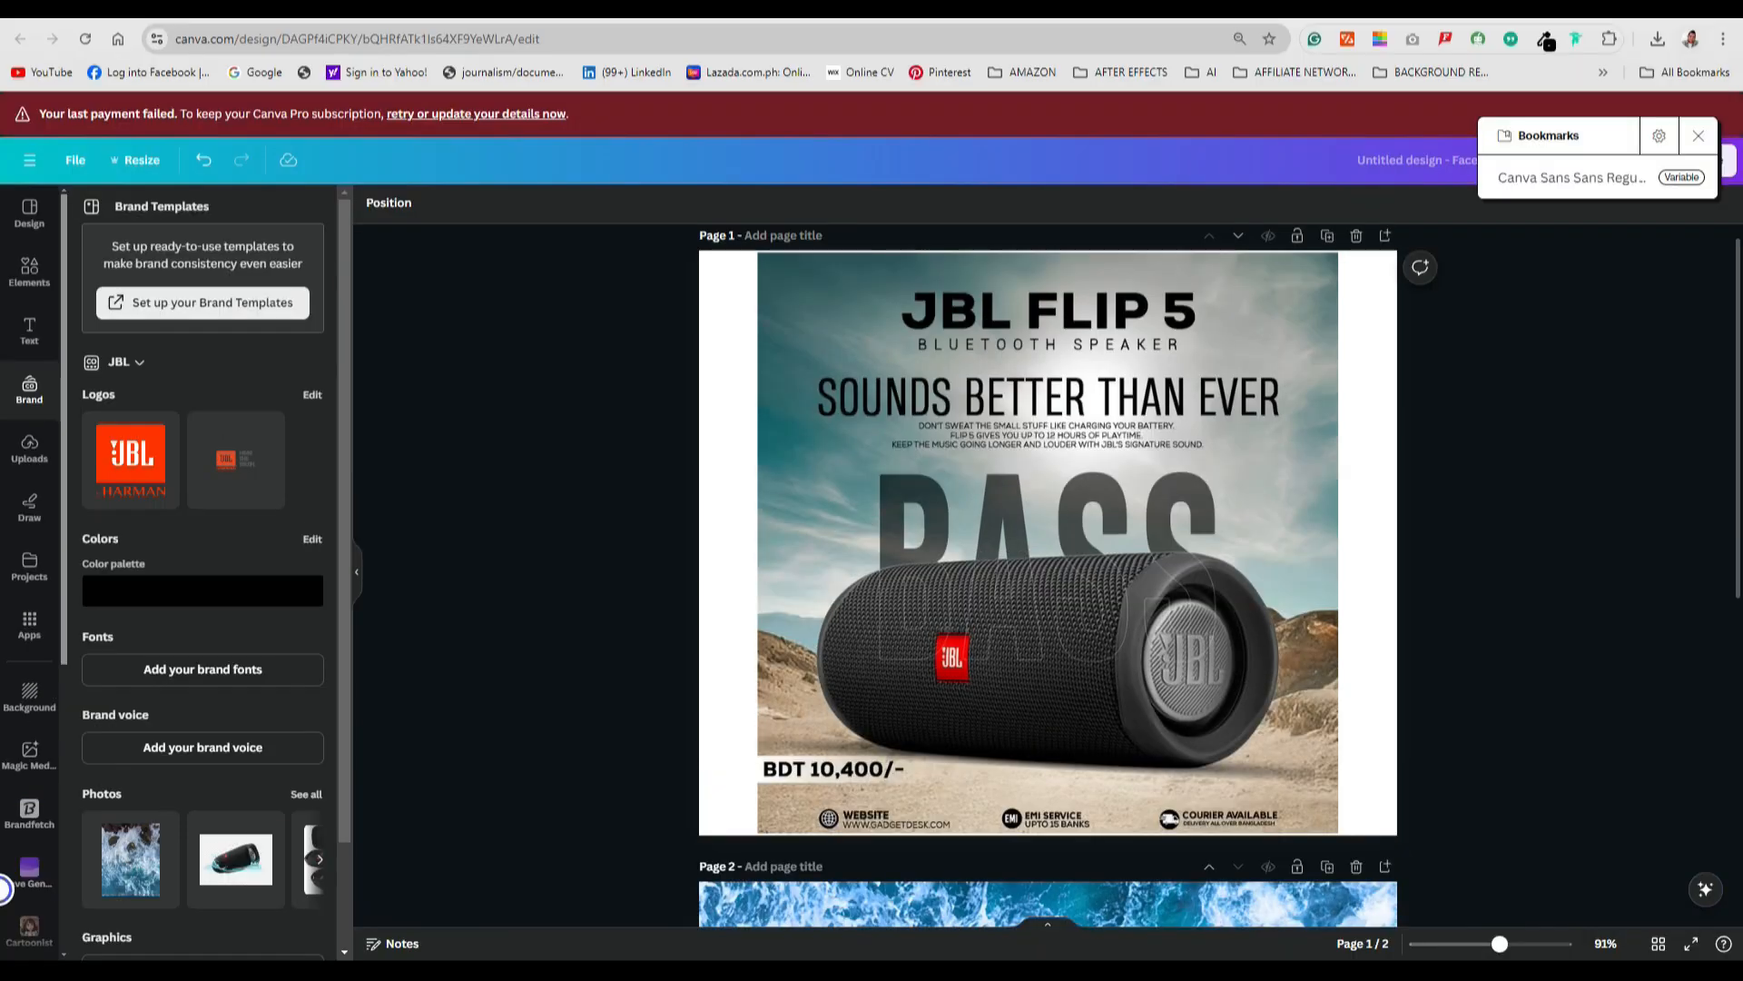
scroll(1047, 575, up, 1)
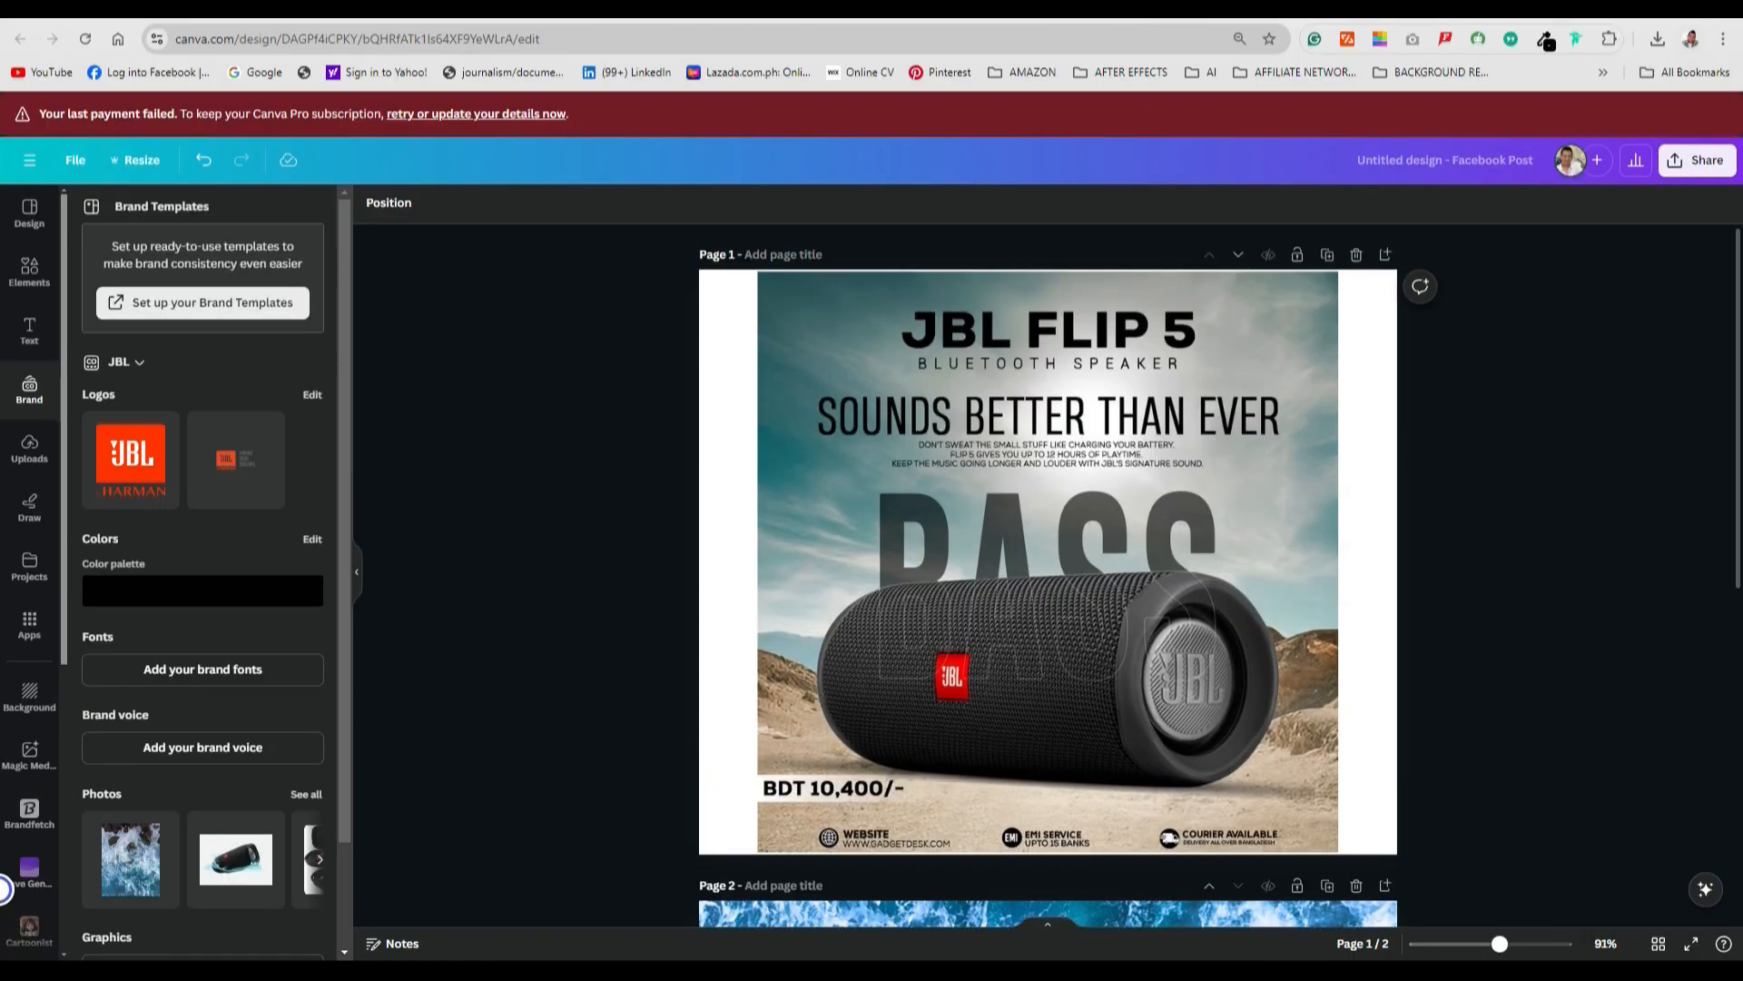
click(1547, 20)
key(ctrl+l)
text(png)
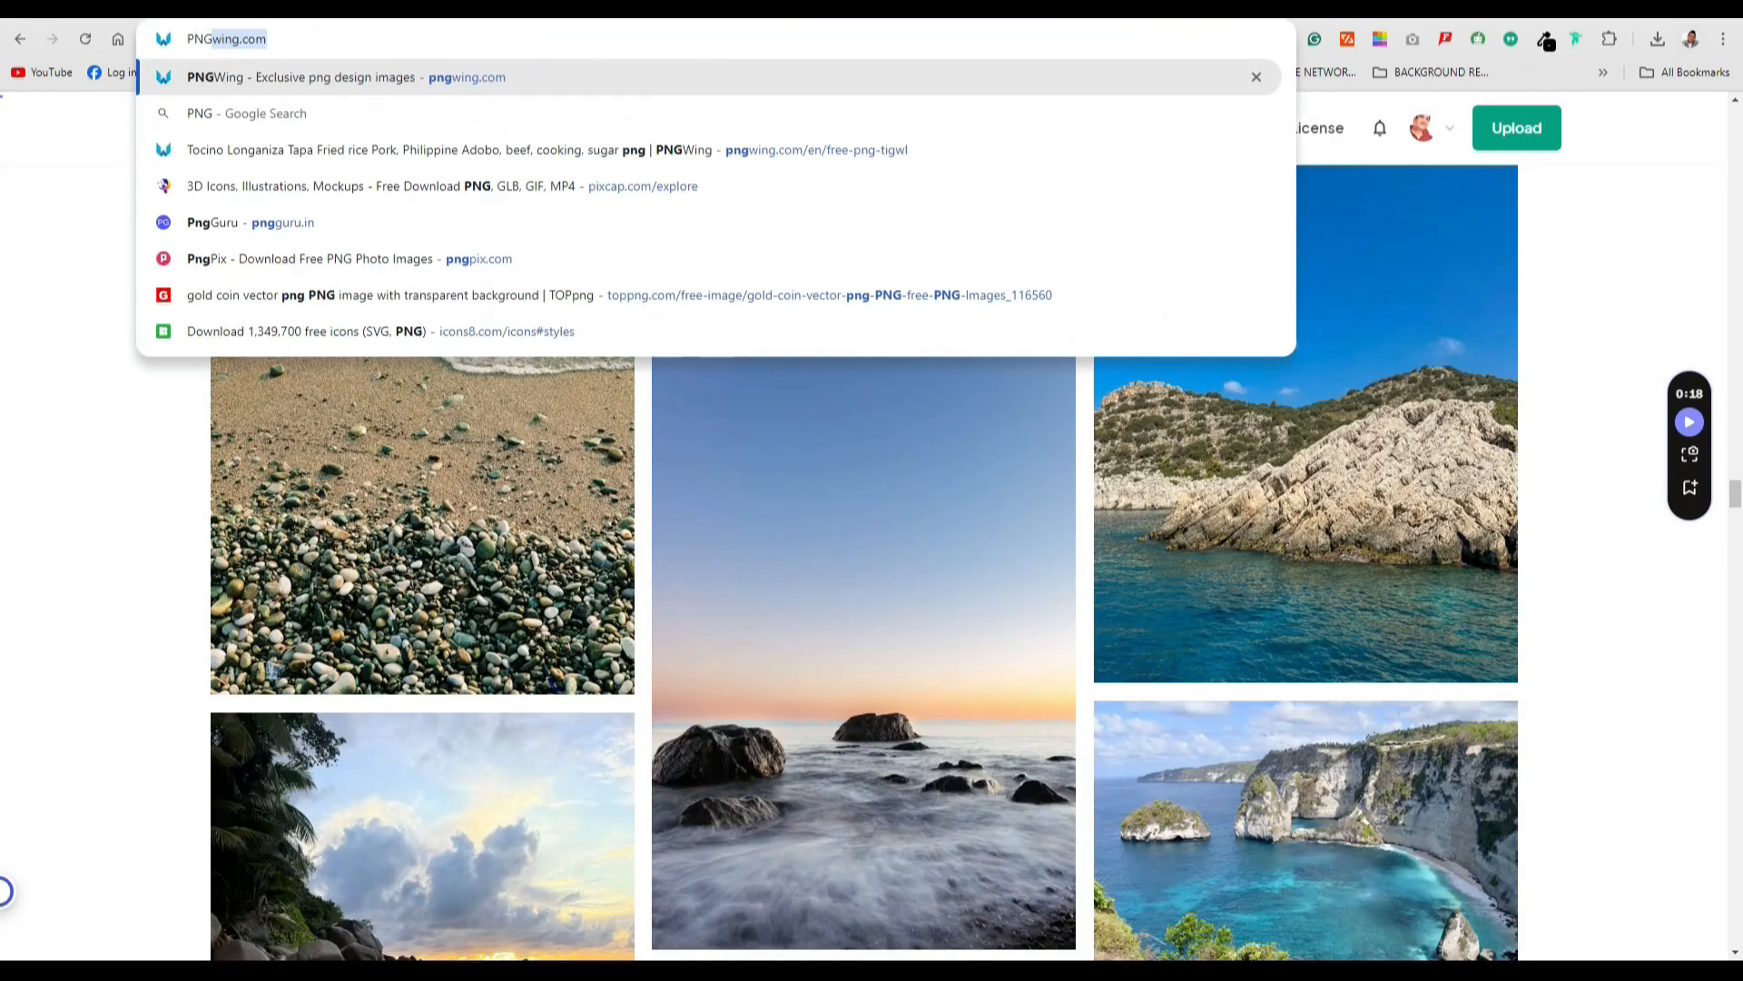
key(Return)
text(JBL FLIP 5)
key(Return)
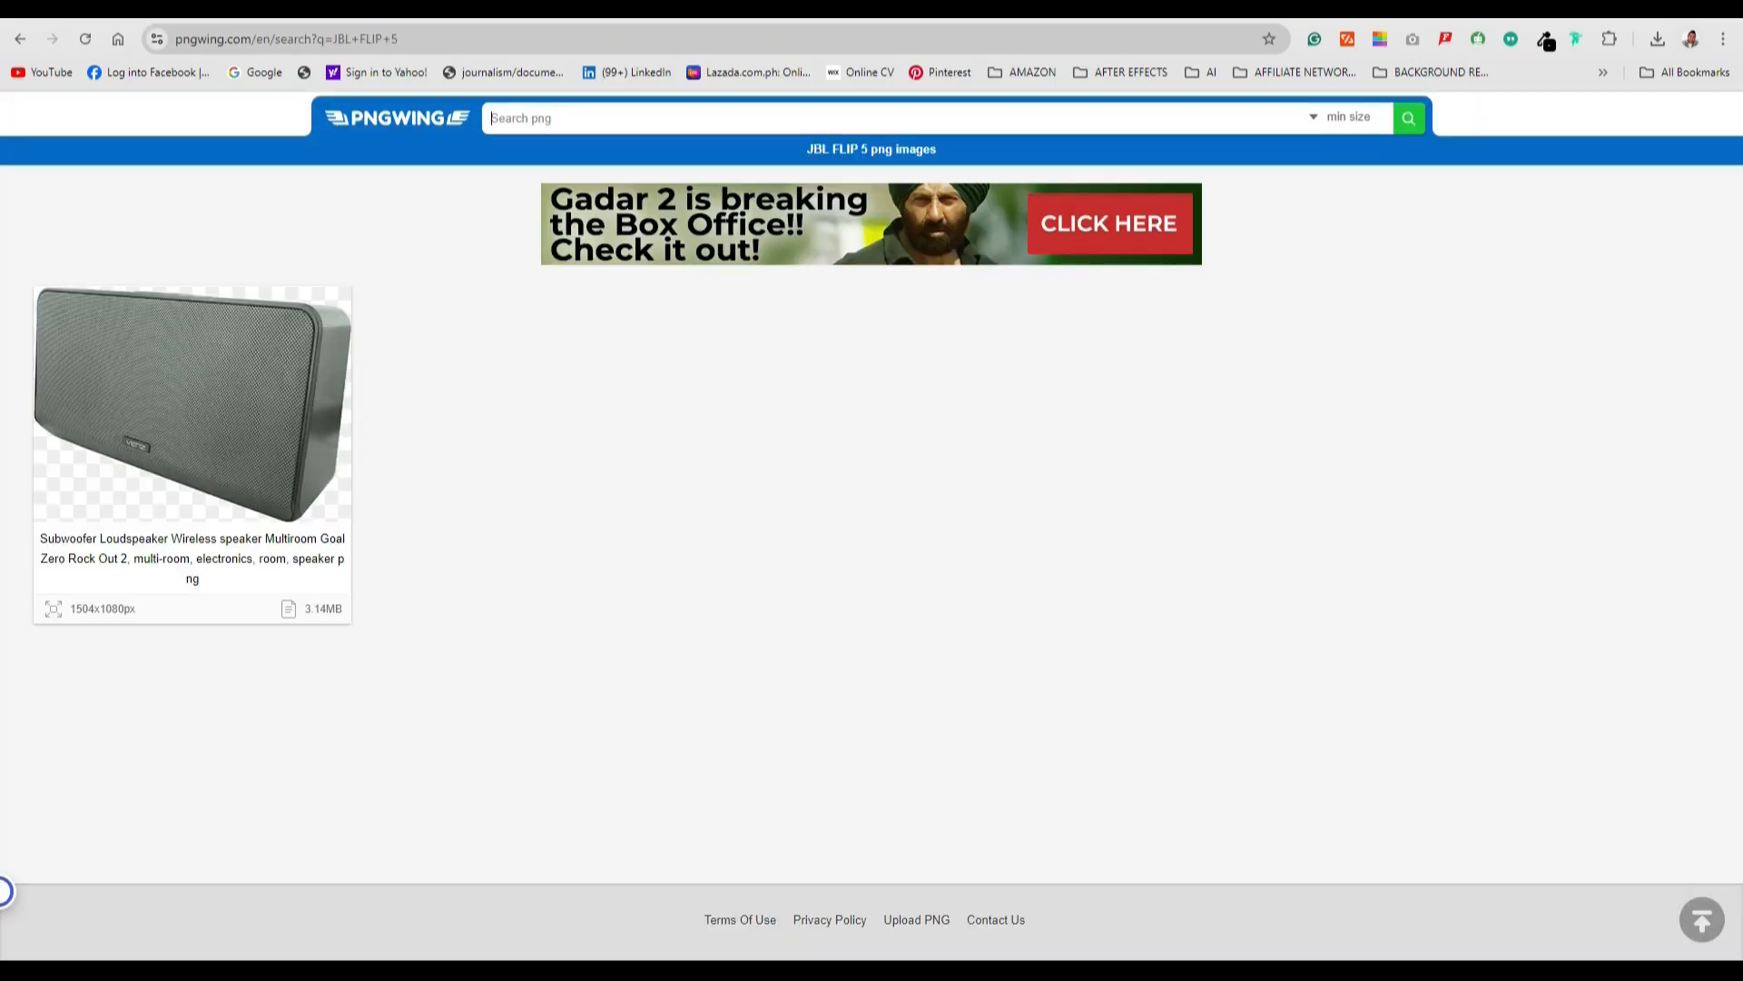
Step: Search Google for "JBL FLIP 5 FONT STYLE"
key(BackSpace)
key(BackSpace)
key(BackSpace)
key(BackSpace)
key(BackSpace)
key(BackSpace)
key(BackSpace)
key(ctrl+l)
text(JBL FLIP 5 )
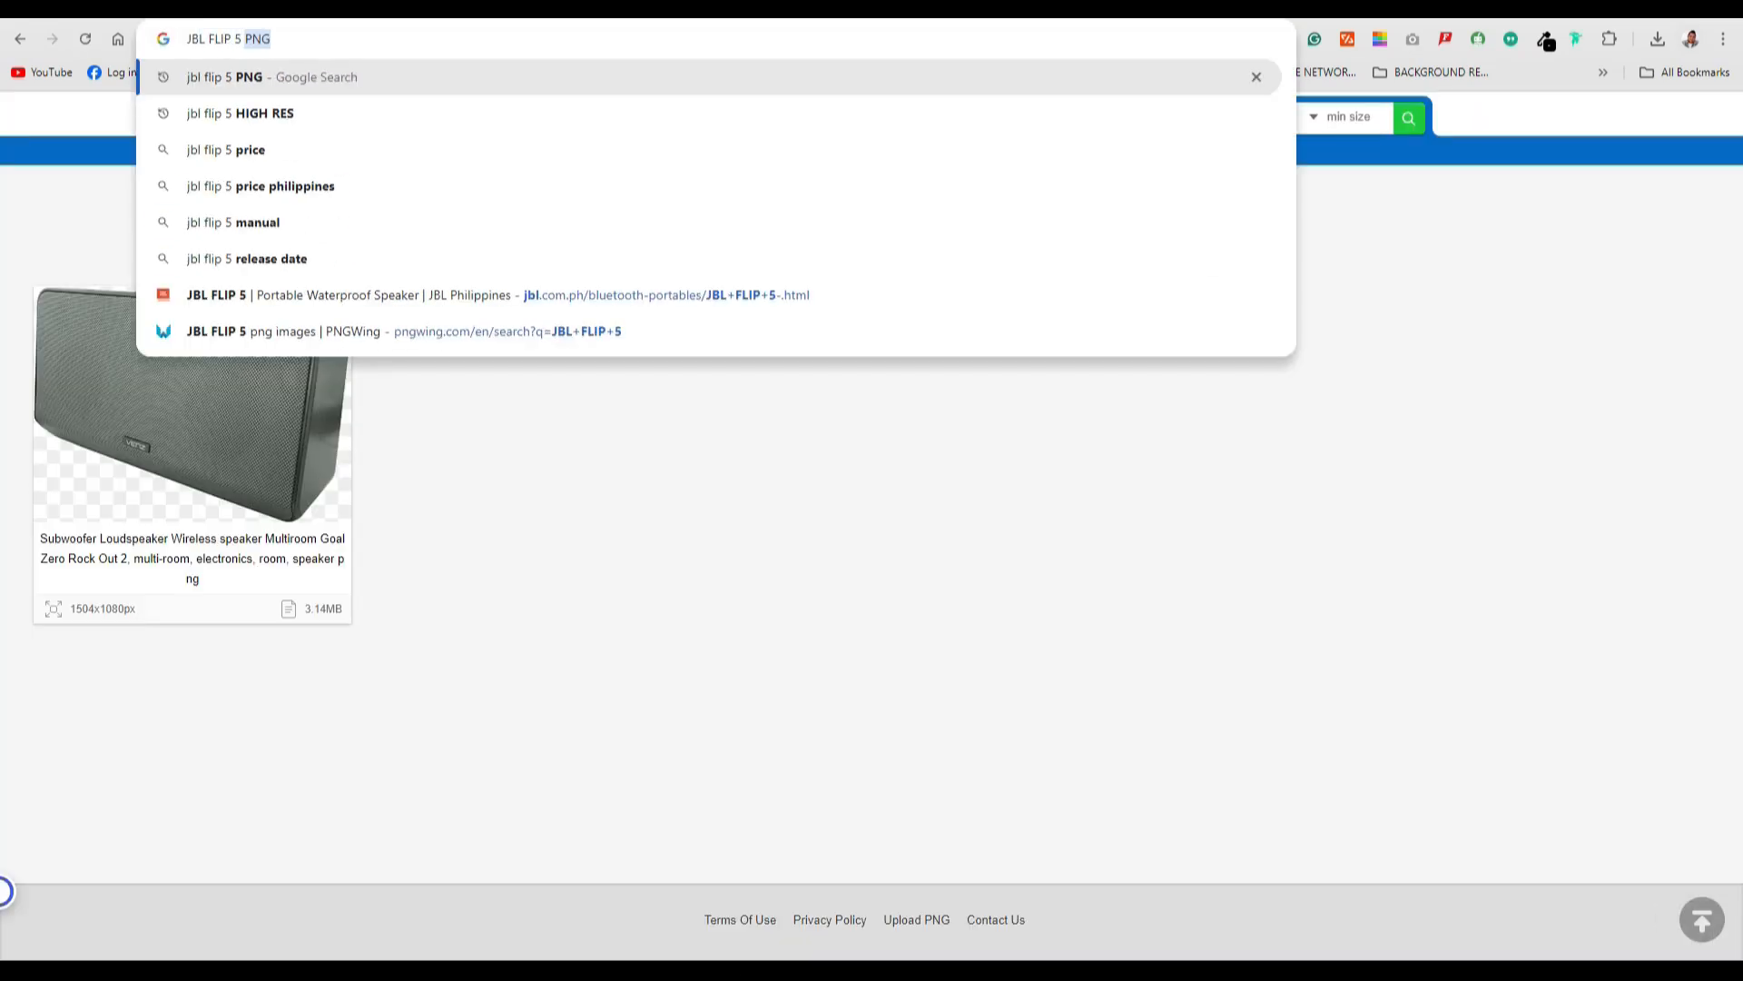
text(FONT STYLE)
key(Return)
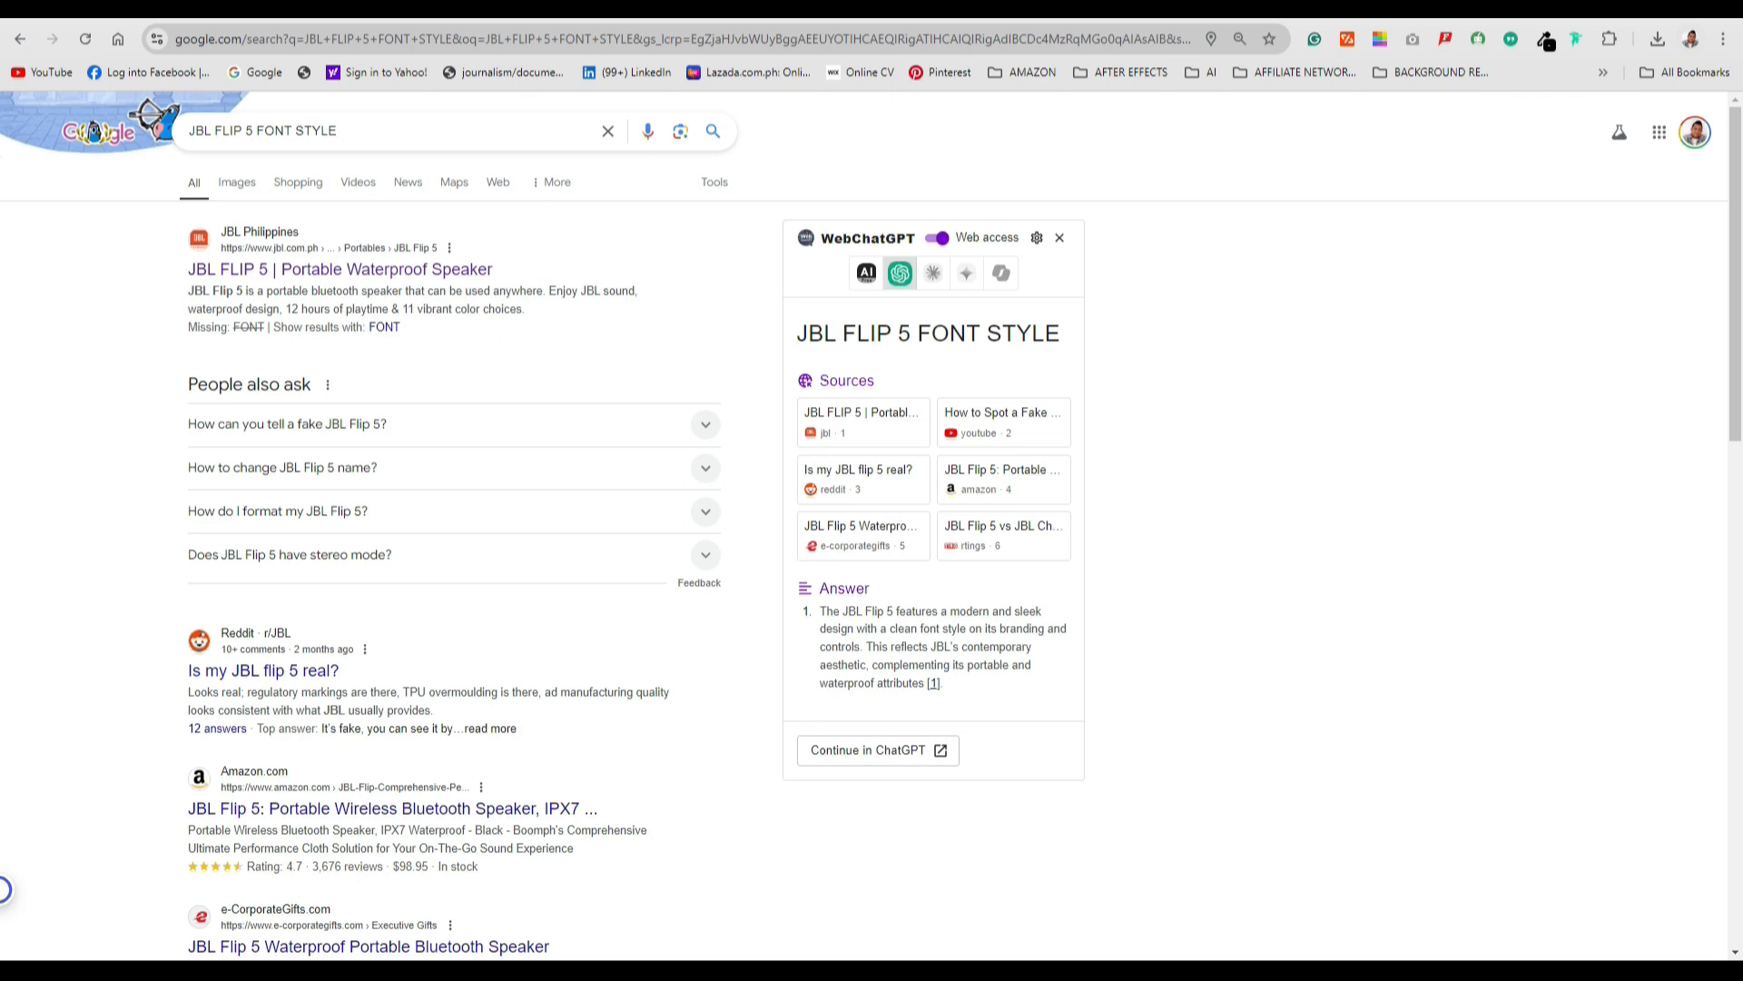
Step: Shorten the Google search to "JBL FLIP 5 FONT", check the web results, and show the image results
double_click(314, 130)
key(BackSpace)
key(Return)
scroll(872, 525, down, 11)
scroll(872, 525, up, 11)
click(237, 182)
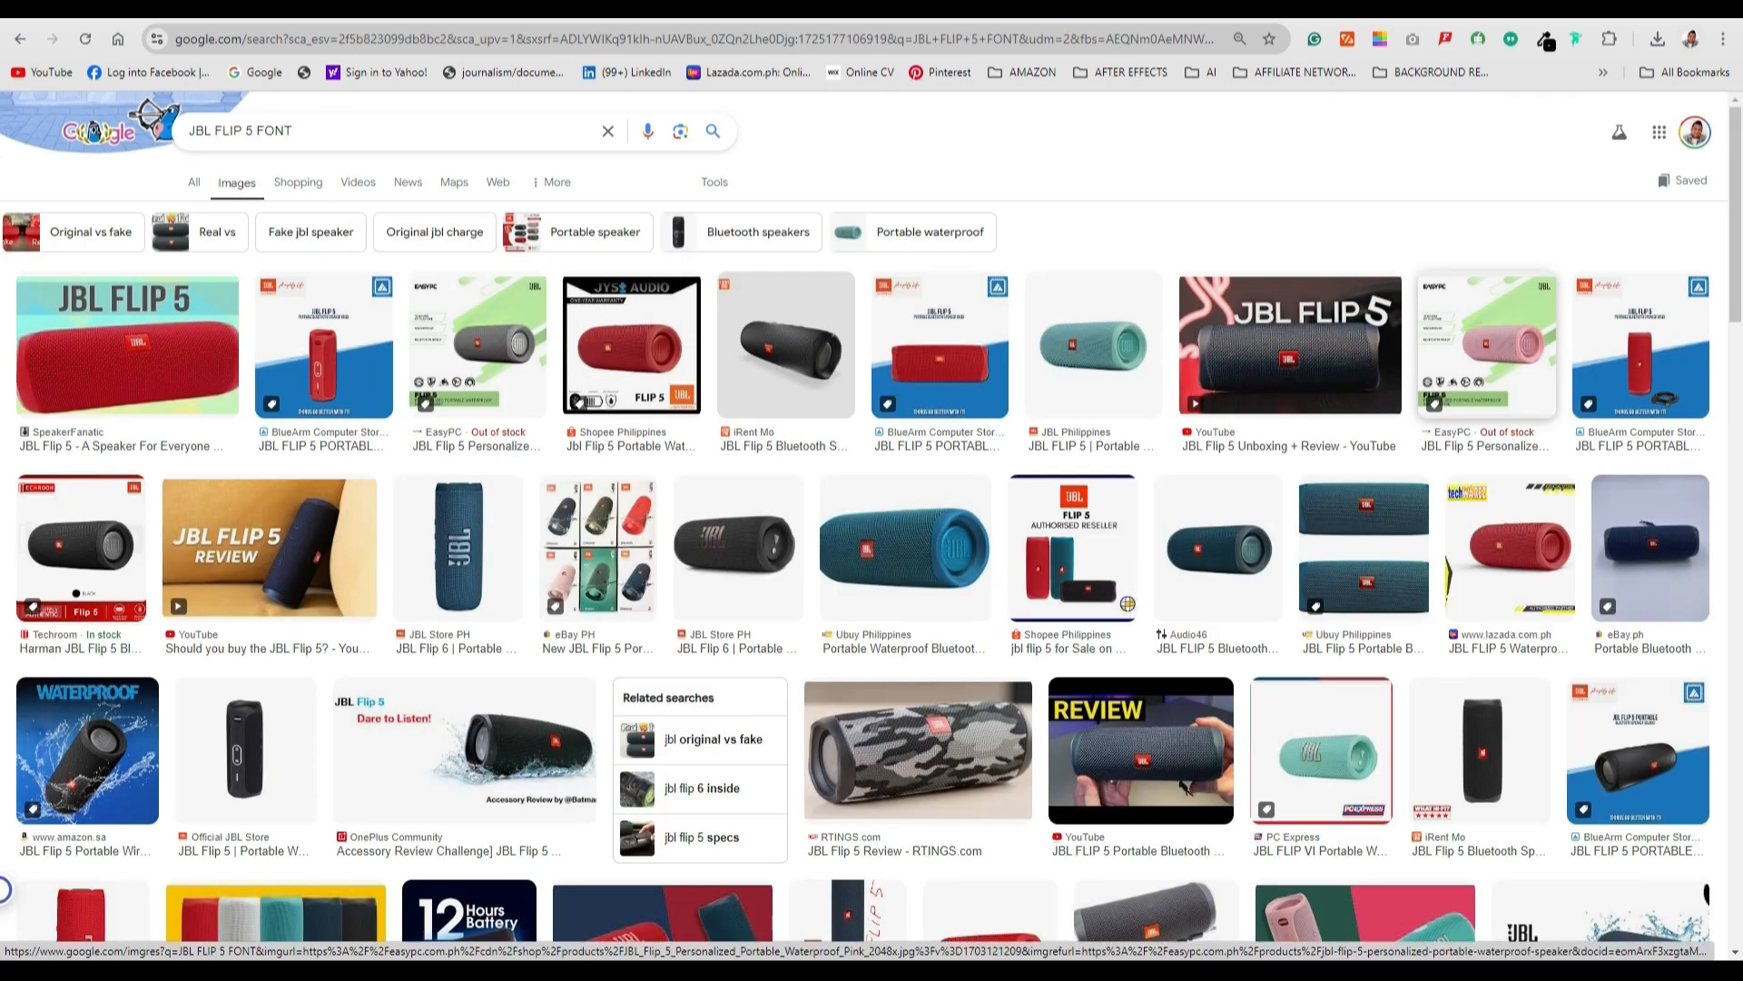
Step: Look over the image results and shorten the Google search to "JBL FONT"
scroll(1289, 345, down, 3)
scroll(1290, 345, up, 3)
drag(254, 130, 229, 130)
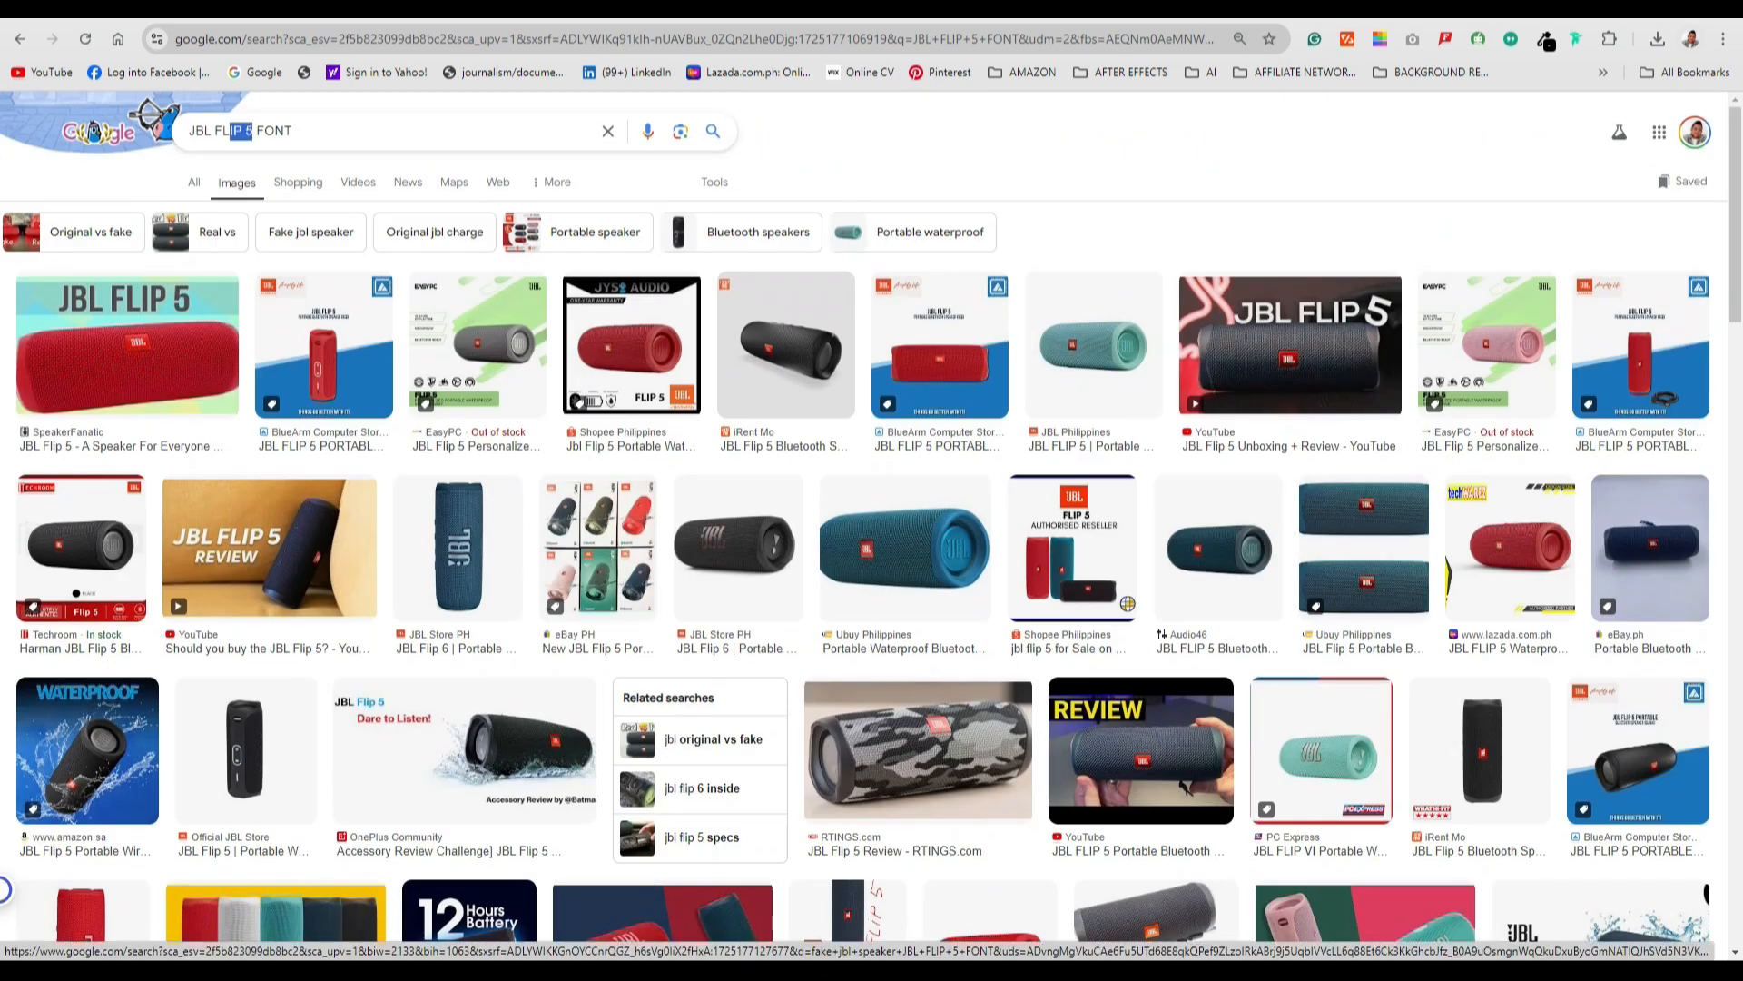
key(BackSpace)
key(BackSpace)
key(BackSpace)
key(Return)
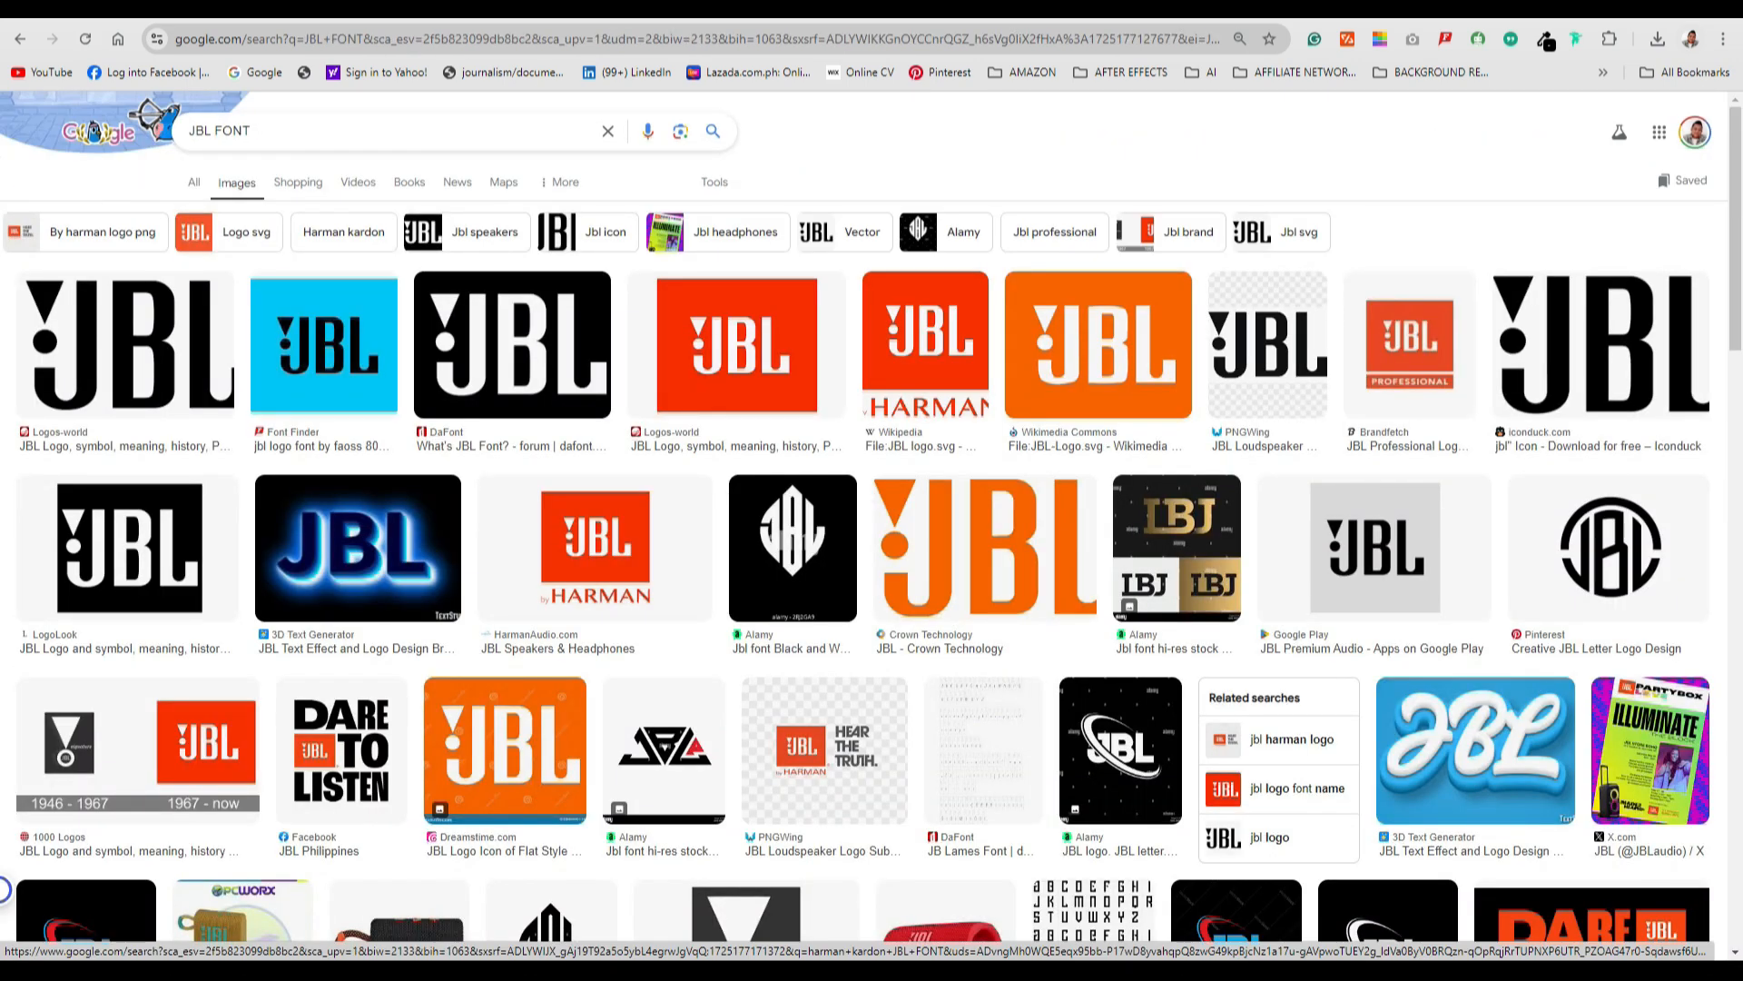
Step: Preview the Lancip font result in the images and compare its letter shapes and related fonts with the JBL logos
scroll(872, 545, down, 3)
click(1103, 658)
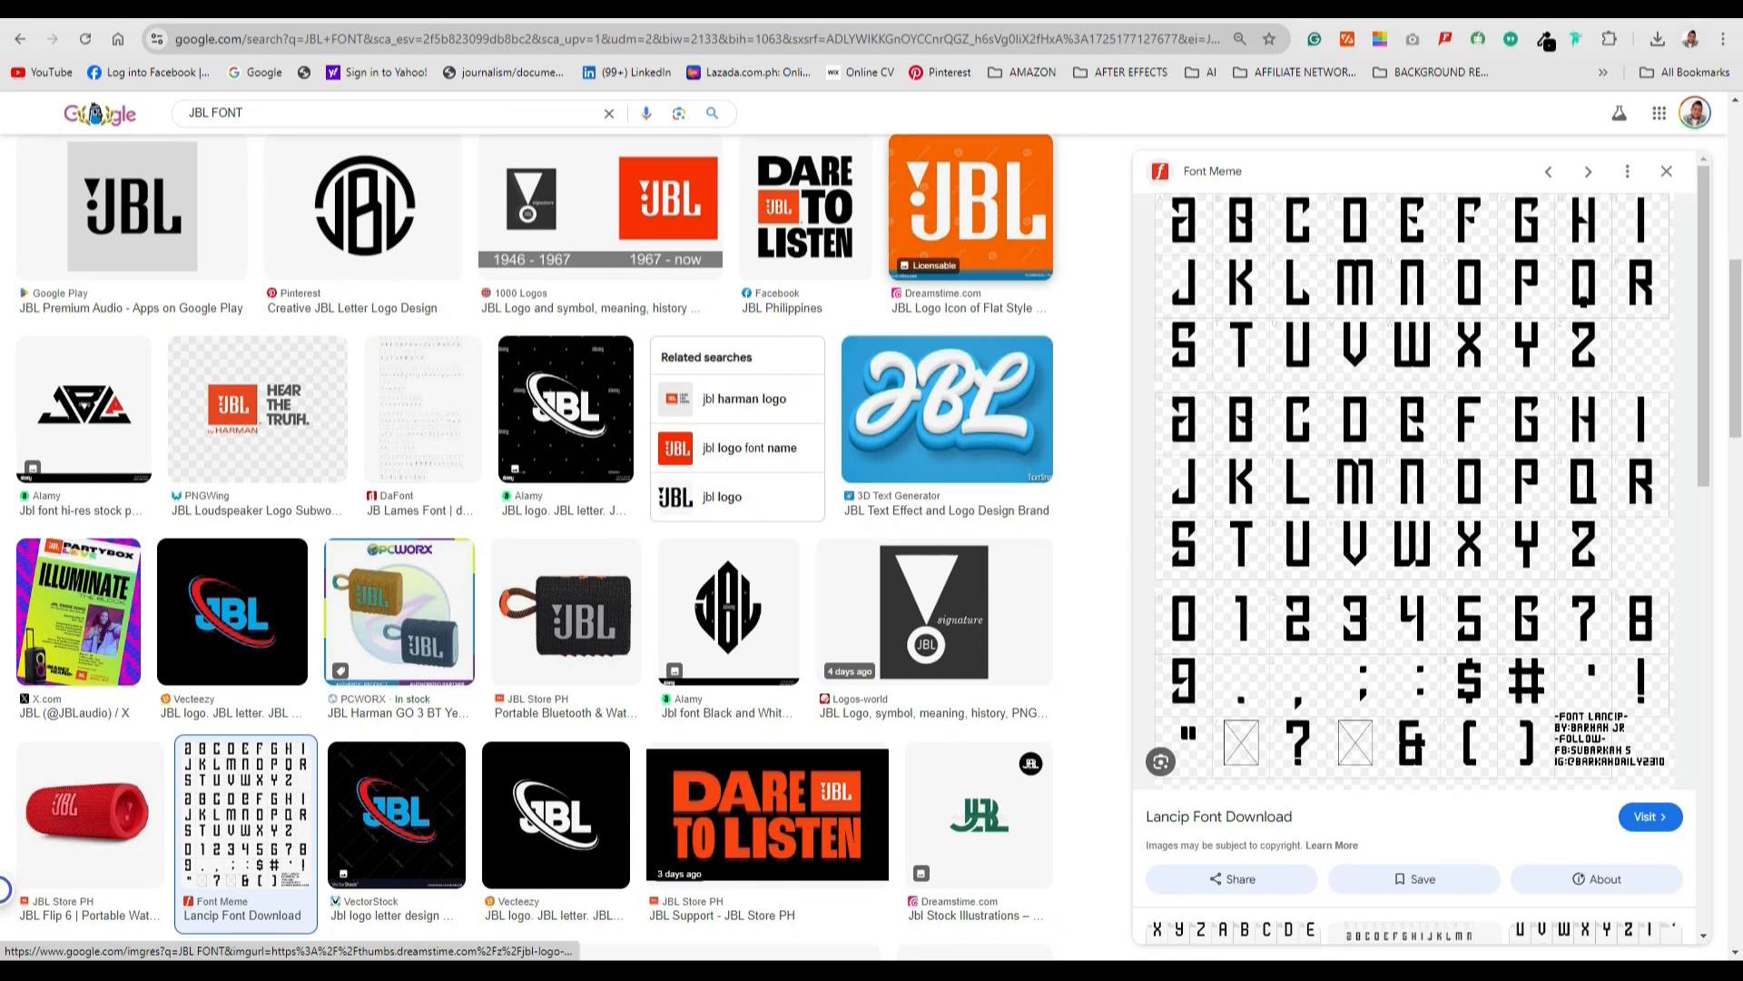
scroll(1421, 545, down, 6)
drag(1735, 349, 1734, 743)
drag(1703, 672, 1734, 218)
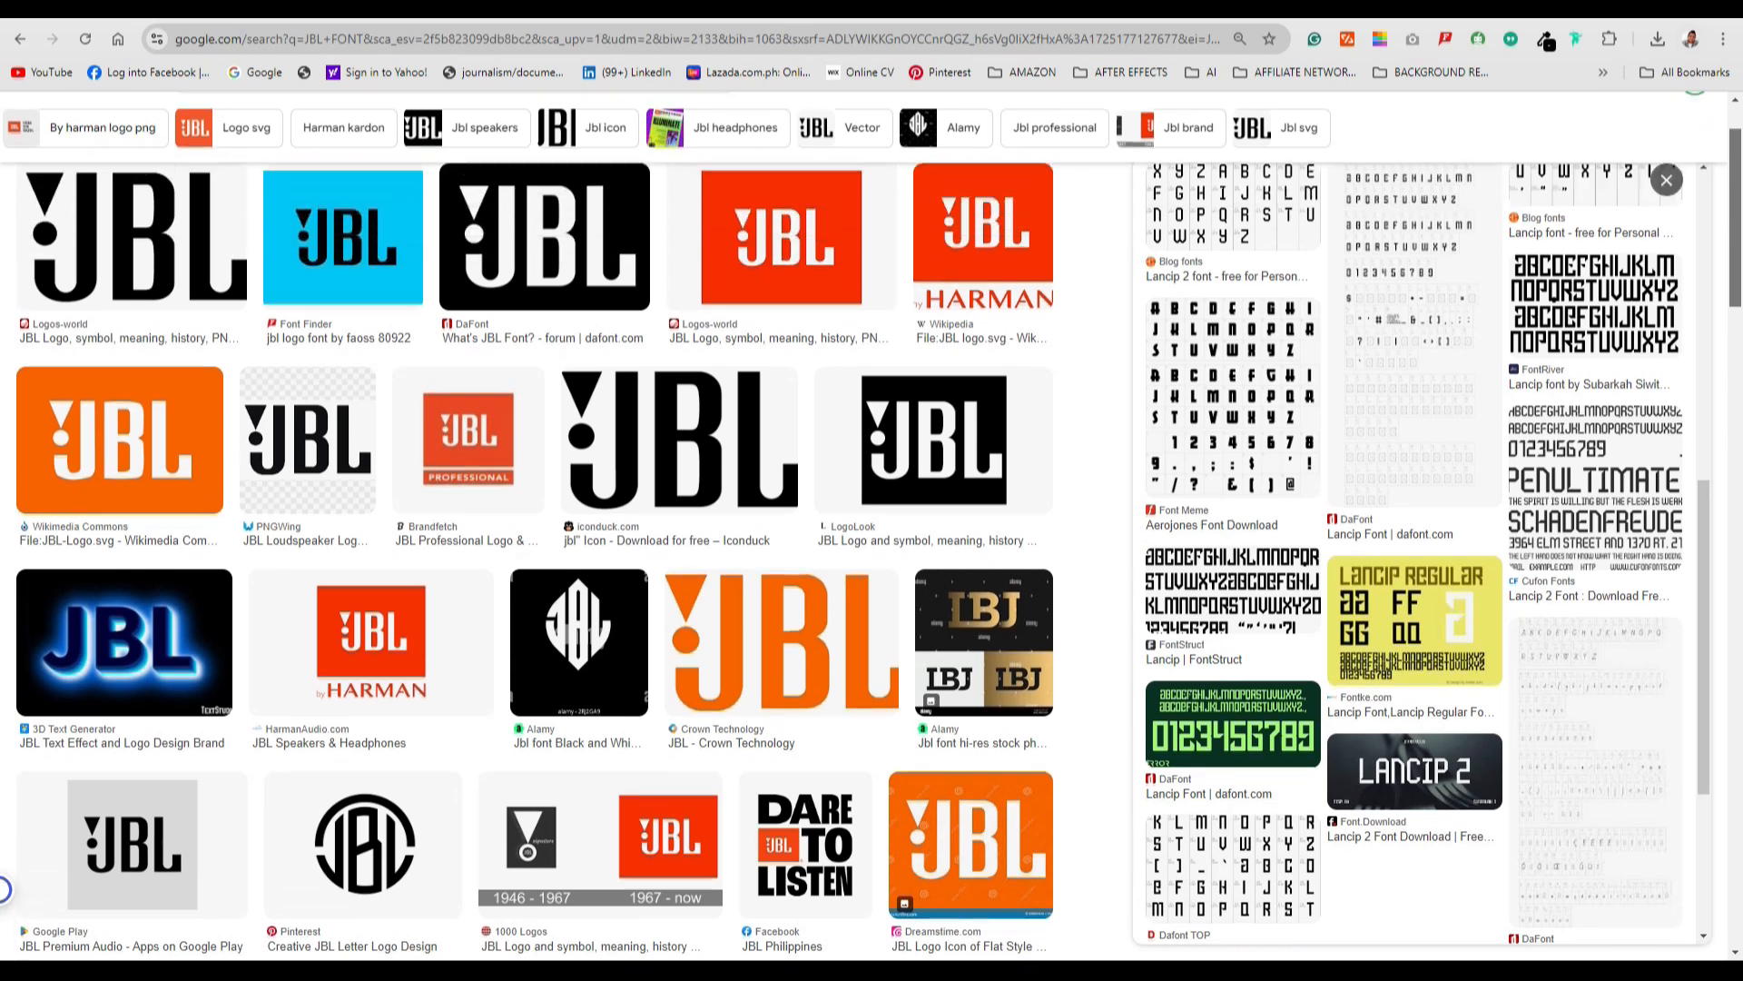
scroll(1421, 553, up, 10)
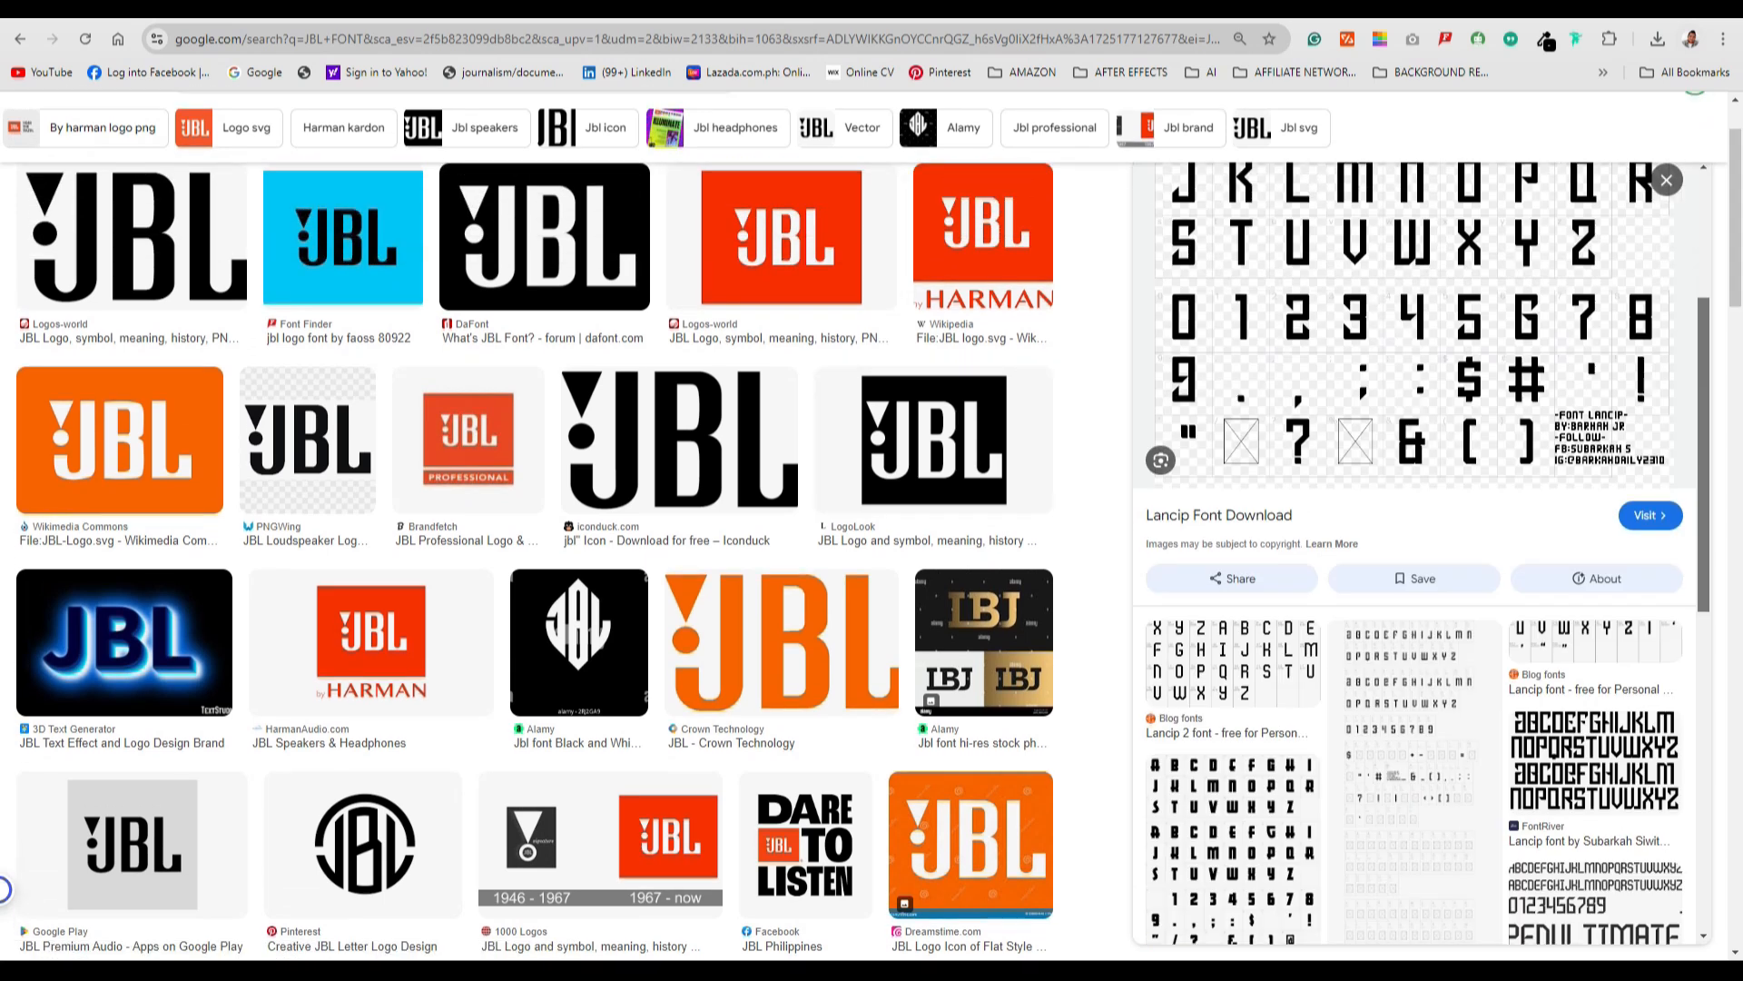
scroll(1421, 554, down, 14)
scroll(1421, 554, up, 10)
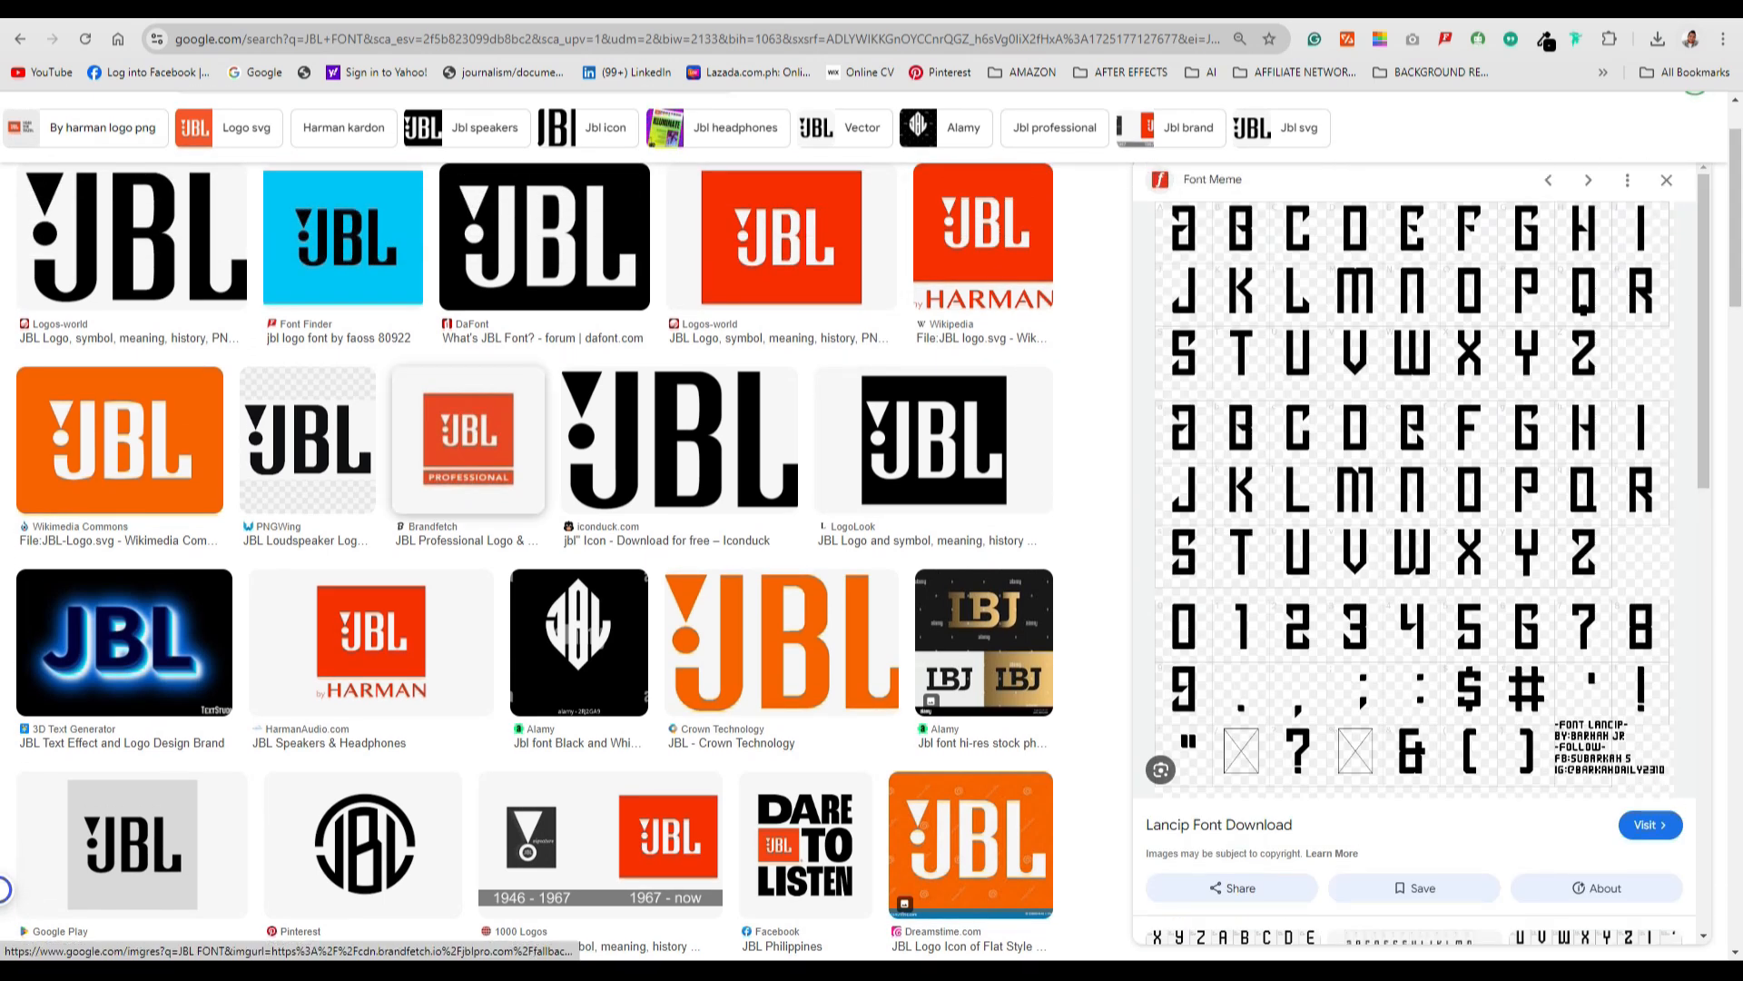
Step: Switch to WhatFontIs and upload the JBL Flip 5 reference poster from the JBL folder
key(ctrl+Tab)
key(ctrl+Tab)
click(697, 38)
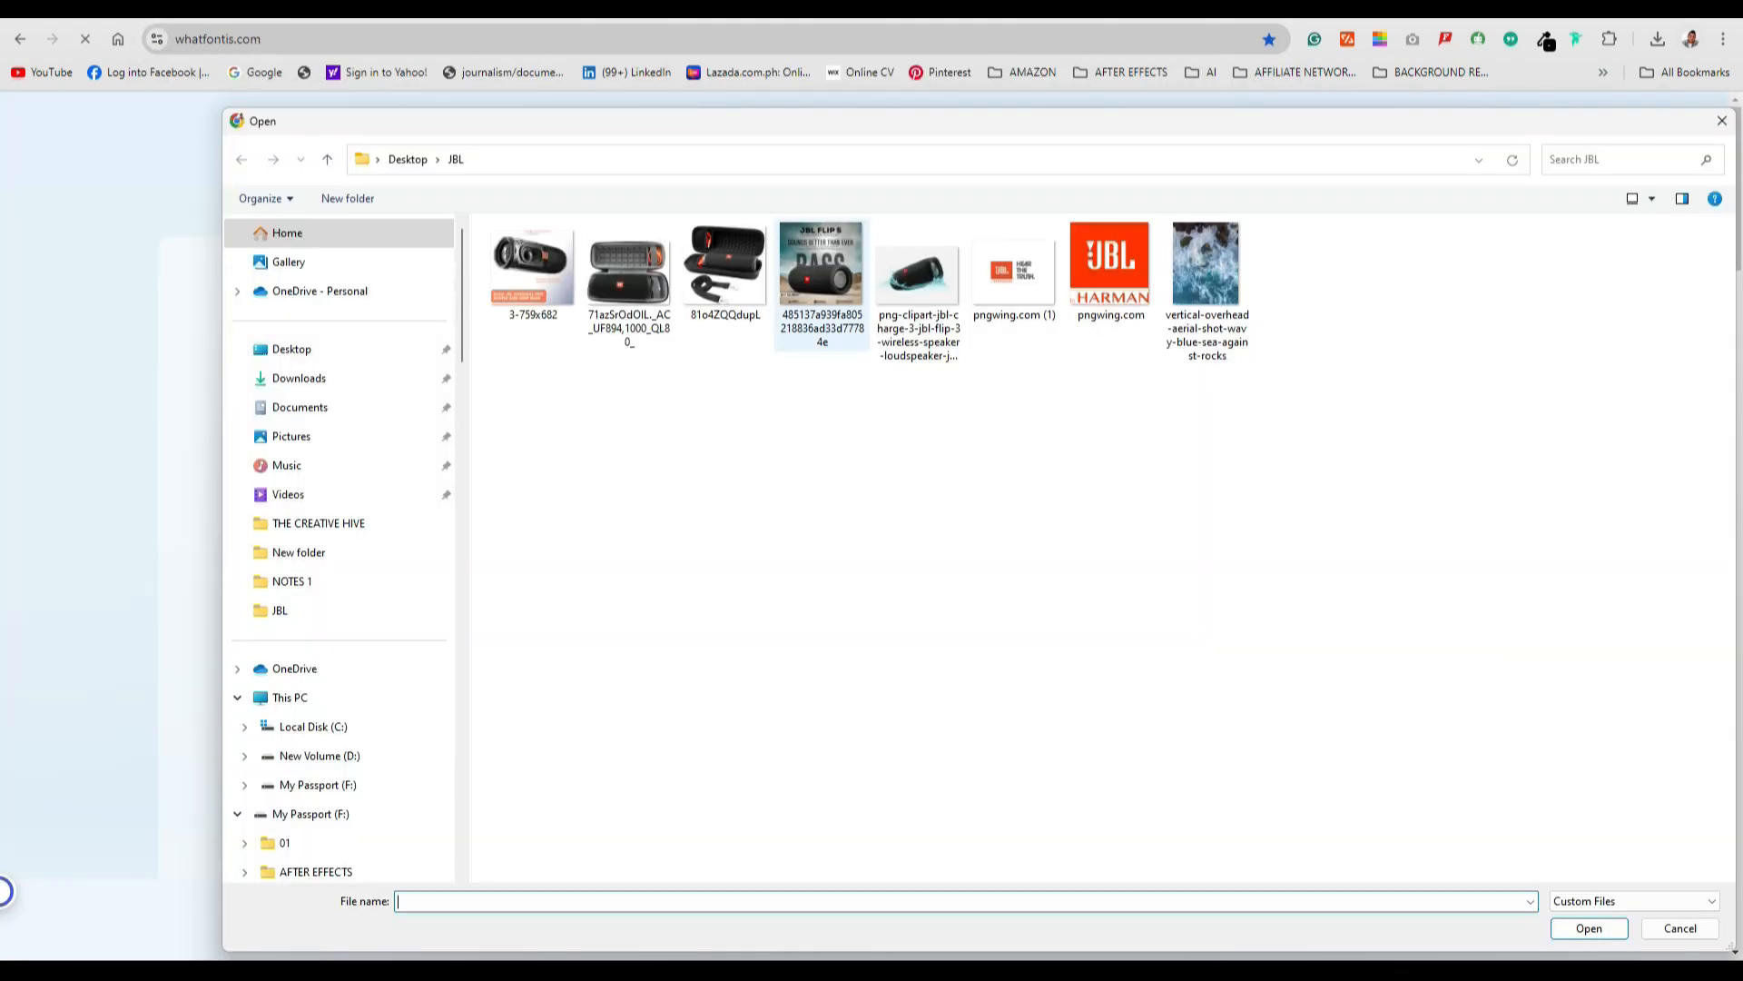
double_click(821, 283)
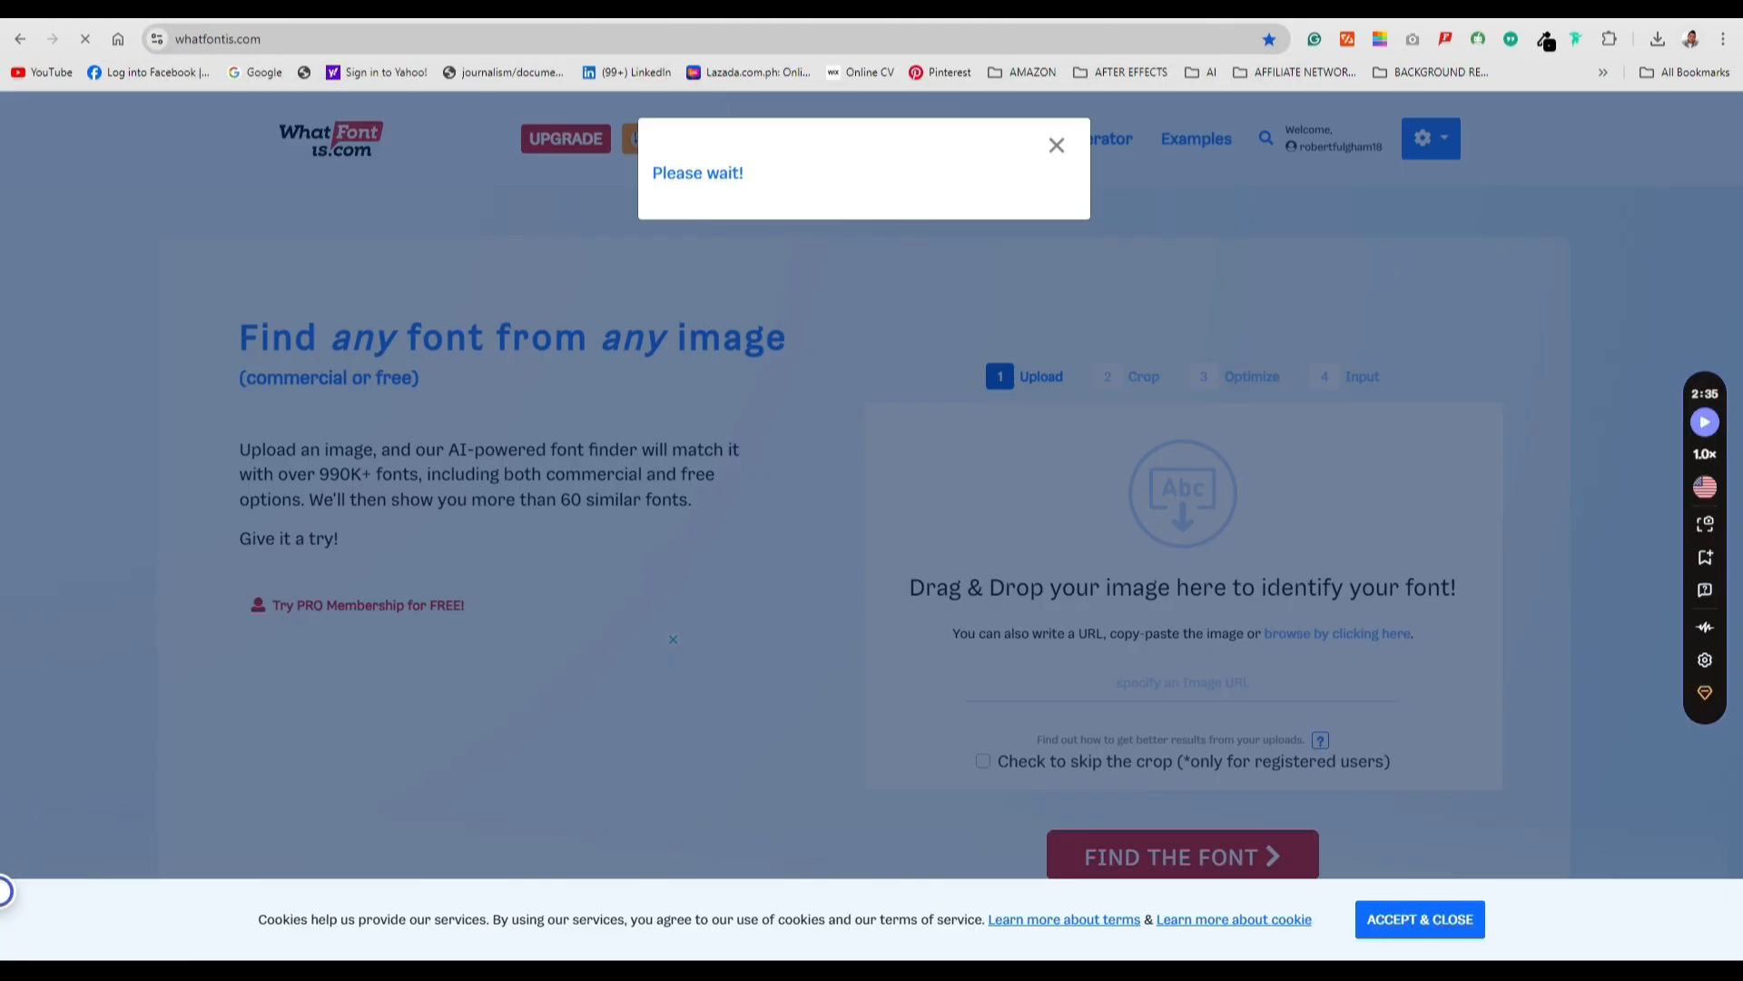
Step: Crop the poster to its "JBL" lettering, adjust the contrast, and run the font match
scroll(864, 526, down, 5)
scroll(864, 527, up, 5)
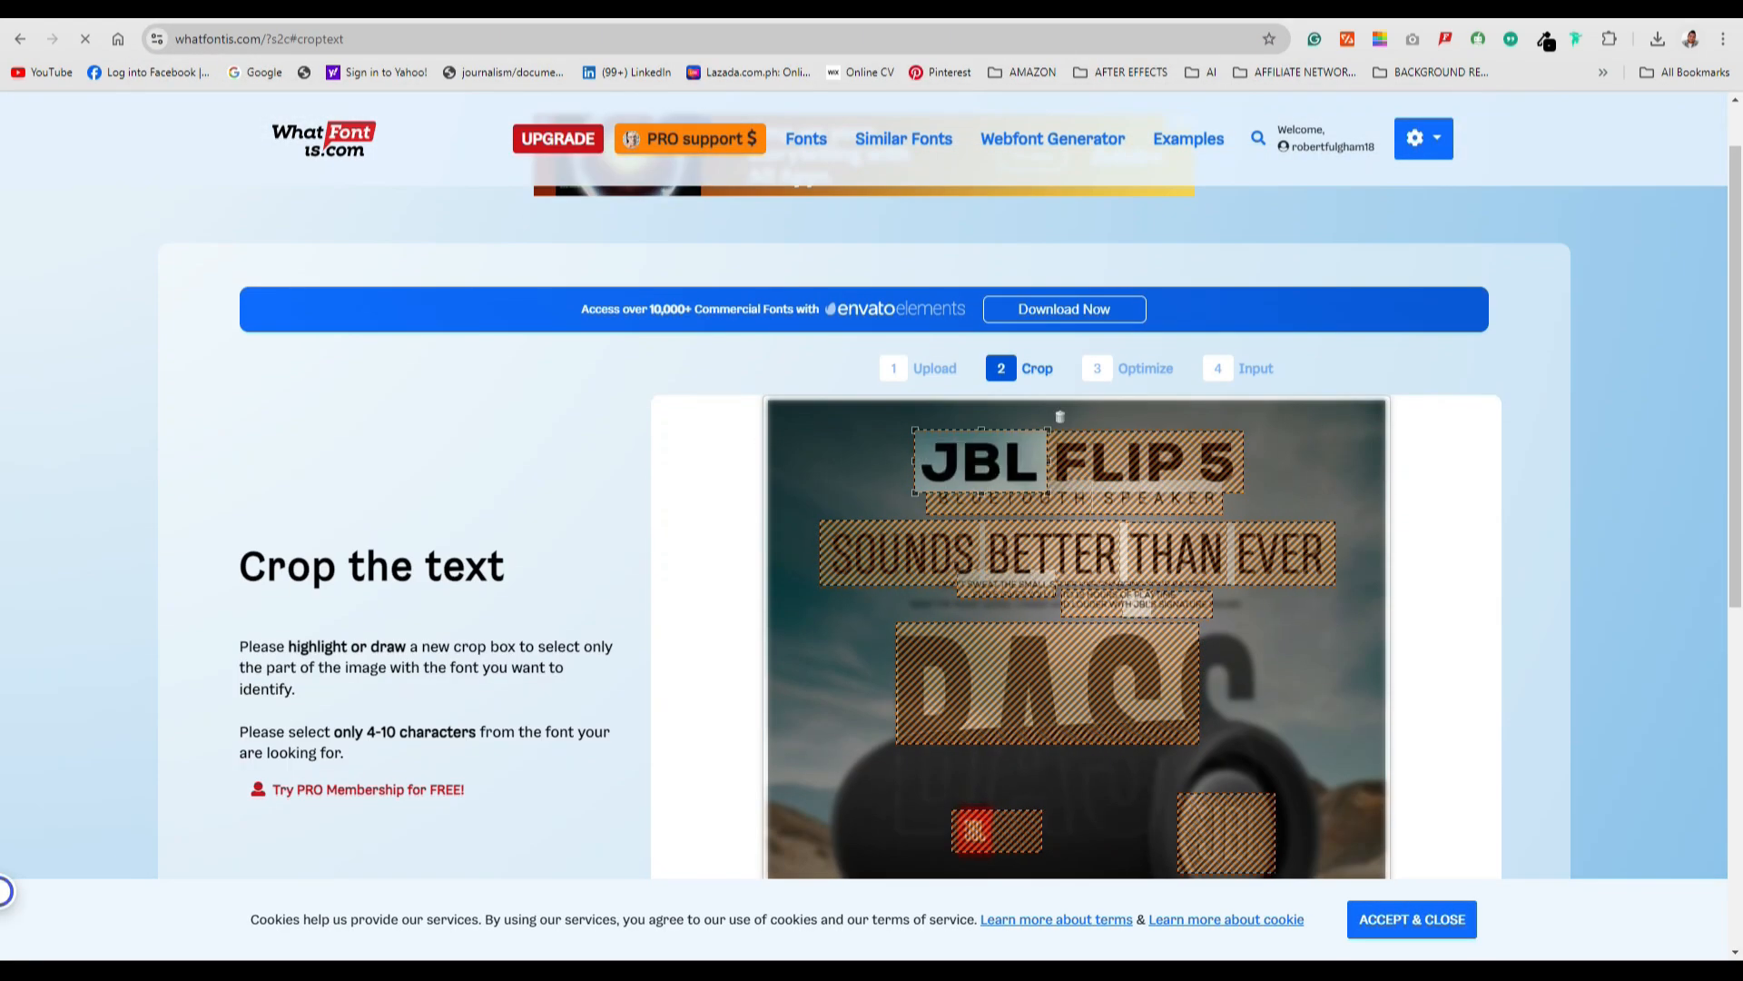
scroll(1208, 618, down, 5)
click(1238, 711)
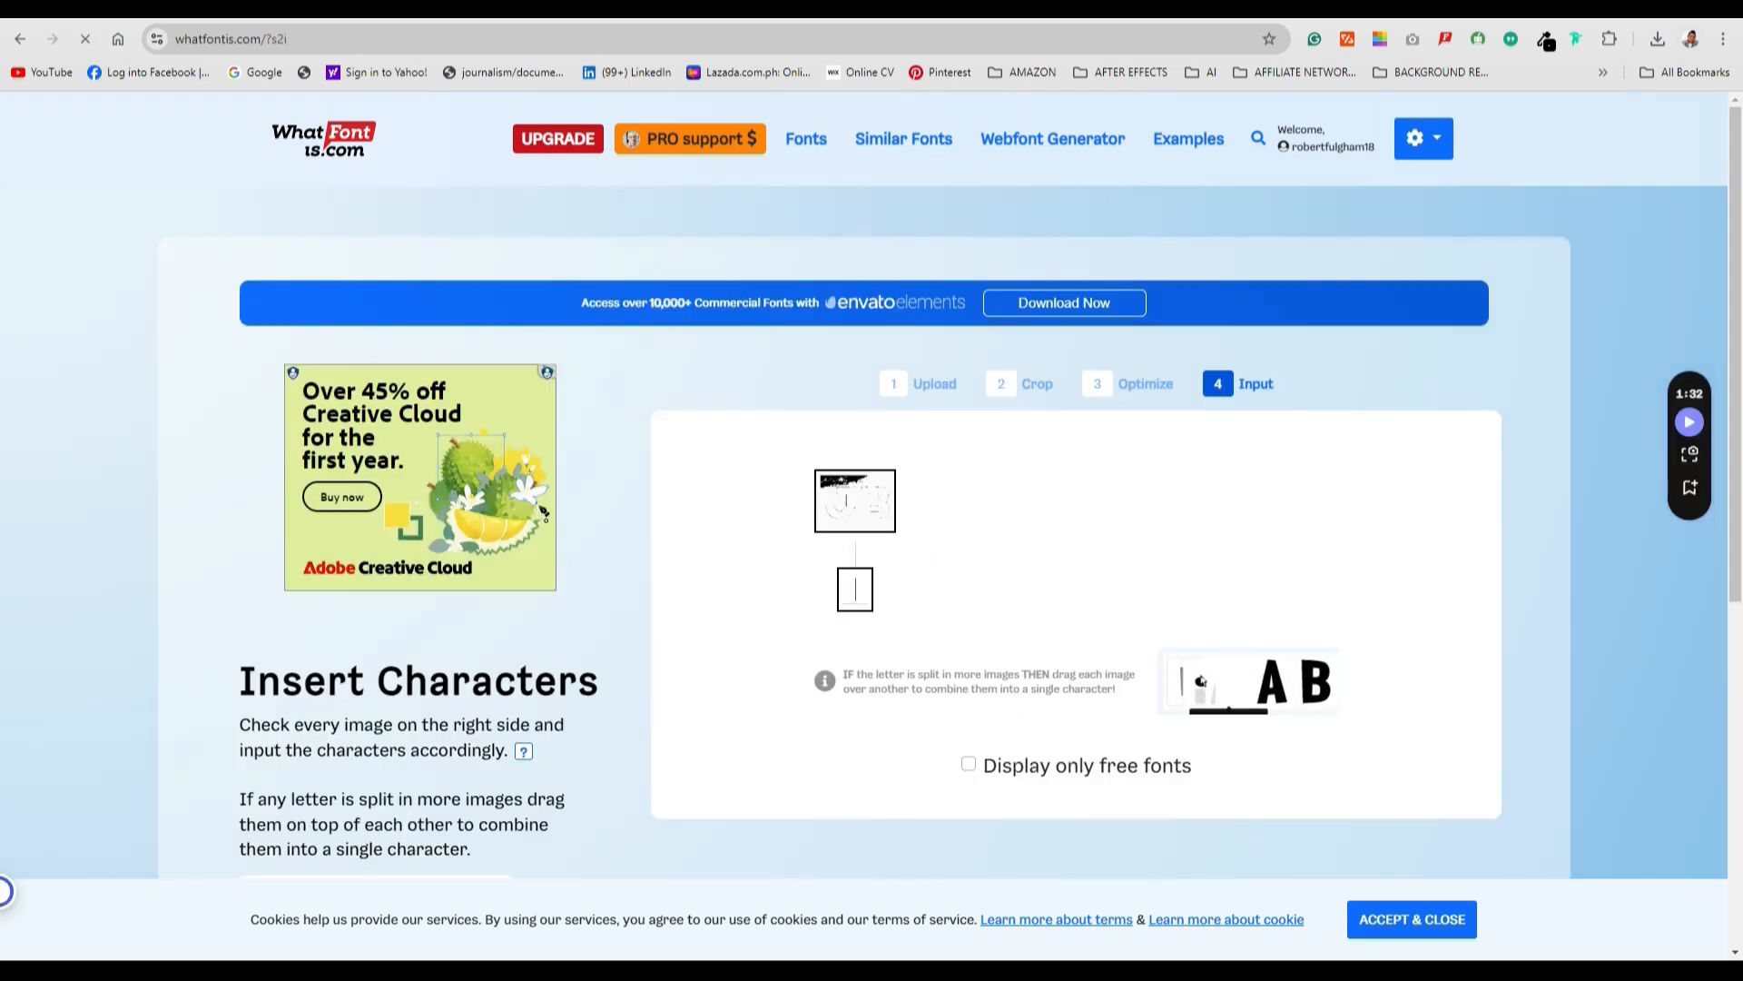
key(Return)
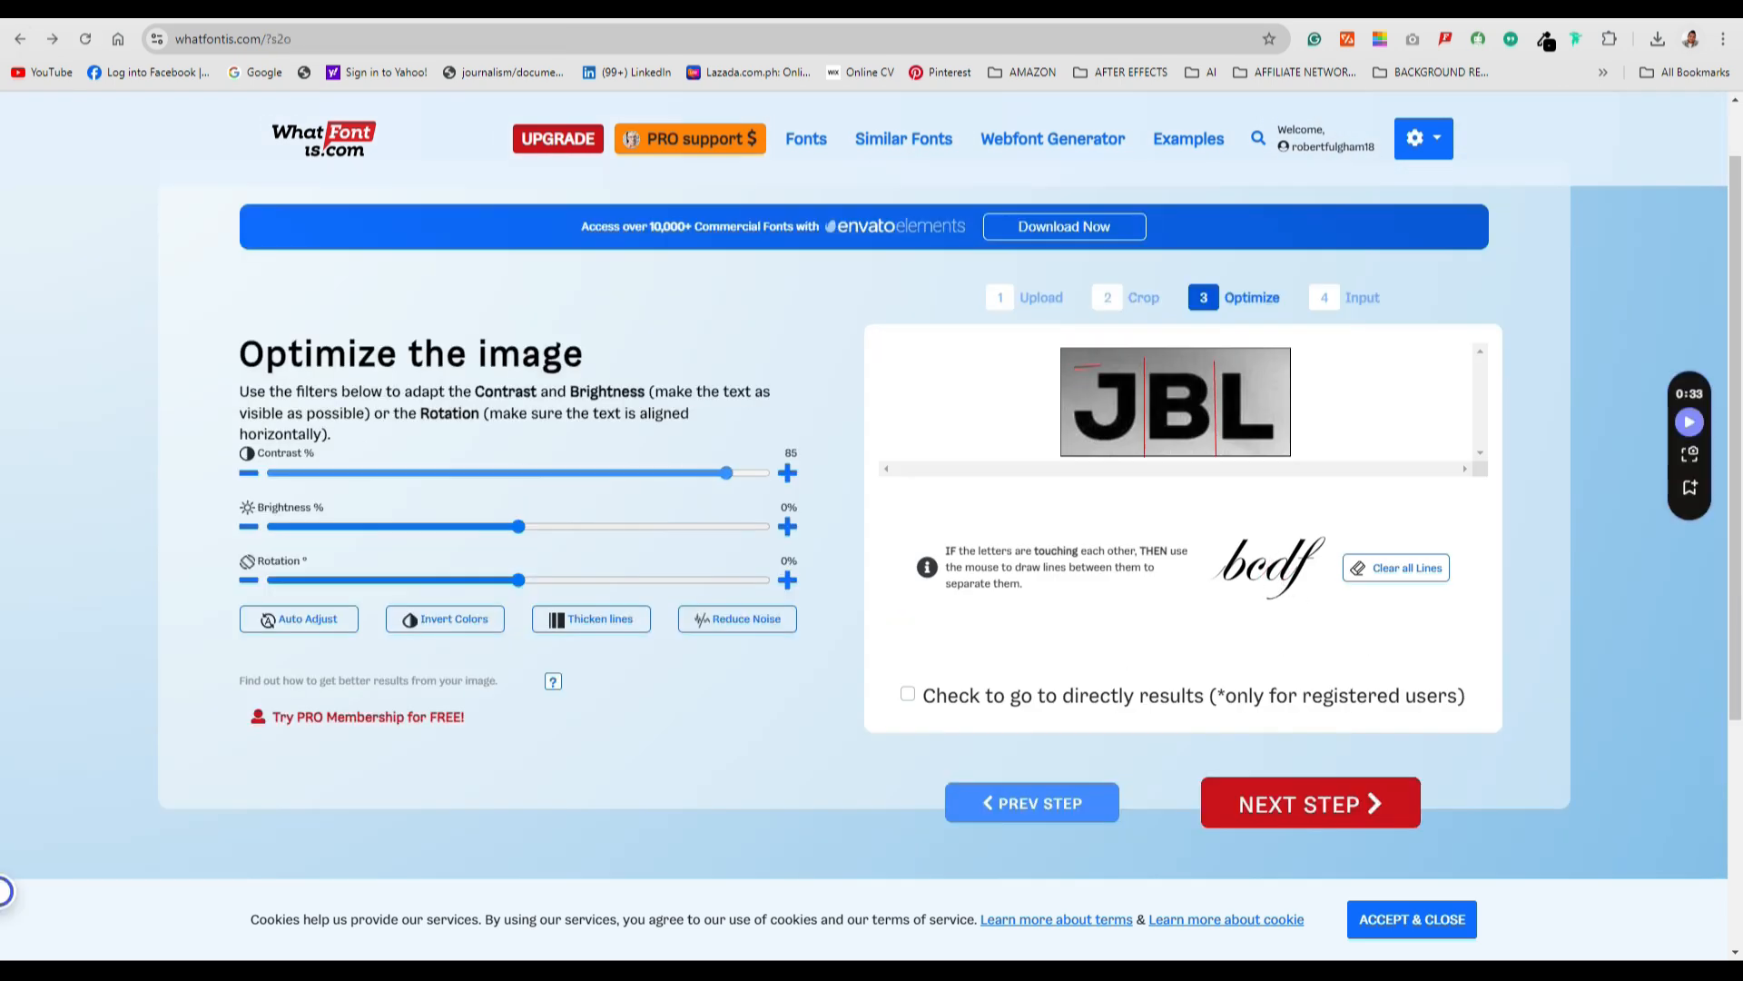
drag(727, 472, 712, 472)
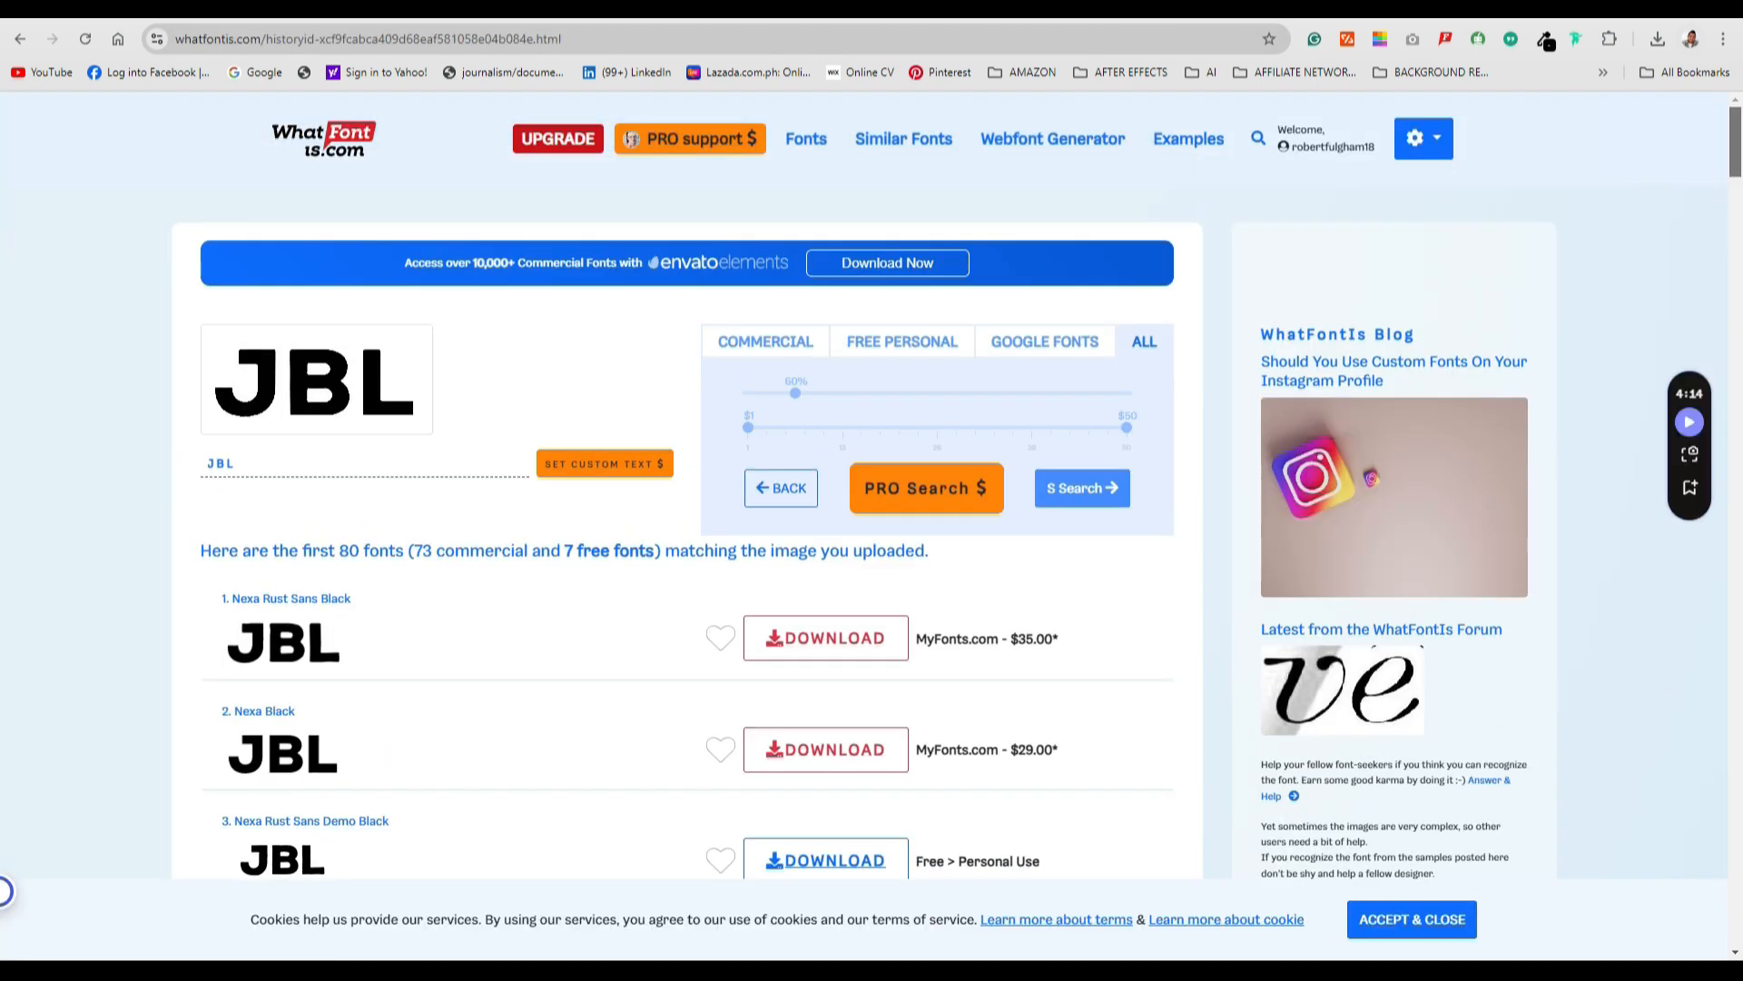
Step: Review the matching fonts and search Google for "Nexa Sans Demo Black Font"
scroll(688, 544, down, 14)
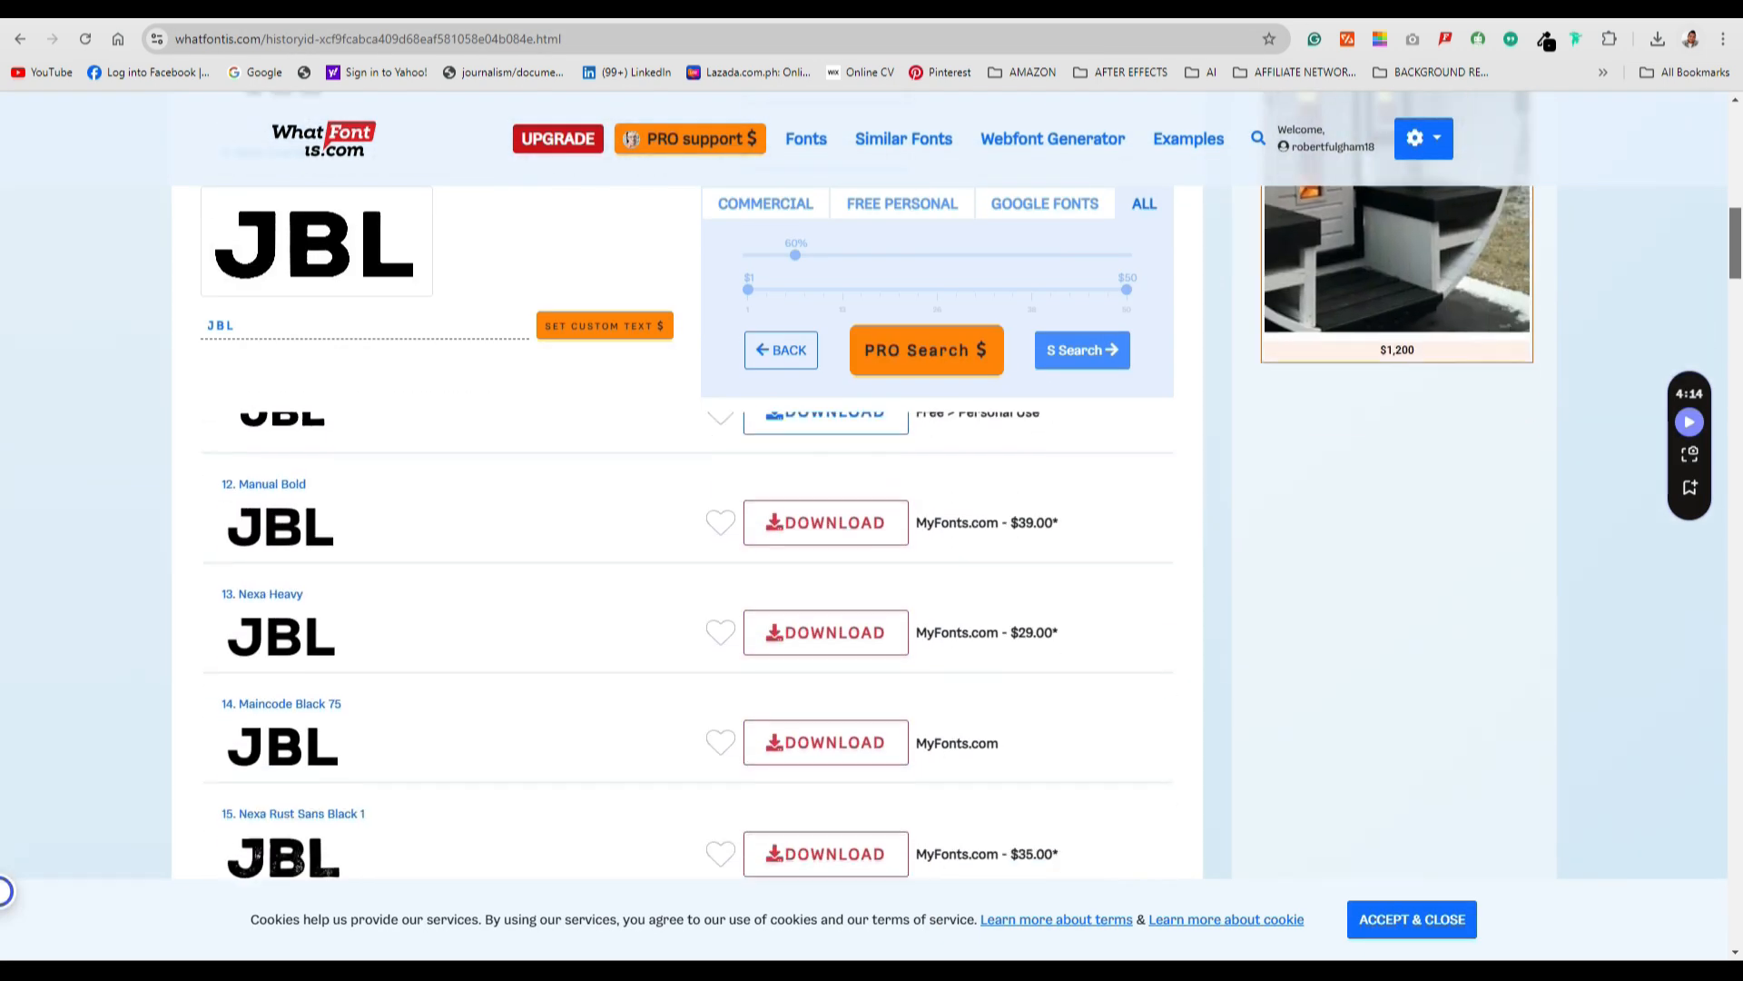
scroll(688, 544, down, 10)
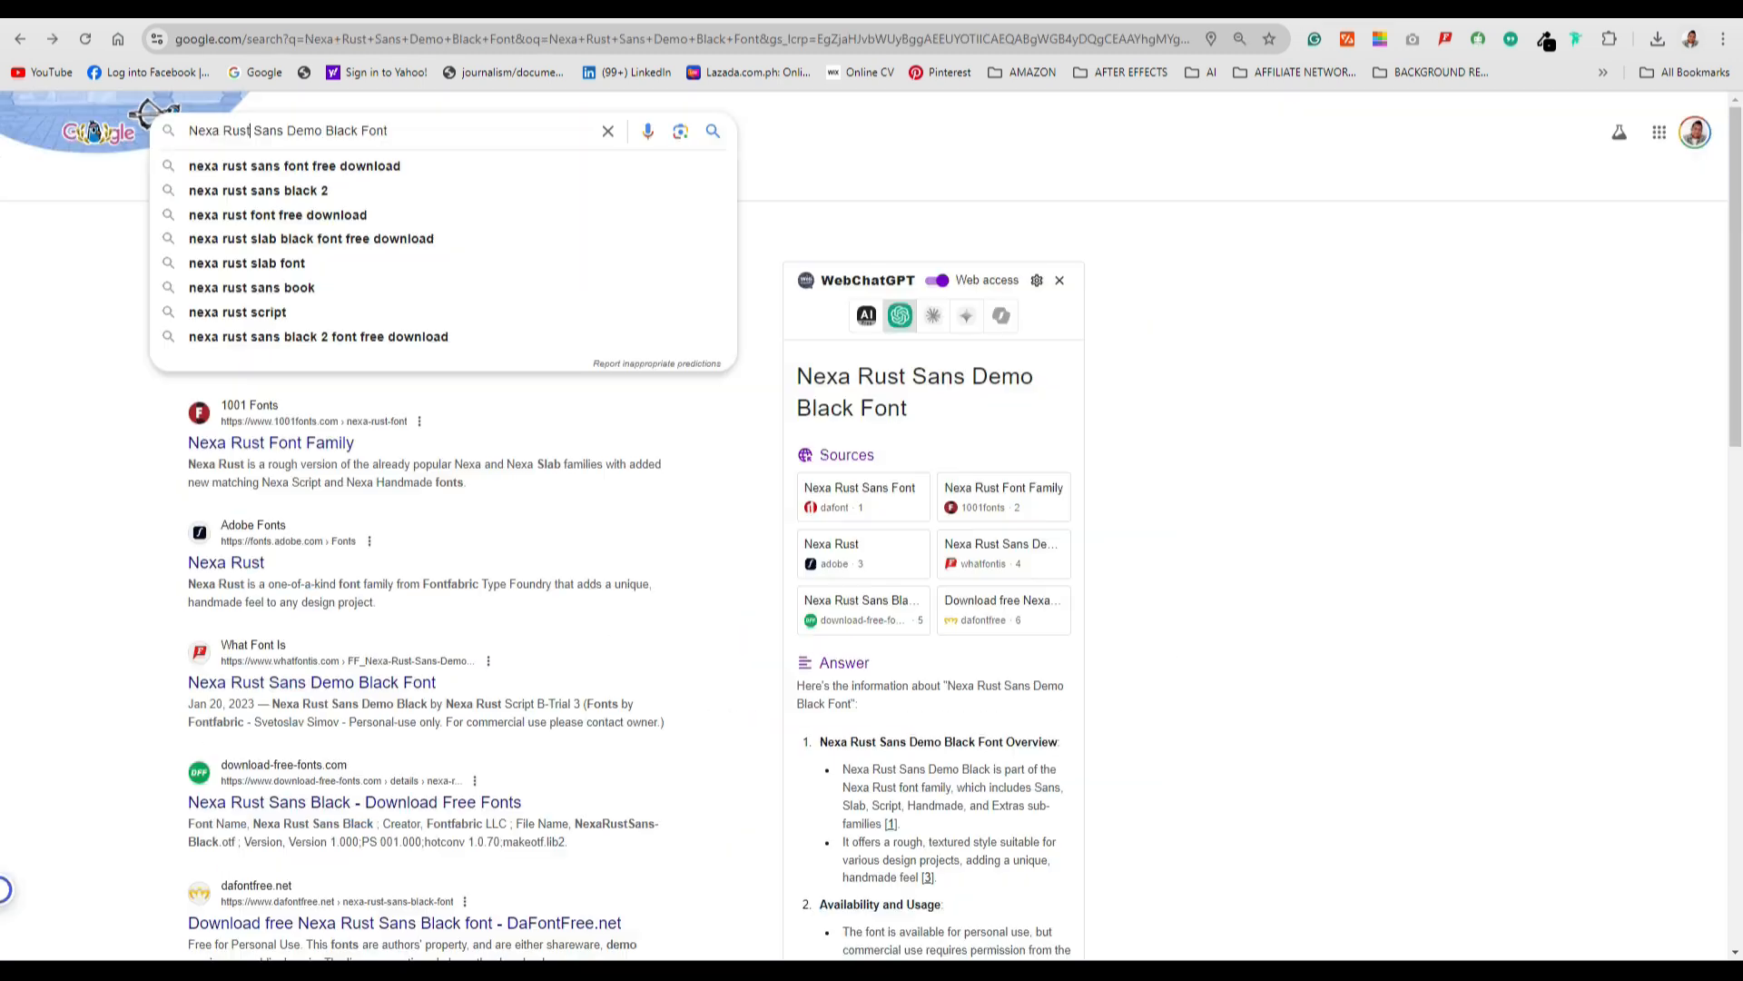
key(BackSpace)
key(BackSpace)
key(BackSpace)
key(Return)
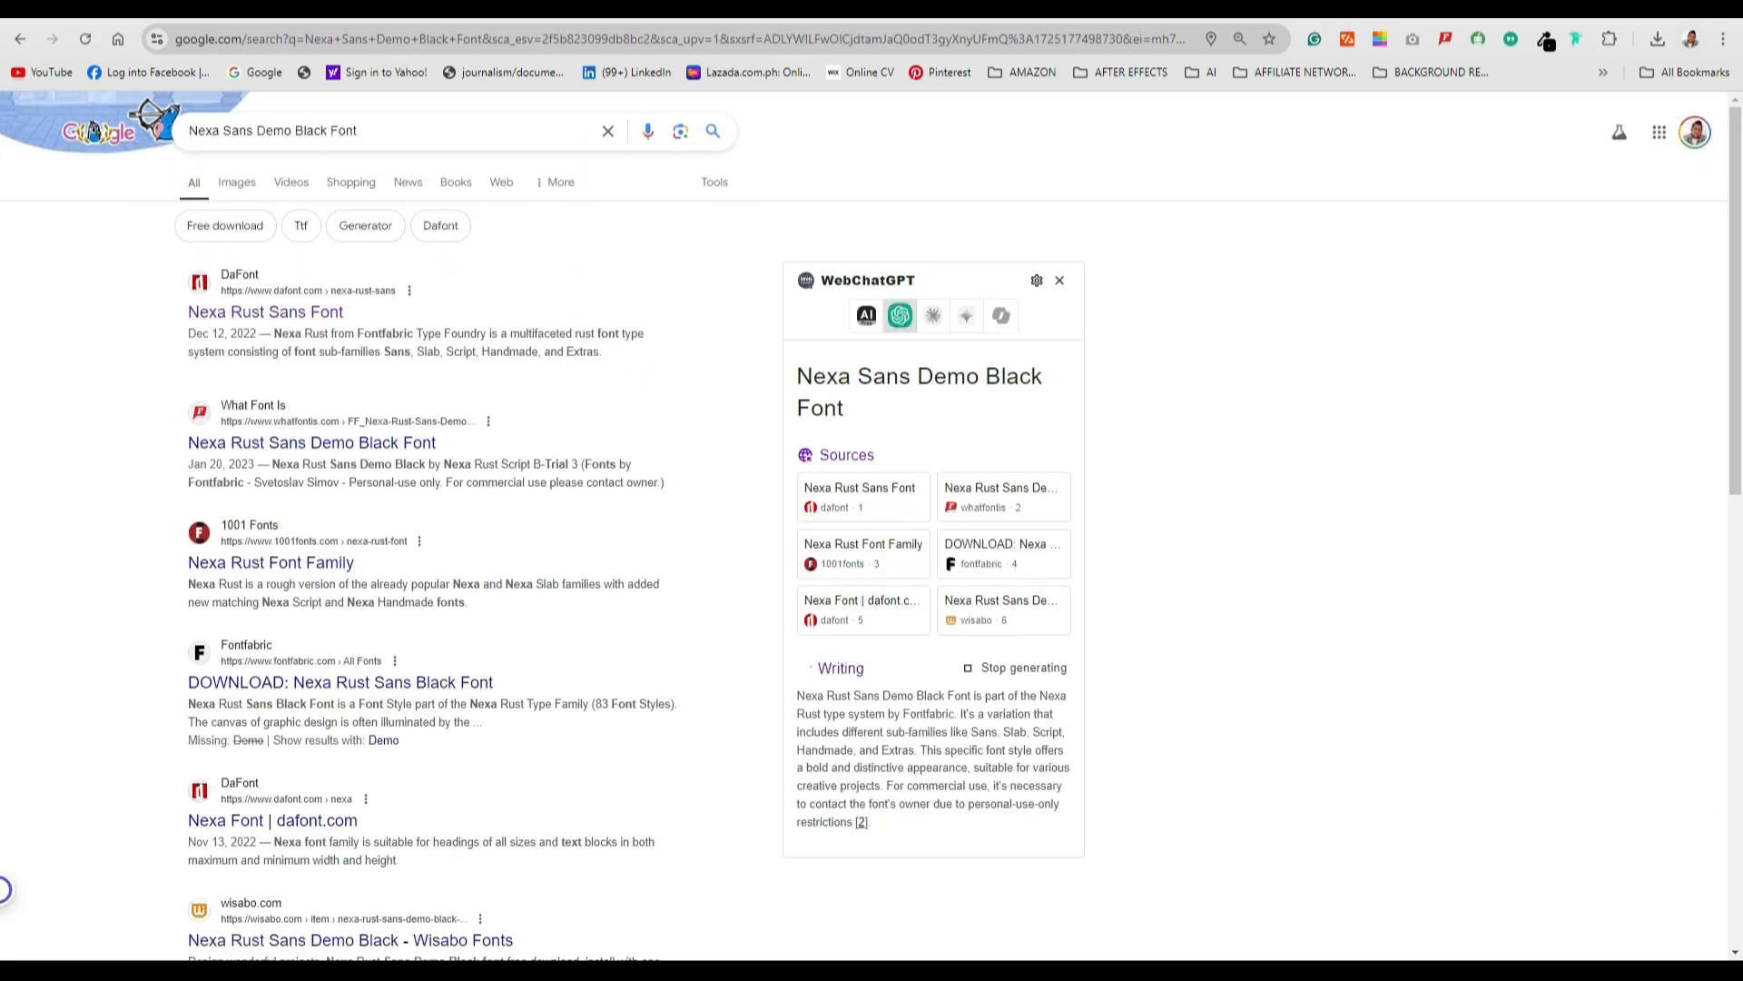
Step: Find the Nexa font by Fontfabric on DaFont and download it
scroll(872, 525, down, 4)
scroll(872, 525, up, 3)
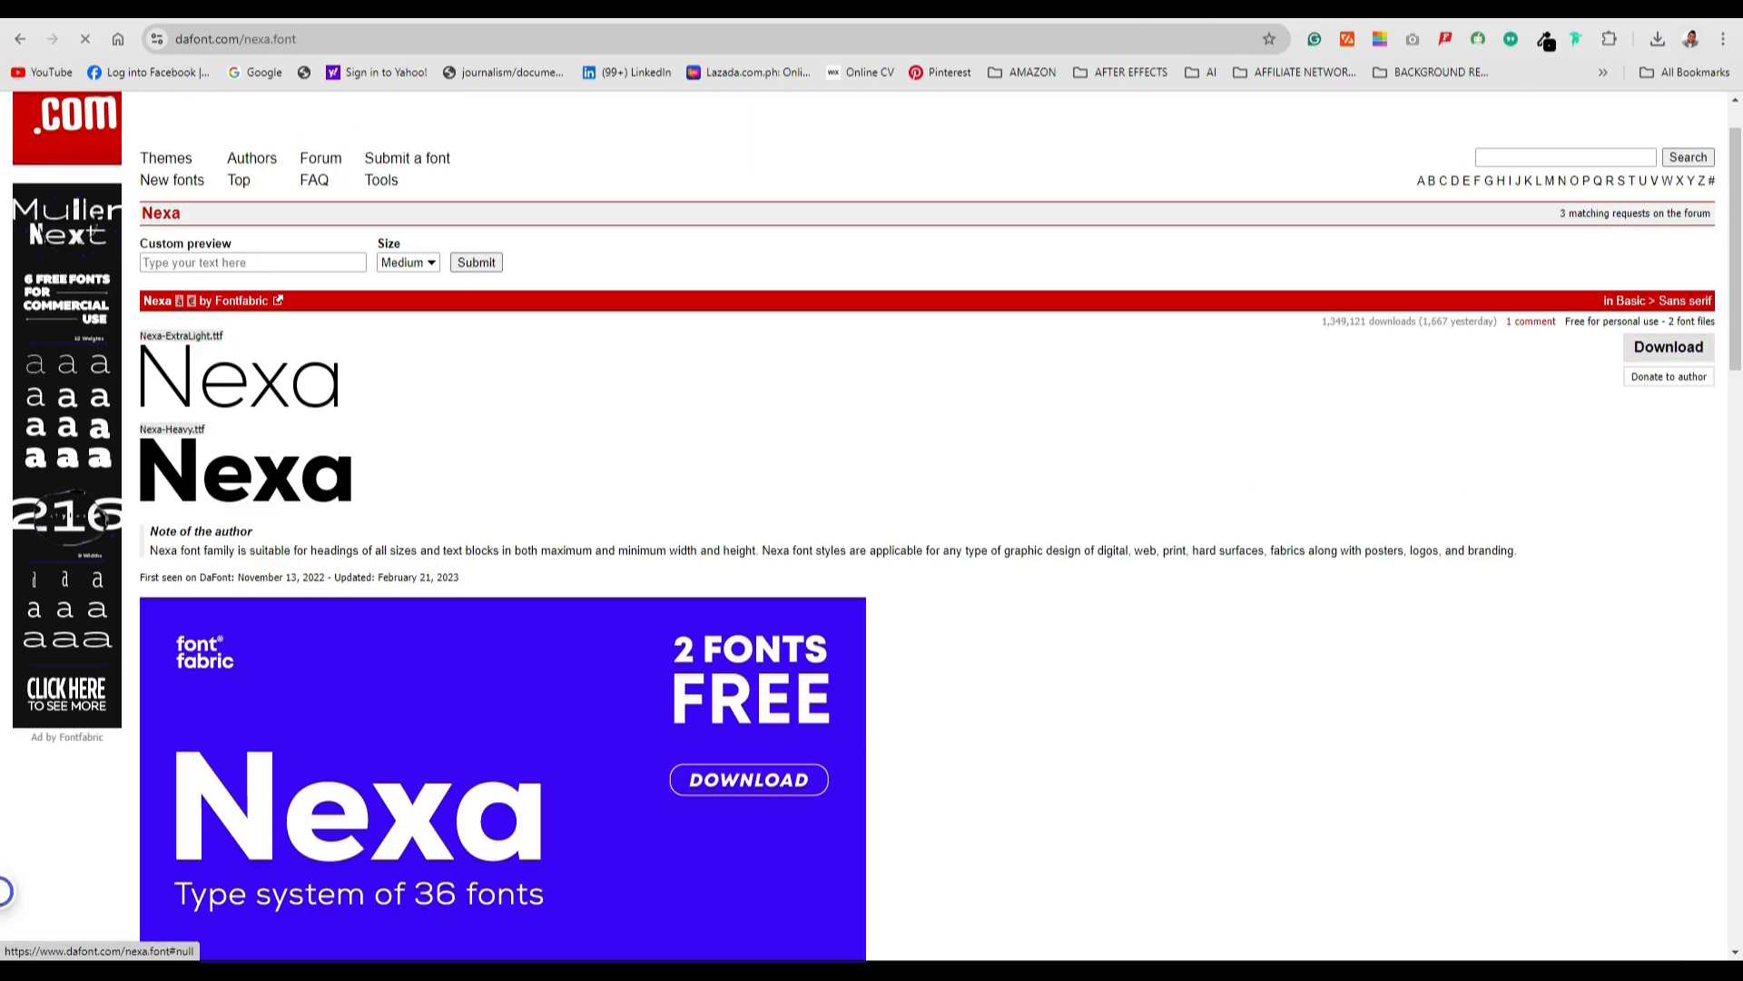
click(1667, 346)
double_click(576, 253)
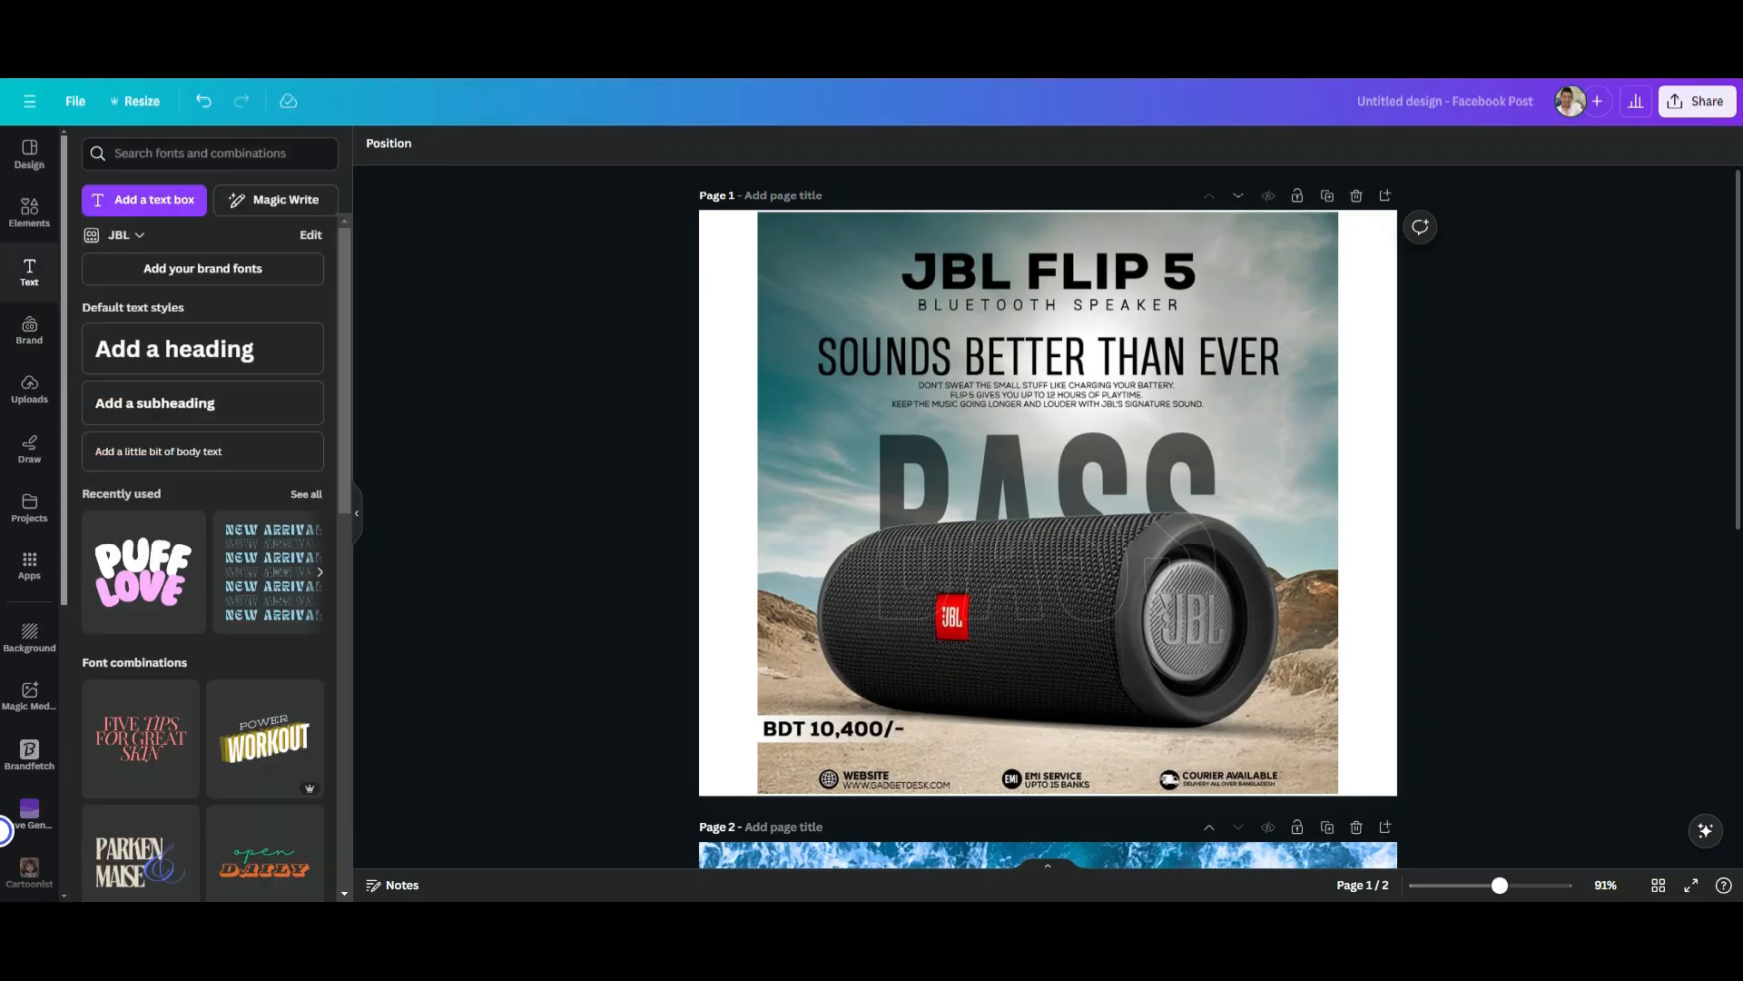
Step: Upload the Nexa Heavy font file to the JBL brand fonts in Canva and use it for the Title style
click(202, 268)
click(1115, 462)
click(599, 460)
click(527, 866)
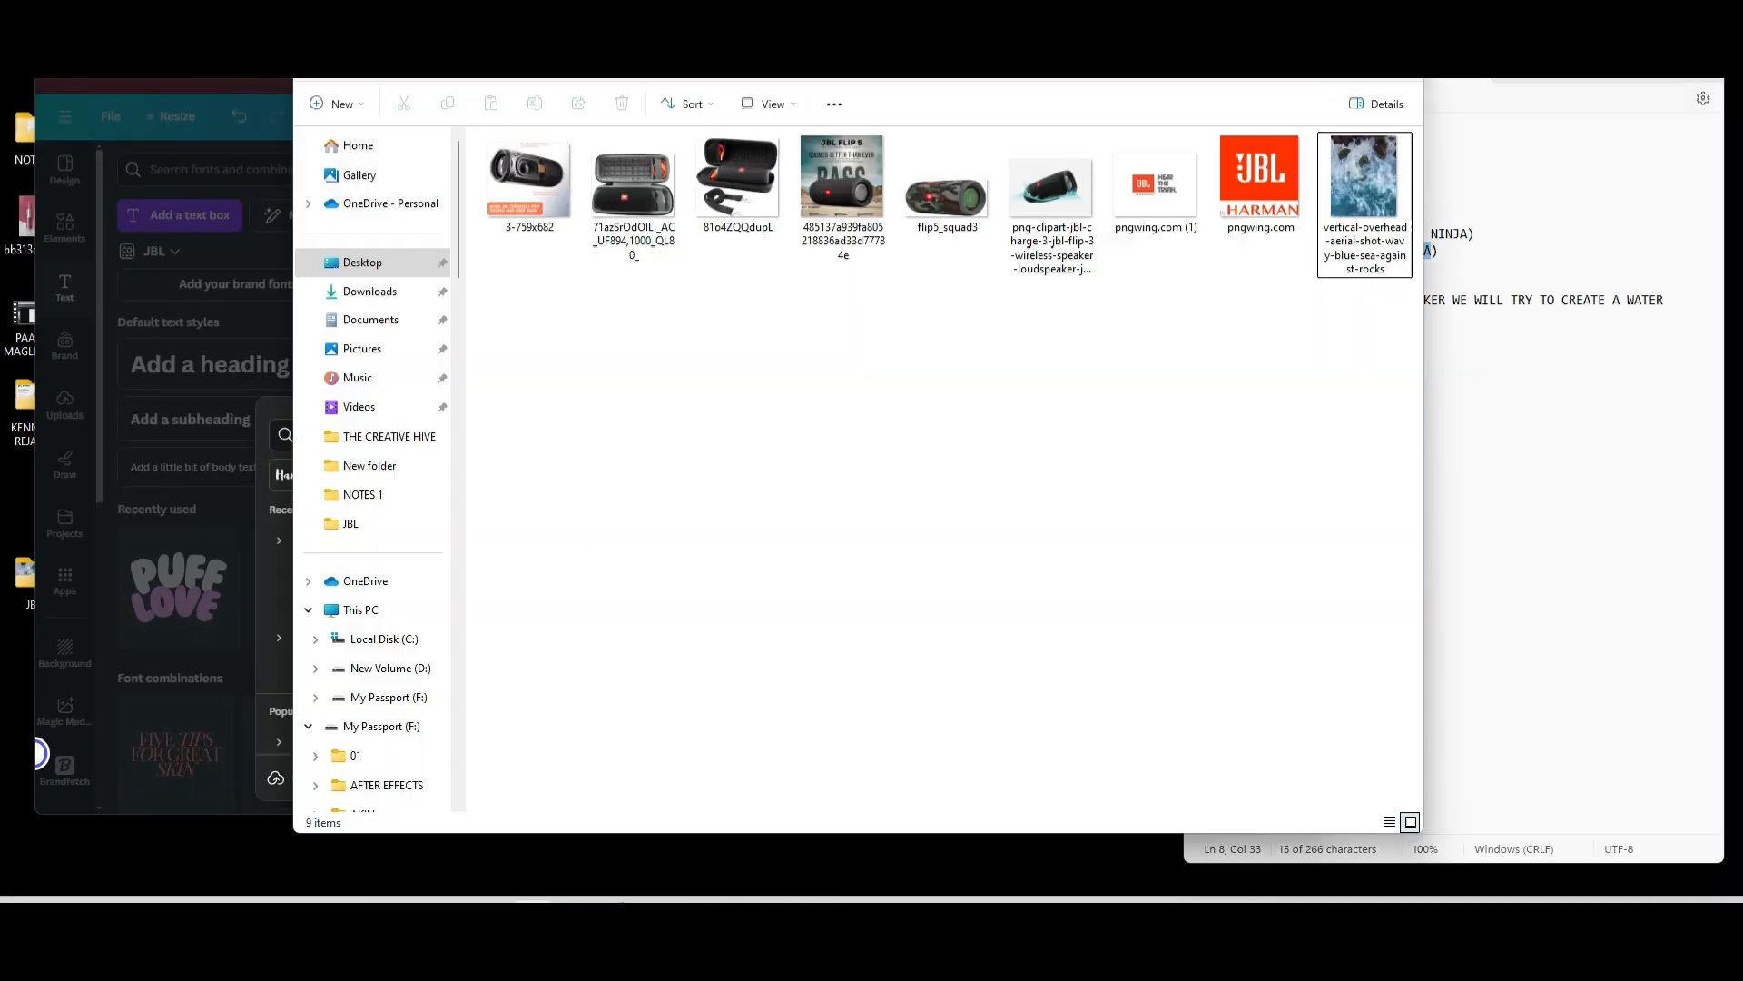
click(370, 291)
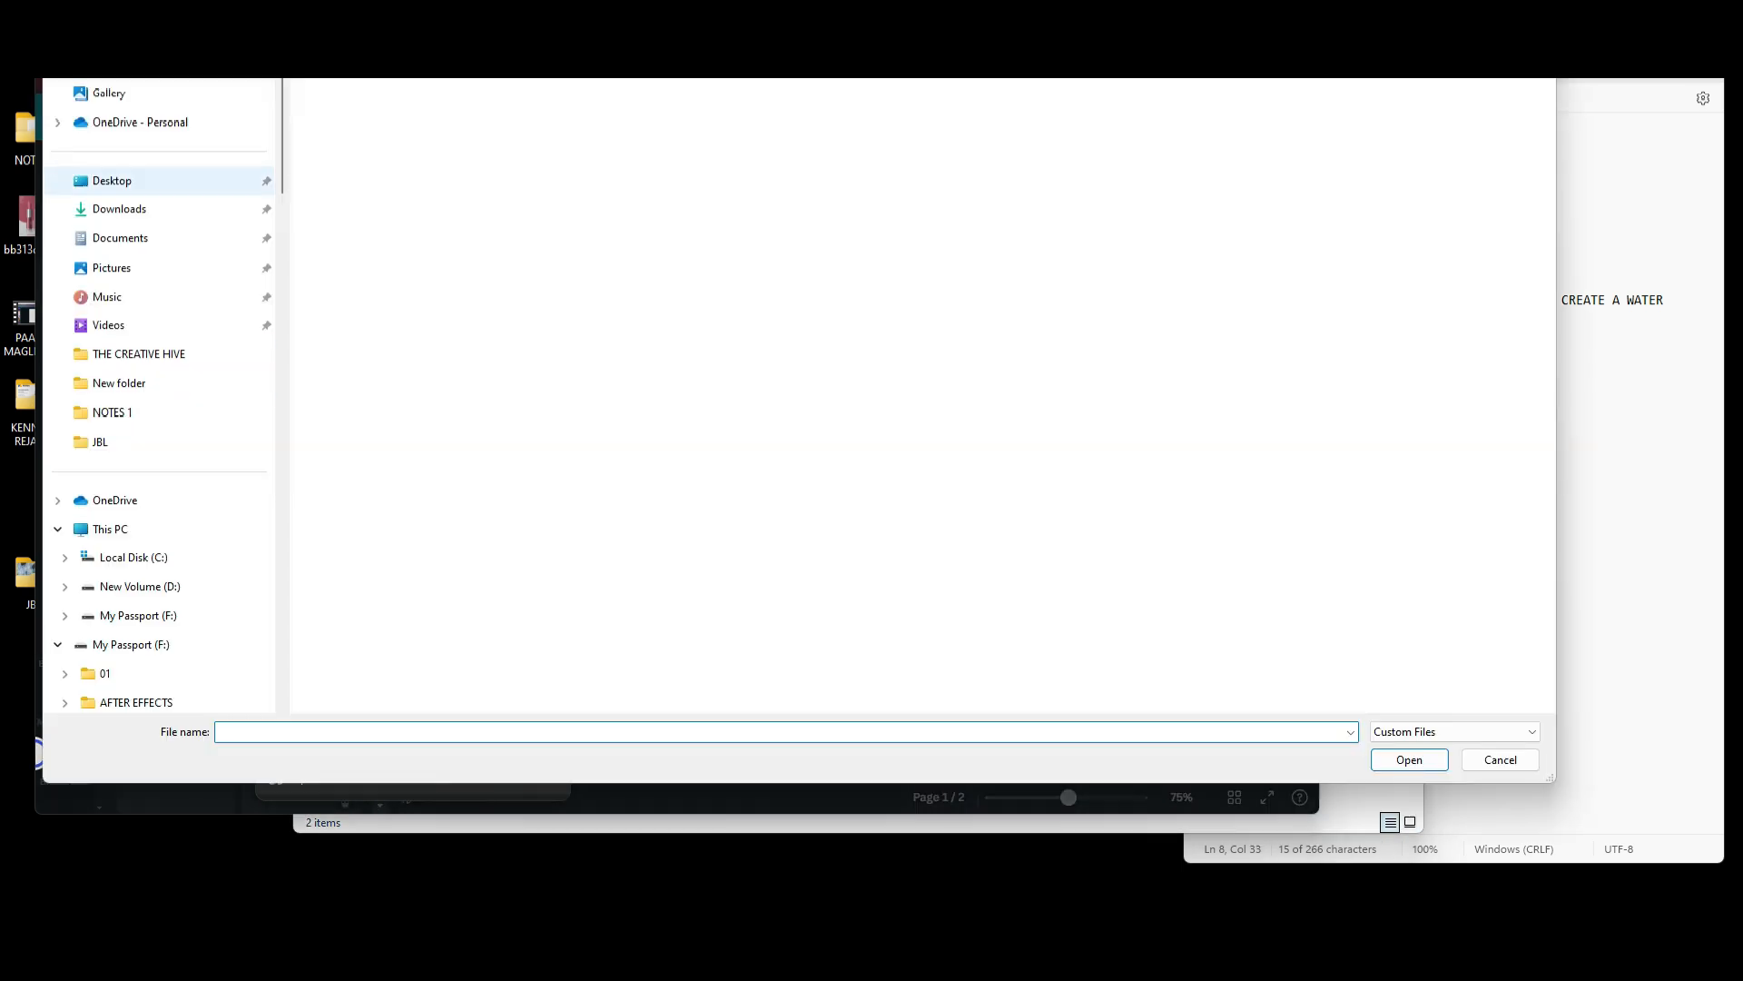
click(370, 133)
key(Return)
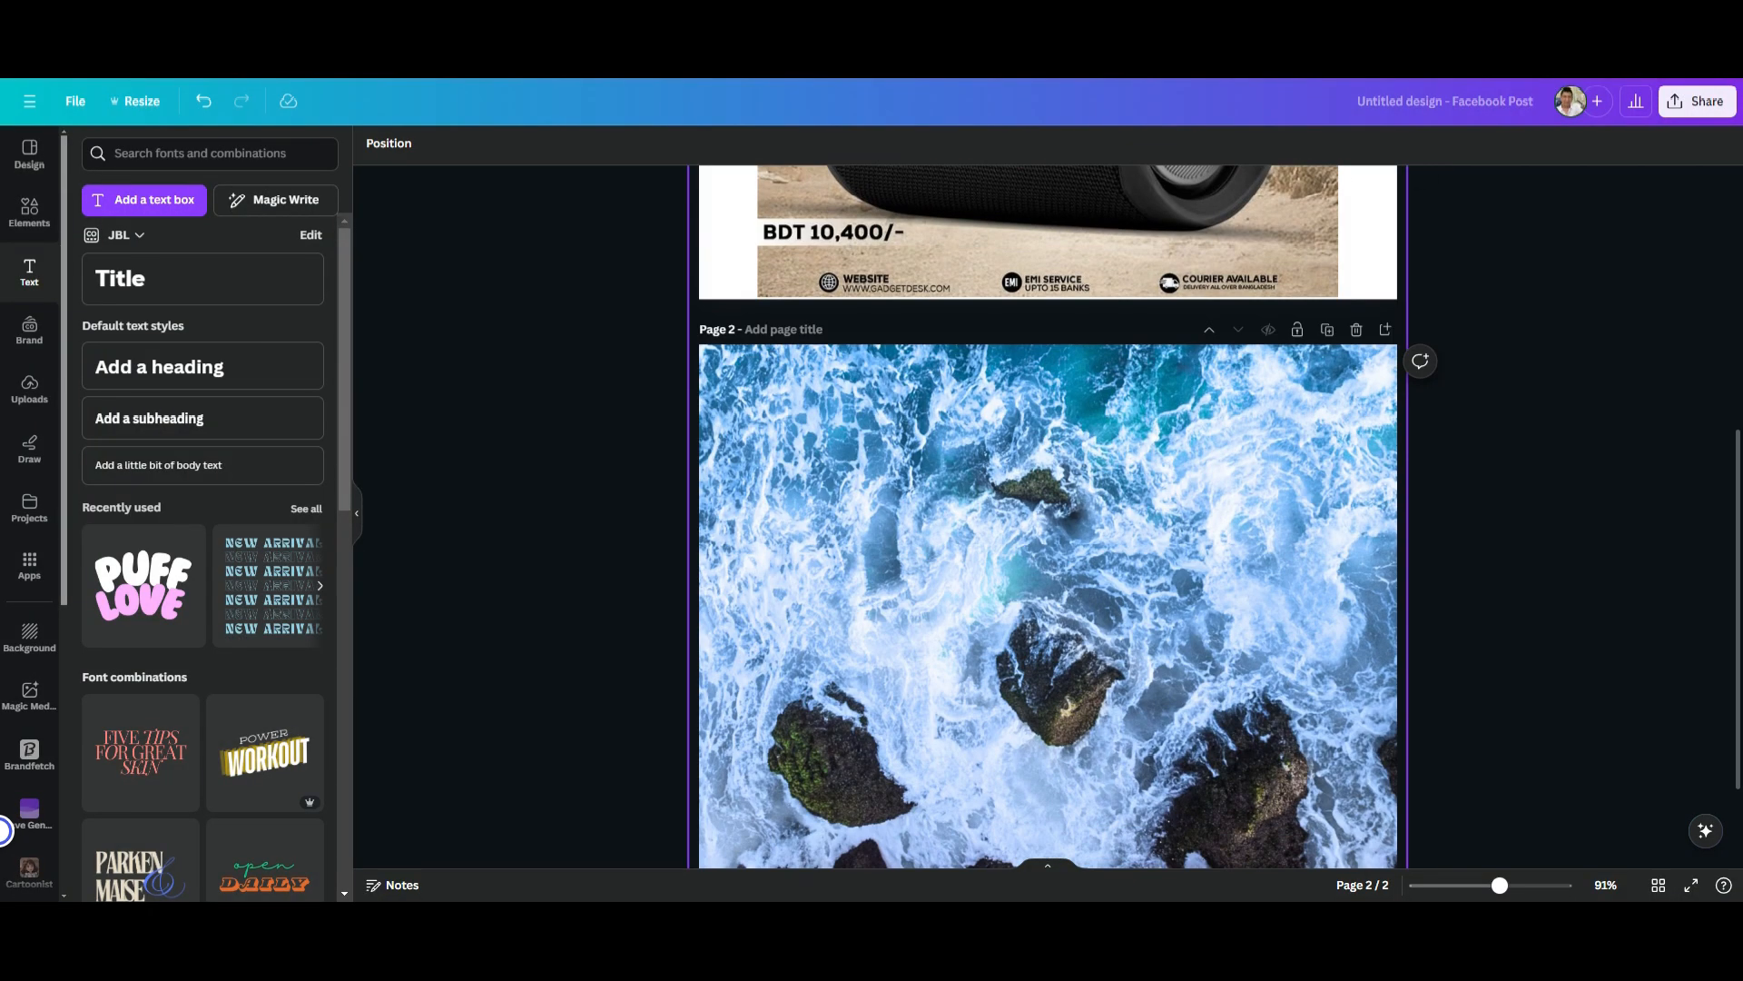
Step: Add a heading reading "JBL" to page 2 and set its font to Nexa Heavy
click(202, 279)
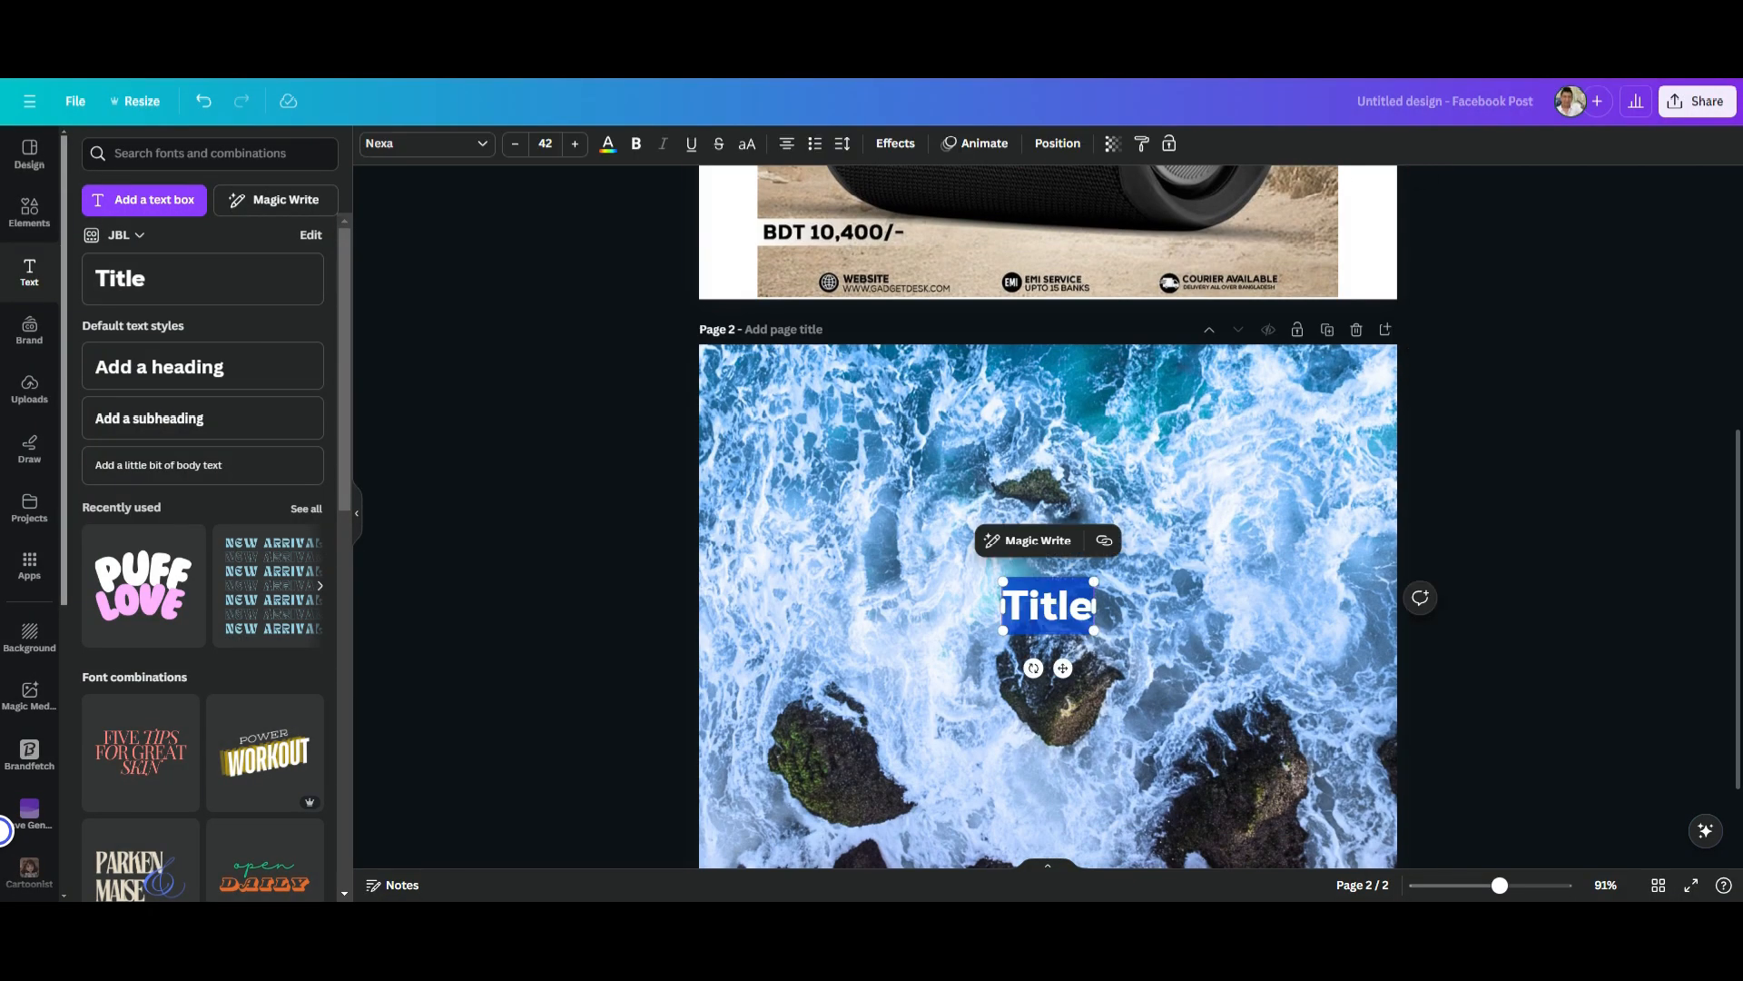
click(202, 366)
text(JBL)
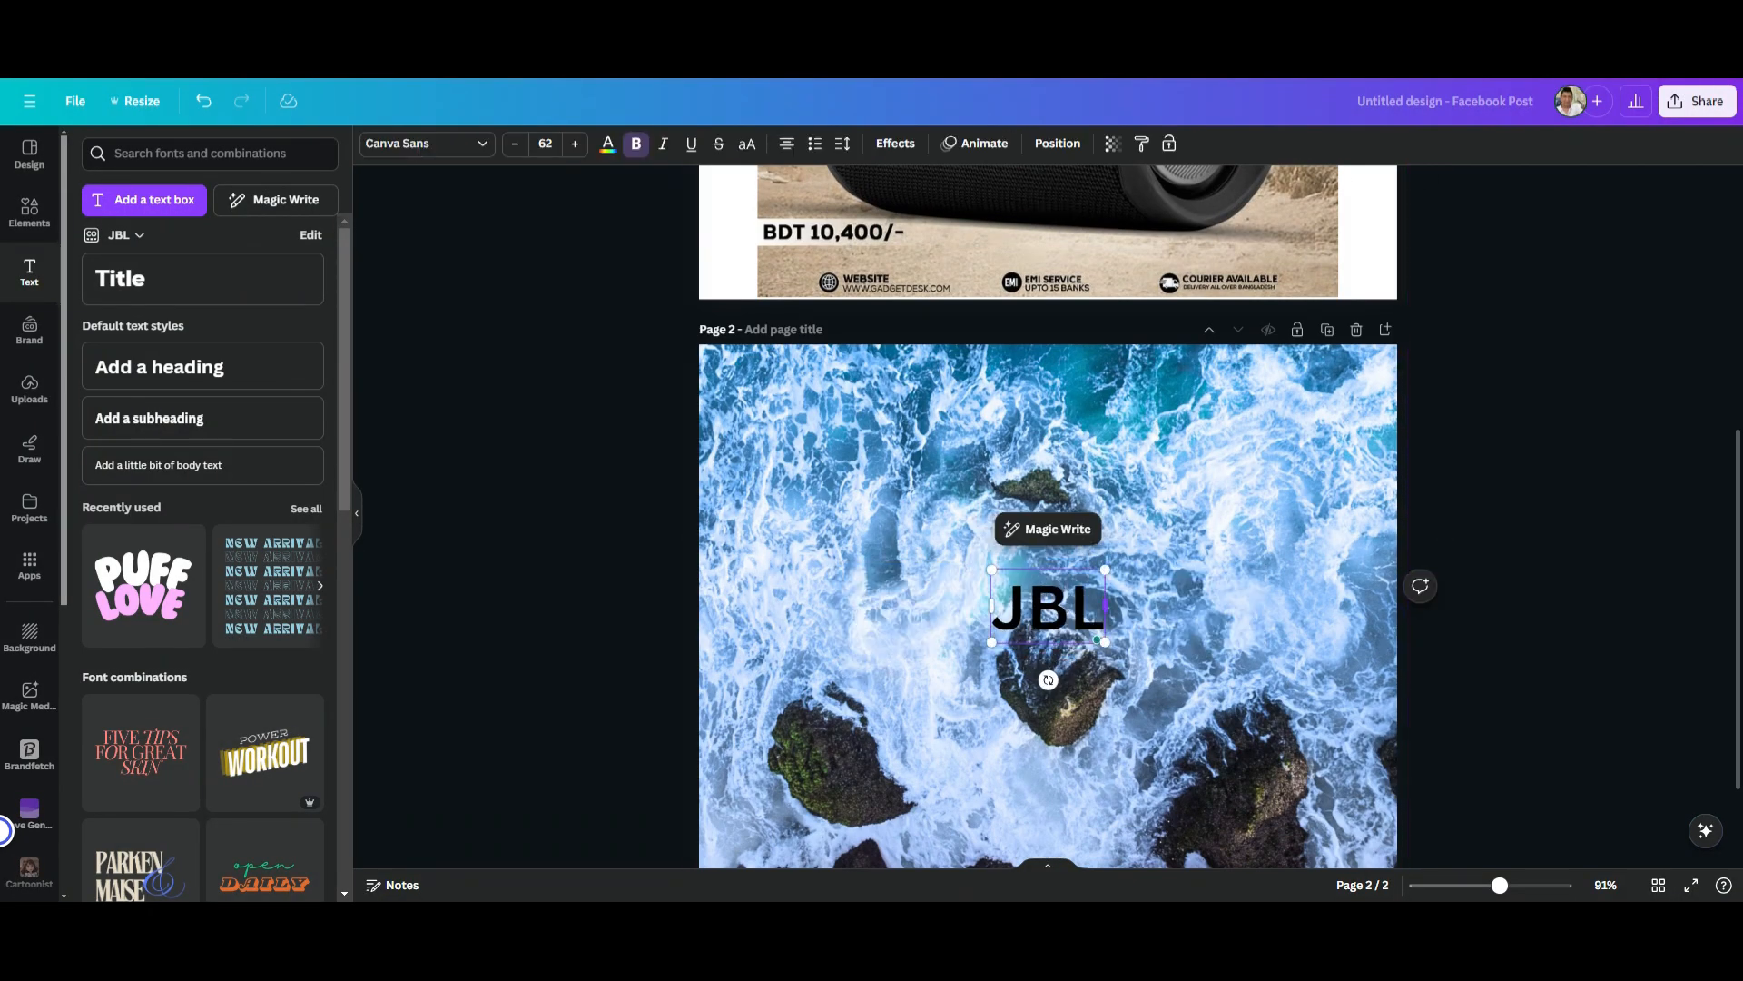
key(ctrl+a)
click(426, 143)
scroll(1047, 515, up, 1)
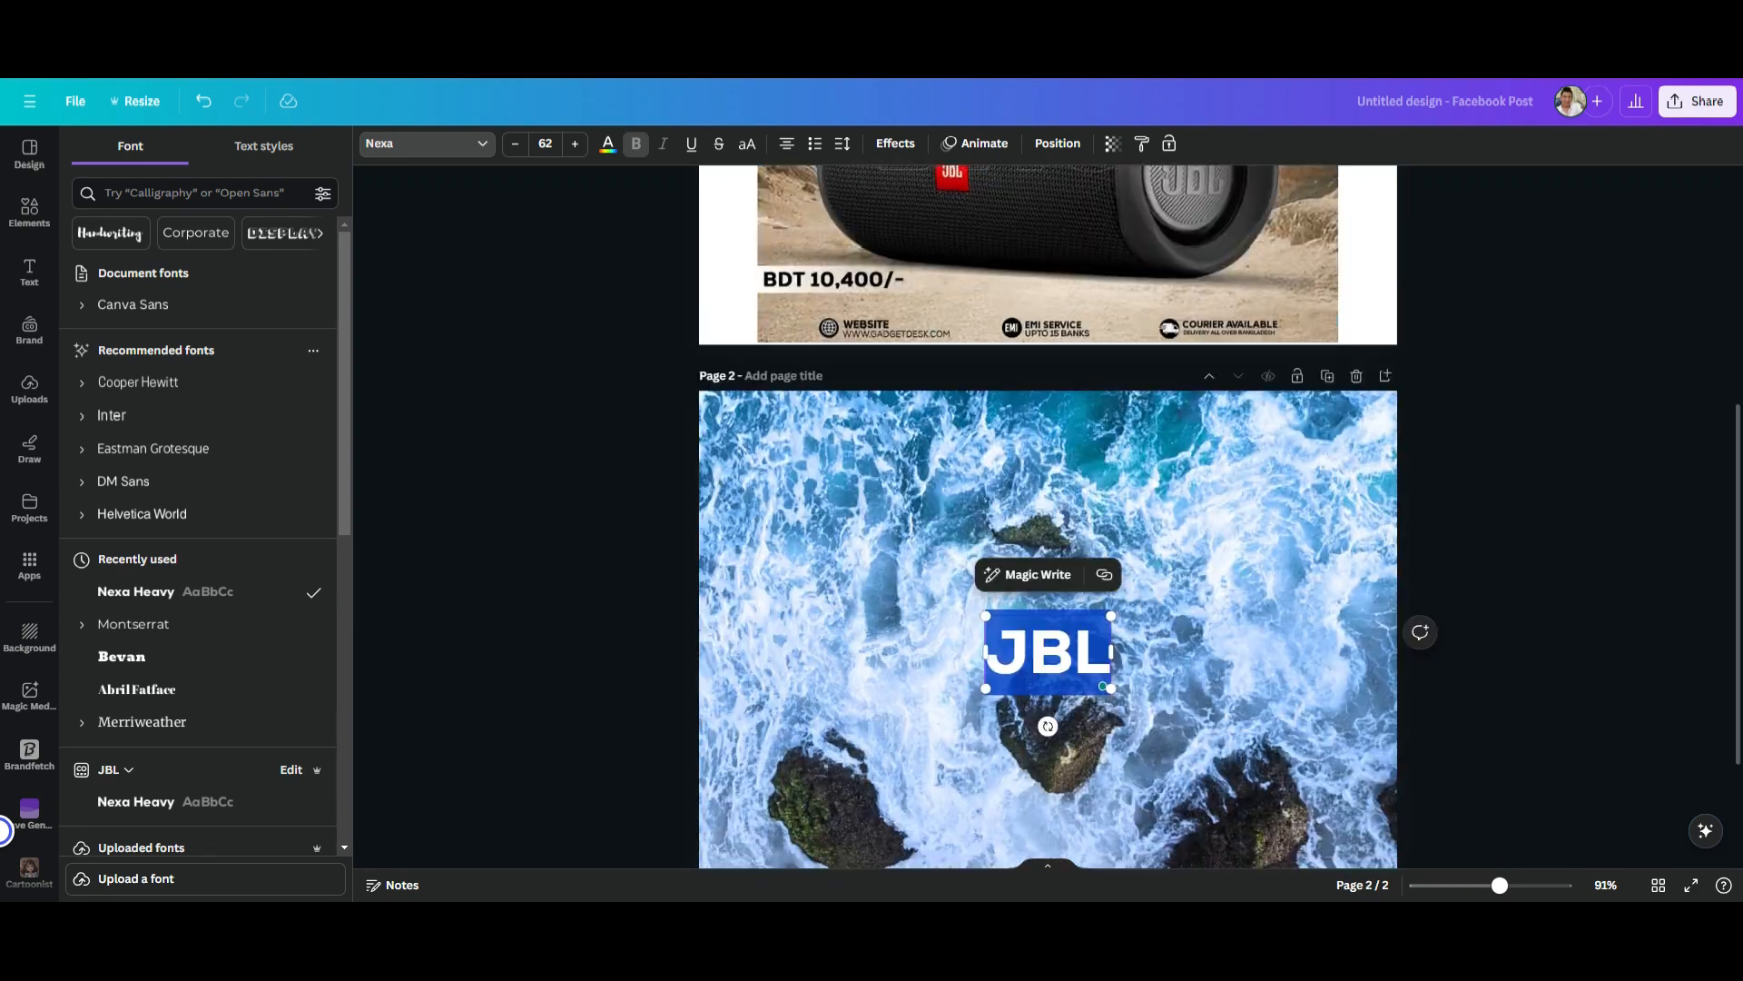
scroll(1048, 516, down, 1)
Step: Complete the heading as "JBL FLIP 5" and move it to the upper centre of the sea photo
key(BackSpace)
click(1048, 509)
drag(1048, 630, 1048, 450)
key(ctrl+r)
key(Escape)
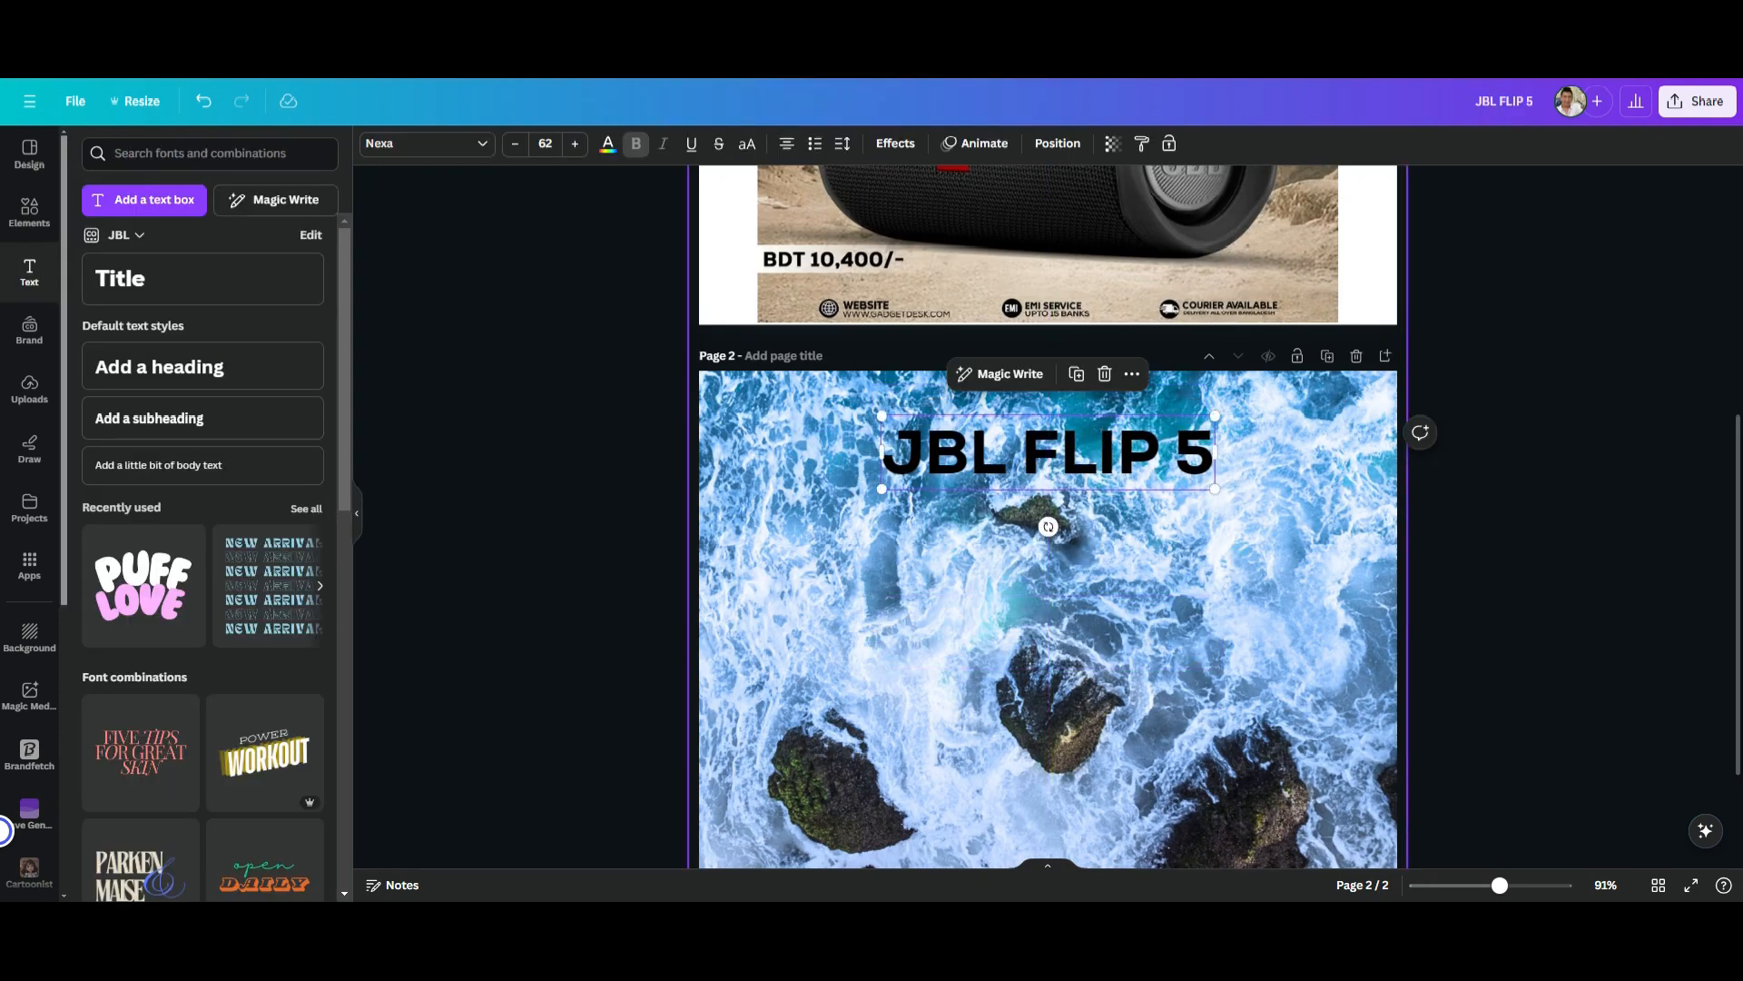
Step: Try a "BLUETOOTH SPEAKER" subtitle in Nexa at size 24 below the heading
click(1047, 630)
scroll(1048, 516, up, 5)
scroll(1048, 516, down, 4)
key(t)
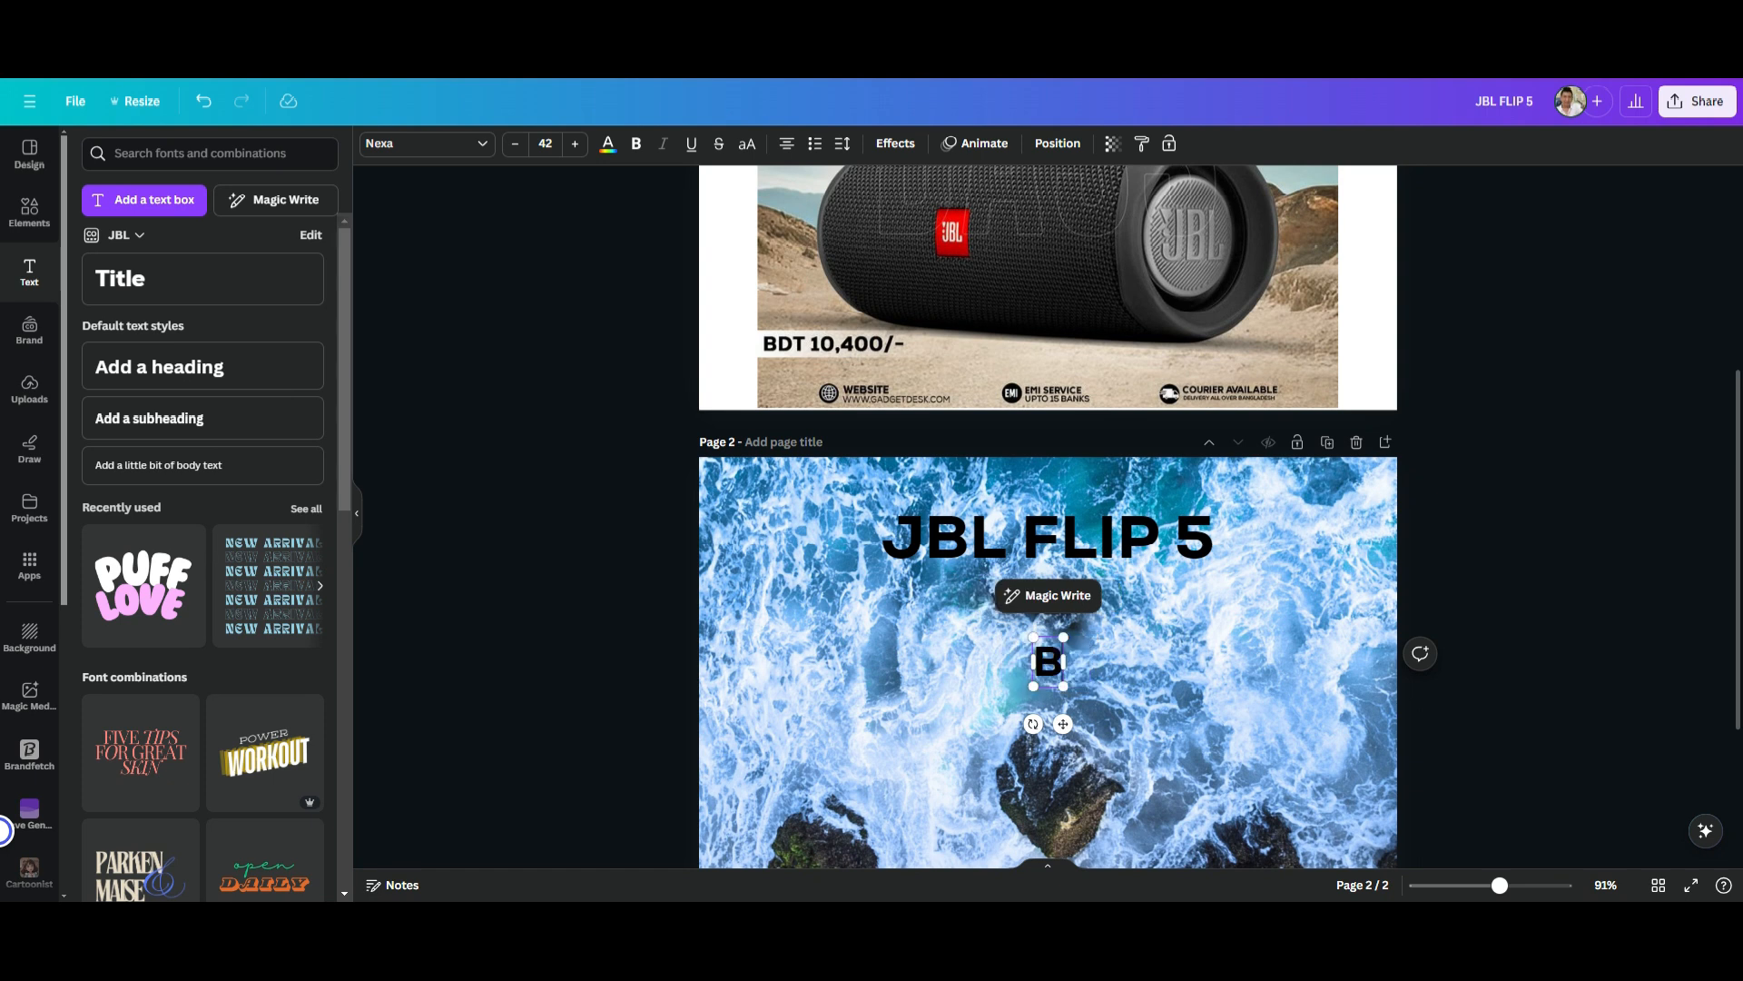
key(ctrl+a)
click(427, 143)
click(545, 144)
click(545, 432)
scroll(1047, 516, up, 1)
scroll(1047, 516, down, 1)
click(29, 271)
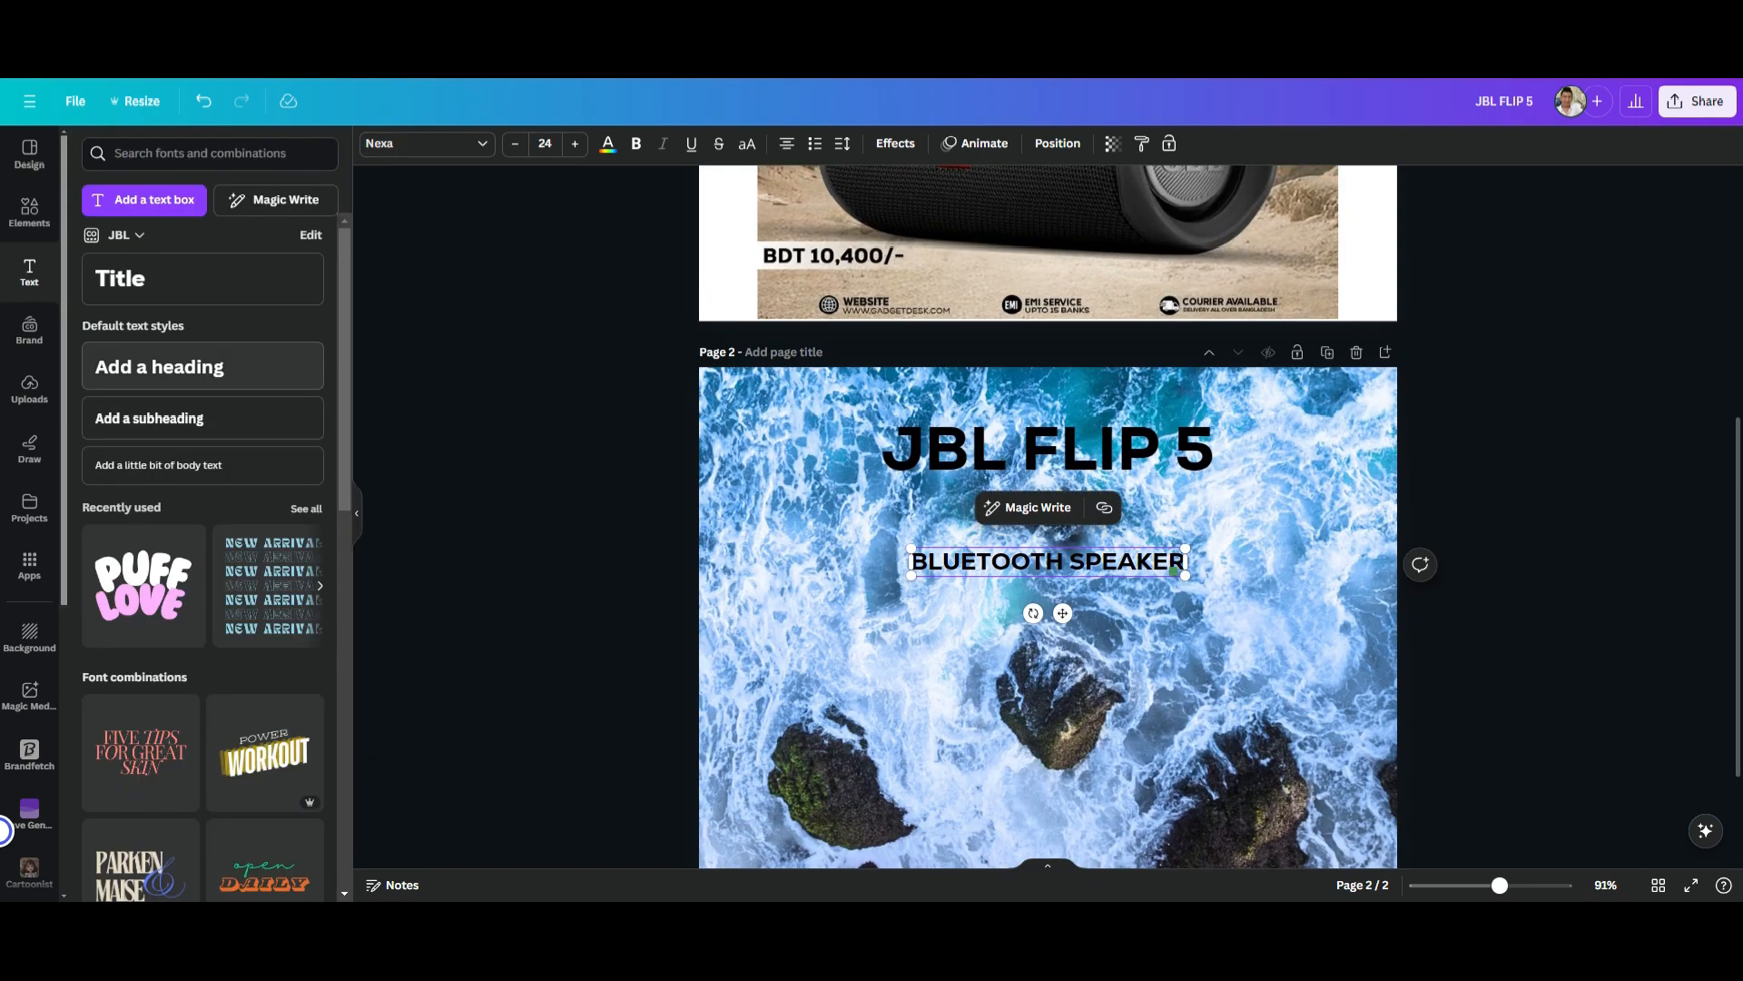
click(201, 418)
click(126, 235)
key(Escape)
scroll(201, 545, down, 3)
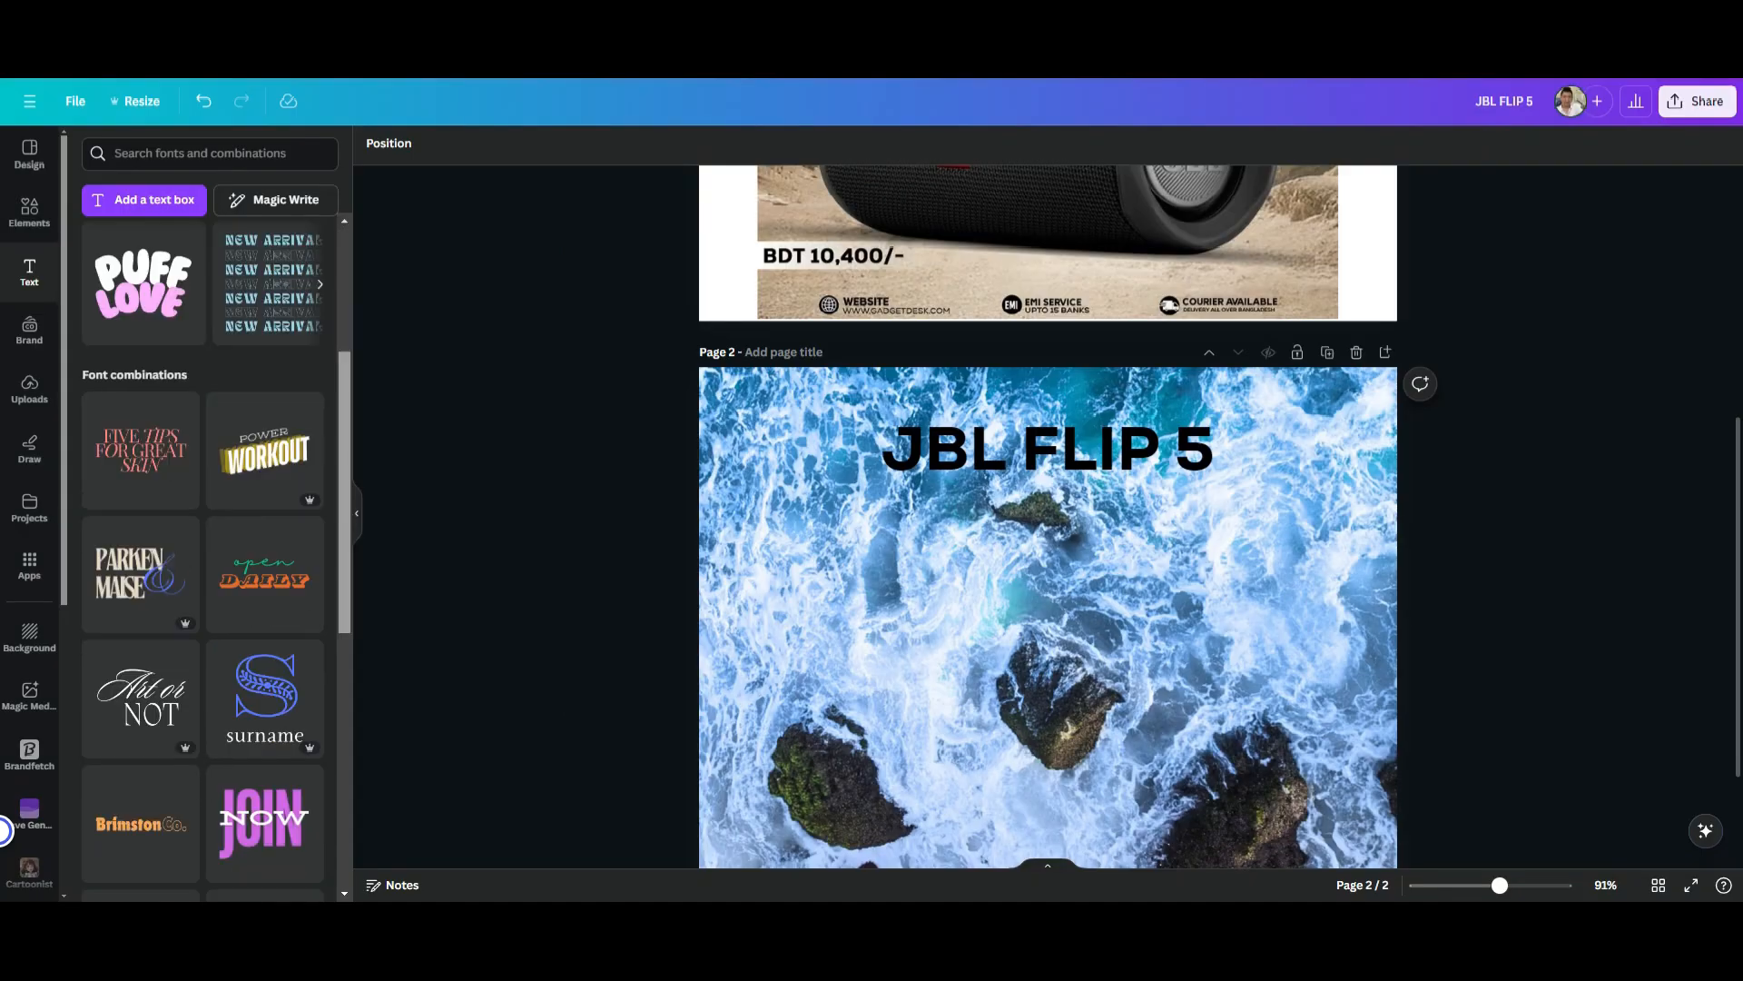
Step: Upload the Nexa-ExtraLight font file to the JBL brand kit and save the brand font settings
scroll(202, 545, up, 3)
click(29, 330)
click(310, 581)
click(254, 262)
click(202, 262)
click(163, 708)
click(323, 93)
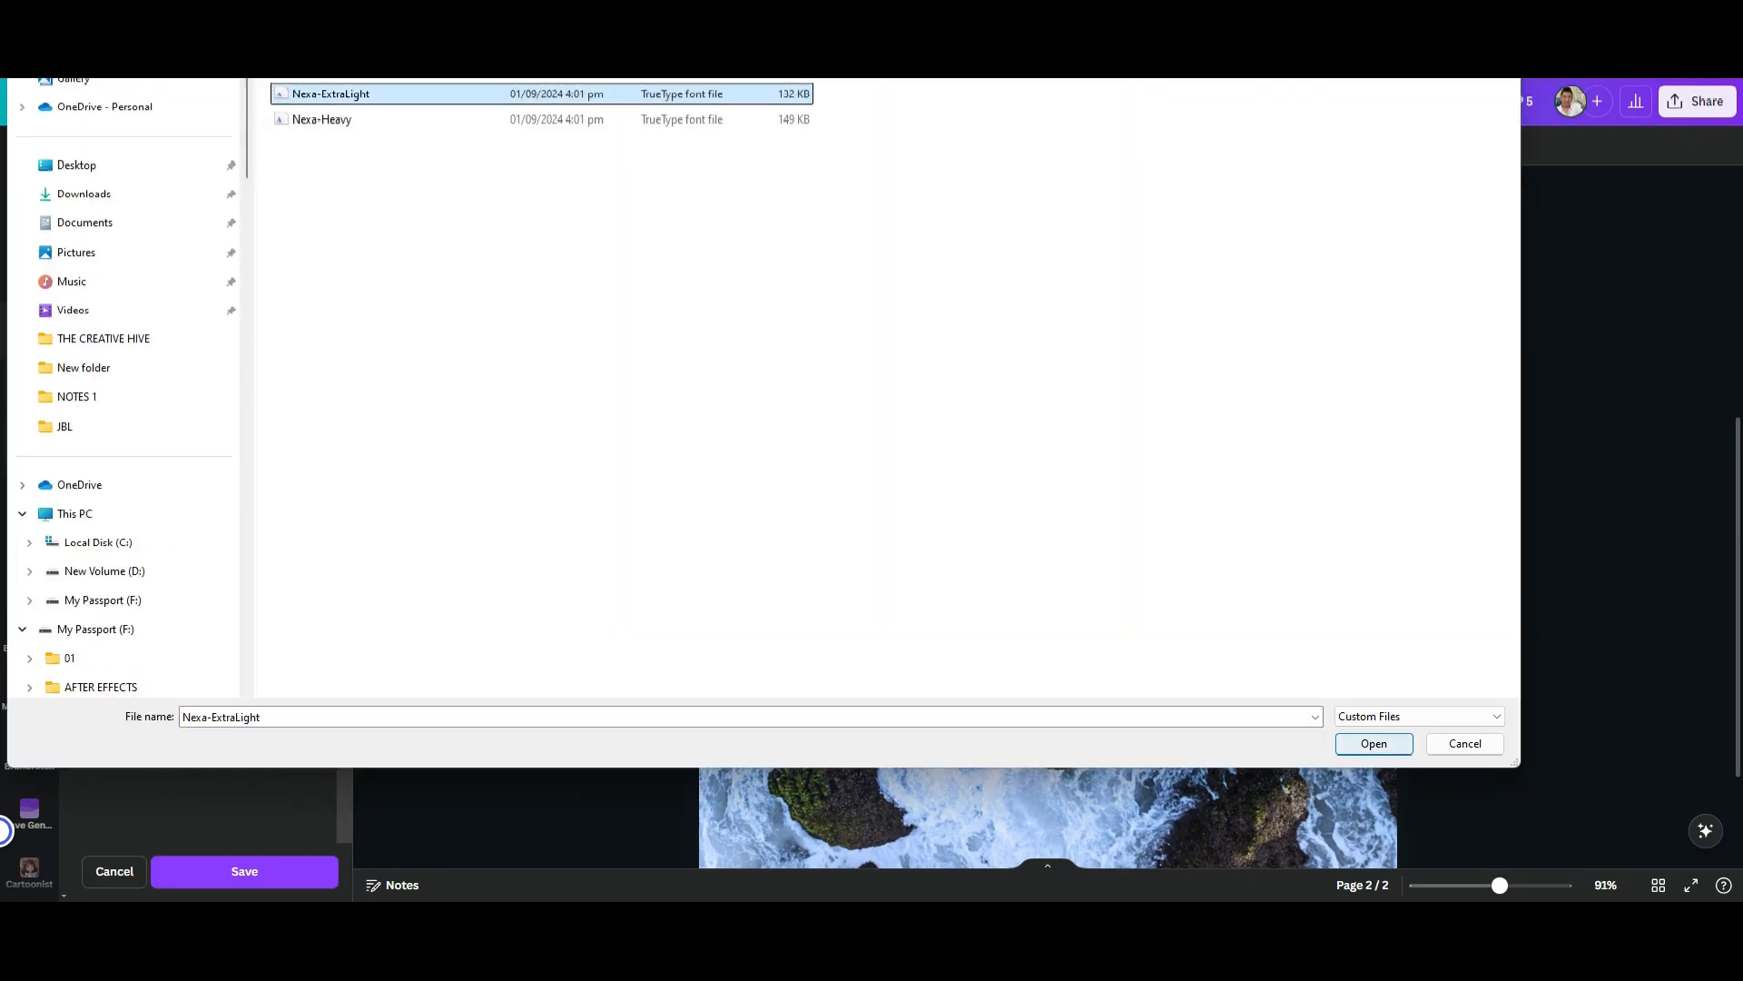
click(1374, 743)
click(244, 870)
Step: Add a "BLUETOOTH SPEAKER" subheading on page 2 and set its font to Nexa Regular at size 24
click(29, 270)
click(201, 418)
text(BLUETOOTH SPEAKER)
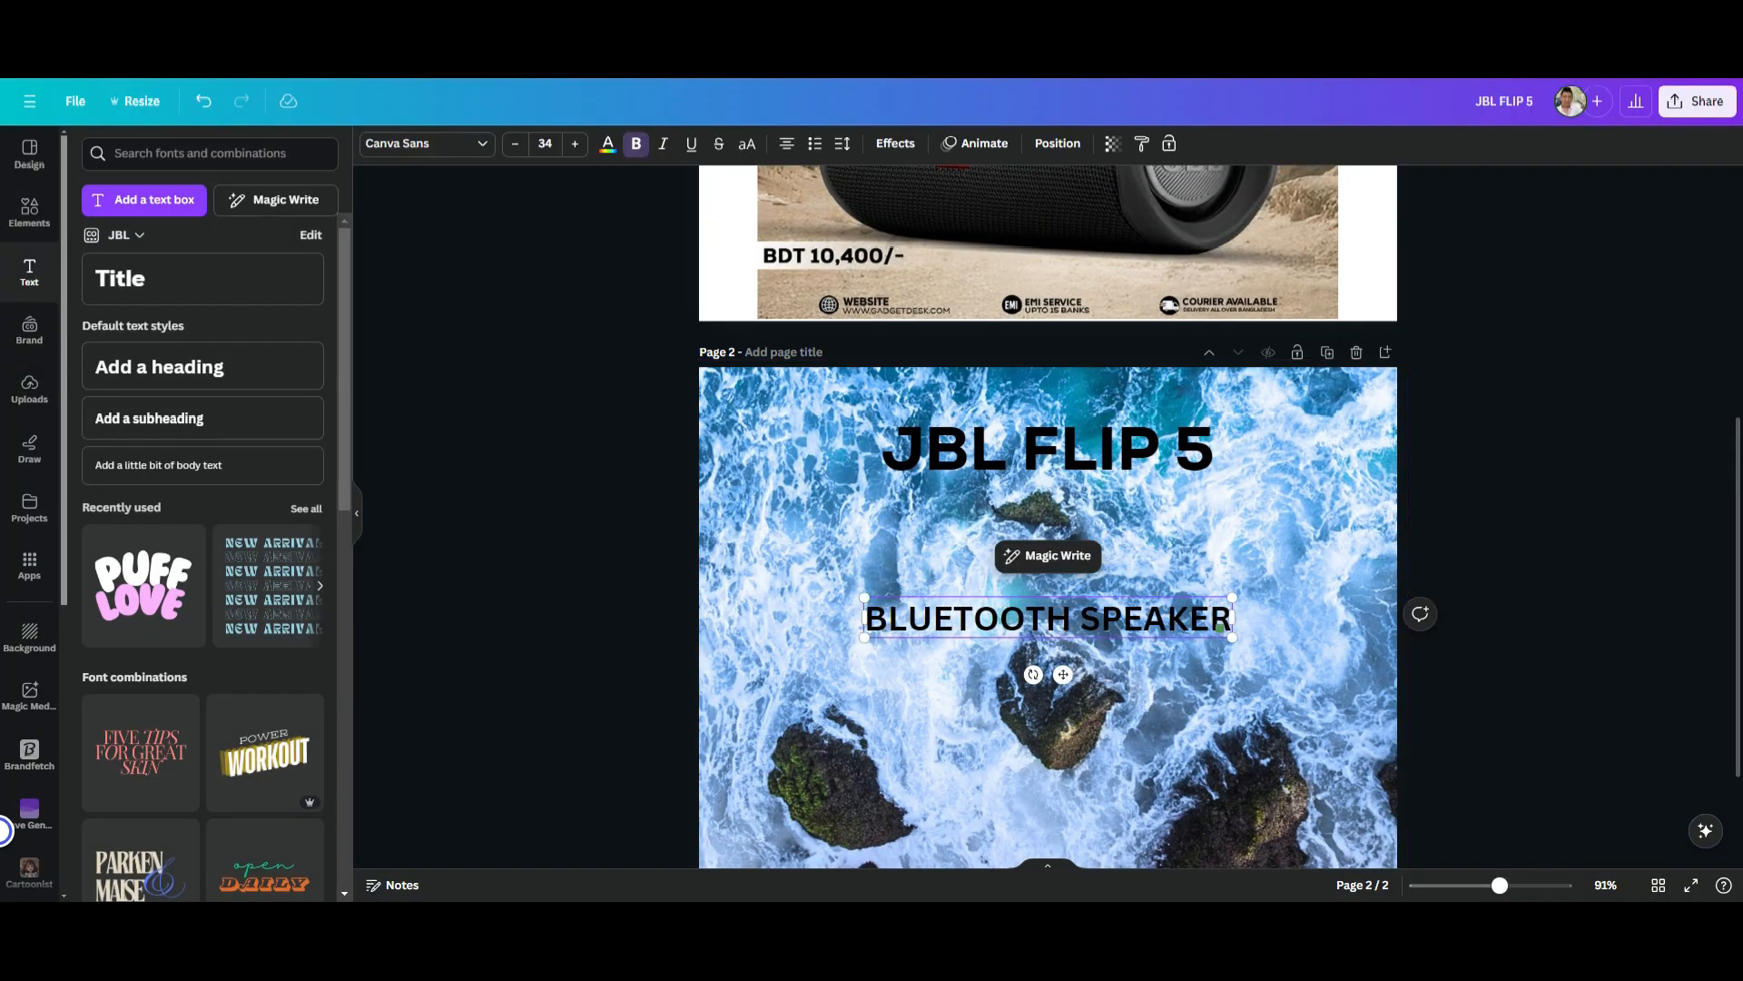
key(ctrl+a)
key(ctrl+shift+f)
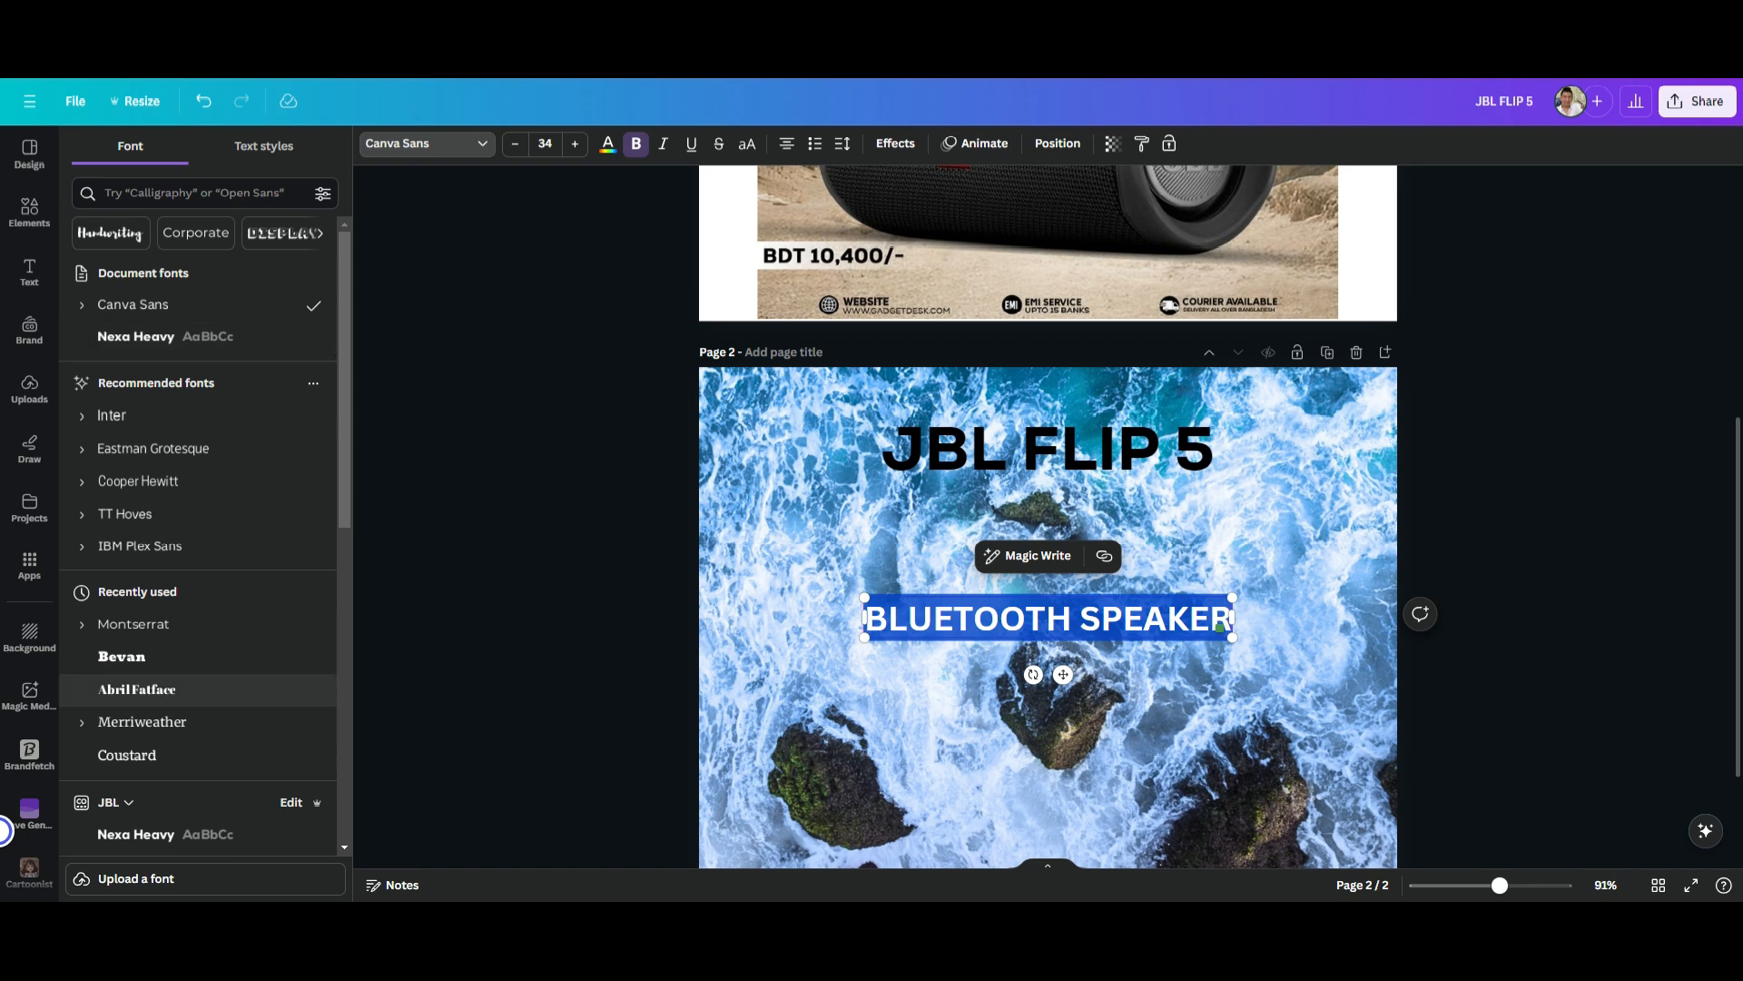
scroll(198, 536, down, 3)
click(195, 193)
text(NEXA LIGHT)
click(135, 449)
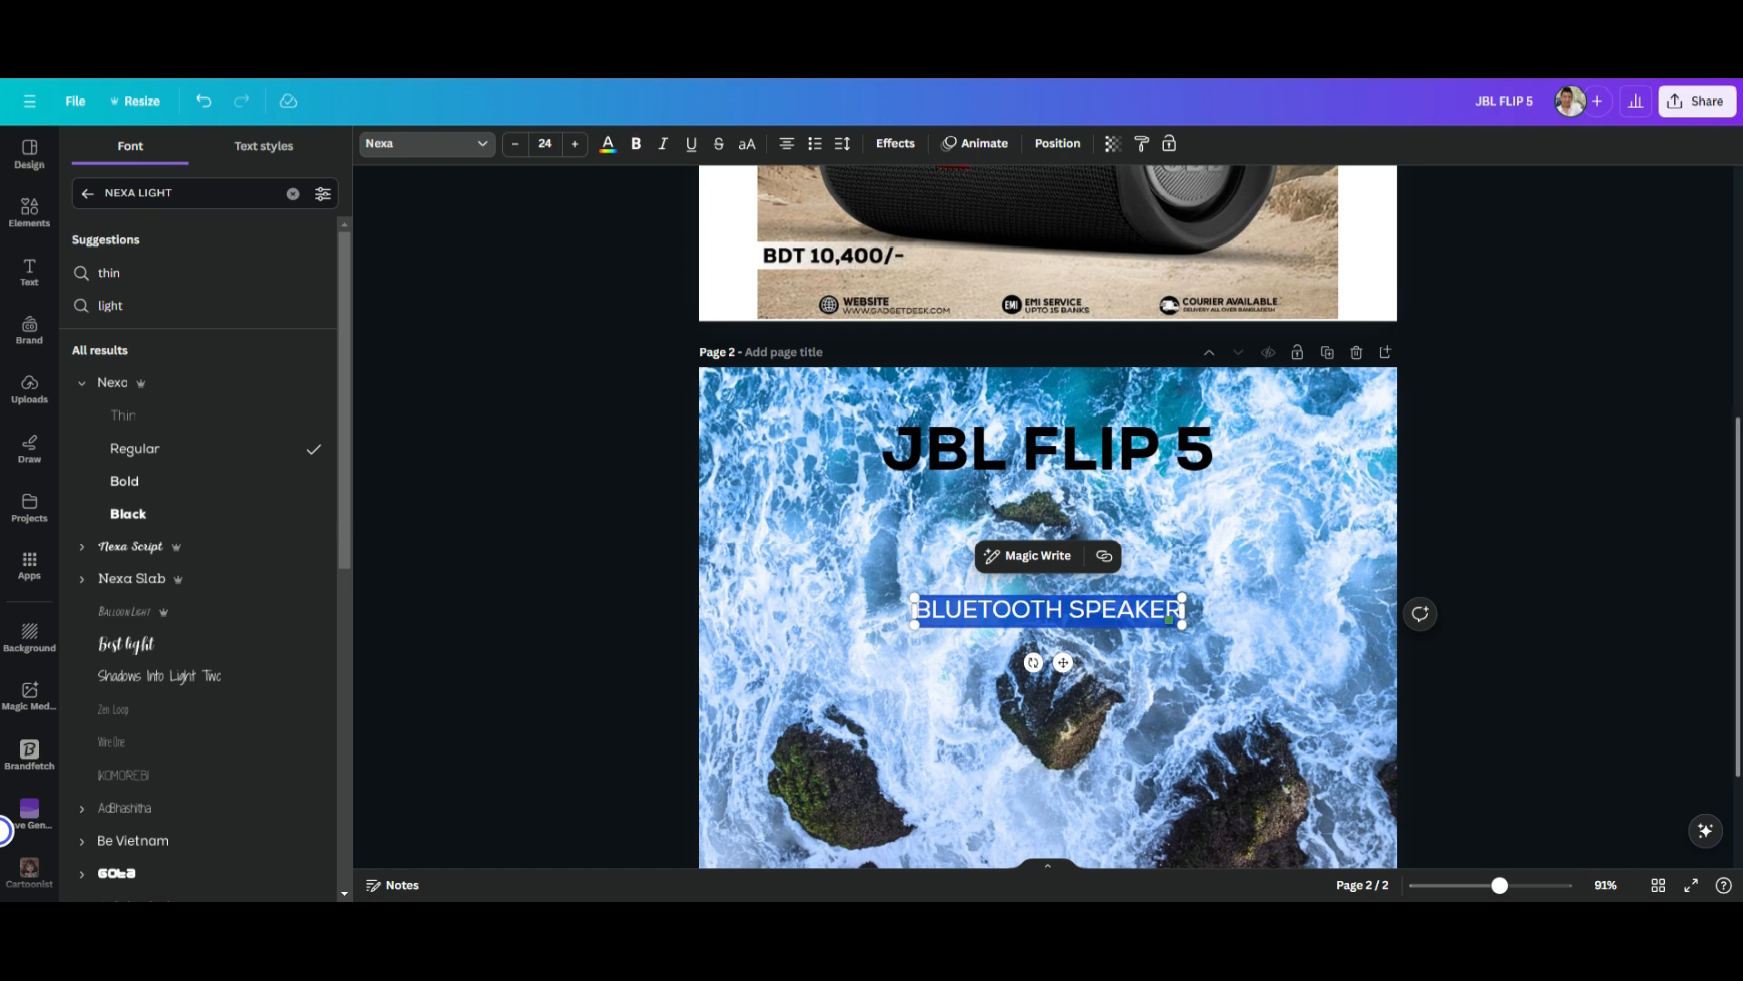
Step: Widen the letter spacing of "BLUETOOTH SPEAKER", set its size to 14, and place it directly under the heading
click(843, 143)
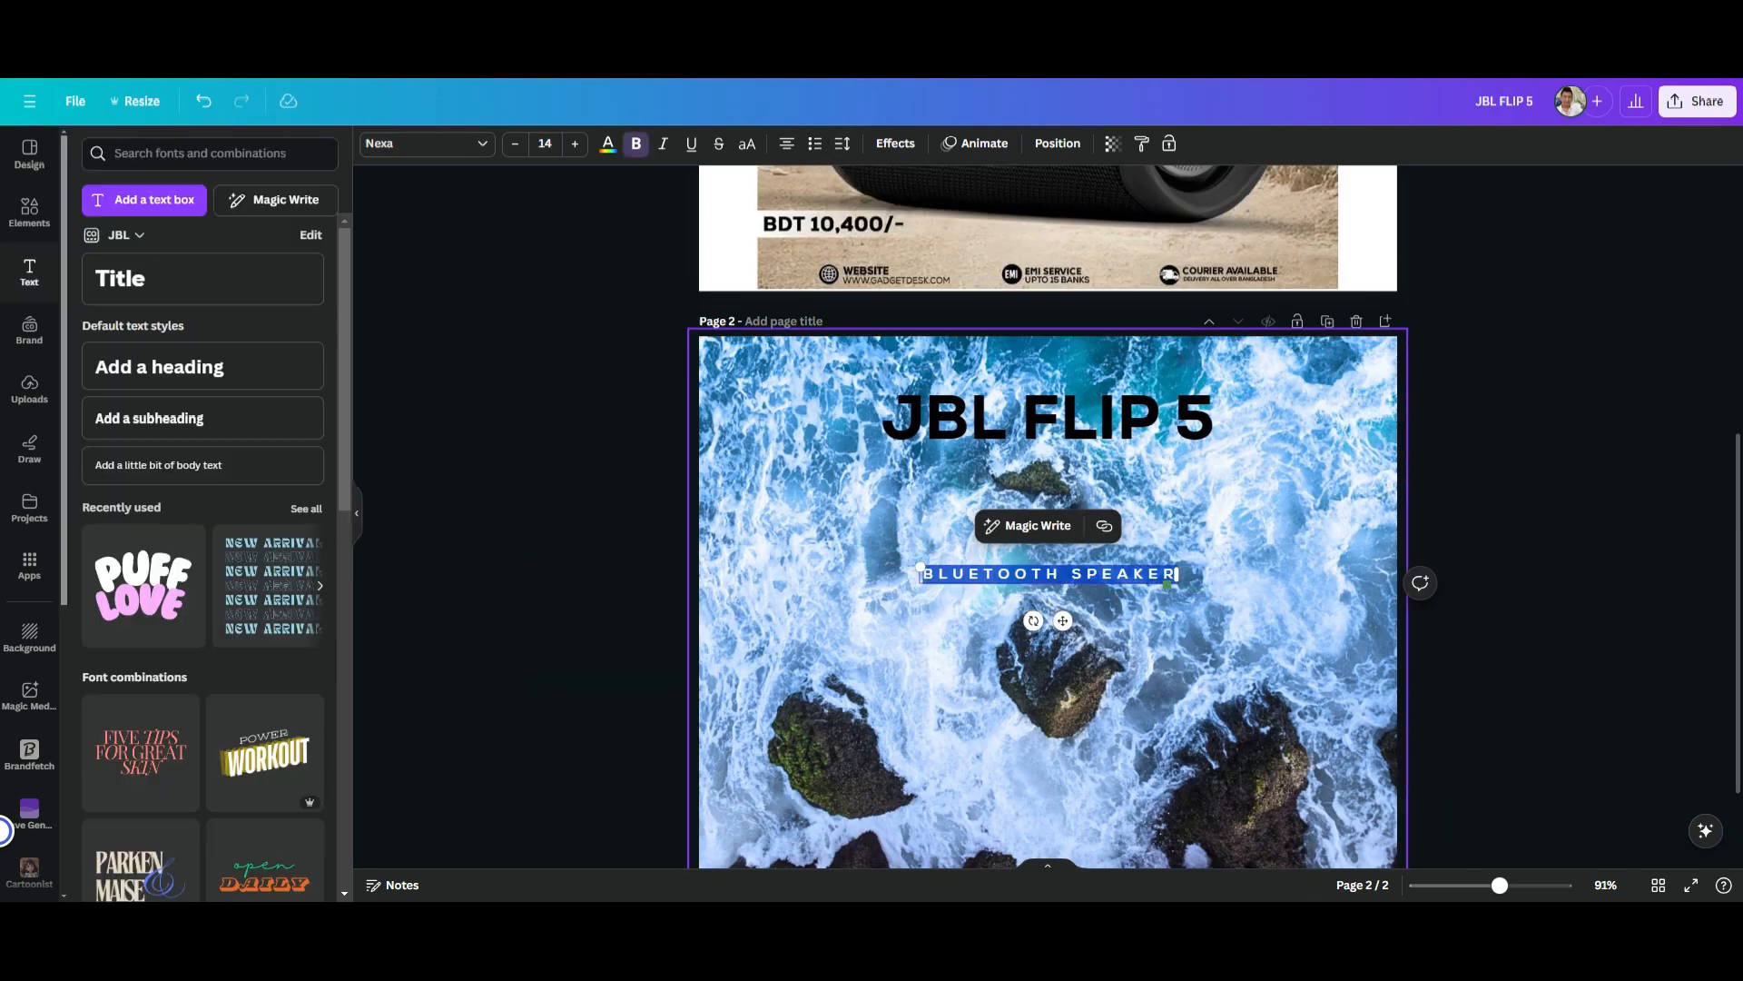
drag(1062, 620, 1062, 509)
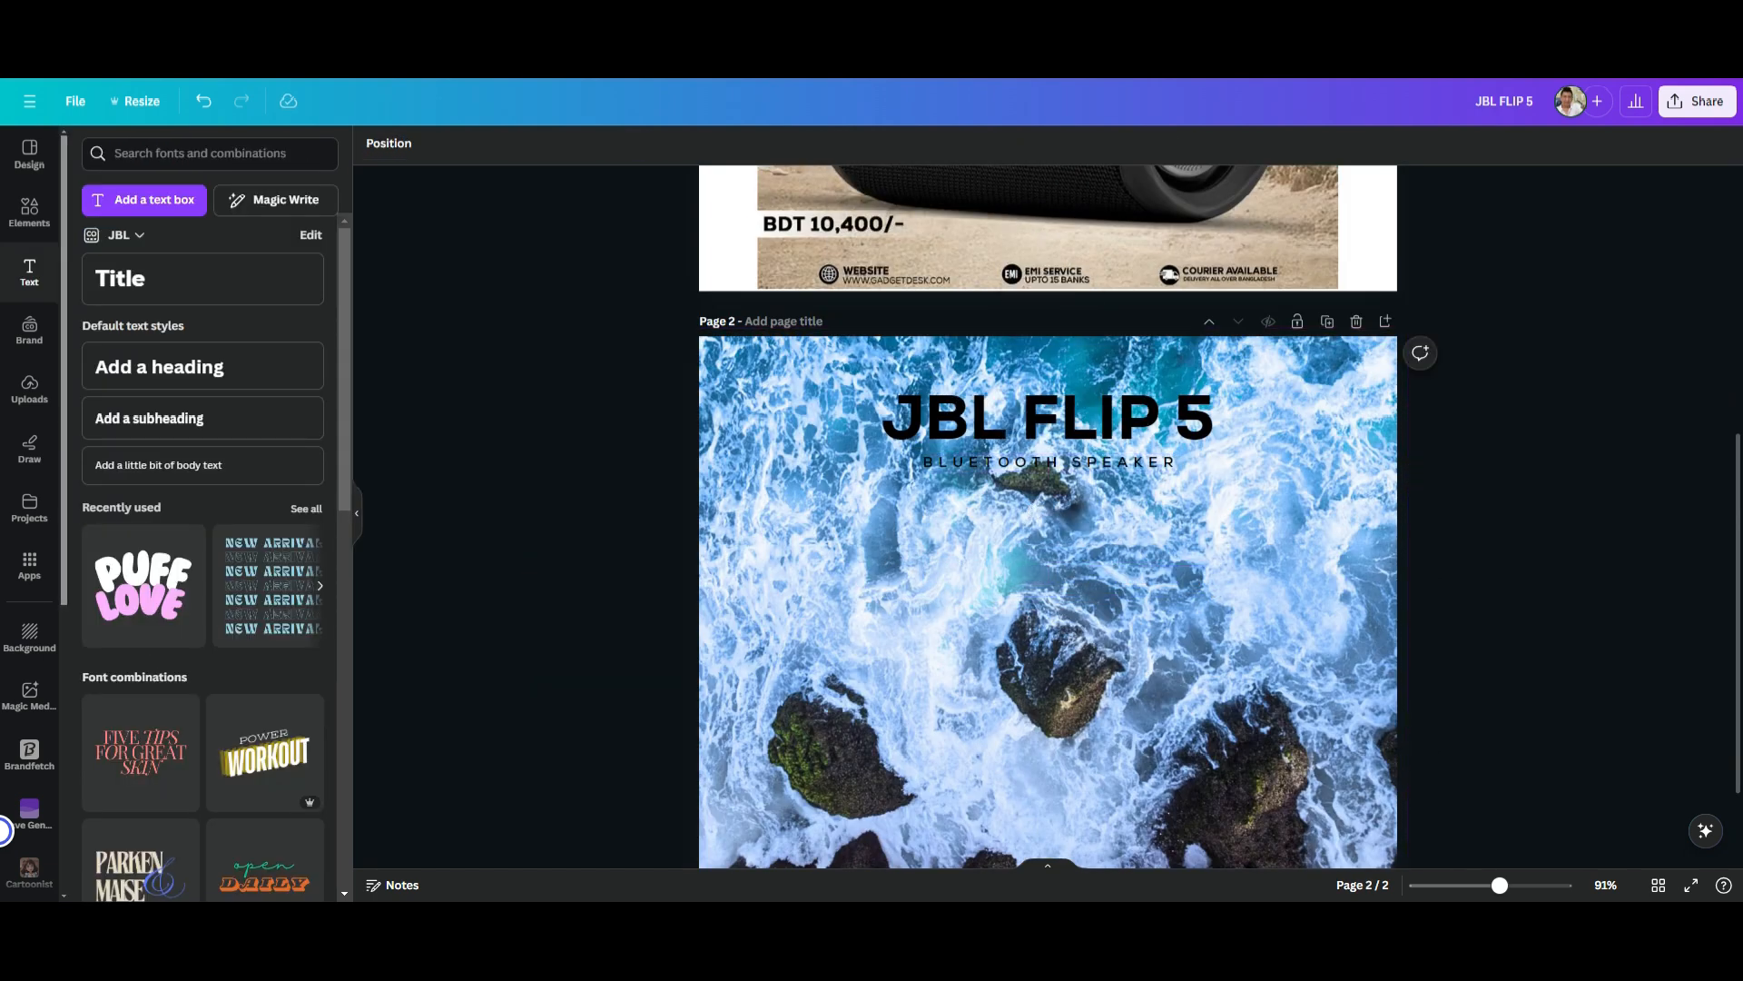
scroll(1047, 516, down, 2)
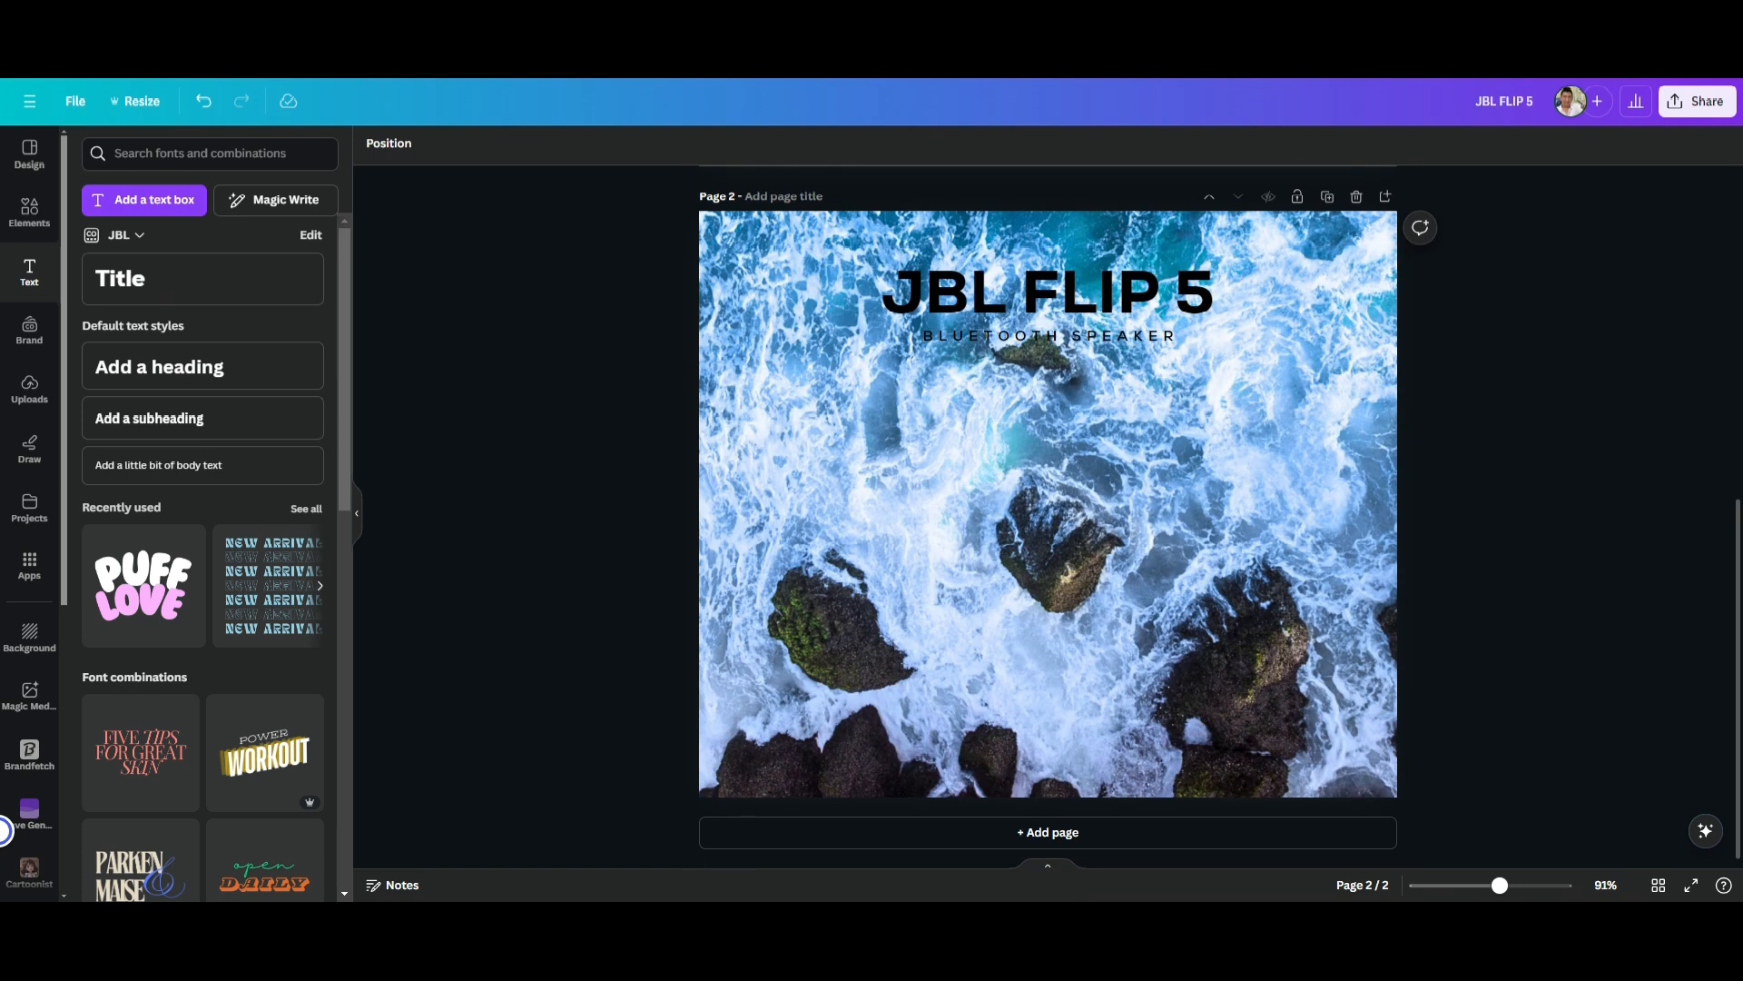
Step: Upload the camouflage JBL Flip 5 speaker image and place it across the centre of page 2, below the subtitle
click(29, 389)
click(194, 191)
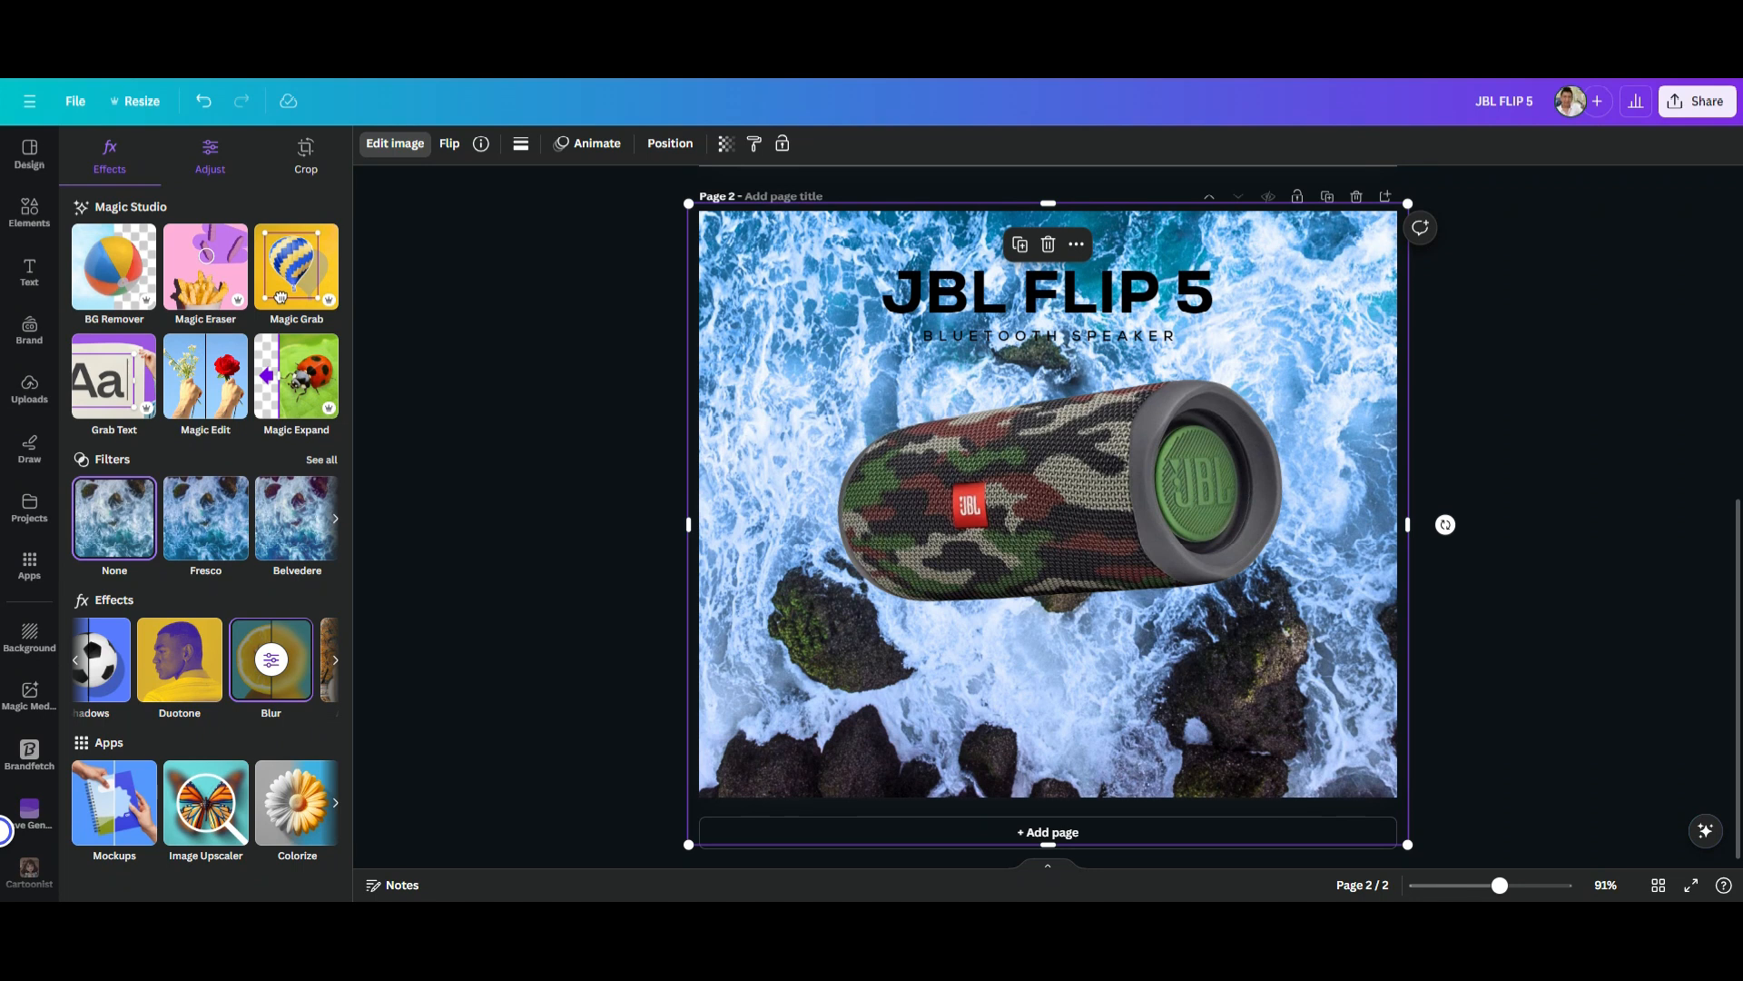
Step: Replace the camouflage speaker on page 2 with the black water-splash speaker from the brand photos, enlarged and centred below the subtitle
click(29, 331)
click(299, 606)
click(264, 261)
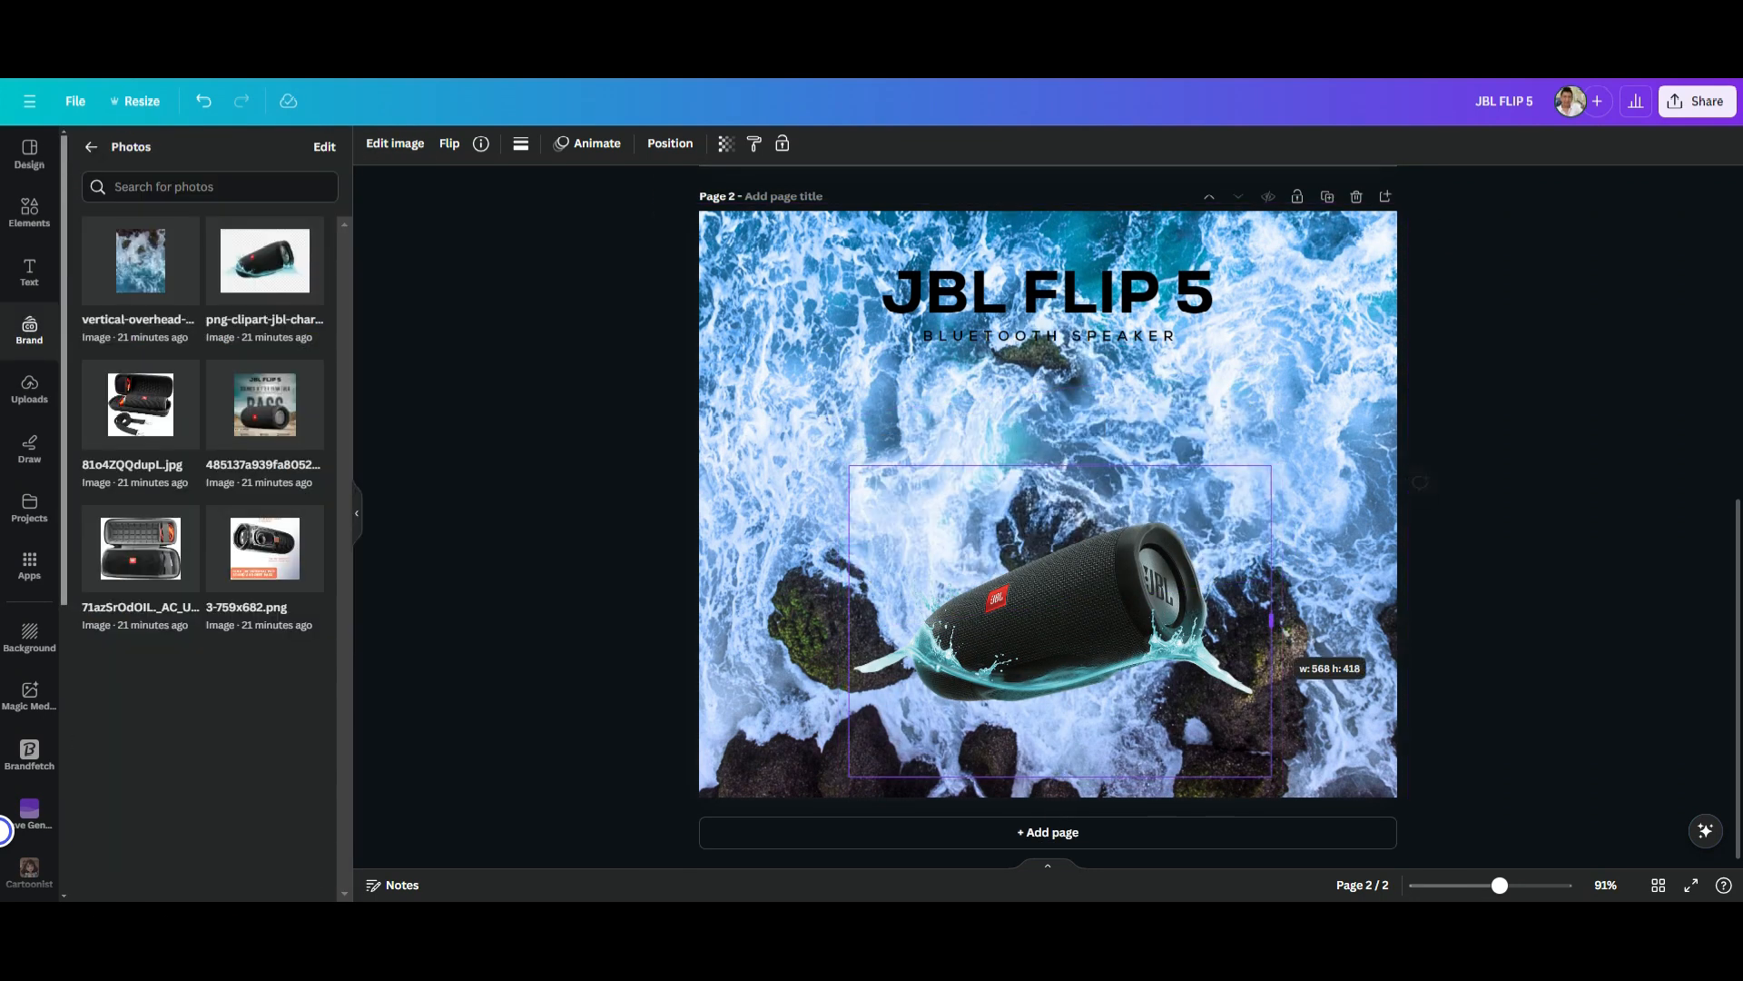
drag(1054, 531, 1054, 521)
drag(1264, 524, 1349, 485)
drag(1053, 612, 1053, 502)
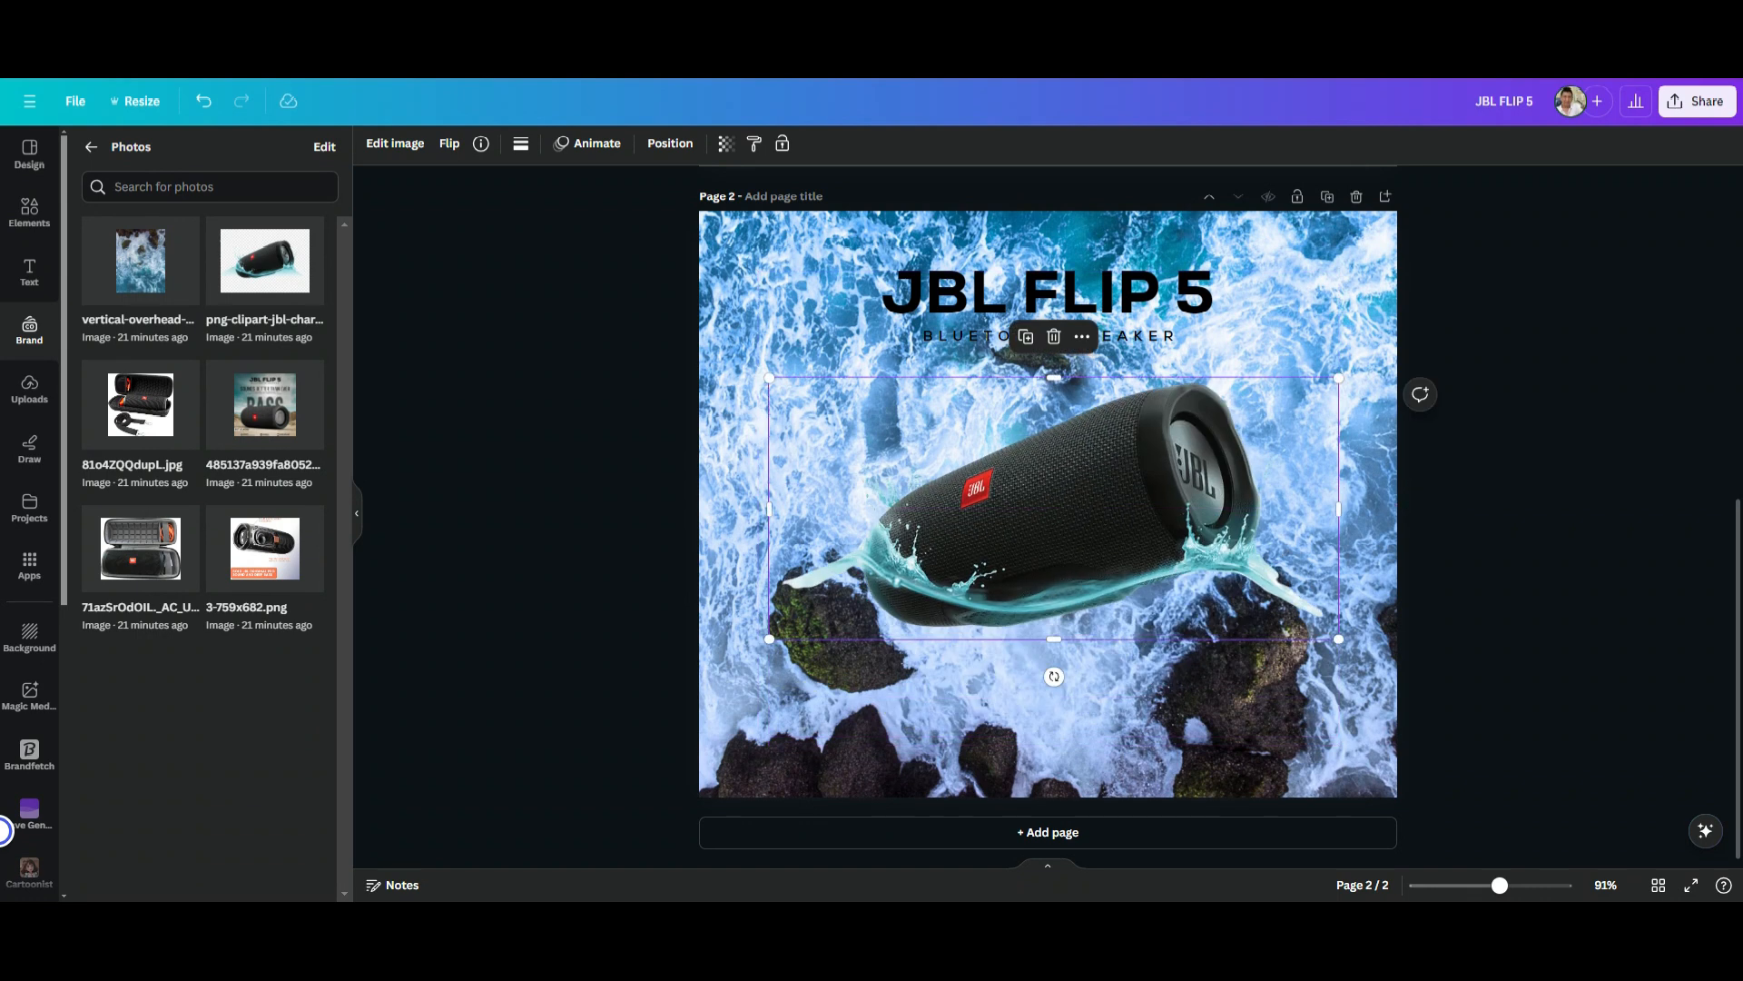
Step: Copy the heading text below the speaker, change it to "SOUNDS BETTER THAN EVER", and resize it to fit on one line
click(1048, 727)
scroll(1047, 518, up, 5)
scroll(1048, 517, down, 5)
alt+drag(1048, 292, 1048, 678)
triple_click(1048, 678)
text(SOUNDS BETTER THAN)
mouse_move(1398, 722)
alt+mouse_down()
mouse_move(1541, 722)
mouse_move(1375, 703)
alt+mouse_up()
Step: Set the tagline in Nexa Bold with letter spacing 26, shrink it to about size 38, and centre it below the speaker
key(ctrl+a)
click(426, 143)
click(135, 449)
click(841, 143)
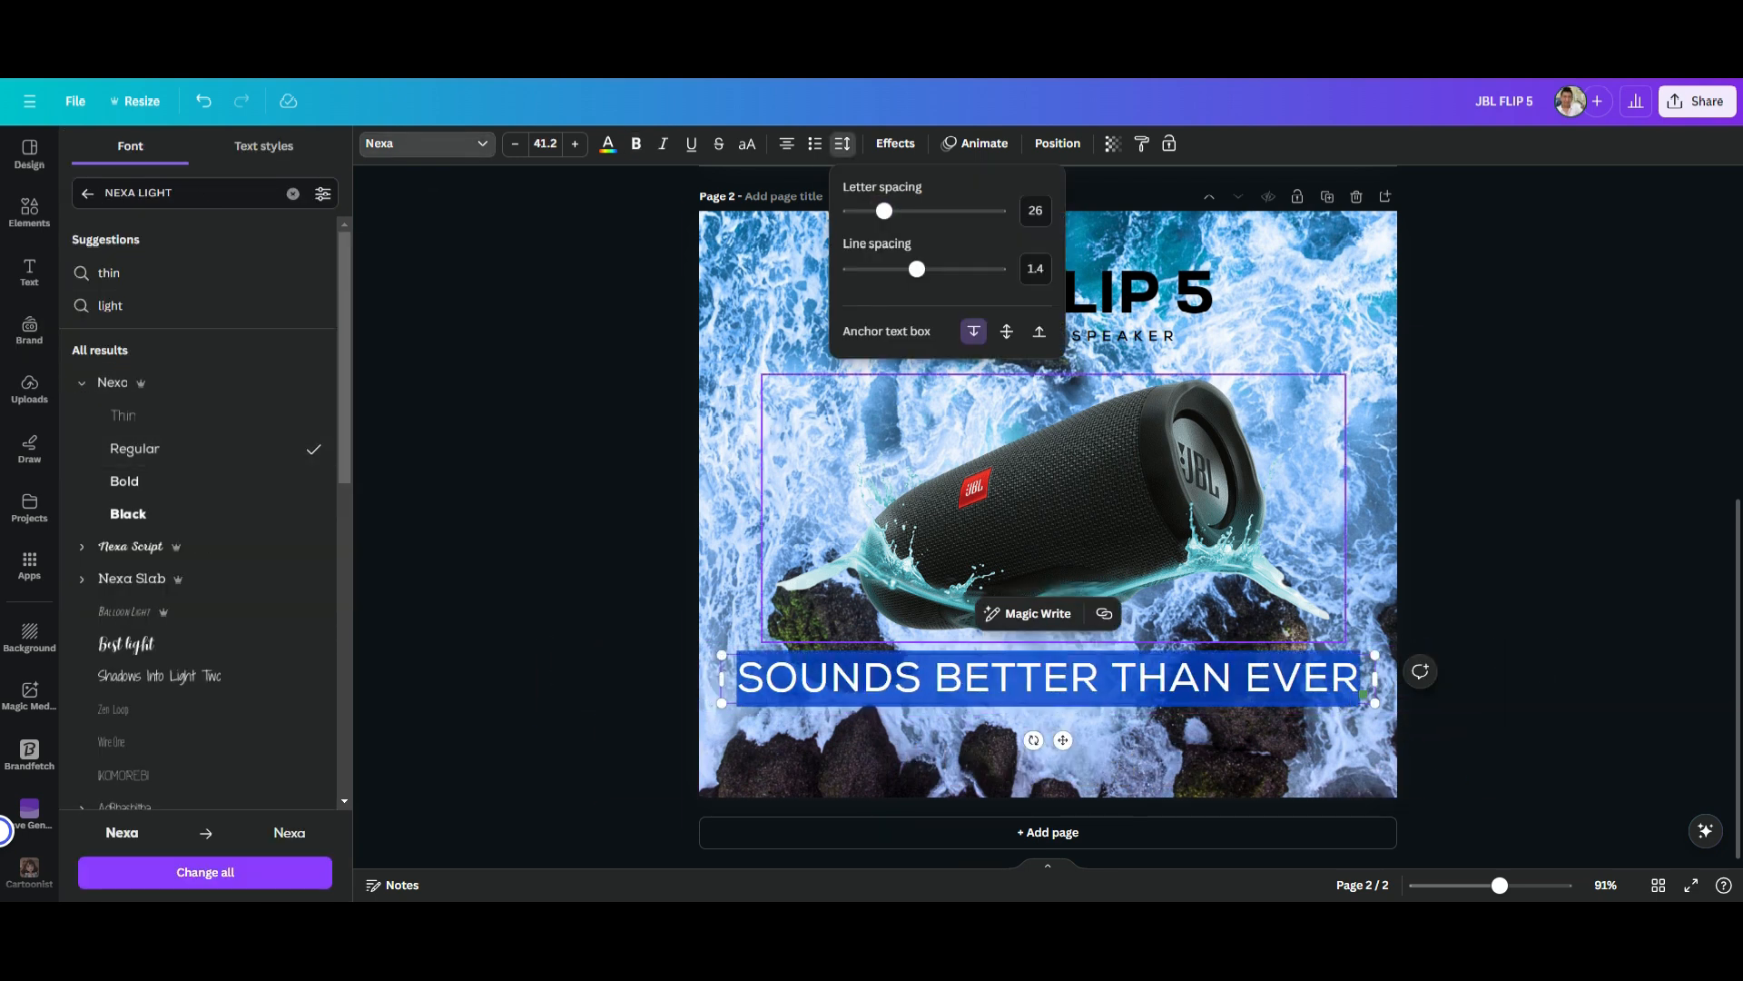
click(545, 143)
click(545, 546)
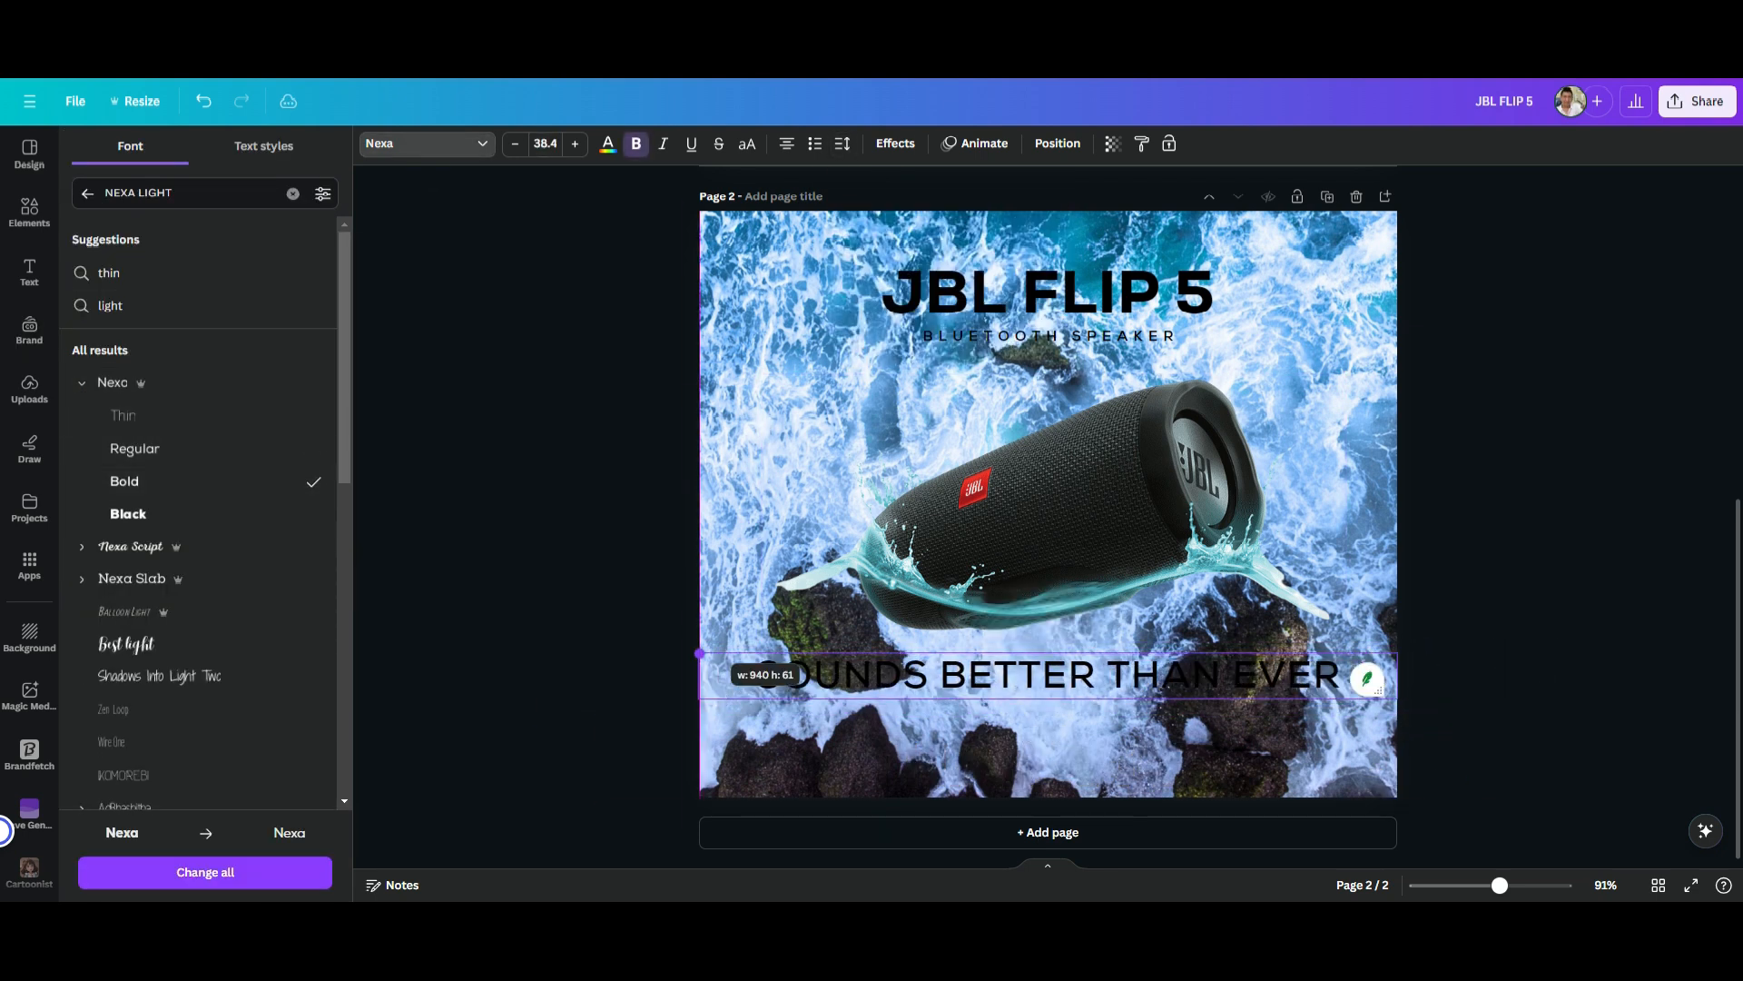
key(Escape)
scroll(1048, 509, up, 5)
scroll(1048, 509, down, 5)
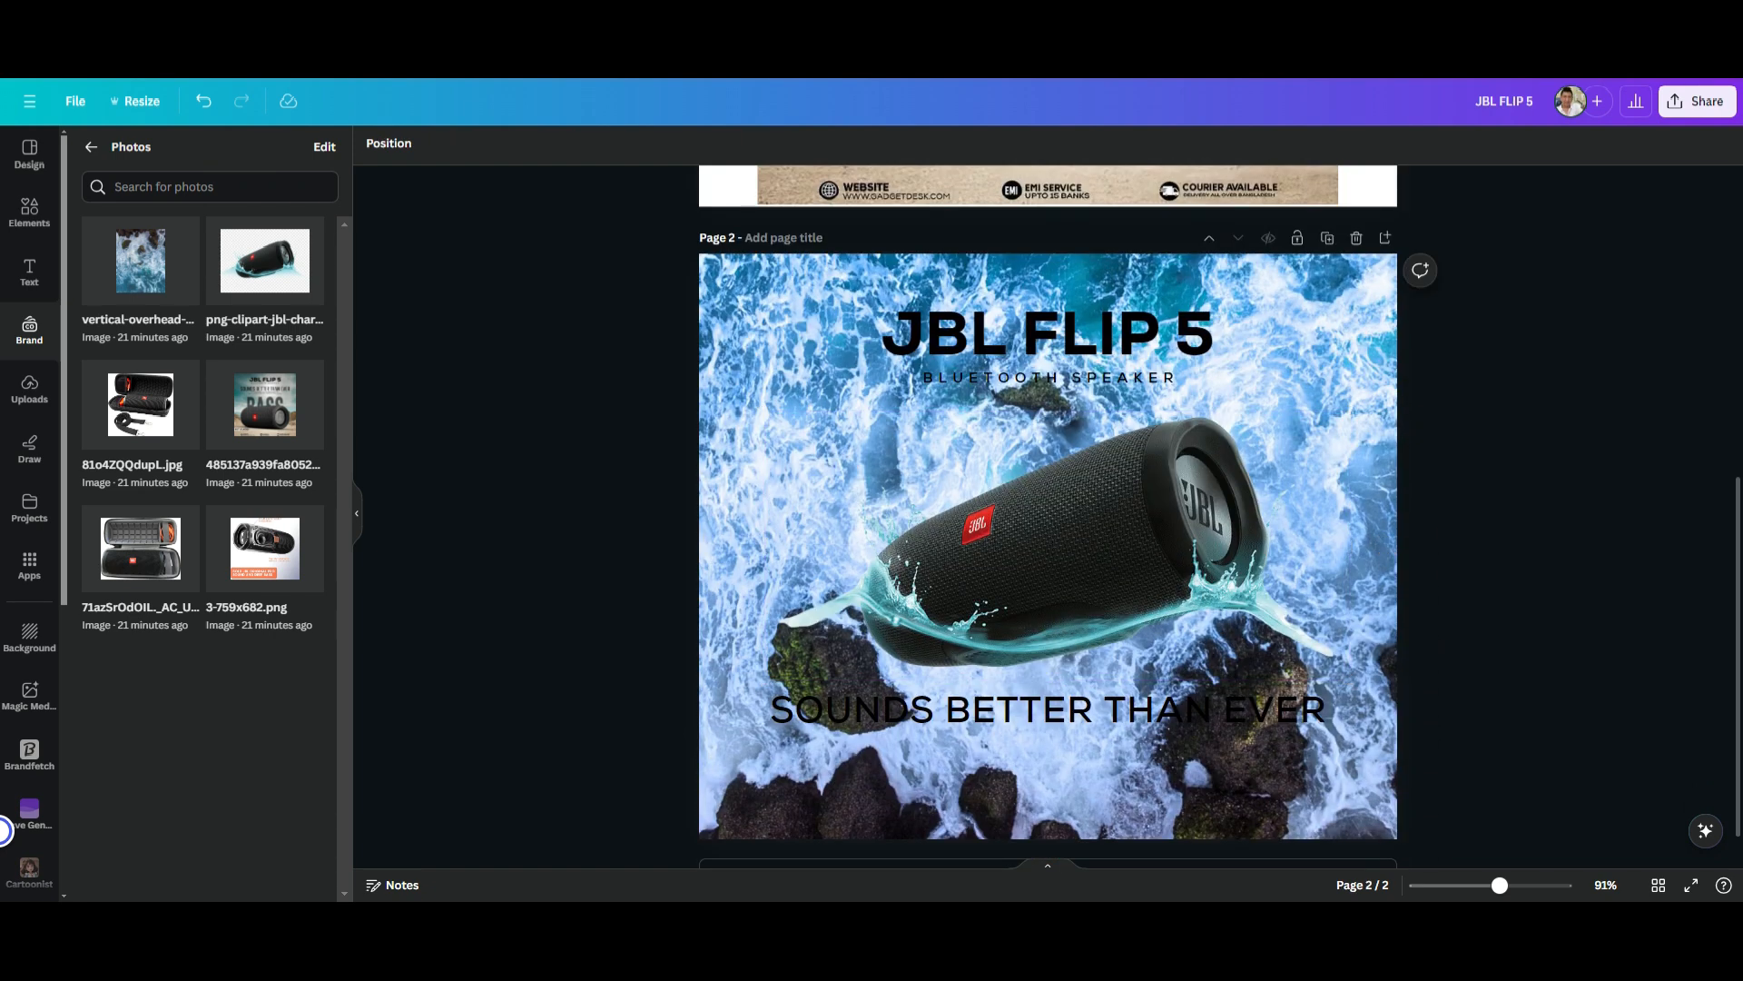
Step: Add the 81o4ZQQdupL.jpg and 3-759x682.png brand photos to page 2, remove their backgrounds, and shrink them to thumbnails
click(141, 404)
drag(1262, 750, 921, 423)
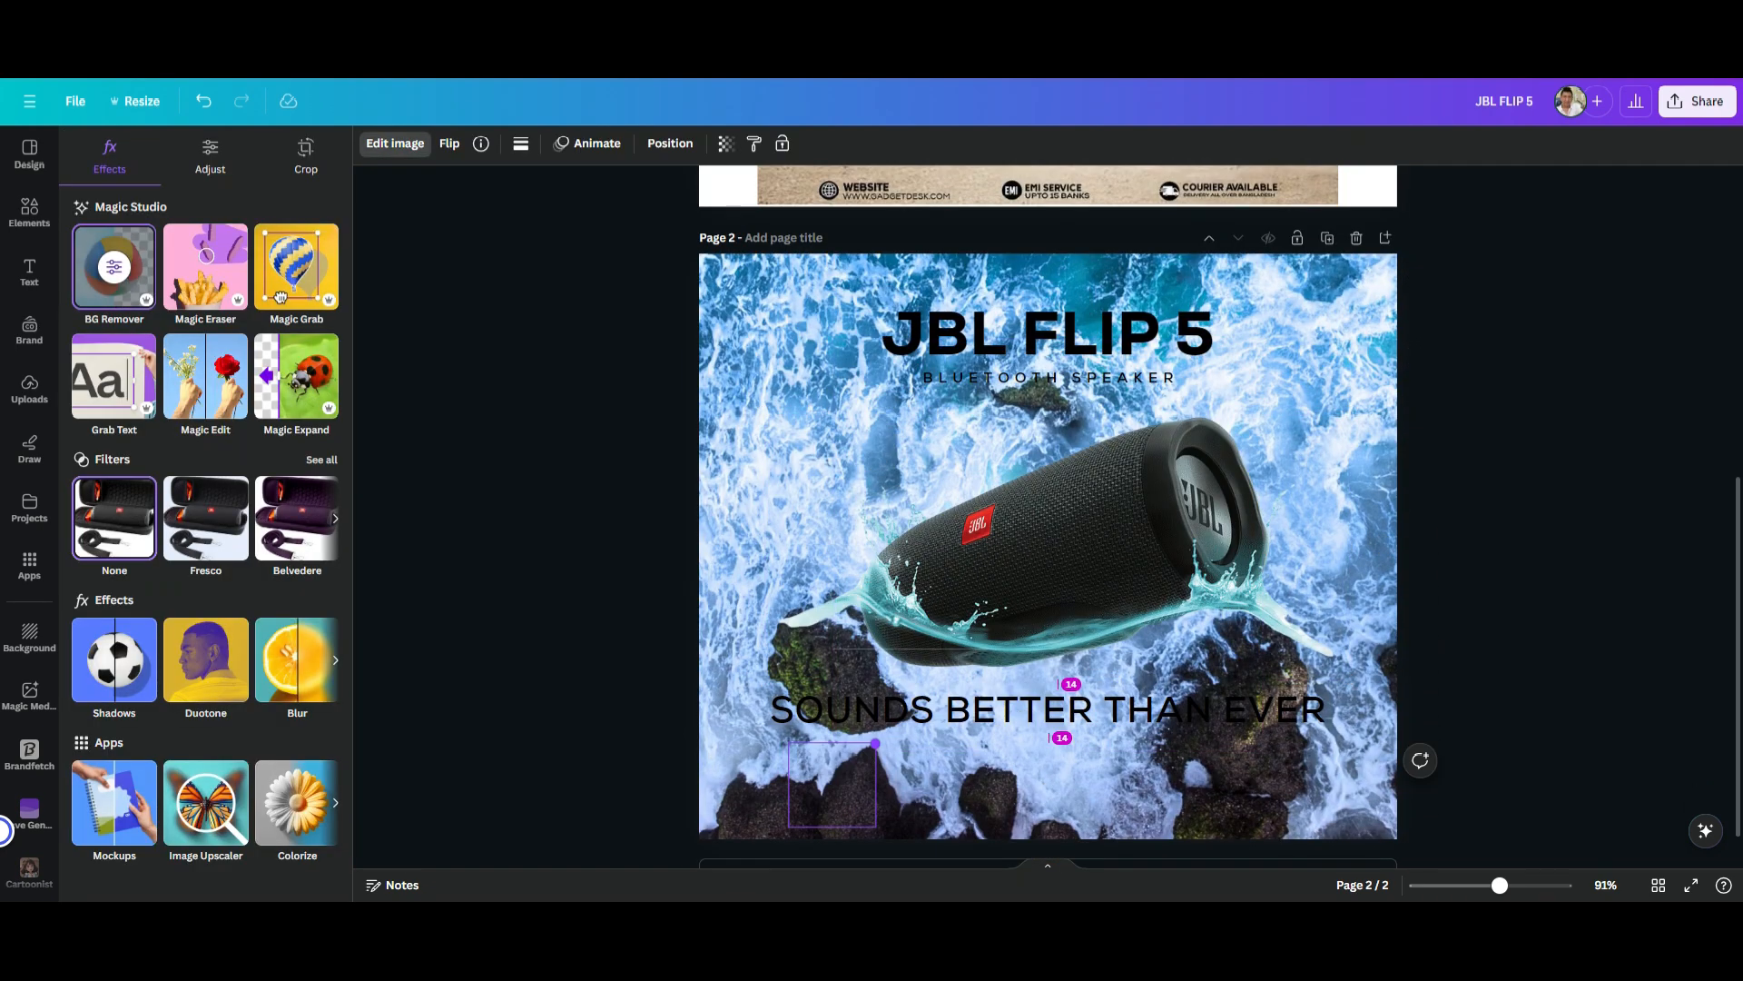
click(29, 330)
click(128, 536)
click(113, 267)
drag(1242, 372, 994, 522)
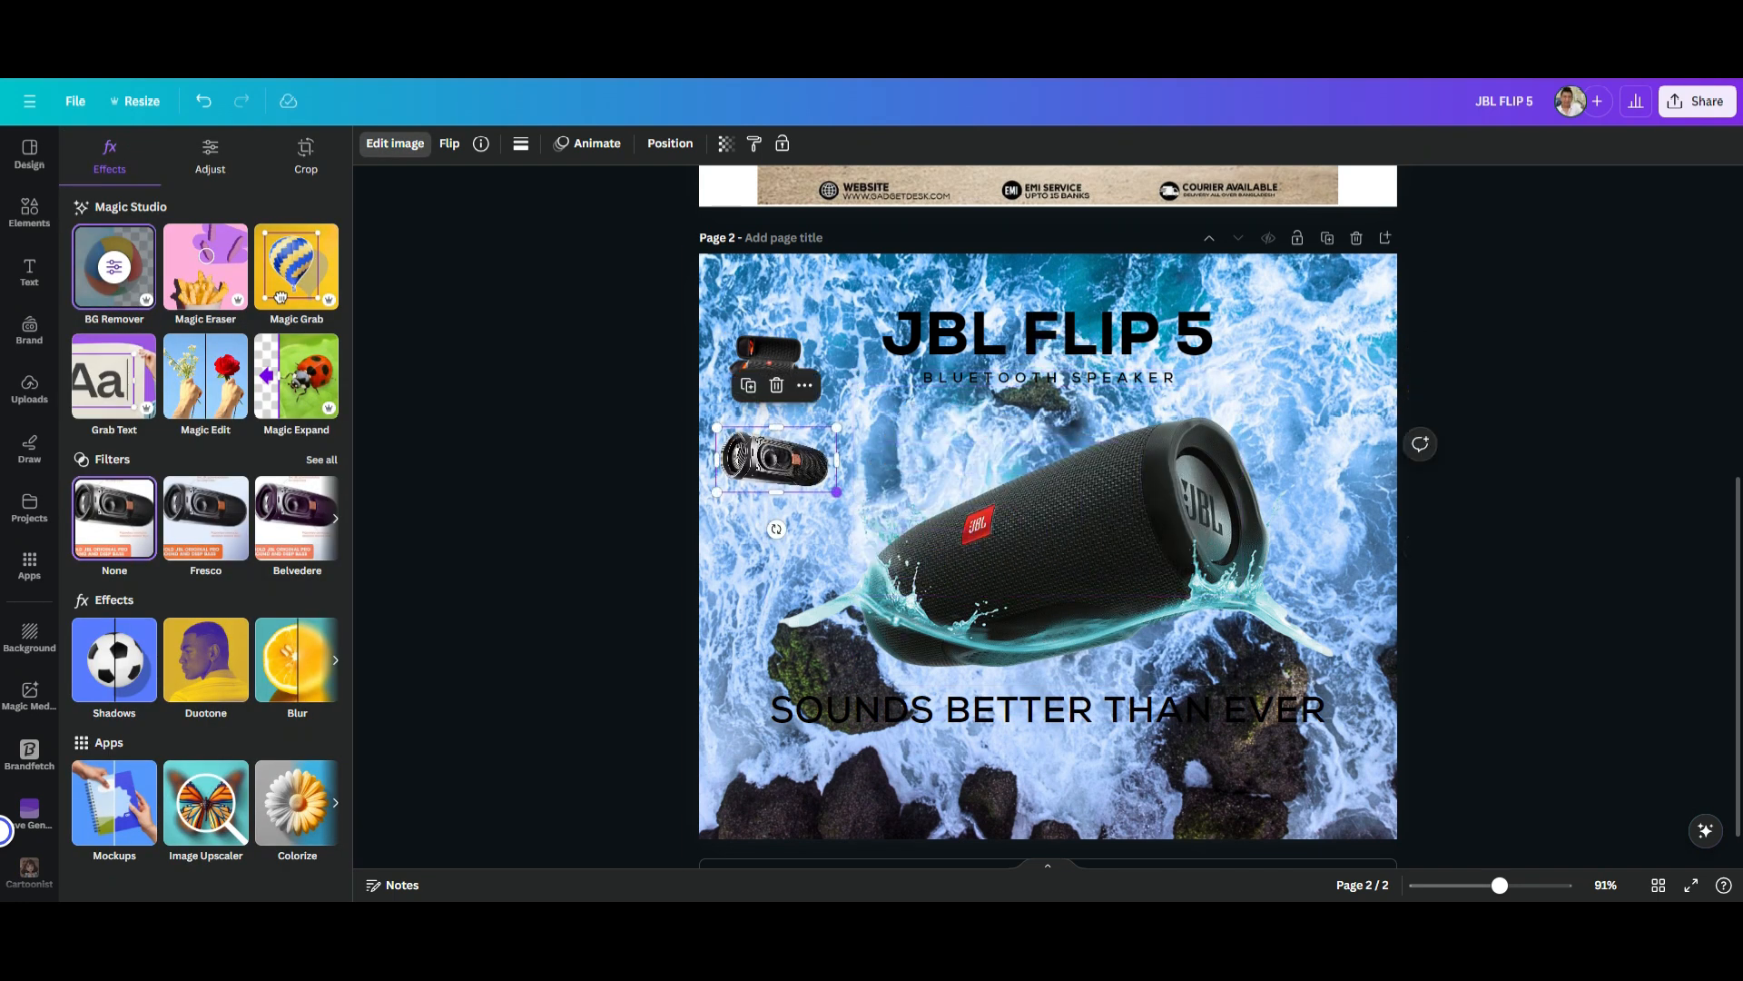
Step: Match the two product thumbnails in size and arrange them side by side along the bottom of page 2
drag(766, 463, 766, 463)
click(766, 363)
click(808, 409)
drag(766, 363, 766, 545)
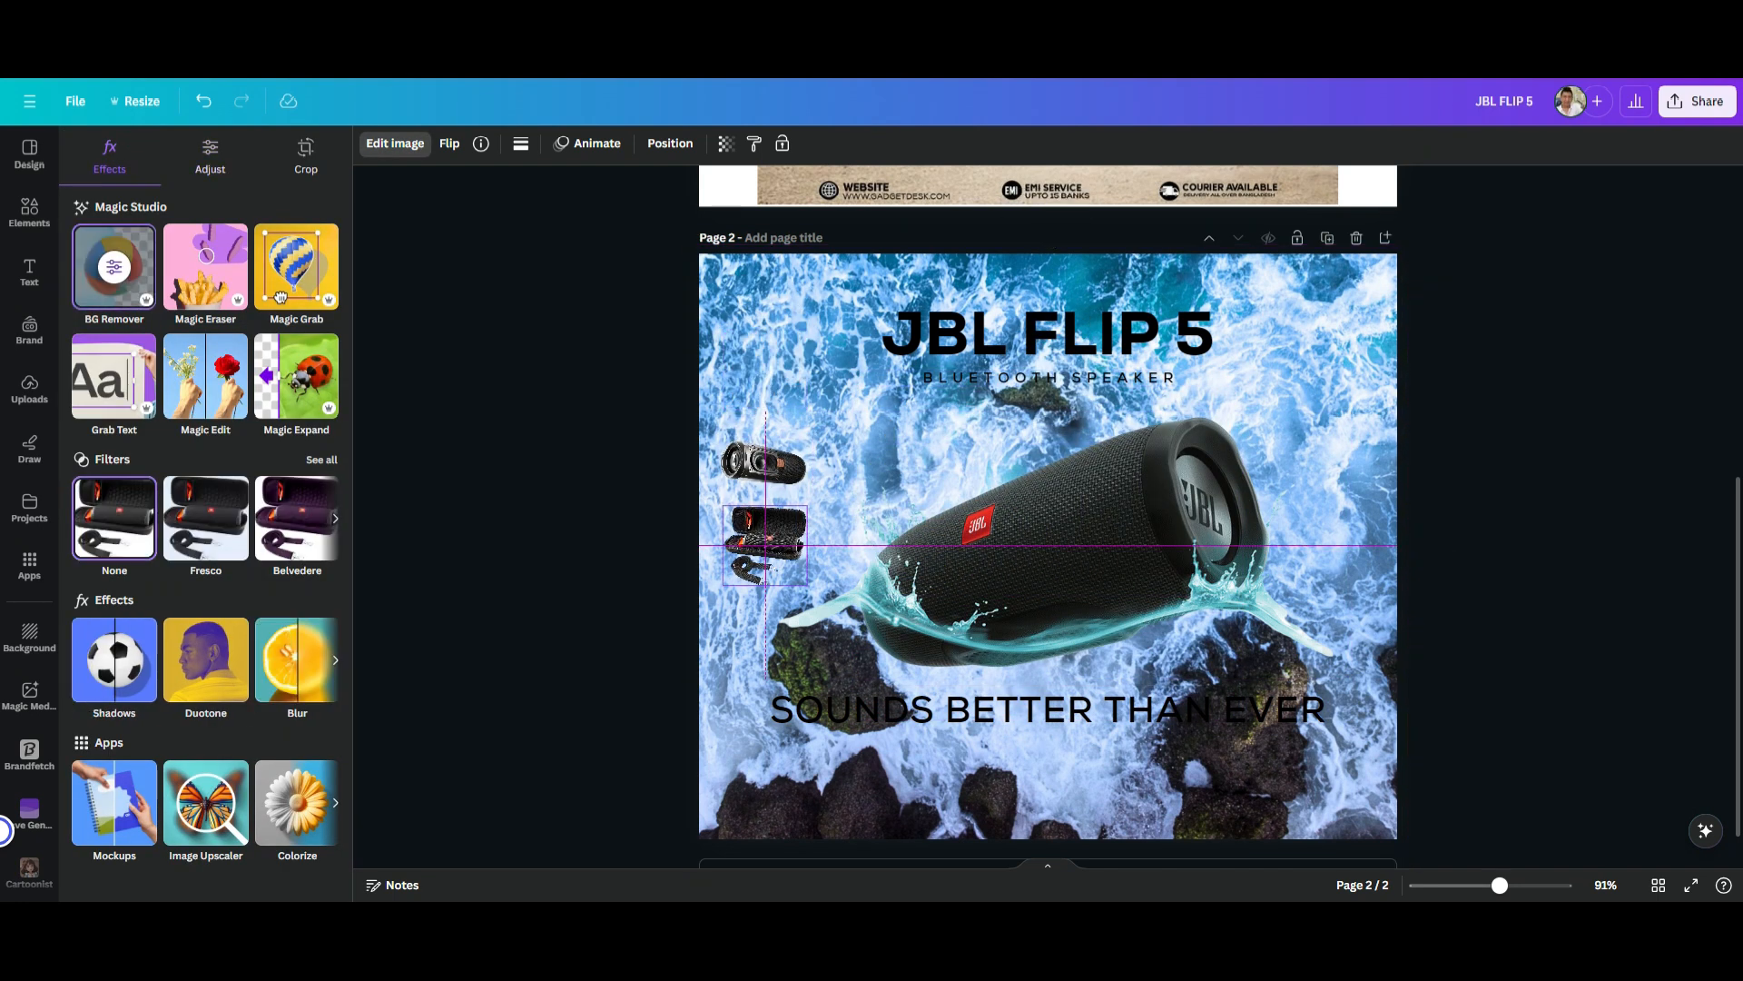
shift+click(764, 463)
key(ctrl+g)
drag(765, 463, 764, 360)
drag(765, 770, 765, 770)
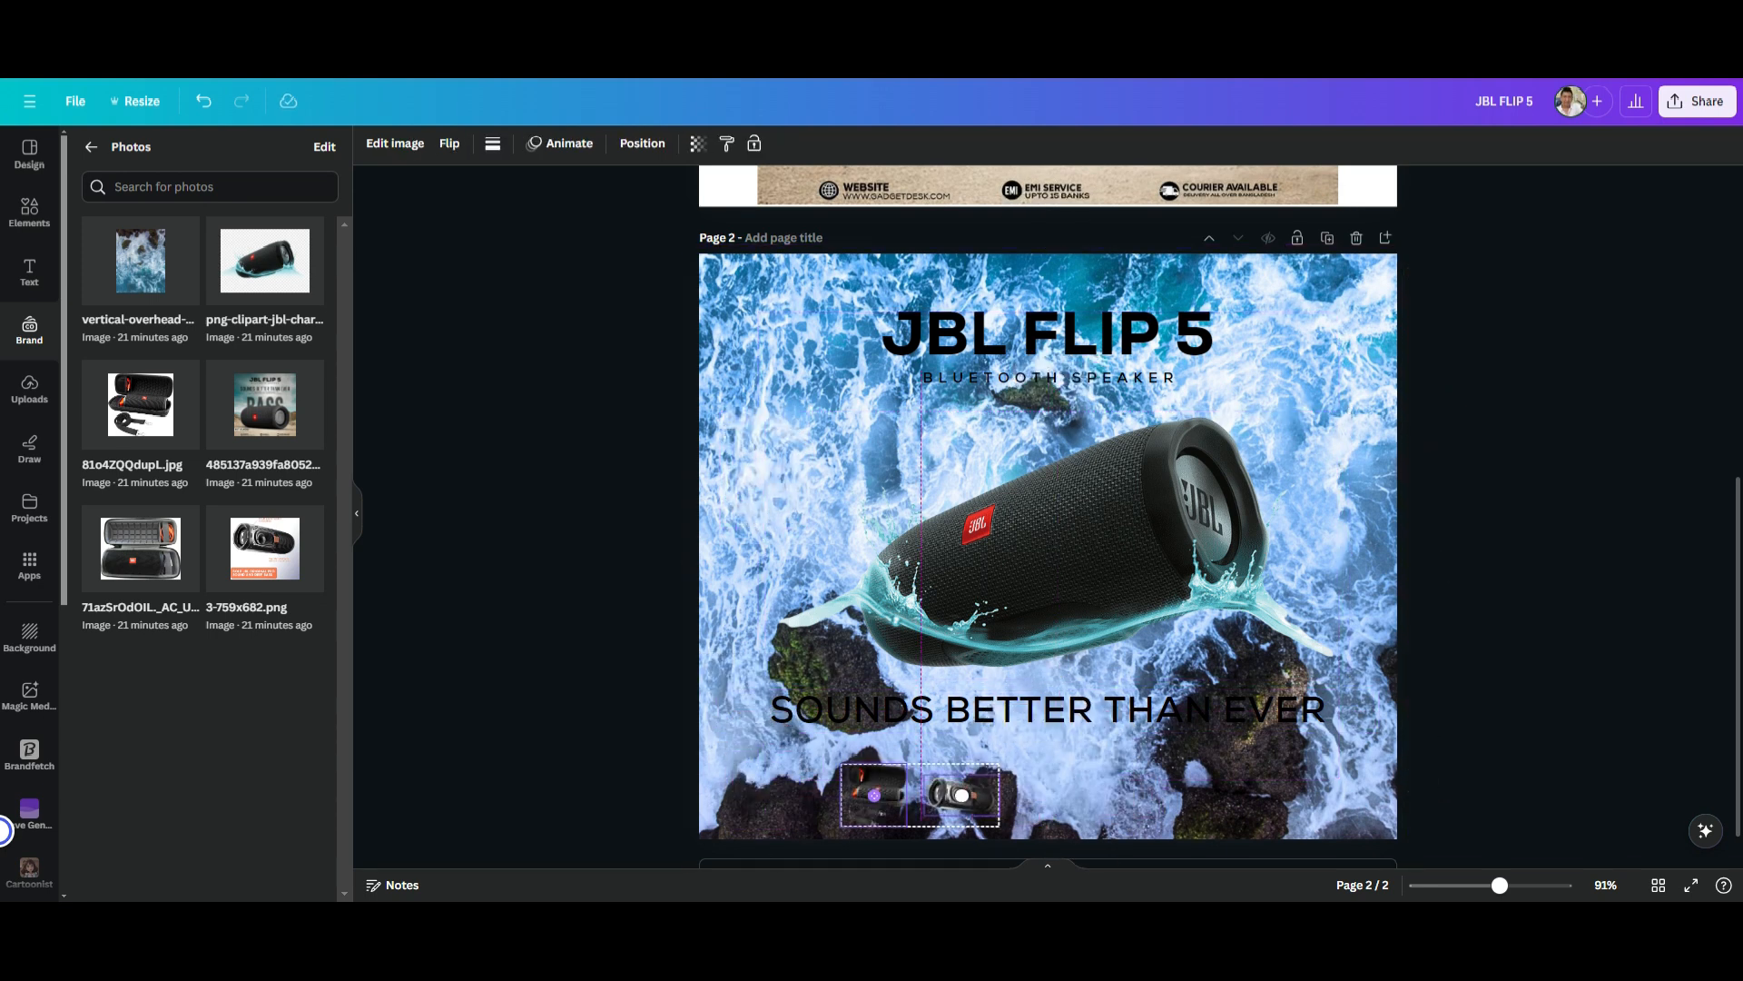
Step: Raise the speaker and tagline slightly, and add a wide rectangle across the page's lower-left corner where the thumbnails sit
drag(1056, 545, 1056, 531)
drag(1047, 709, 1048, 691)
click(29, 213)
drag(1056, 532, 783, 767)
click(103, 389)
drag(782, 693, 776, 750)
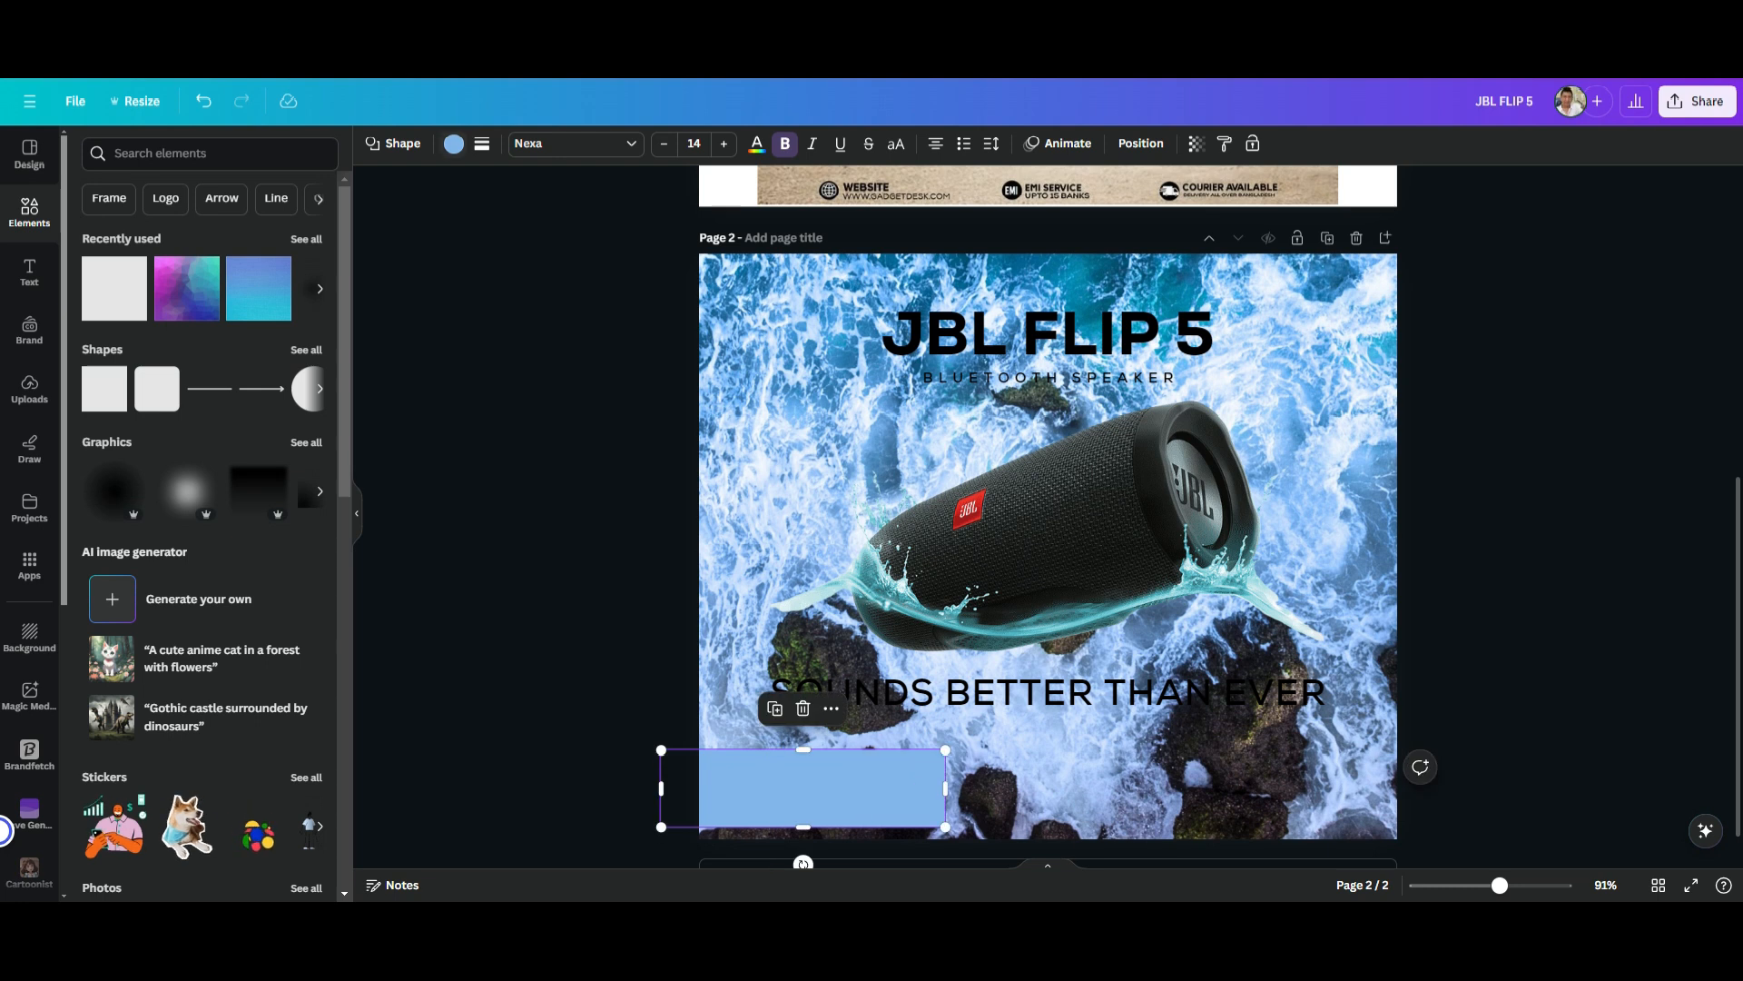
Step: Fill the rectangle with white and reorder its layer to sit behind the speaker images, just above the sea background
click(453, 144)
click(269, 241)
click(1141, 144)
click(274, 147)
drag(205, 401, 205, 553)
Step: Round the white rectangle's corners into a pill shape and make it semi-transparent
click(482, 144)
drag(489, 308, 511, 308)
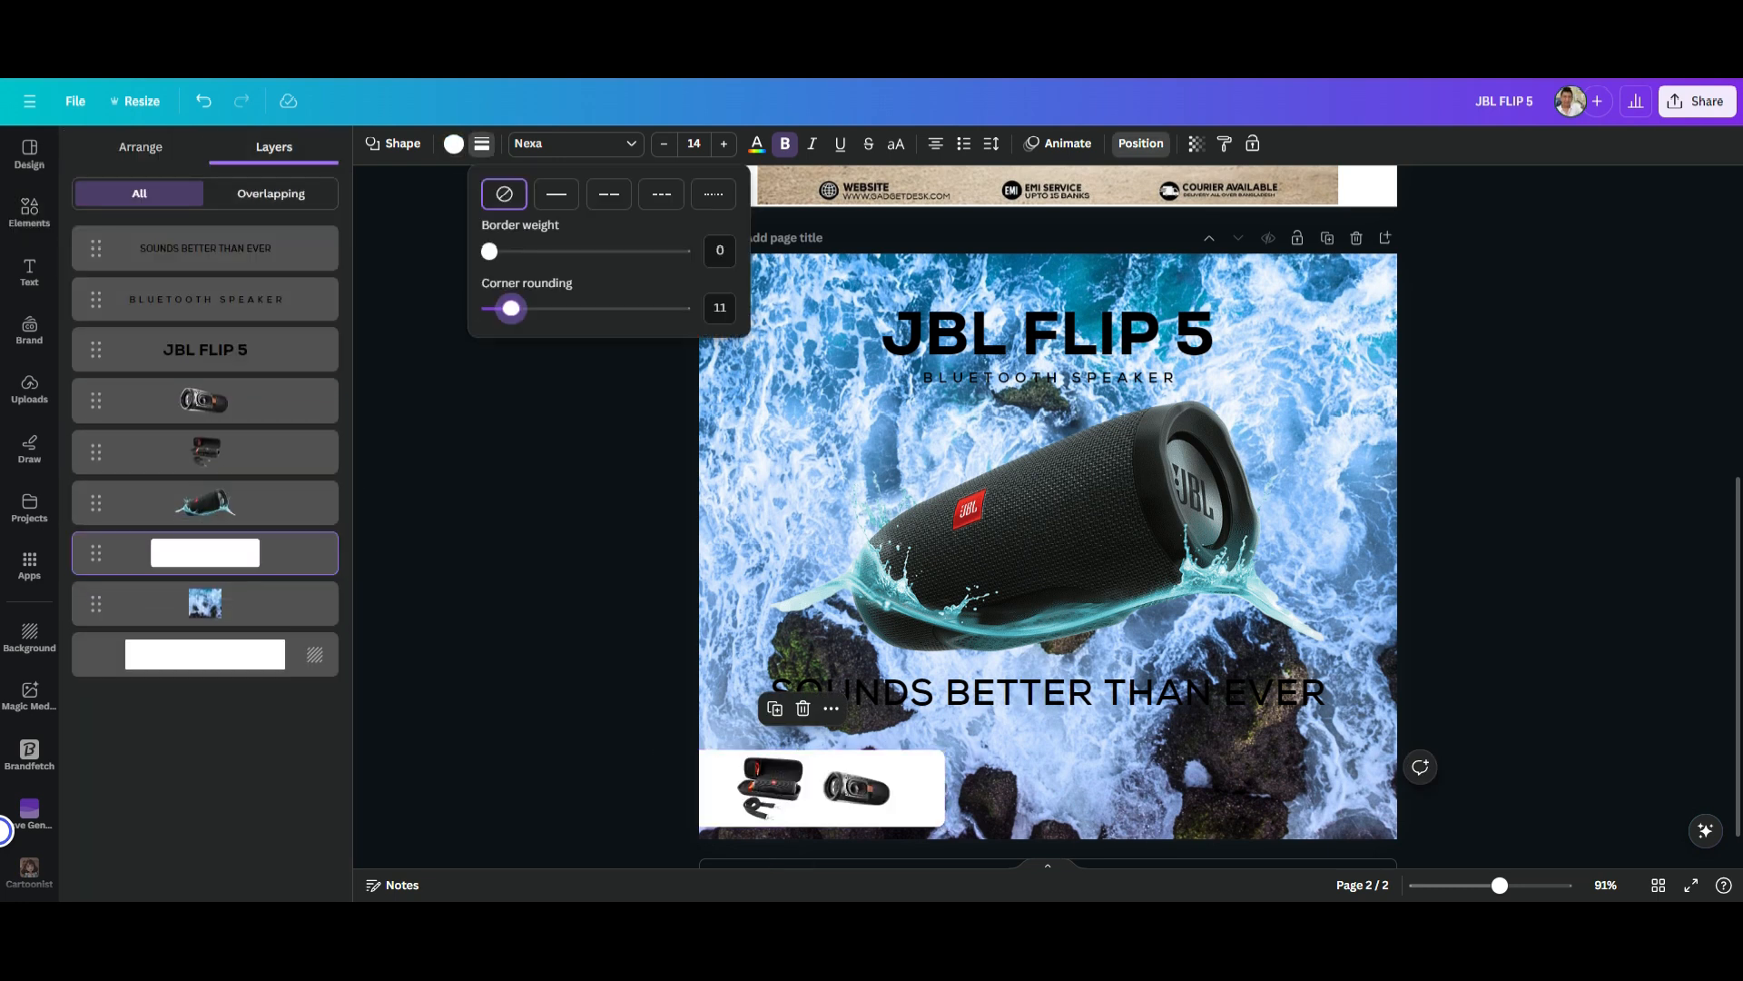
click(1195, 143)
drag(1151, 210, 1093, 210)
Step: Lower the opacity of the sea background photo so it looks faded behind the text
click(1299, 331)
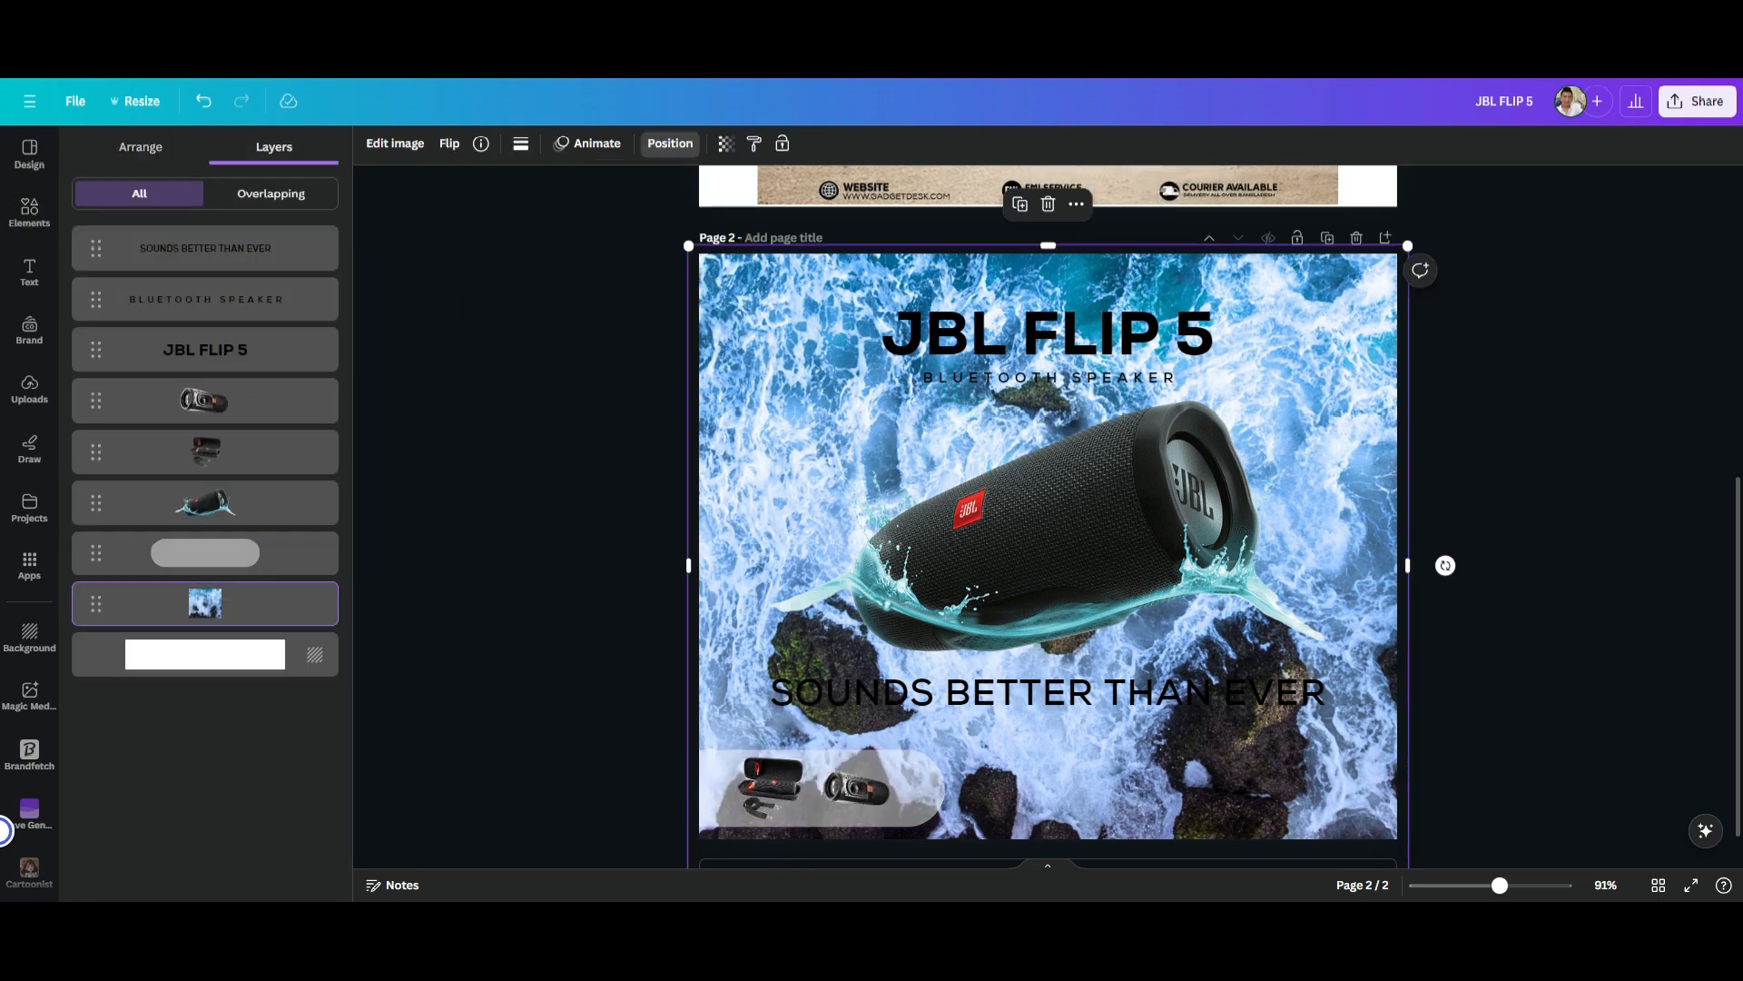
click(725, 141)
drag(679, 210, 641, 210)
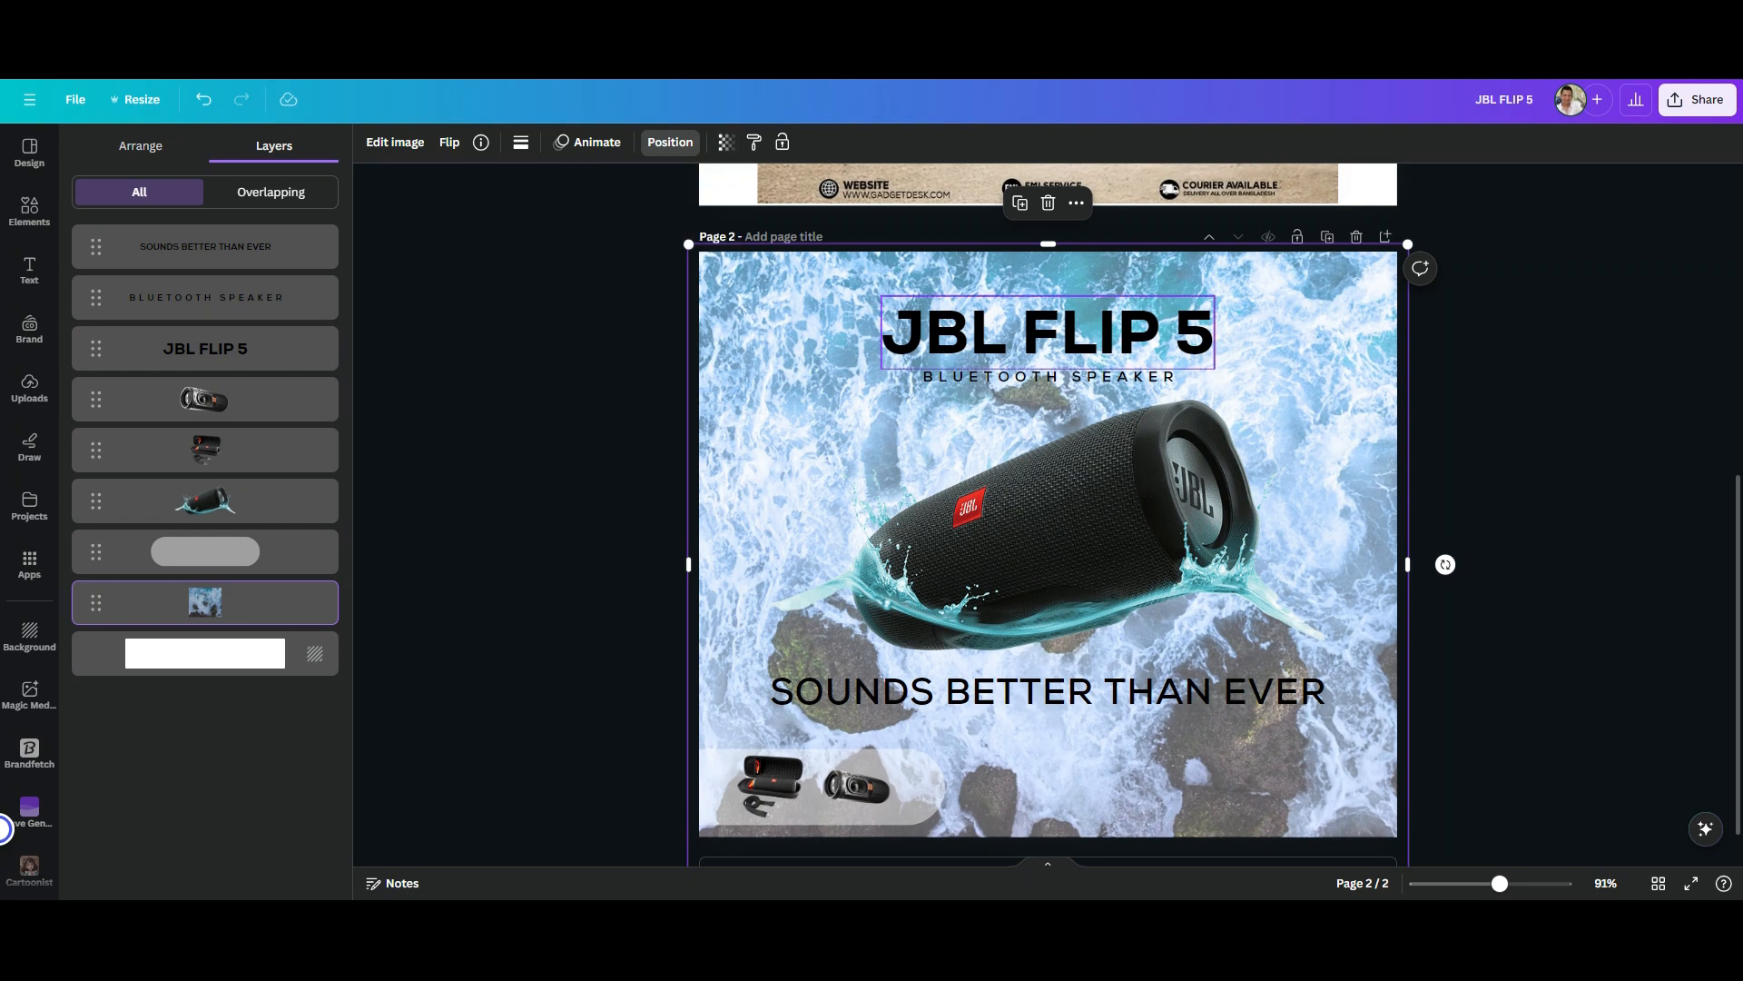
Step: Set the font weight of the "SOUNDS BETTER THAN EVER" tagline to Nexa Regular
click(1047, 692)
click(422, 141)
click(217, 446)
click(1048, 376)
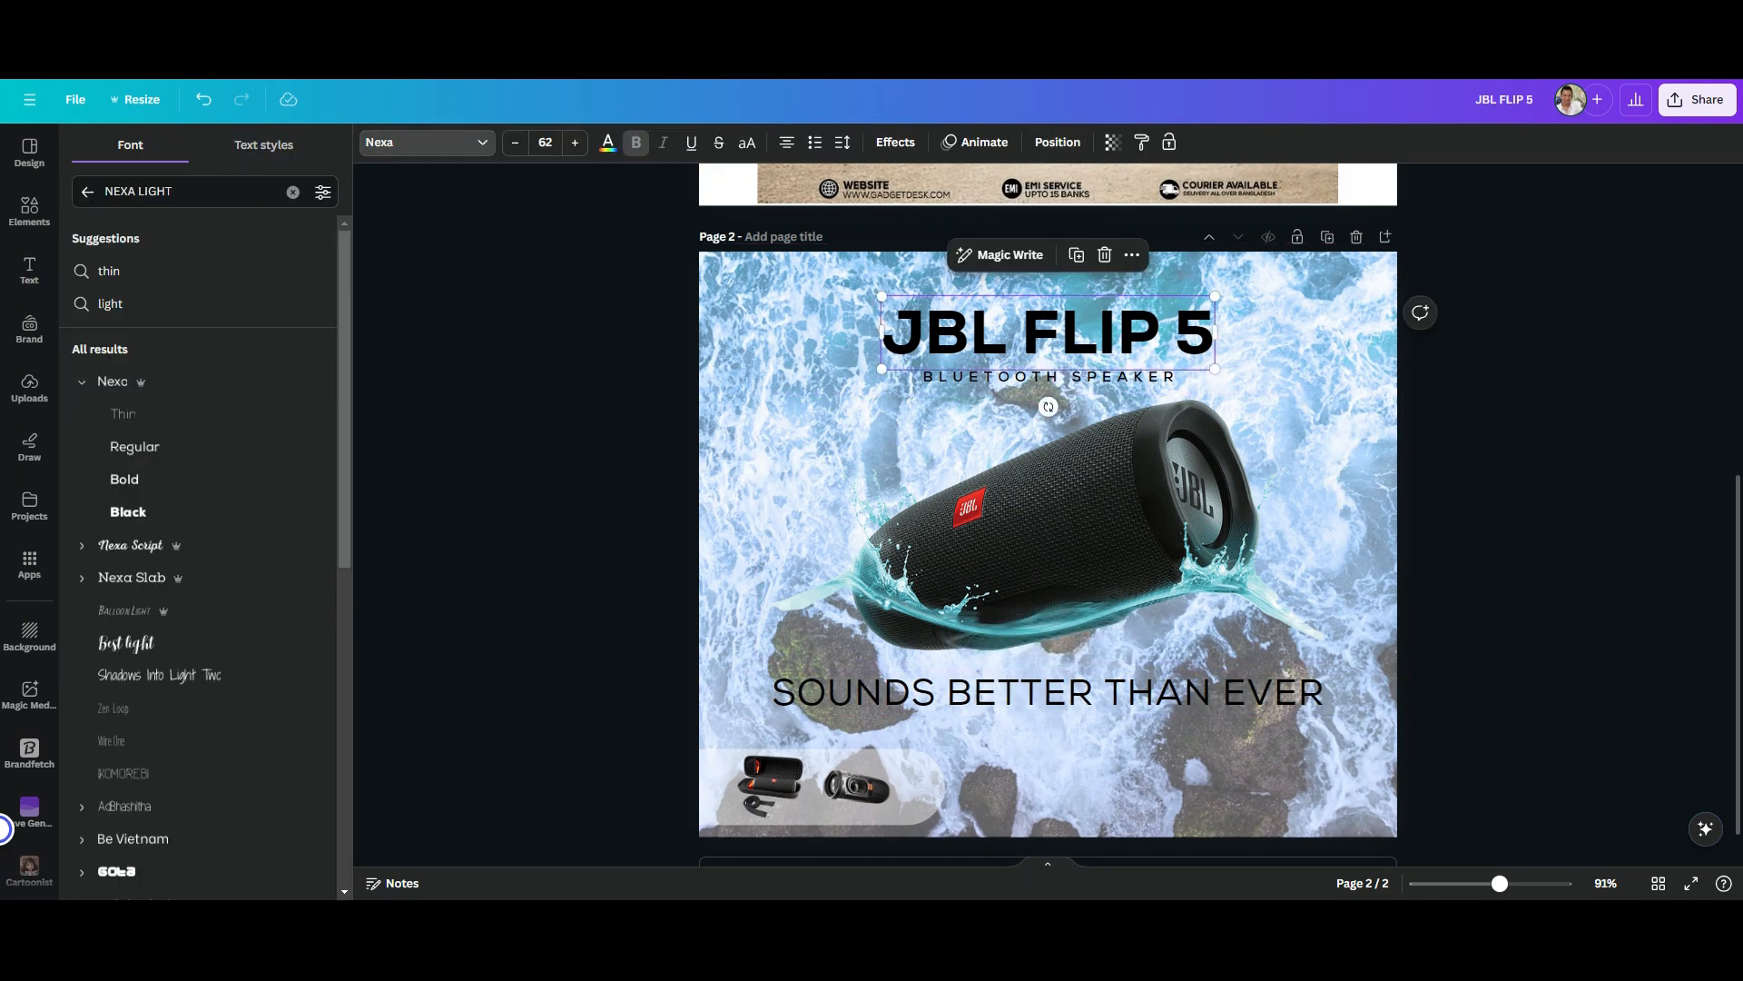
key(Escape)
Step: Crop a copy of the page 1 banner to its website and courier strip, move it onto page 2, and remove its background
scroll(1048, 514, up, 3)
scroll(1048, 514, down, 3)
scroll(1048, 513, up, 2)
click(1048, 264)
mouse_move(1047, 263)
mouse_down()
mouse_move(1169, 257)
mouse_move(1054, 243)
mouse_up()
scroll(1054, 243, up, 4)
drag(1459, 308, 1378, 308)
drag(650, 307, 727, 308)
drag(1052, 308, 1059, 659)
mouse_move(1058, 704)
mouse_down()
mouse_move(1058, 355)
mouse_move(1059, 697)
mouse_up()
drag(1059, 719, 1062, 809)
scroll(1062, 809, down, 6)
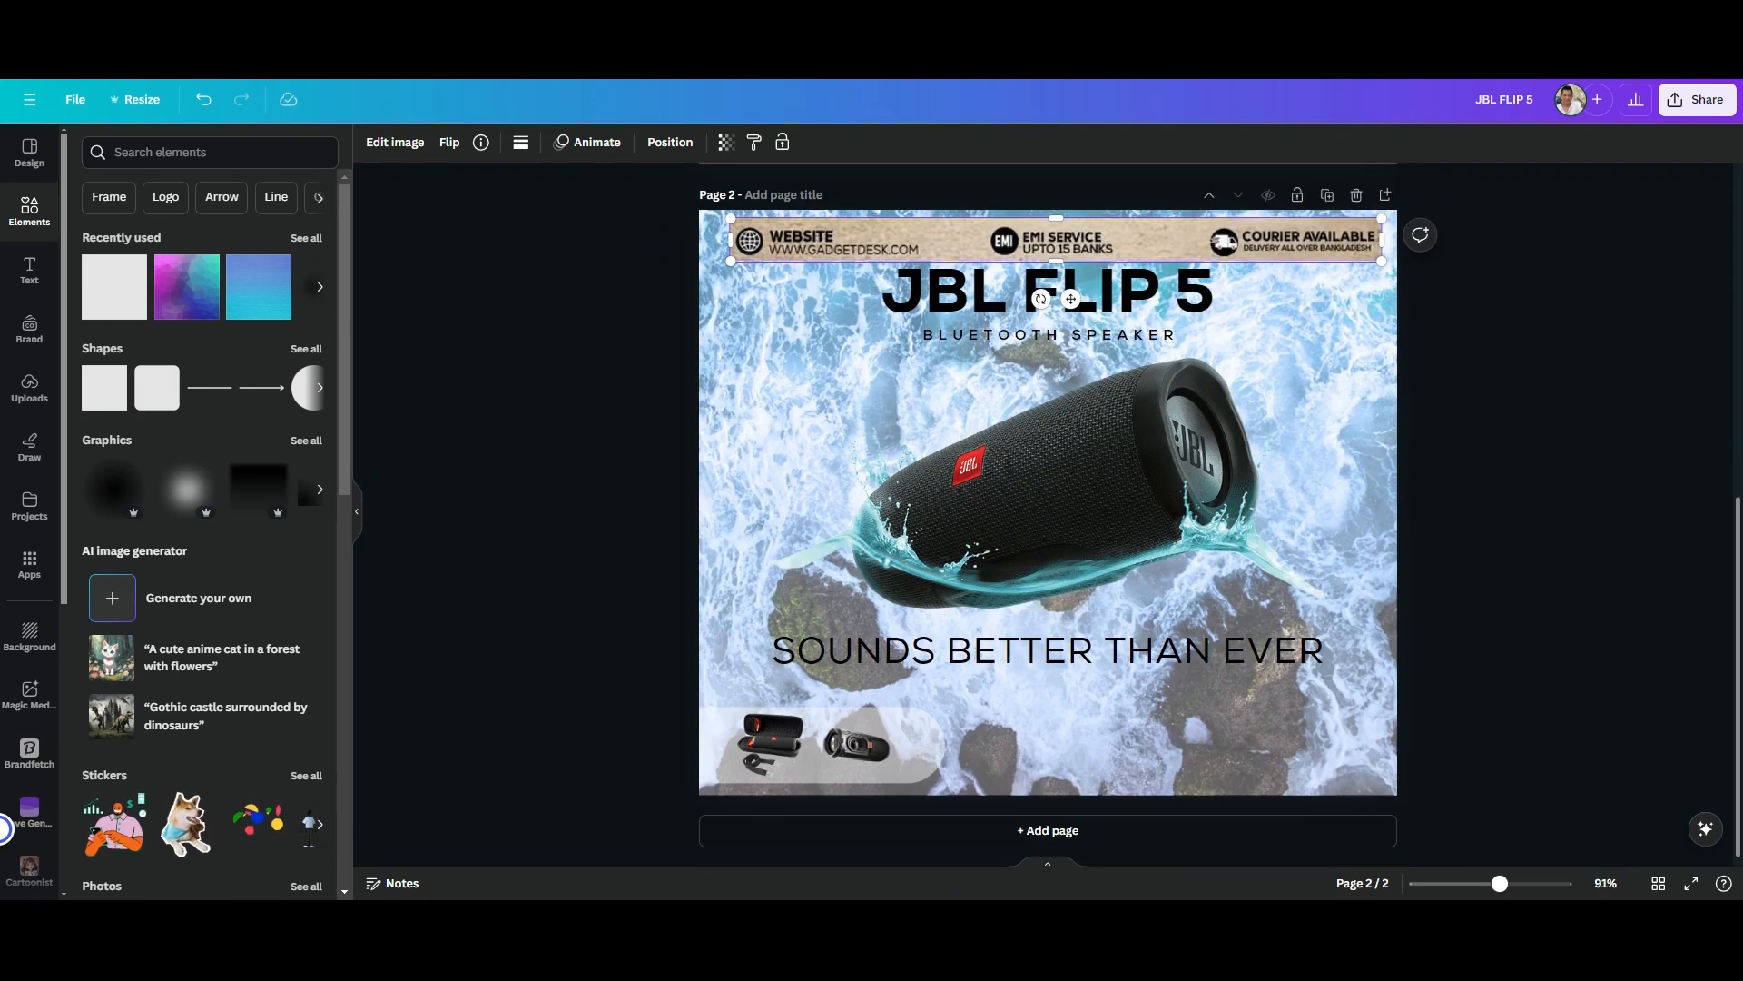
drag(1062, 235, 1063, 551)
click(394, 141)
click(113, 265)
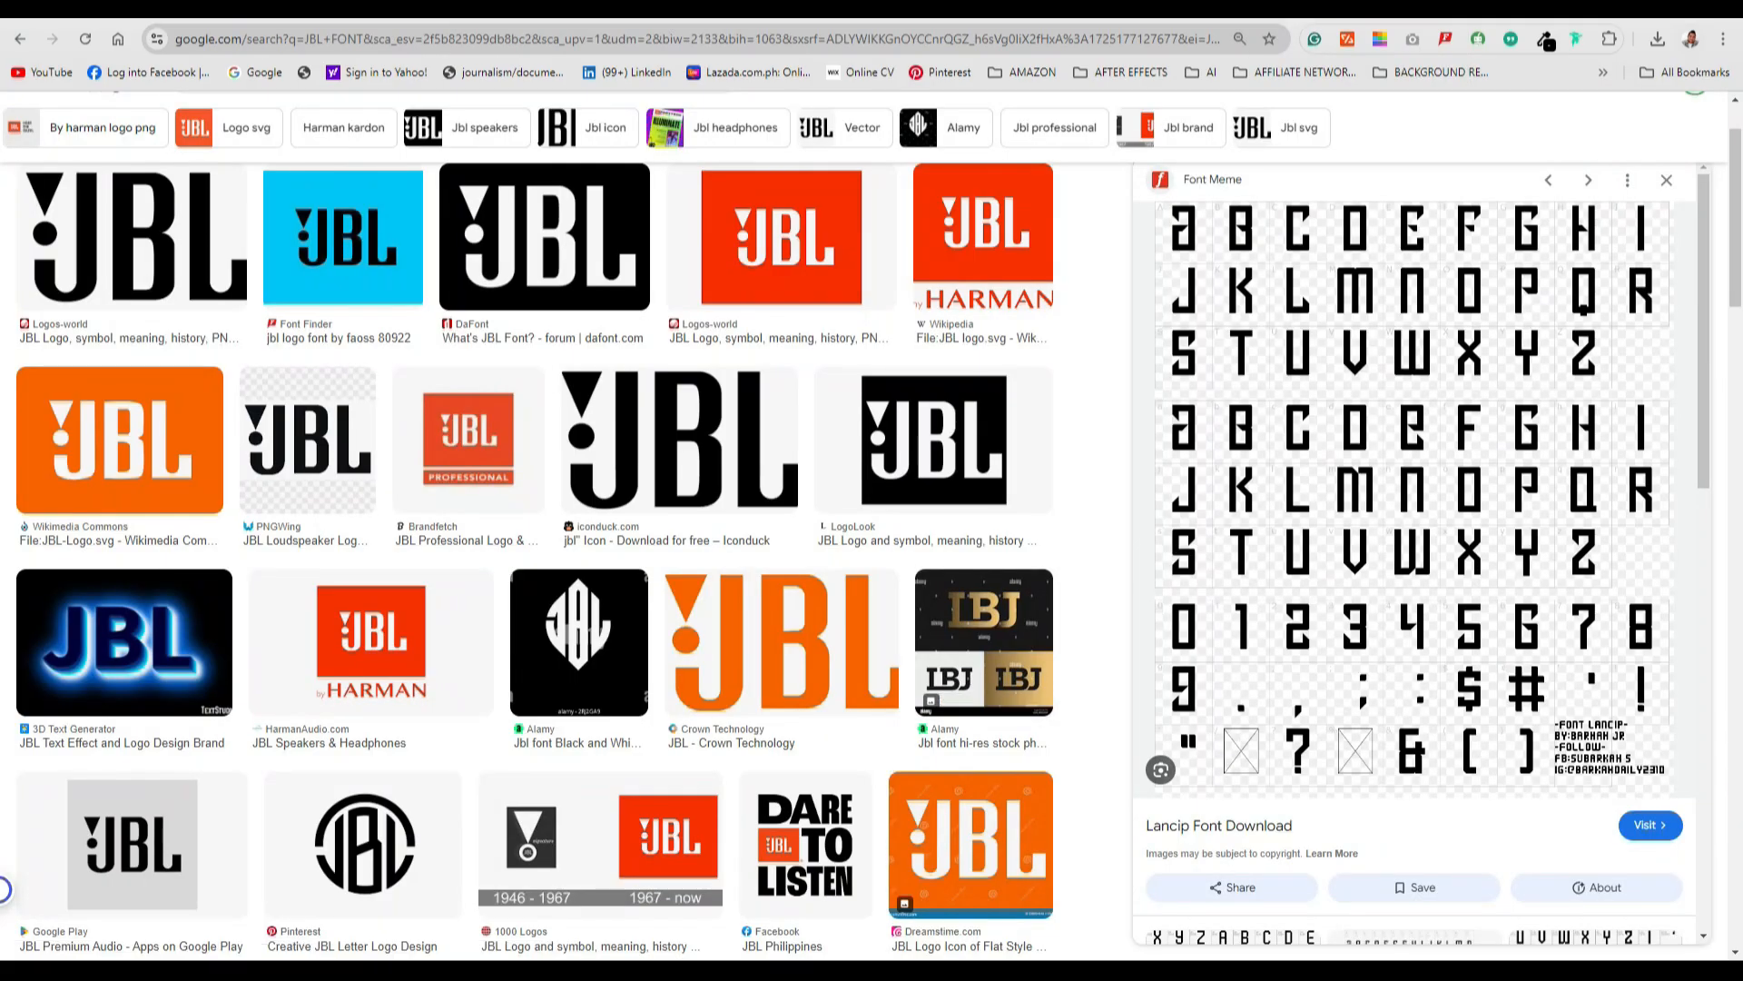
Step: Switch to the browser and open the JBL website
key(ctrl+l)
text(jbl.co)
key(Return)
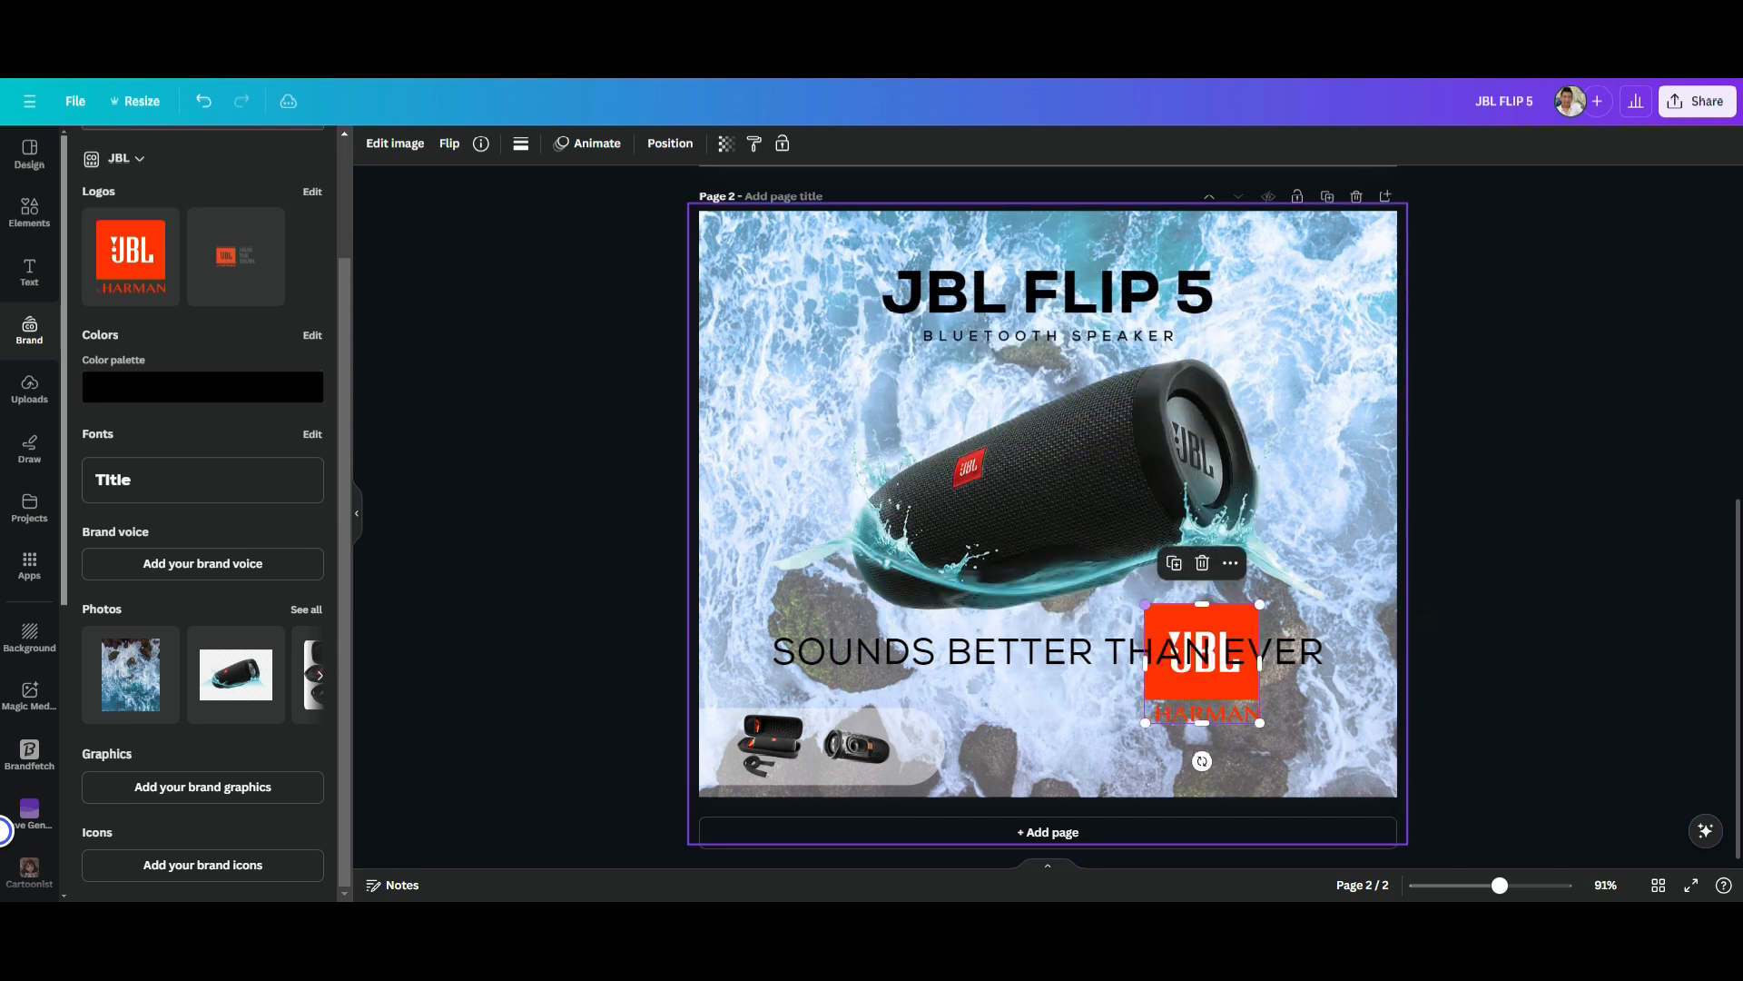
Step: Shrink the JBL by Harman logo and place it with the "HEAR THE TRUTH." slogan at the bottom centre of page 2
drag(1202, 681, 1208, 752)
drag(1150, 674, 1201, 726)
drag(822, 504, 1227, 744)
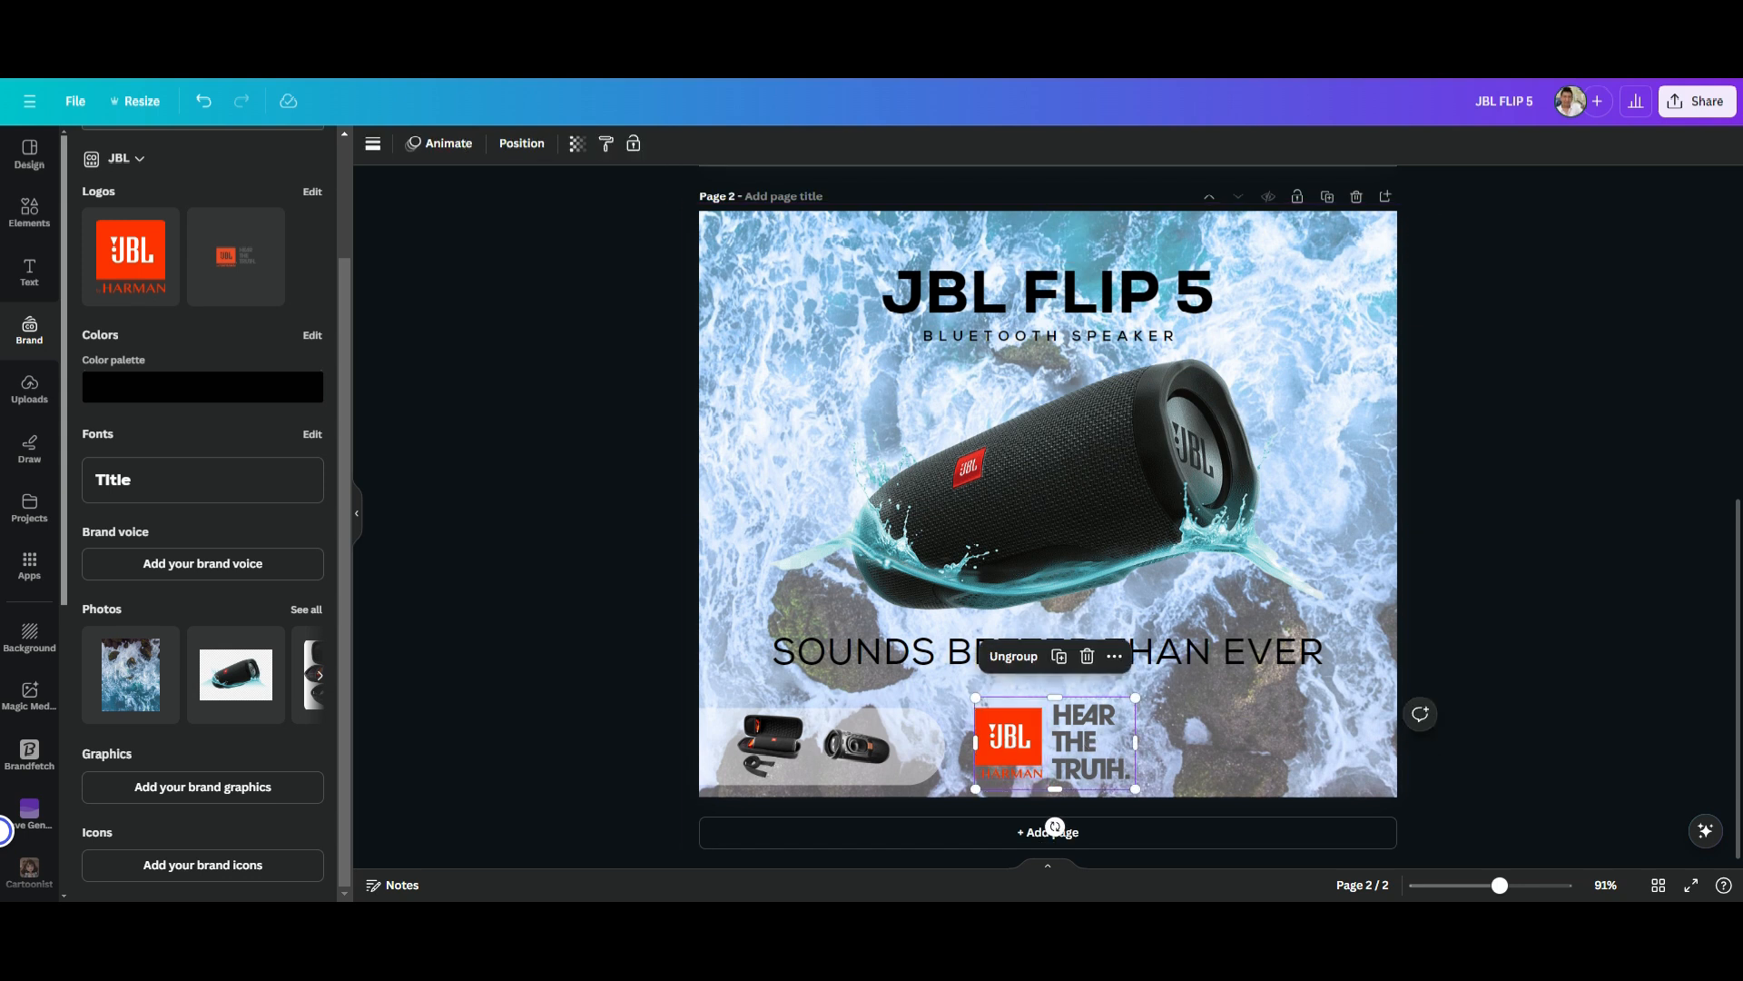
Step: Replace the product thumbnails with a translucent red pill reading "jblsoundauthority.com", placed beside the JBL logo
drag(771, 758, 874, 758)
click(874, 758)
click(481, 144)
click(910, 746)
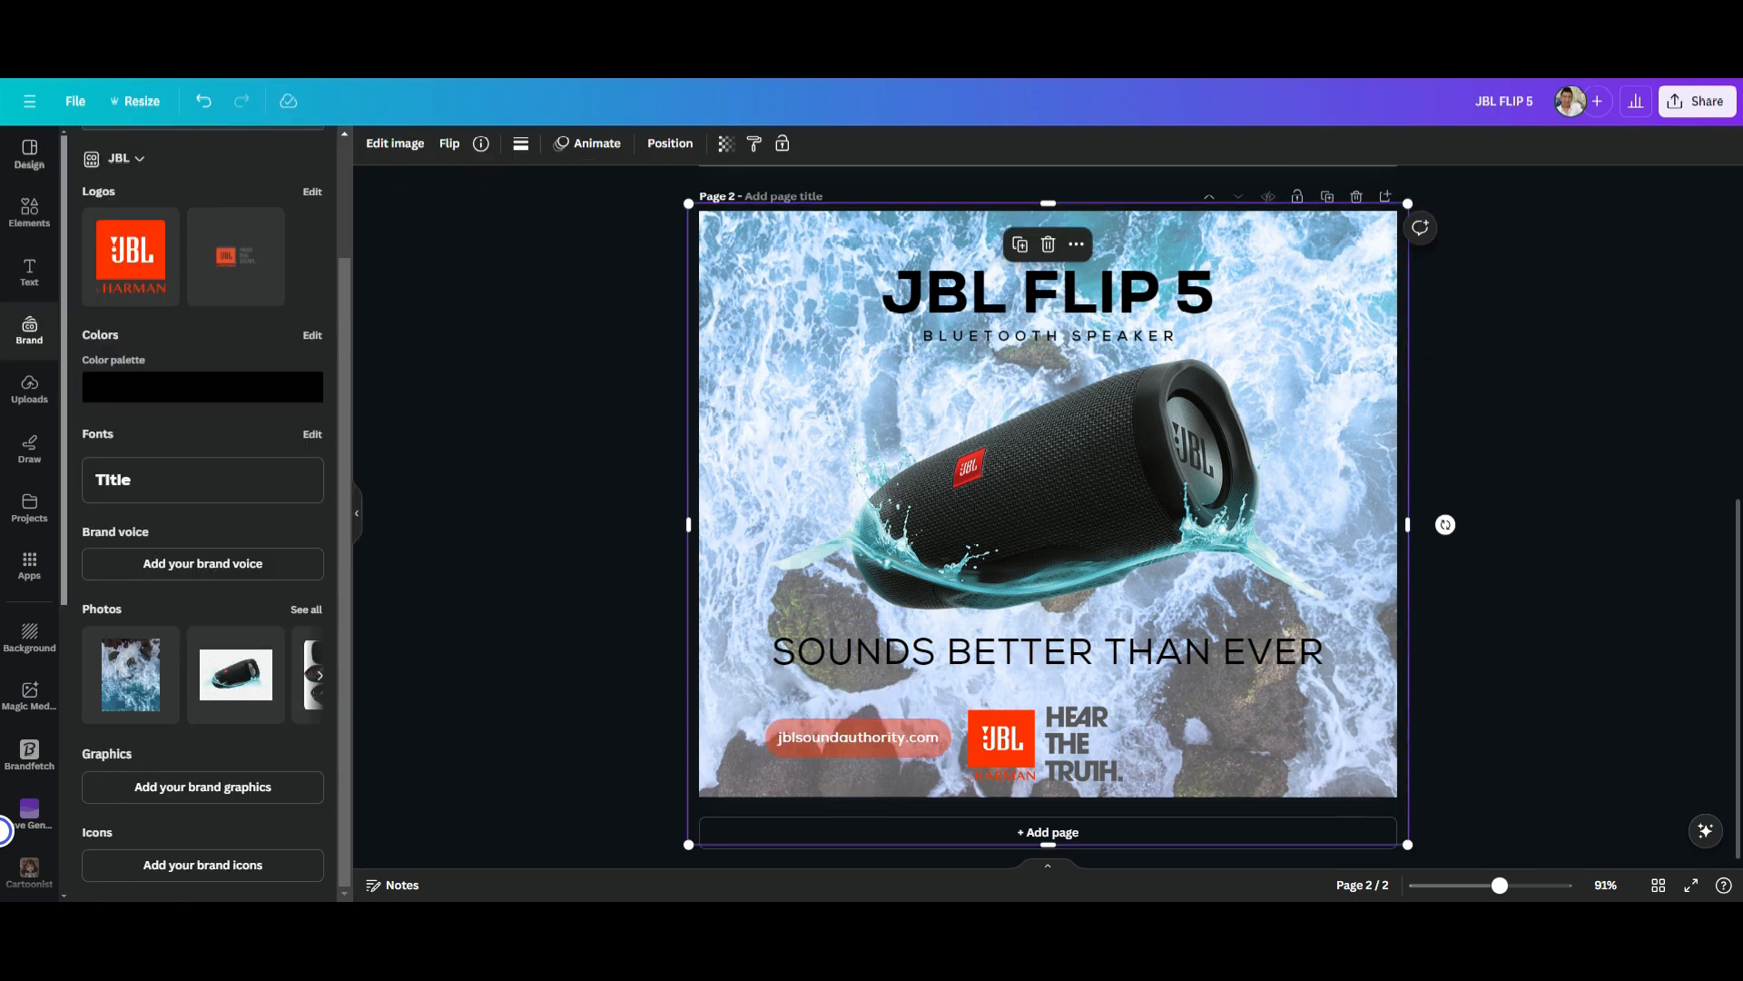
Step: Search the elements library for "social media icons" and browse the results
click(29, 211)
click(188, 152)
text(social media icons)
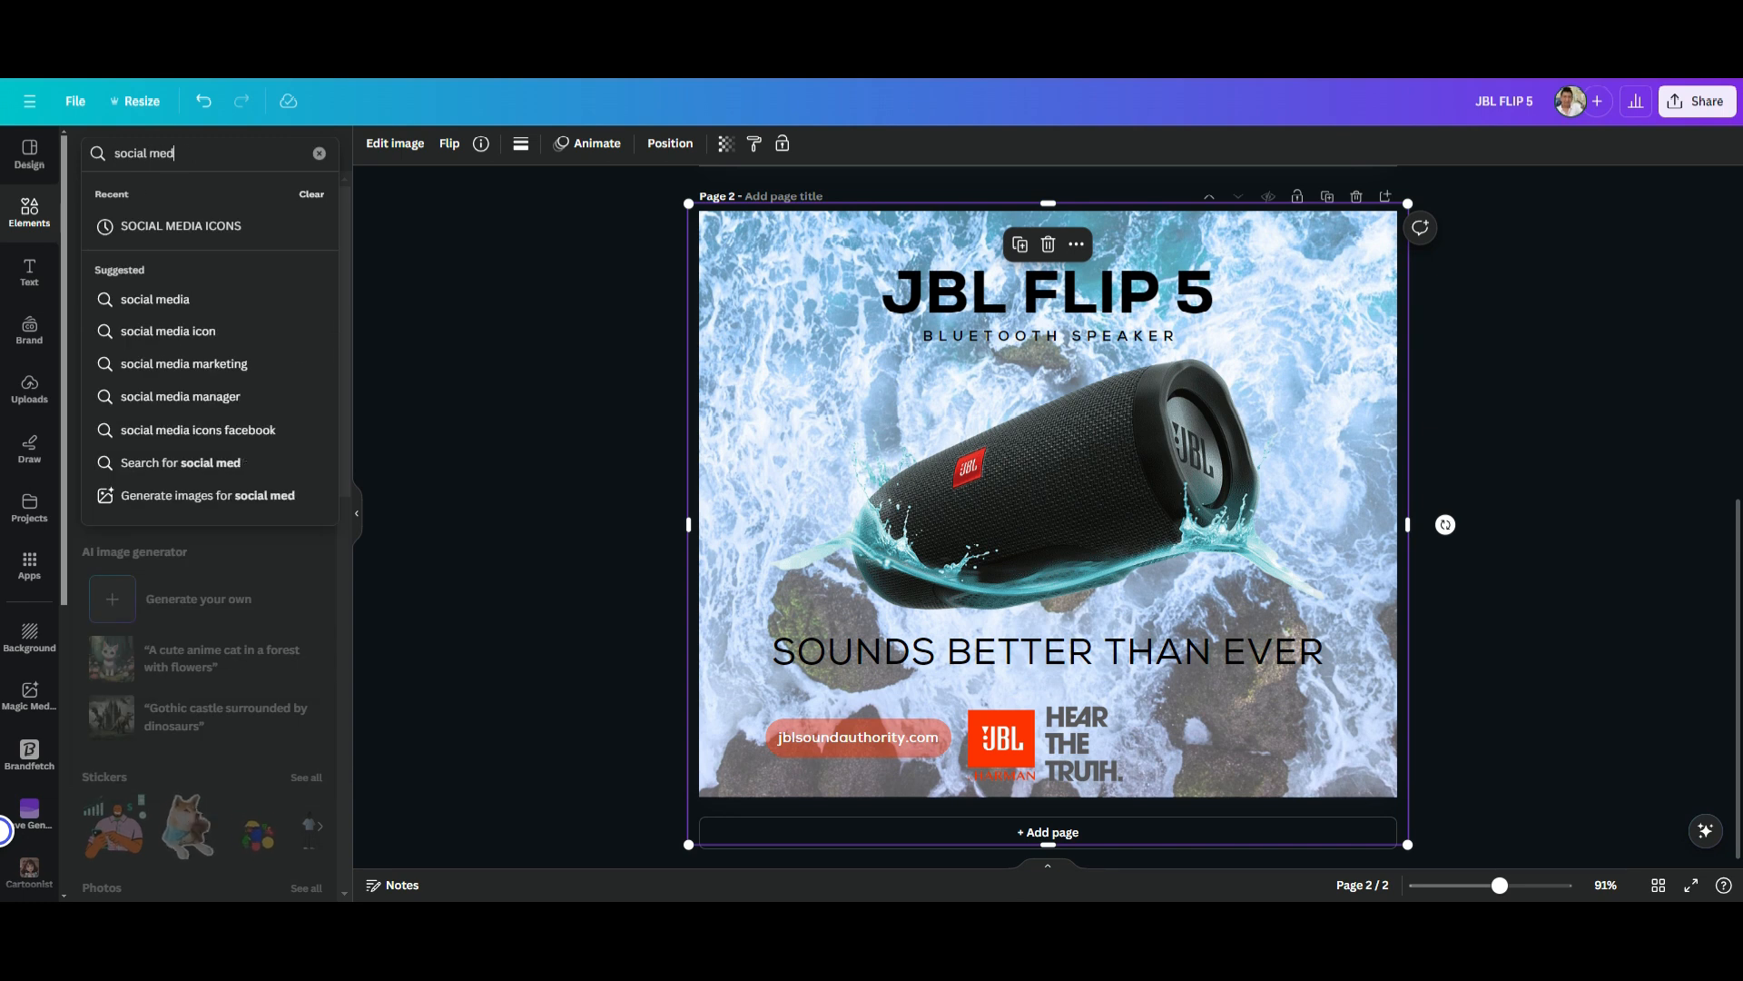
key(Return)
click(140, 192)
scroll(203, 554, down, 12)
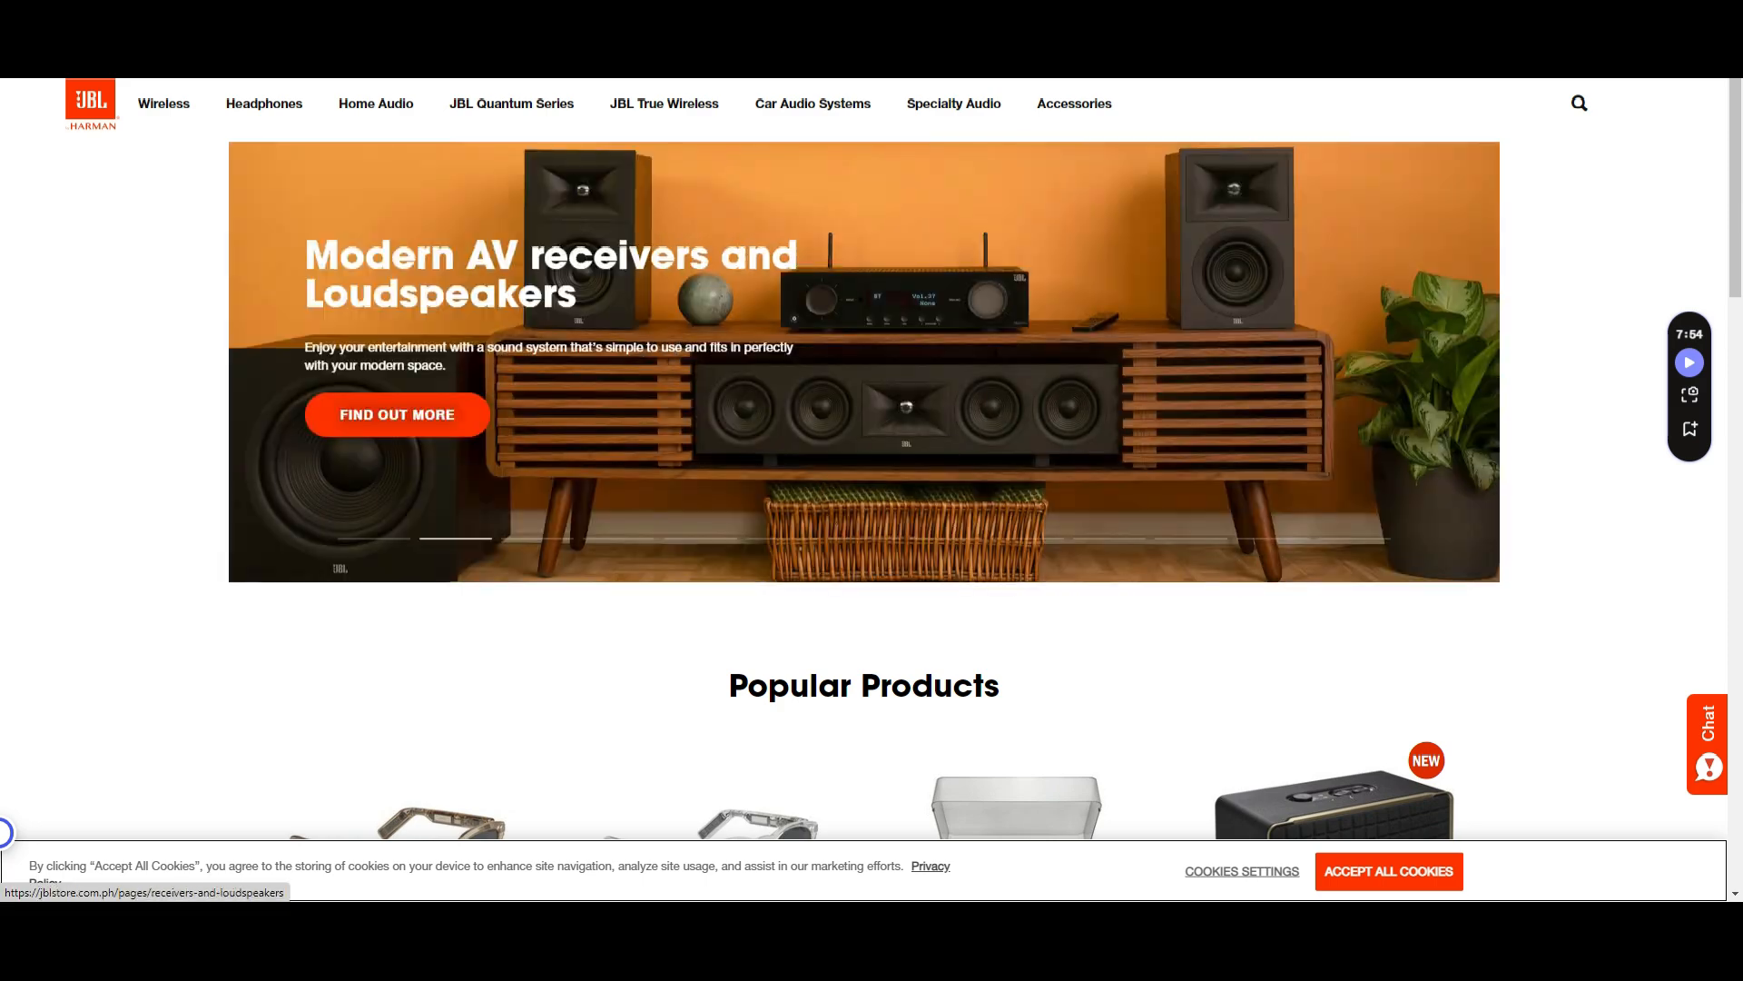
Step: Look through the JBL store page in the browser, and find a transparent Harman logo on PNGWing by searching "harman logo"
scroll(872, 490, down, 20)
scroll(872, 491, down, 1)
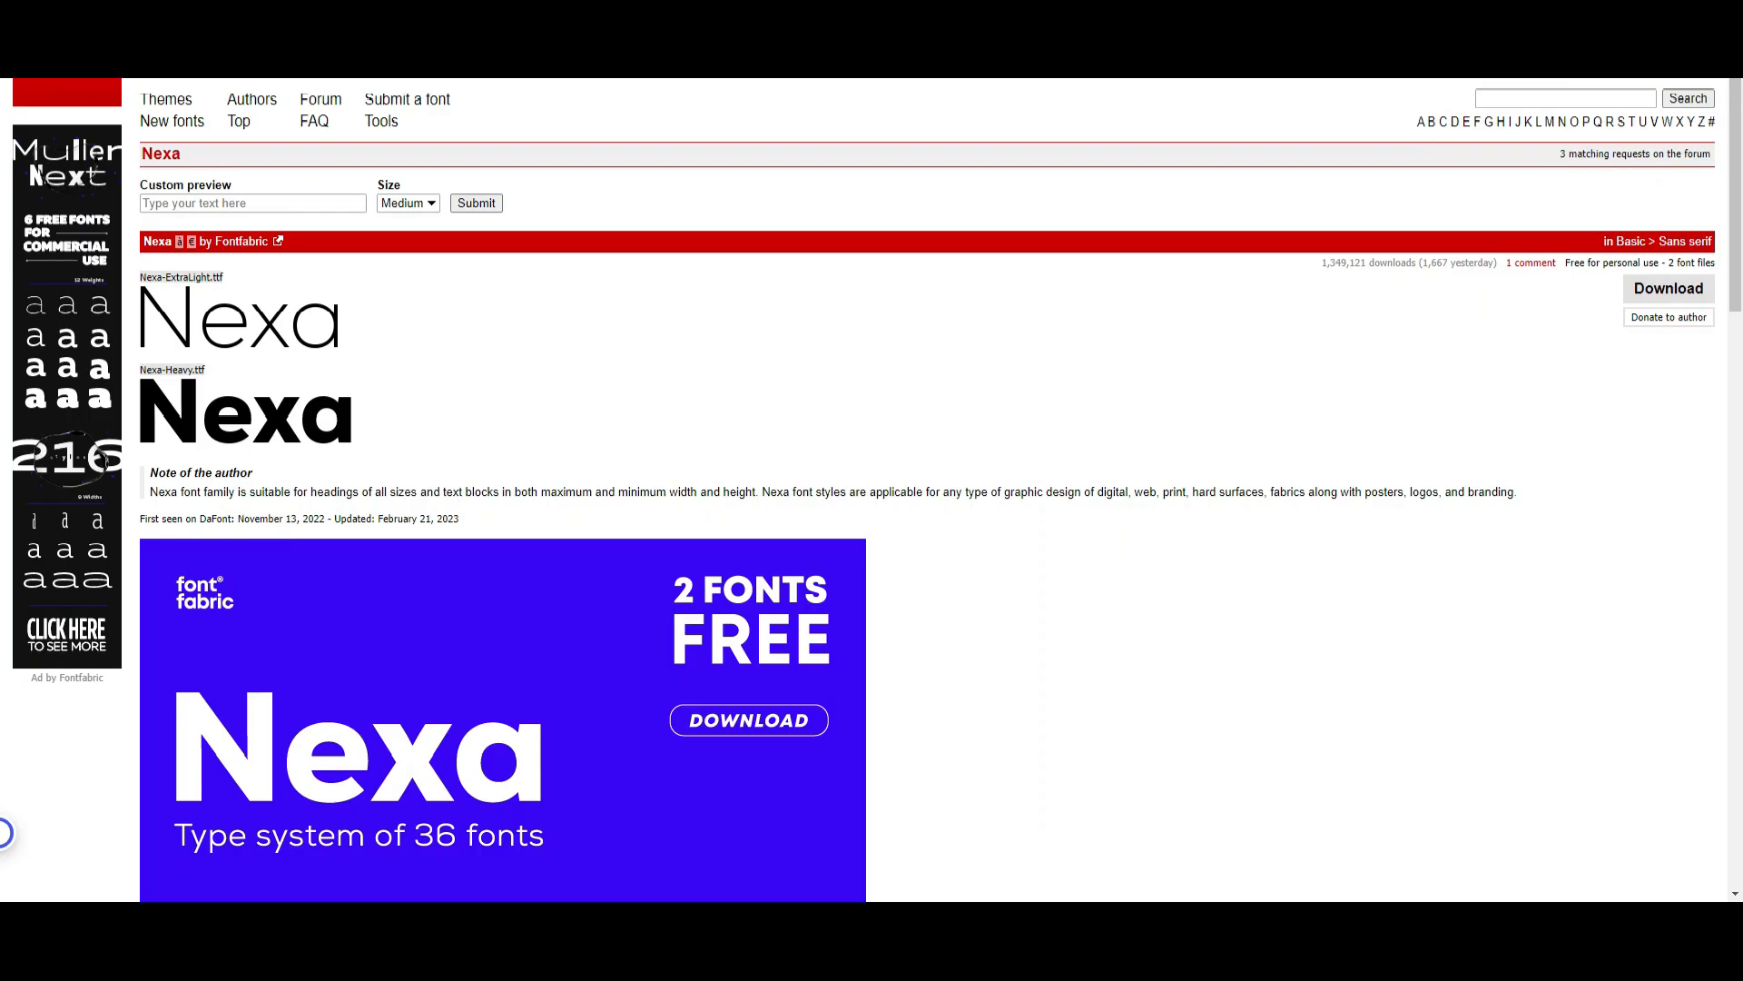
key(ctrl+l)
text(png)
key(Return)
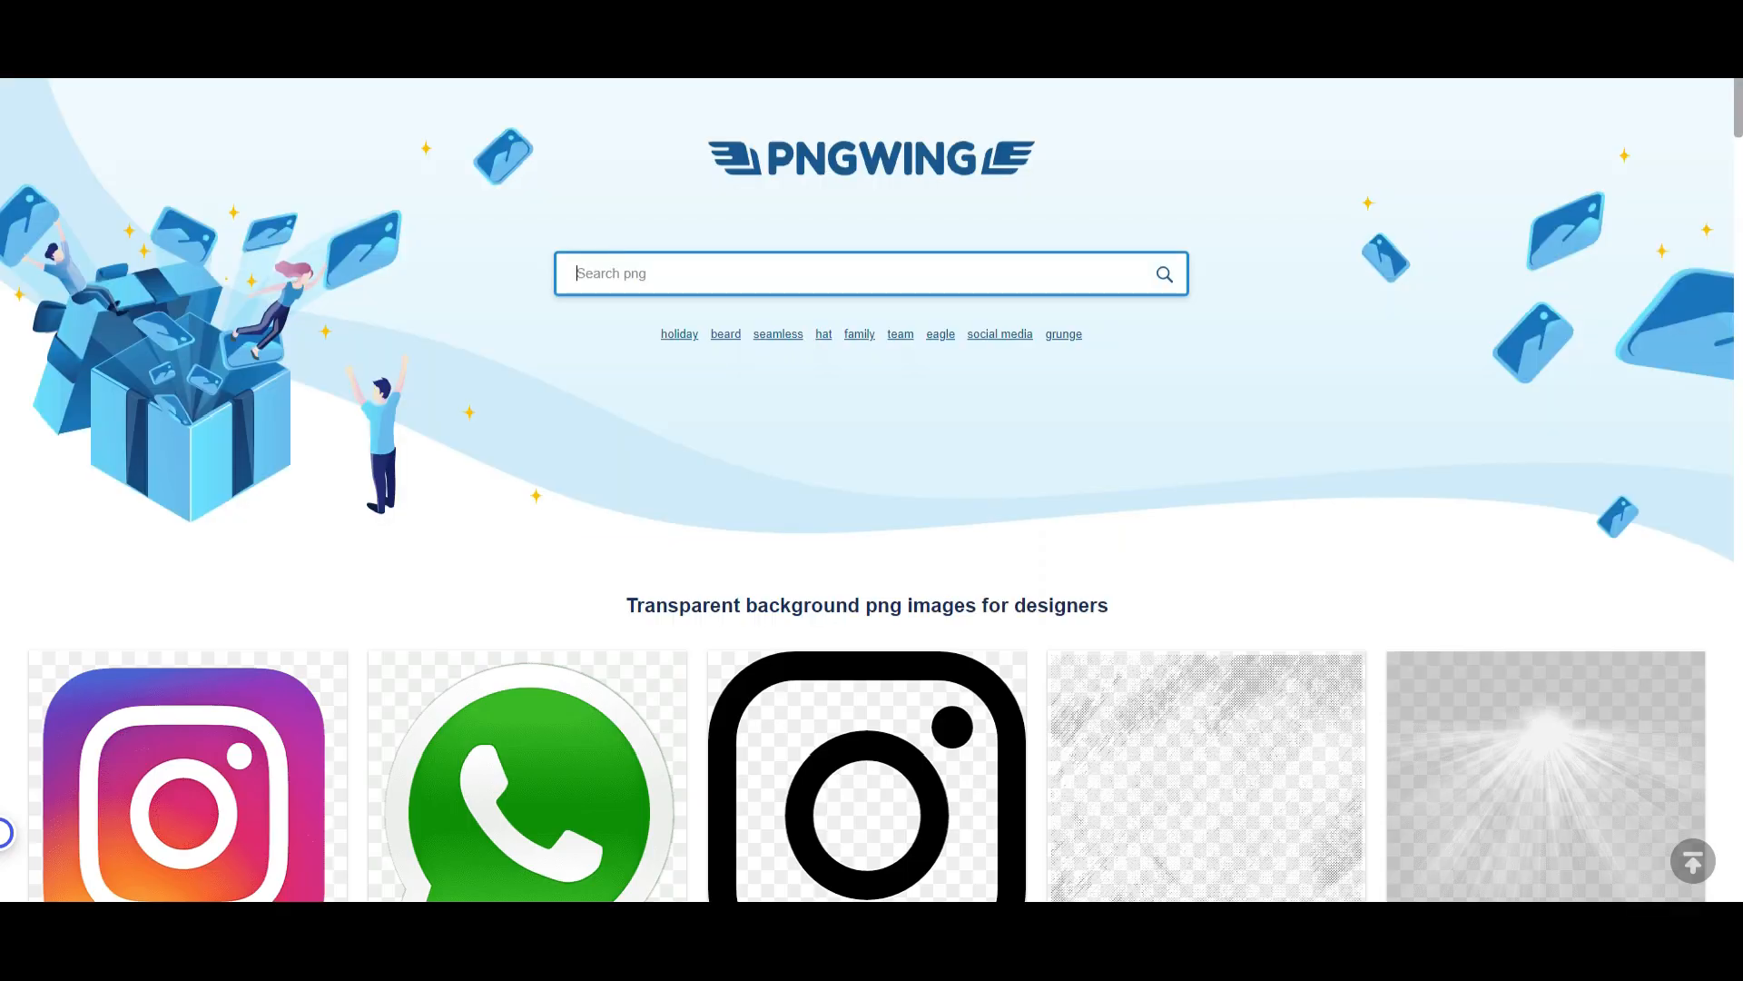
text(harman logo)
key(Return)
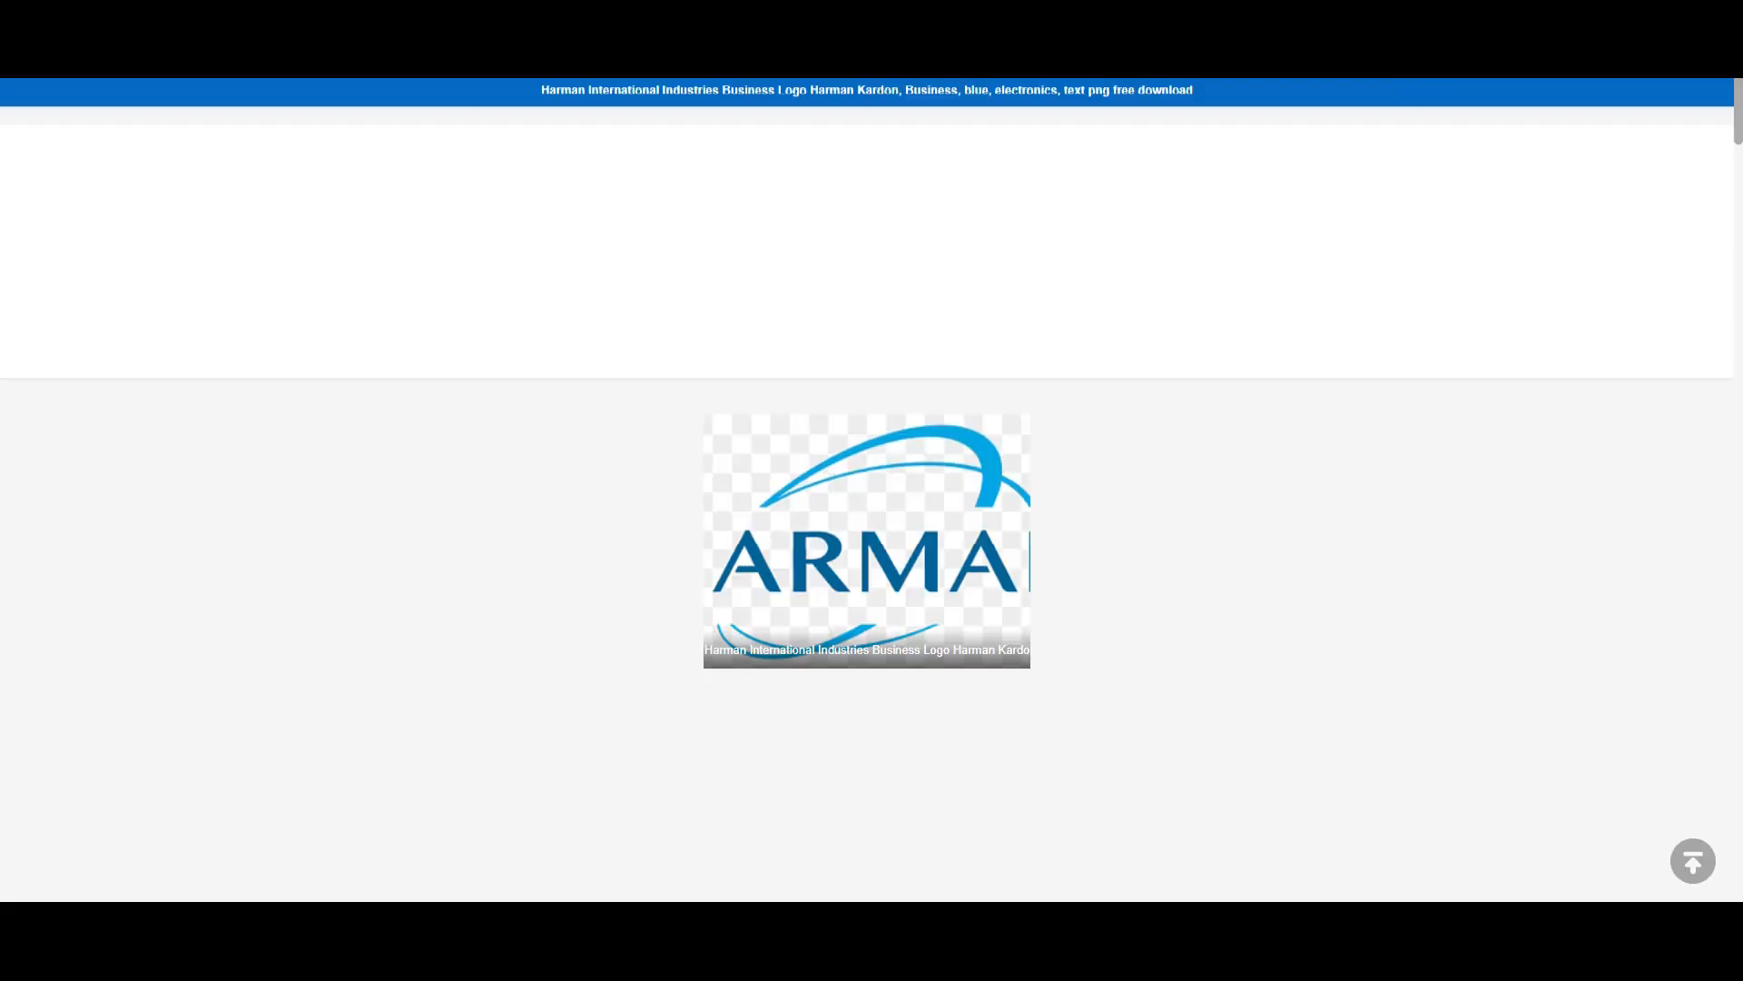
scroll(5, 832, down, 4)
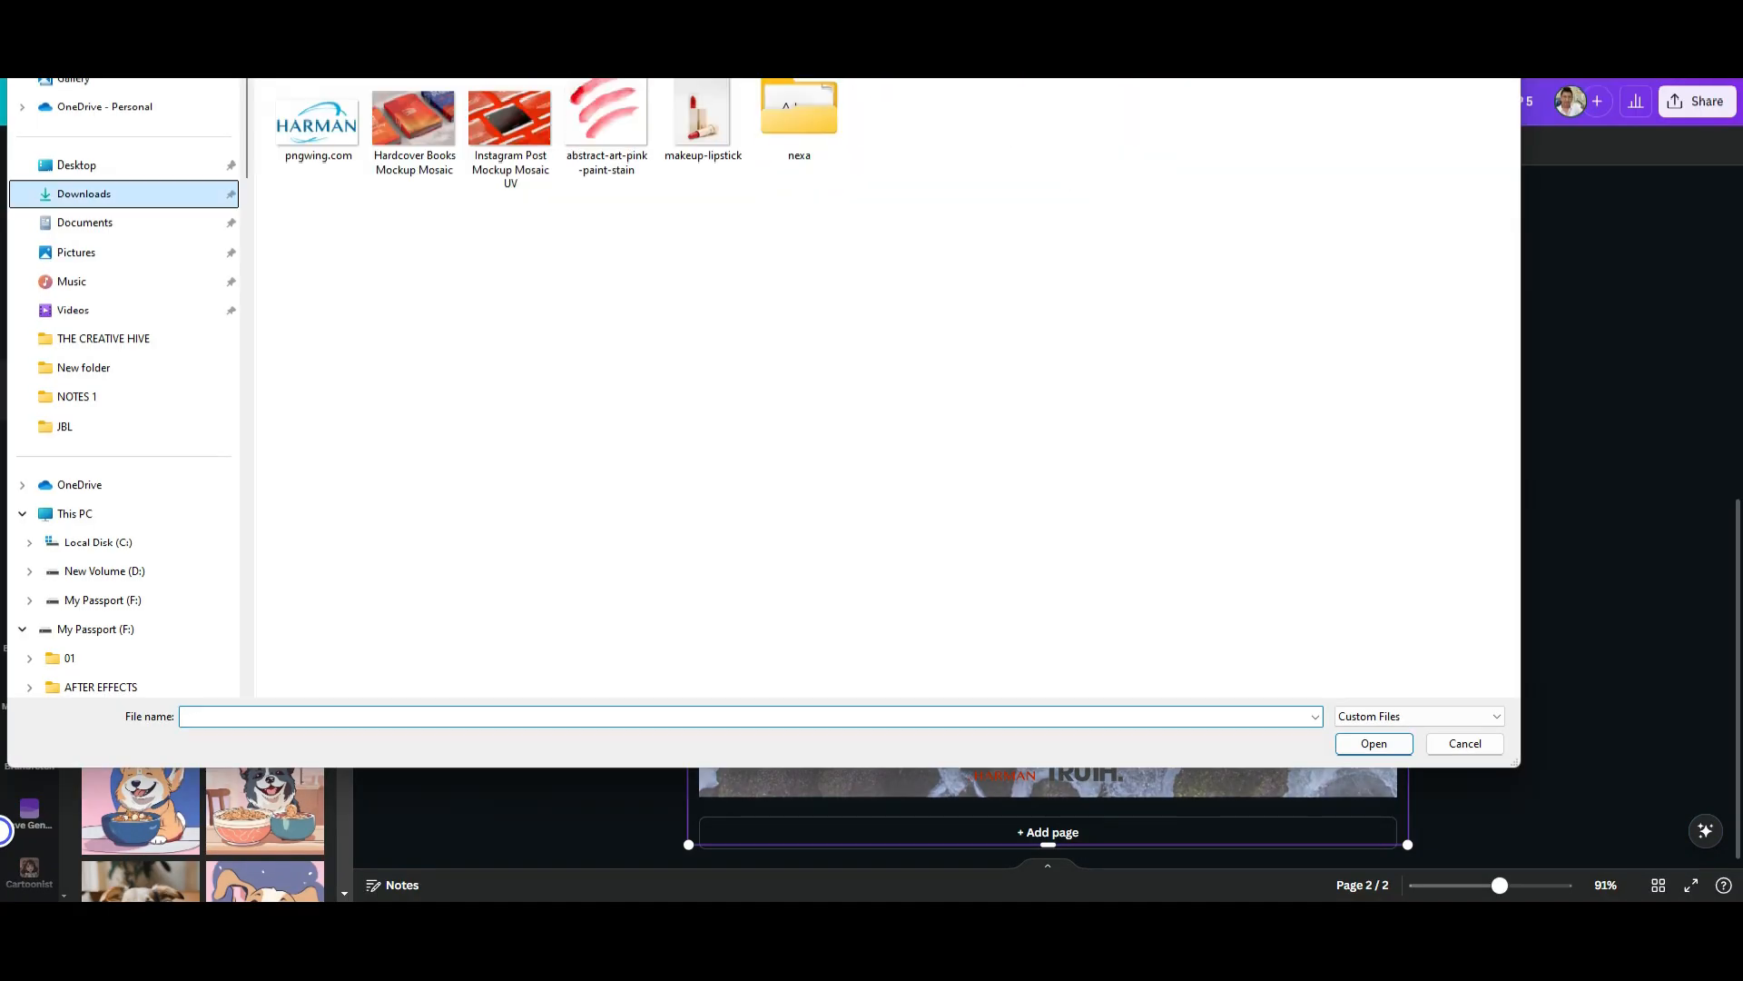
Step: Move the downloaded Harman logo file into the JBL folder, keeping both same-named files, and upload it to the design
click(317, 118)
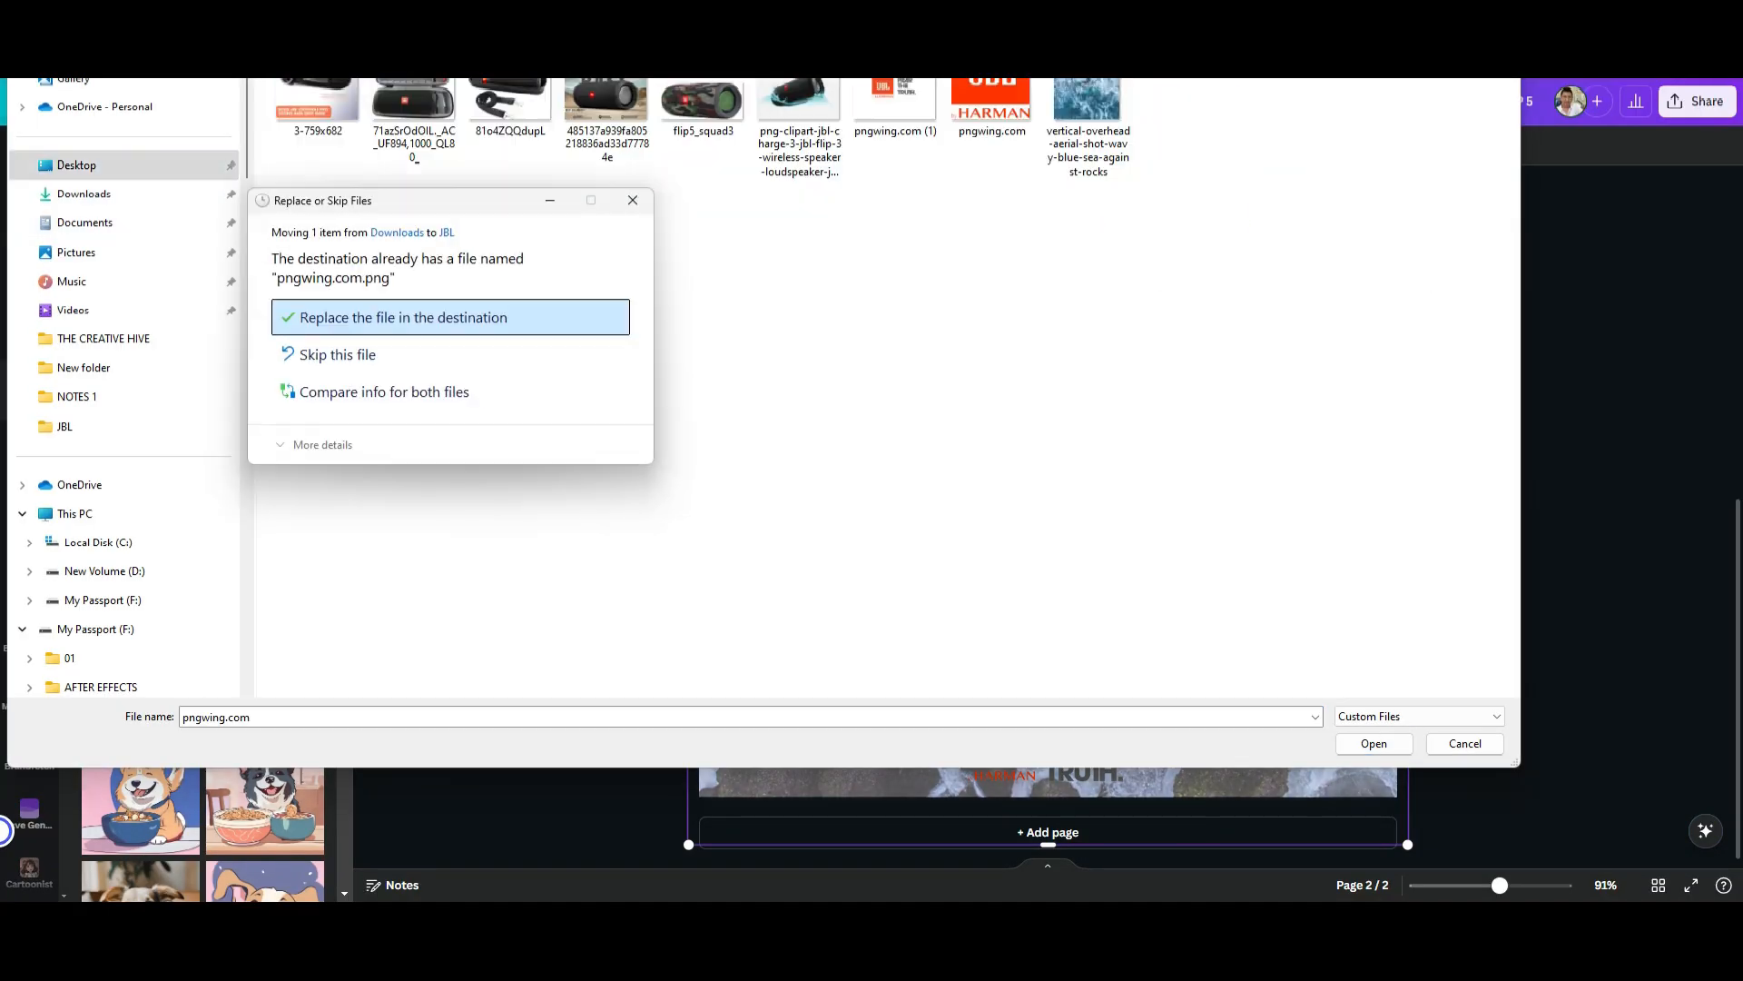
click(429, 393)
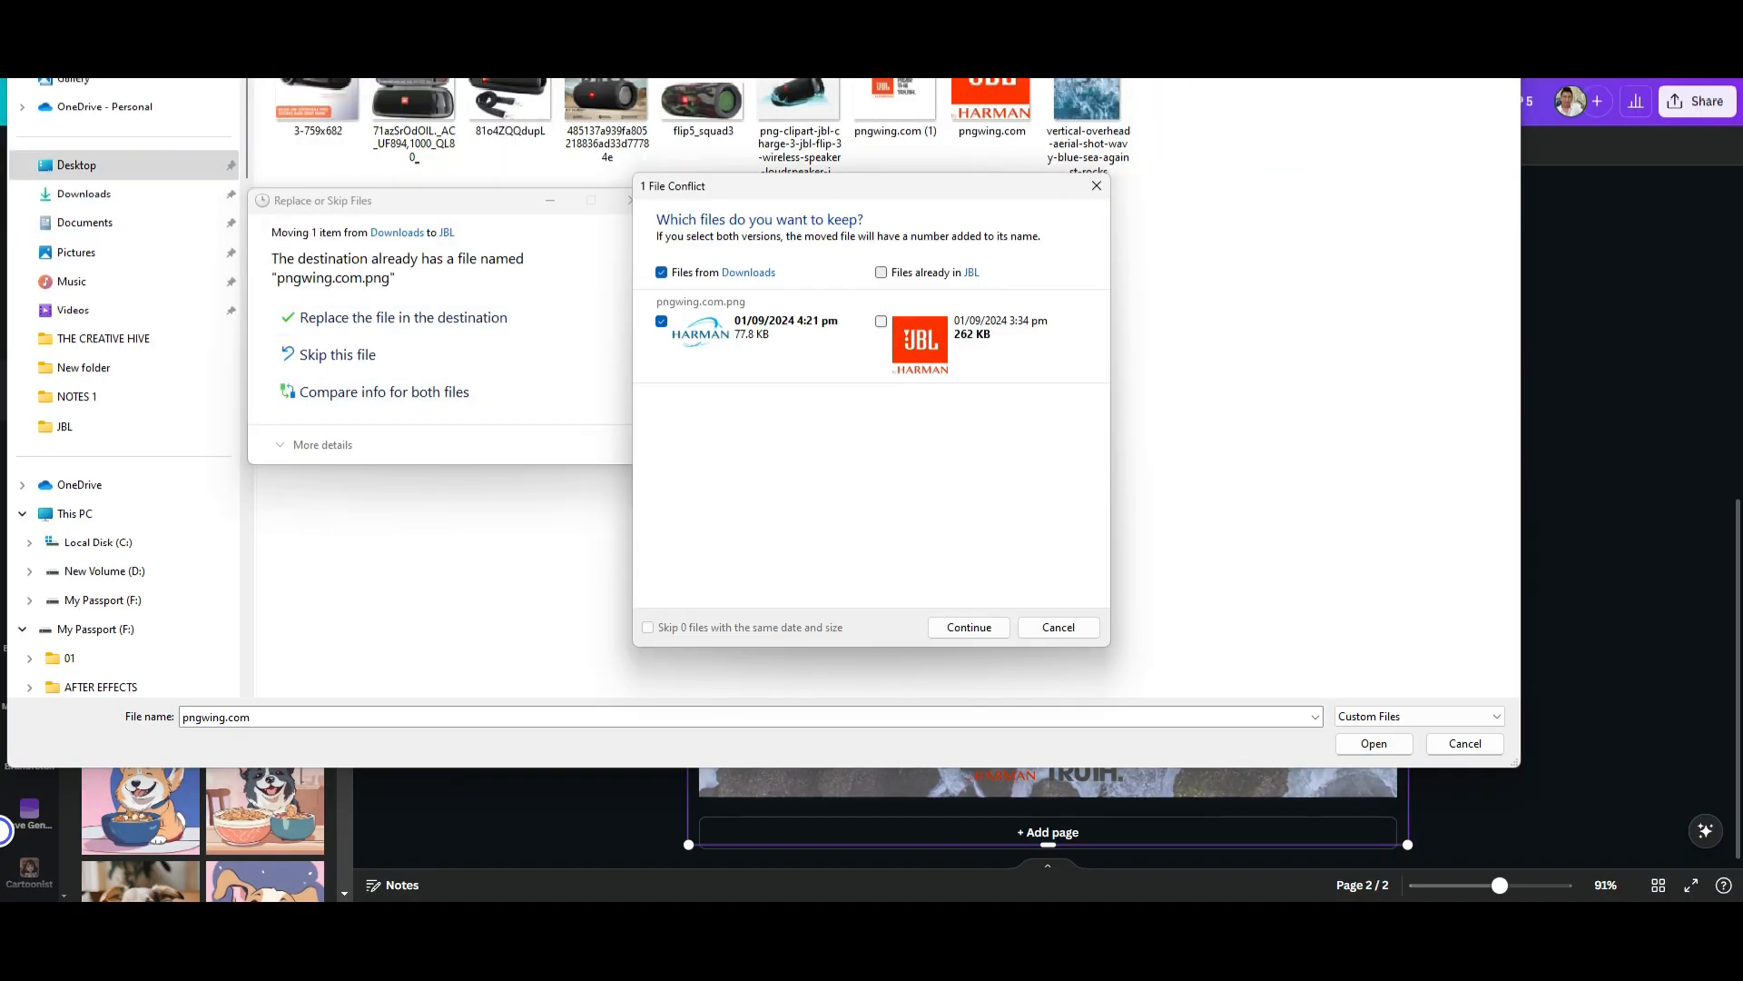
click(1374, 742)
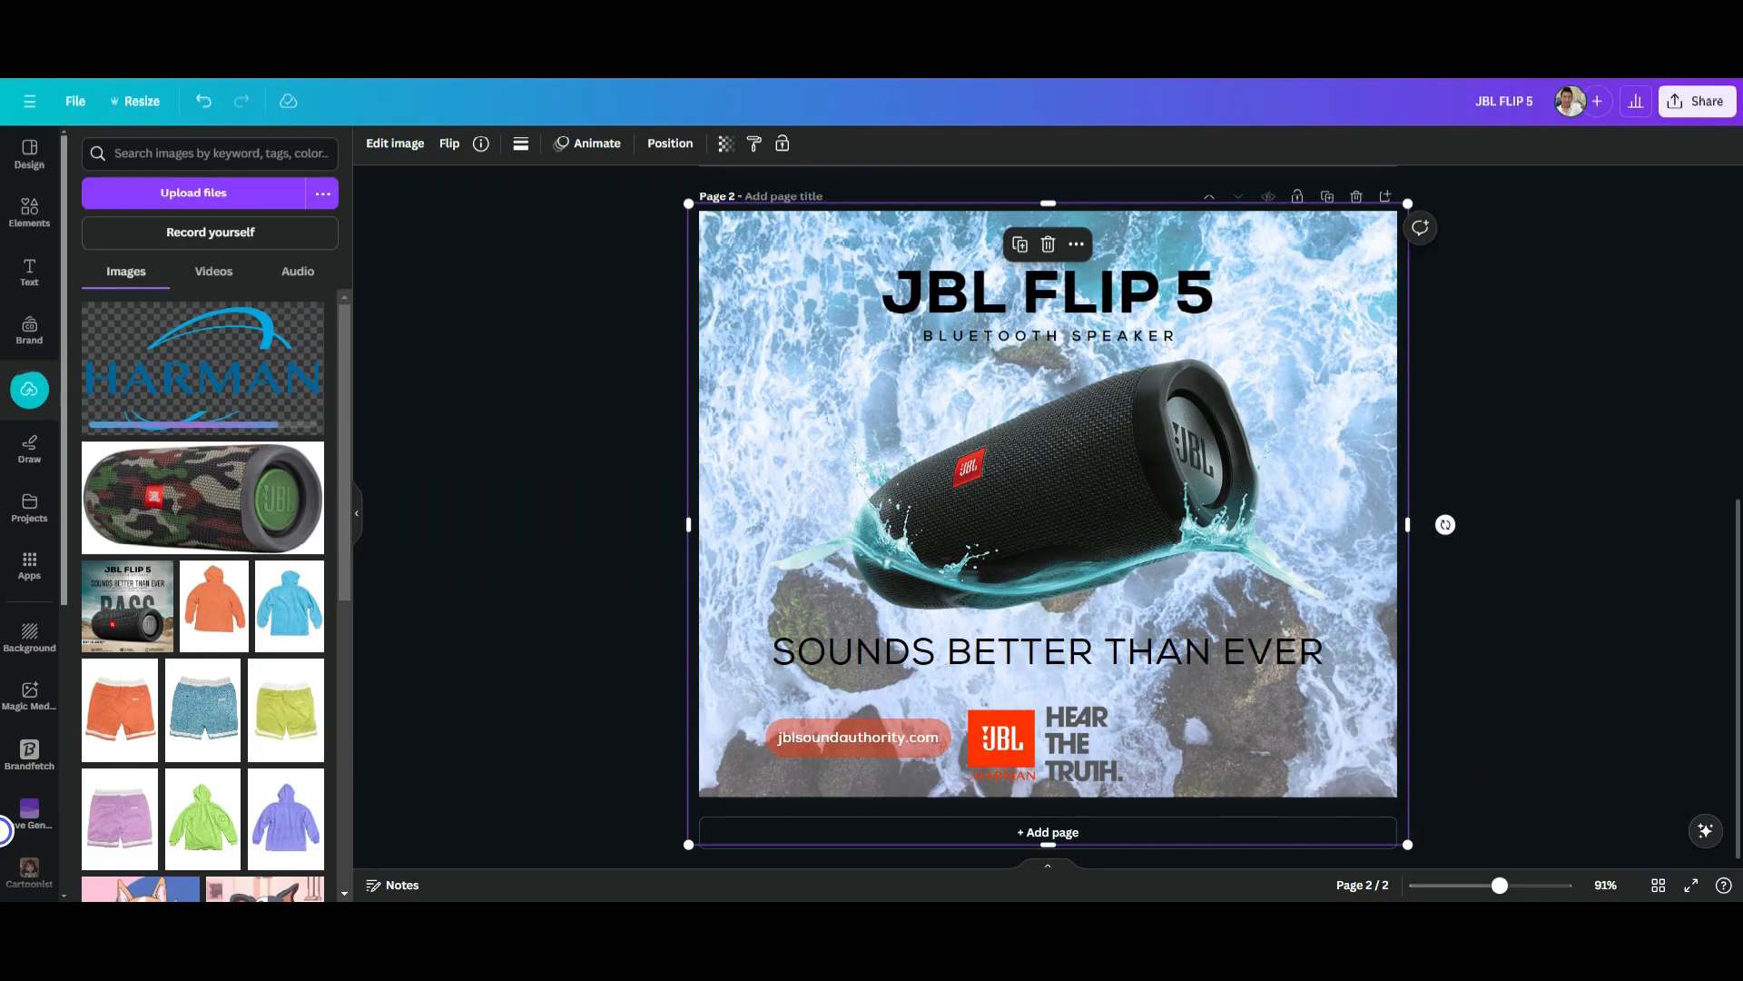
Step: Place a small Harman logo beside the "HEAR THE TRUTH." slogan and turn it black
click(202, 372)
drag(1278, 631, 1199, 737)
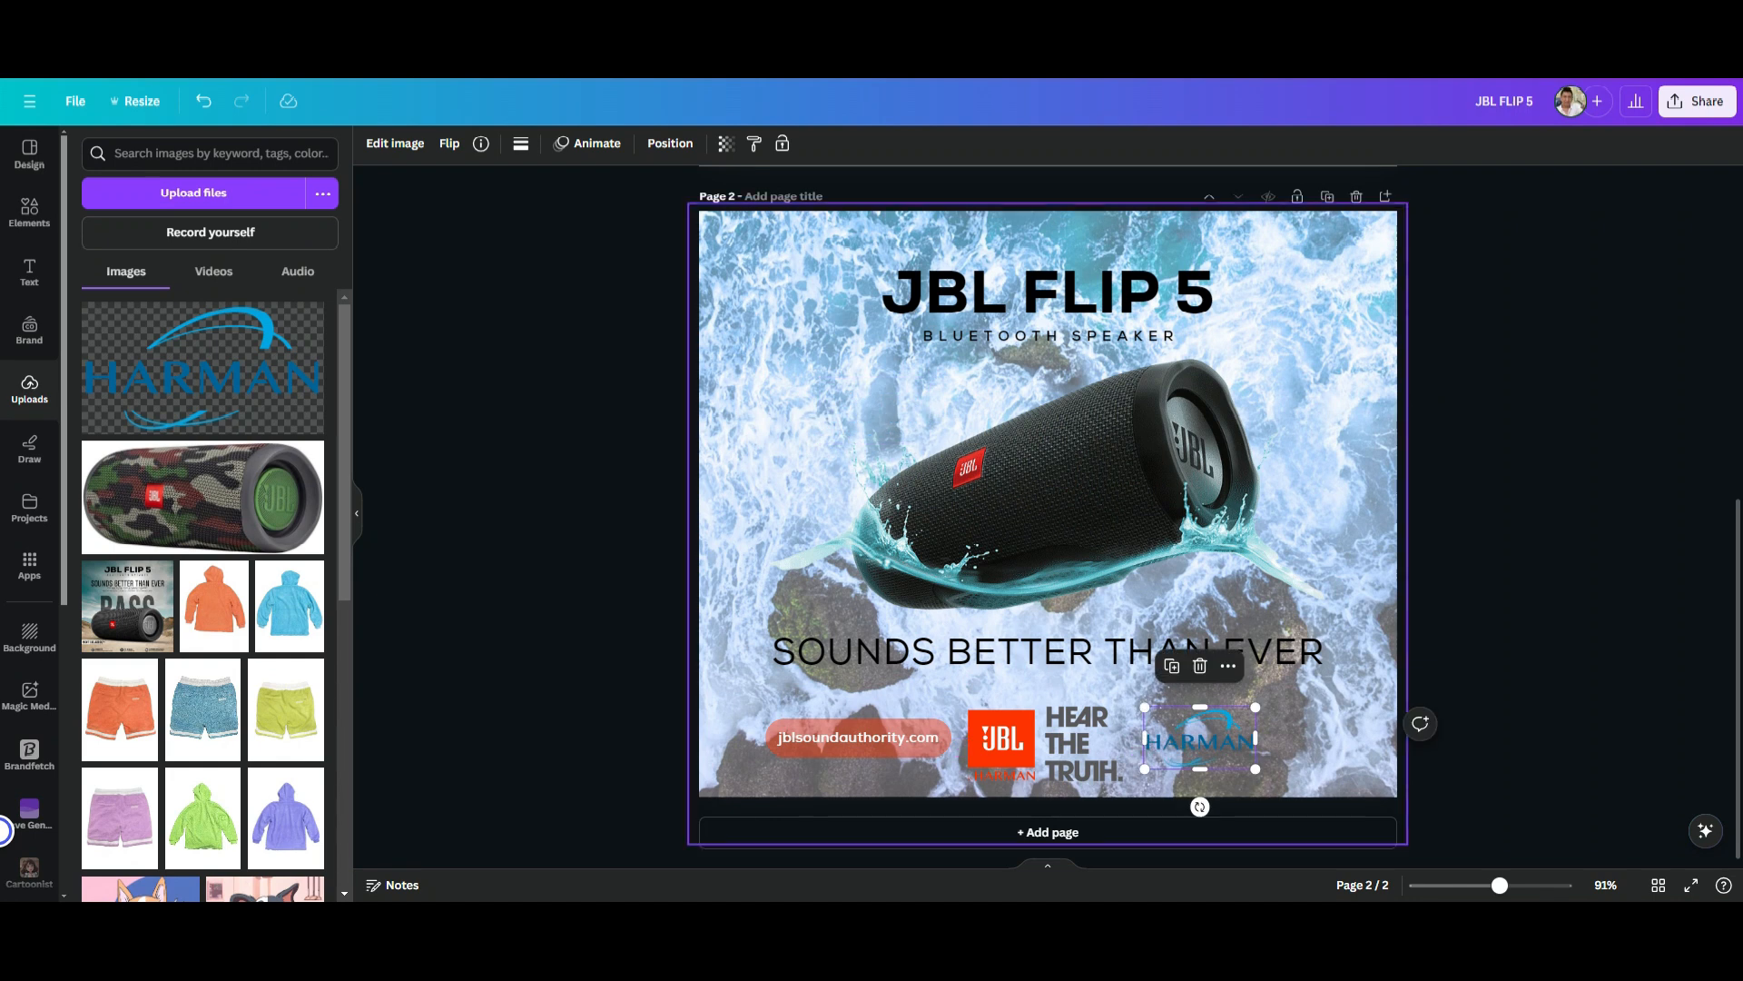
click(394, 142)
scroll(200, 544, down, 10)
scroll(200, 544, up, 10)
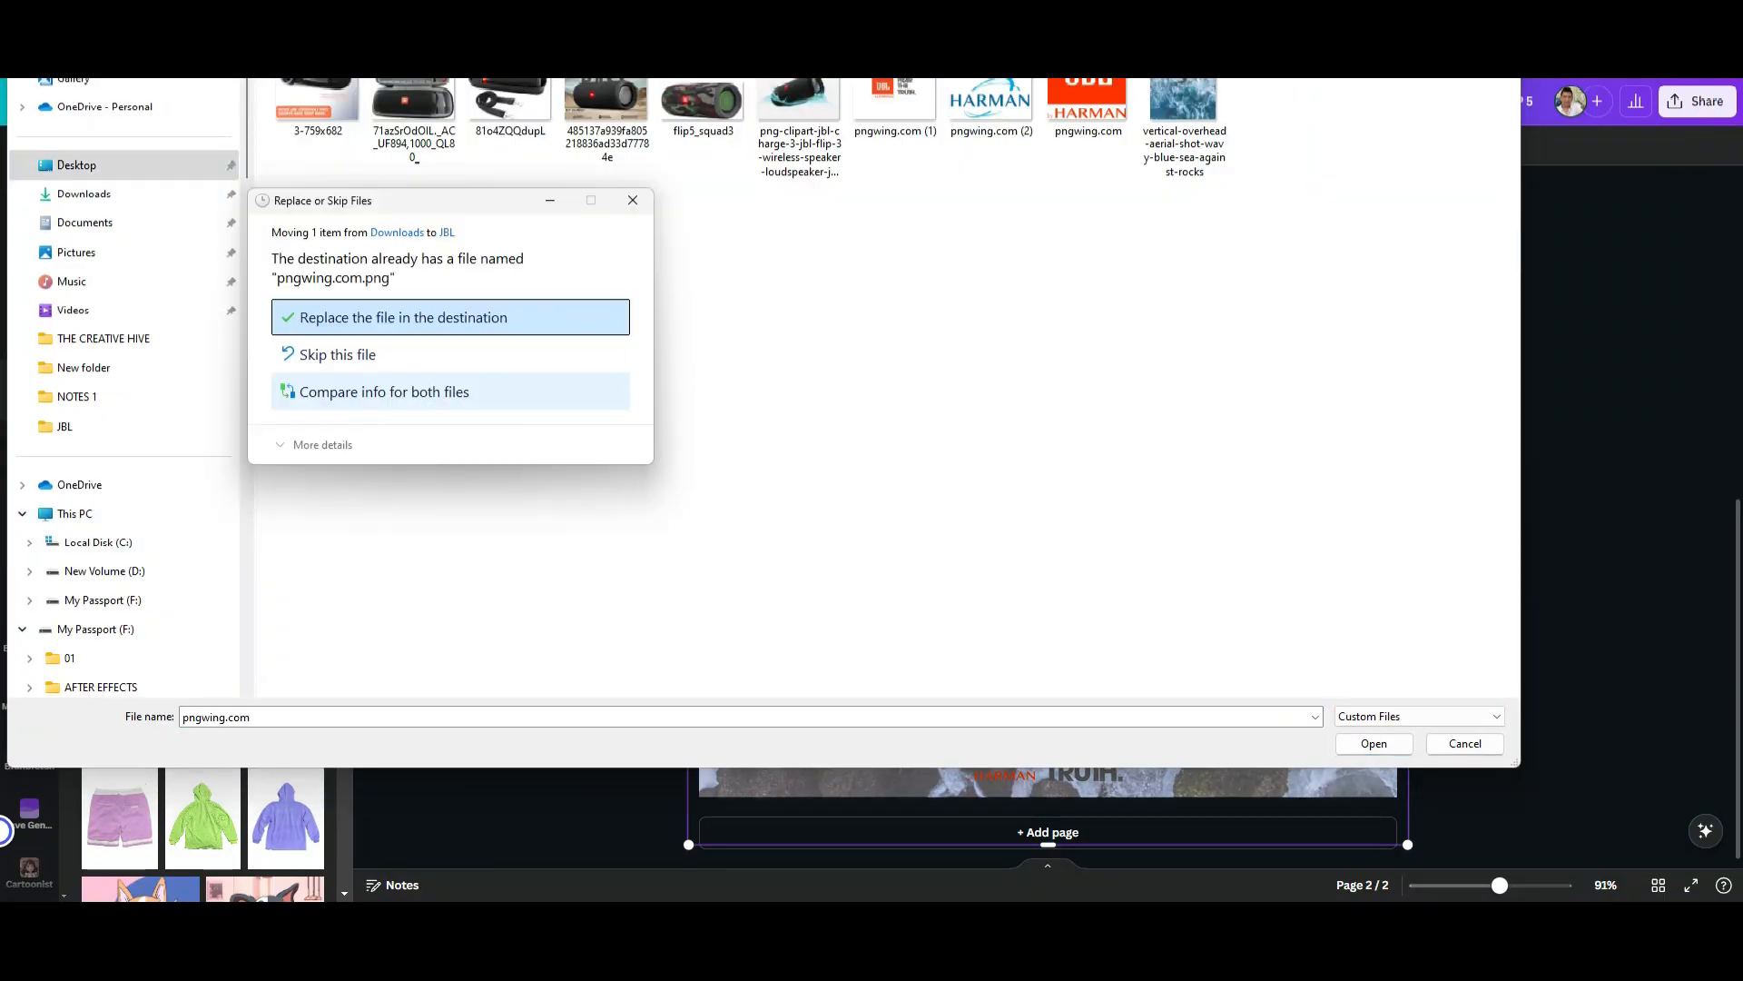
Step: Upload the Harman Kardon logo, place it beside the Harman logo, and shift the whole bottom row to centre it on the page
key(Return)
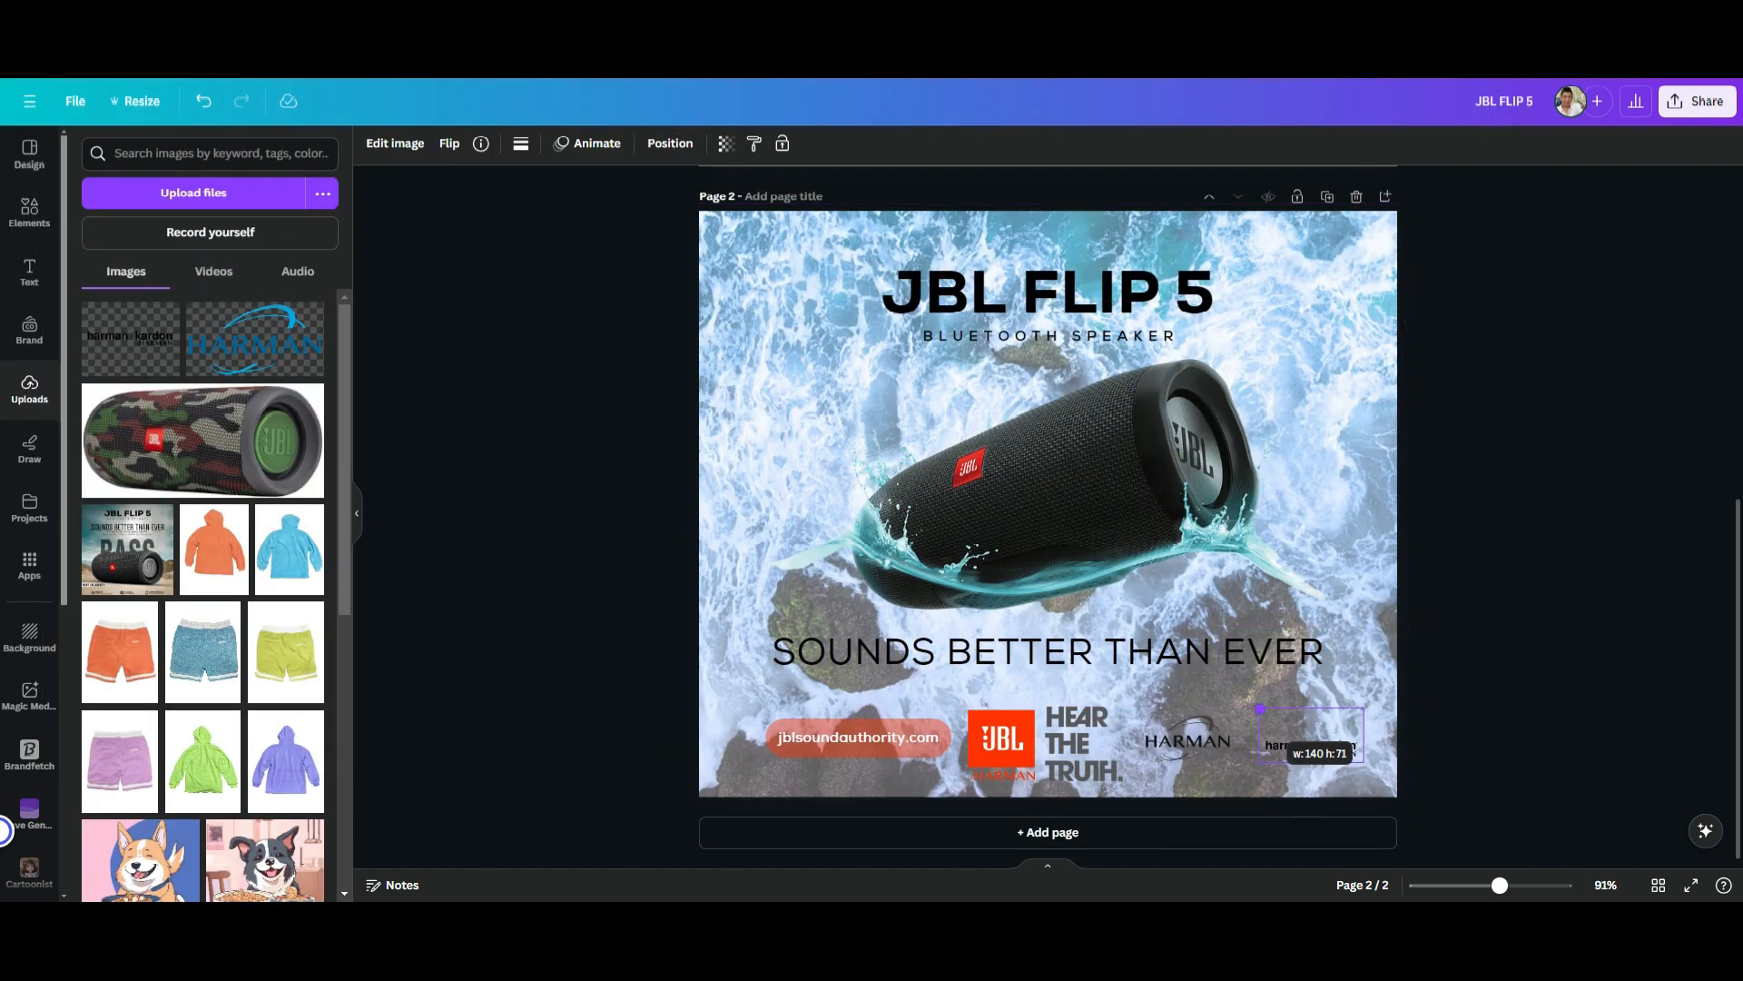
click(1180, 690)
click(1187, 740)
shift+click(1302, 743)
shift+click(1047, 744)
shift+click(858, 737)
drag(1047, 744, 1031, 743)
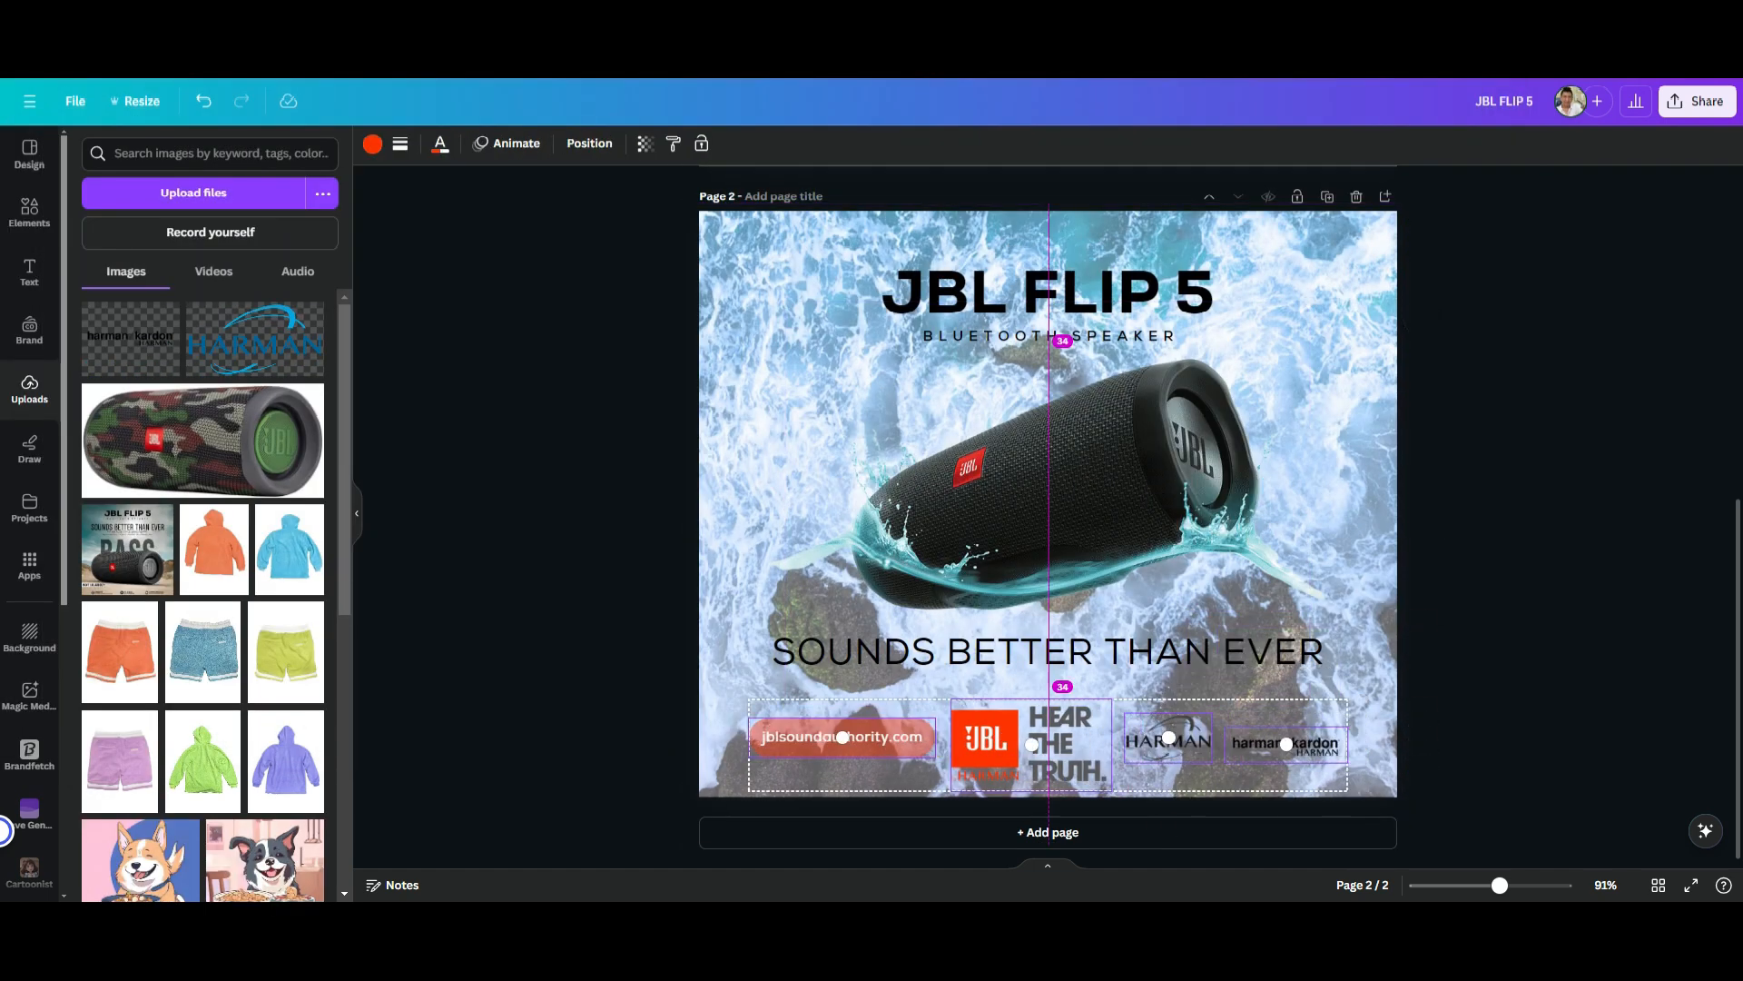
Step: Move the "JBL FLIP 5" heading with its subtitle and the speaker image slightly up
click(1047, 488)
drag(1048, 293, 1048, 274)
drag(1048, 488, 1048, 478)
key(Escape)
scroll(1048, 516, up, 5)
scroll(1047, 516, down, 5)
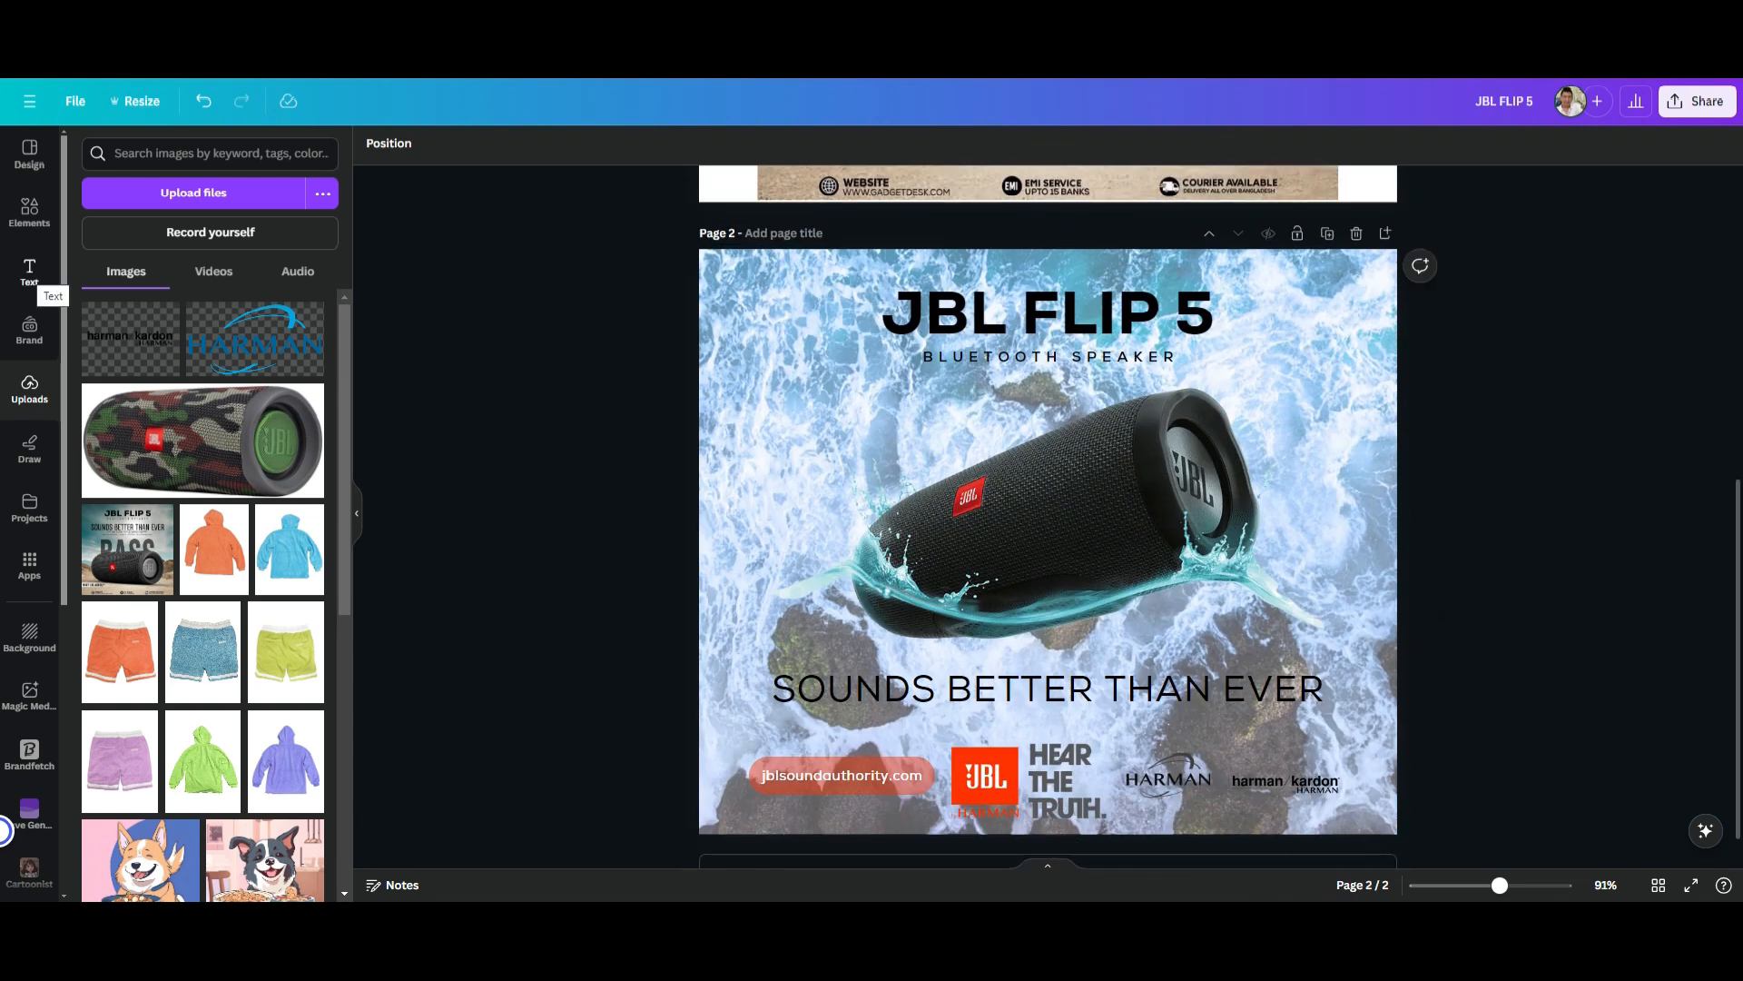
Step: Add a "BASS" heading at size 194 across the speaker and set its font to a heavy Nexa Slab
click(29, 271)
click(159, 366)
text(BASS)
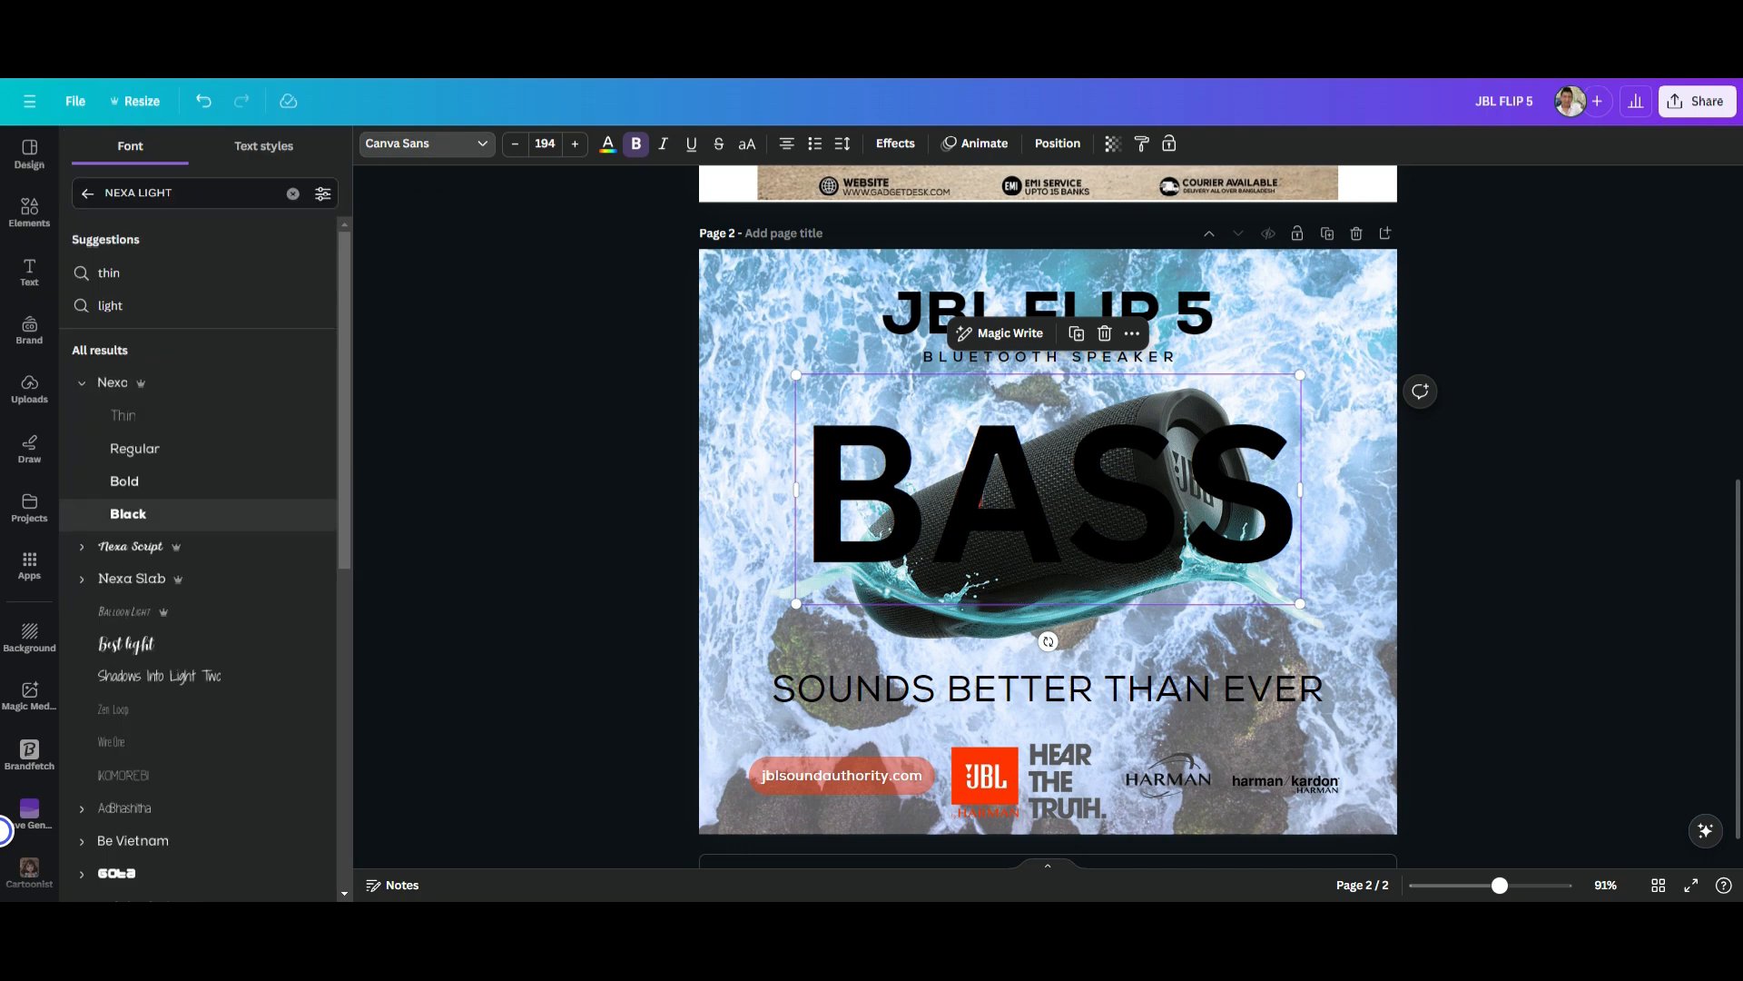
click(127, 514)
click(131, 578)
click(127, 675)
click(737, 581)
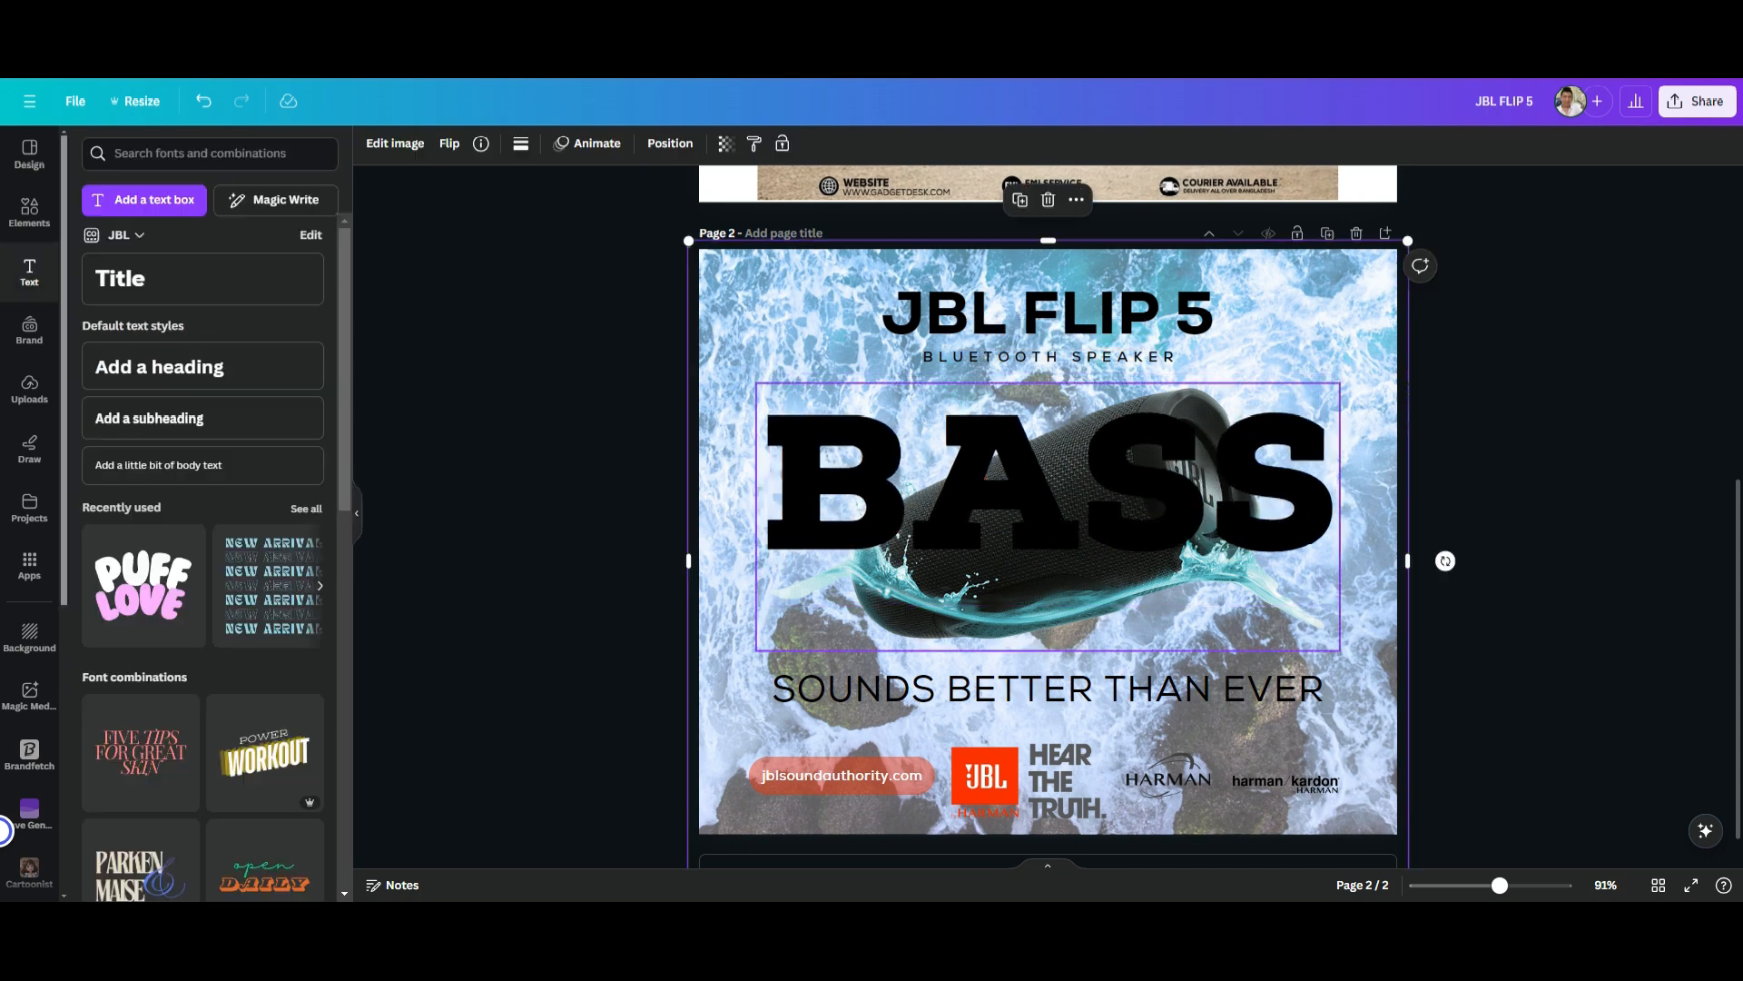
Step: Recolour the "BASS" lettering with the dark grey from the brand colour palette
scroll(1048, 516, down, 1)
scroll(1048, 515, up, 5)
click(29, 330)
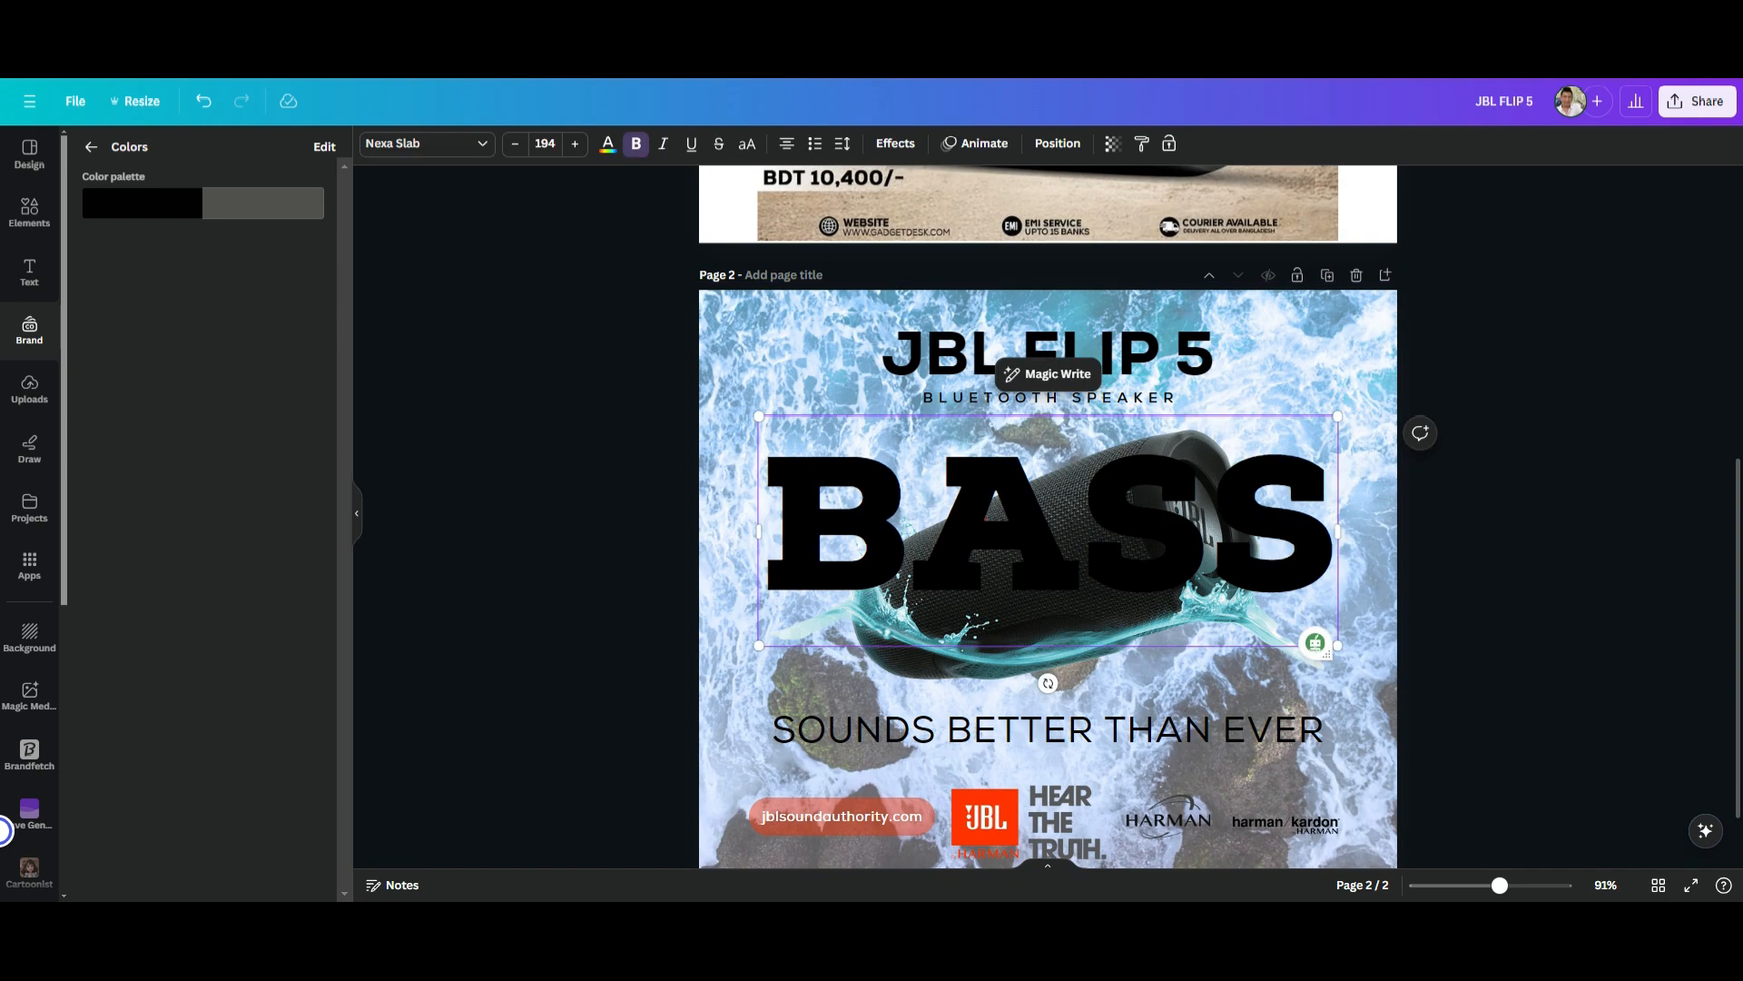
Step: Duplicate the "BASS" lettering as a Hollow outline with thickness 19 and align the copy exactly over the original
key(Escape)
key(ctrl+d)
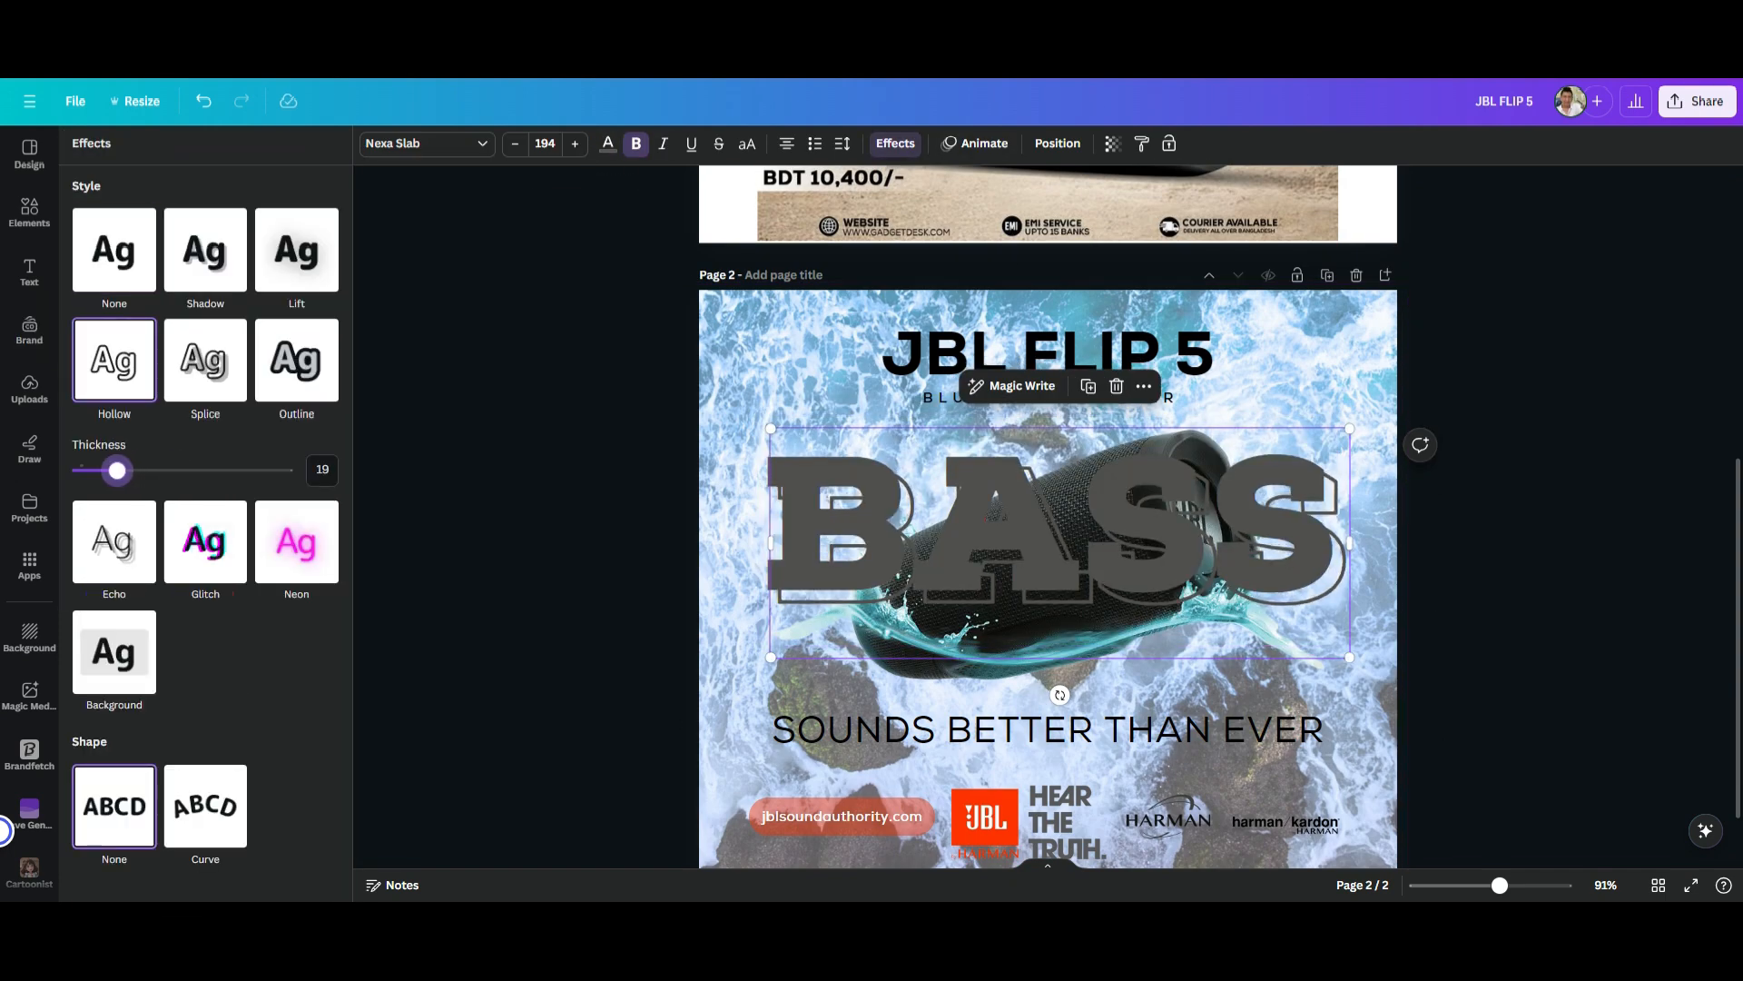
drag(1060, 542, 1048, 530)
Step: Place the solid "BASS" layer behind the speaker, just above the sea background, and set its transparency to 75
click(1057, 143)
drag(204, 298, 205, 654)
click(205, 704)
click(204, 654)
click(1112, 142)
drag(1059, 211, 1034, 210)
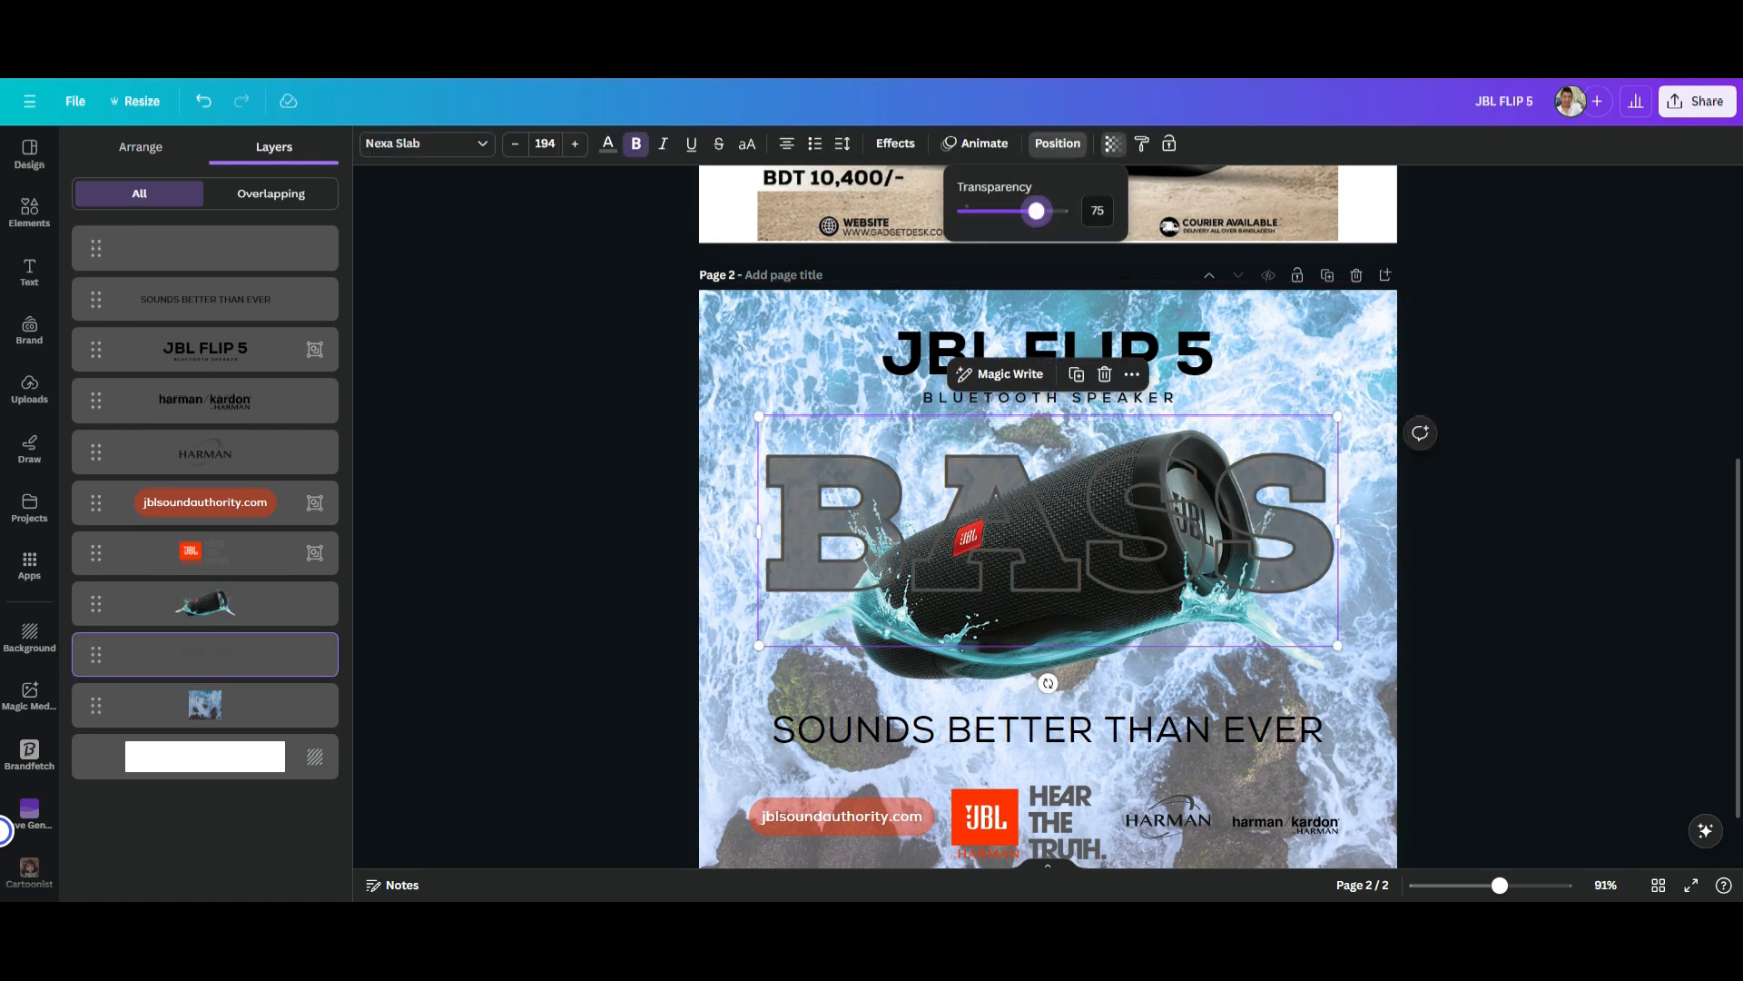
Step: Scale both "BASS" layers together down to size 174, move them up and tilt them slightly counter-clockwise
click(204, 705)
shift+click(204, 248)
key(ctrl+g)
key(ctrl+z)
click(204, 654)
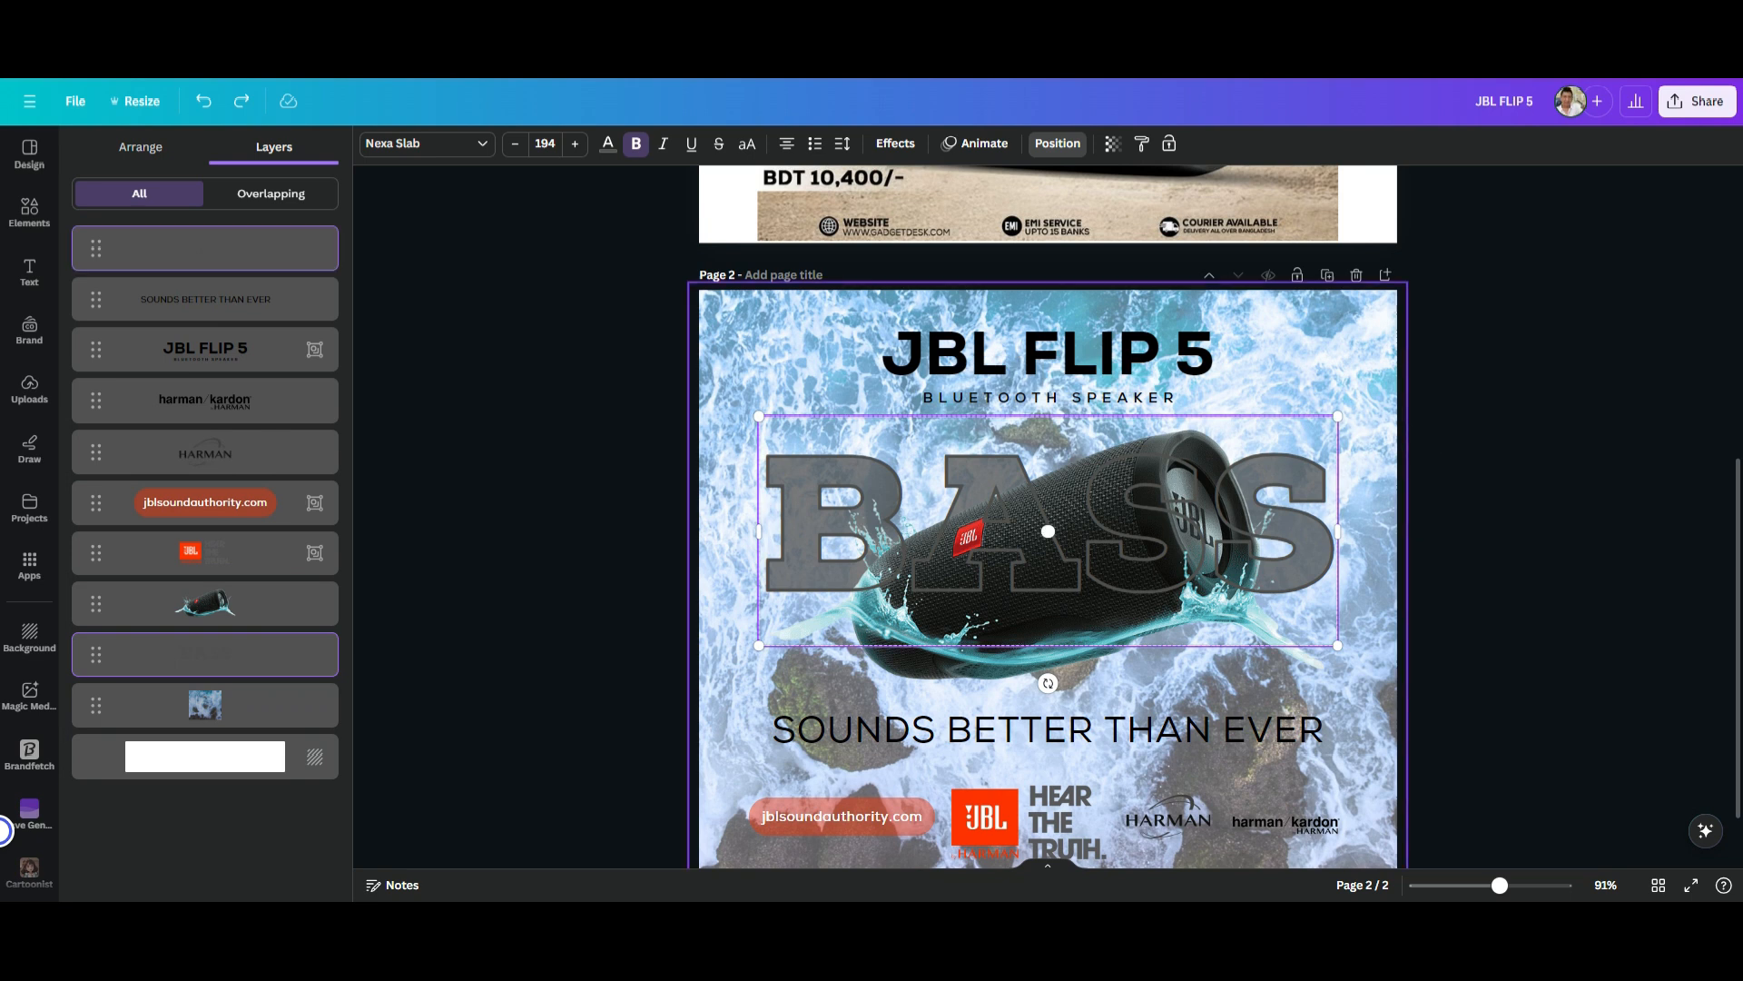
drag(1337, 416, 1308, 427)
drag(1047, 530, 1048, 498)
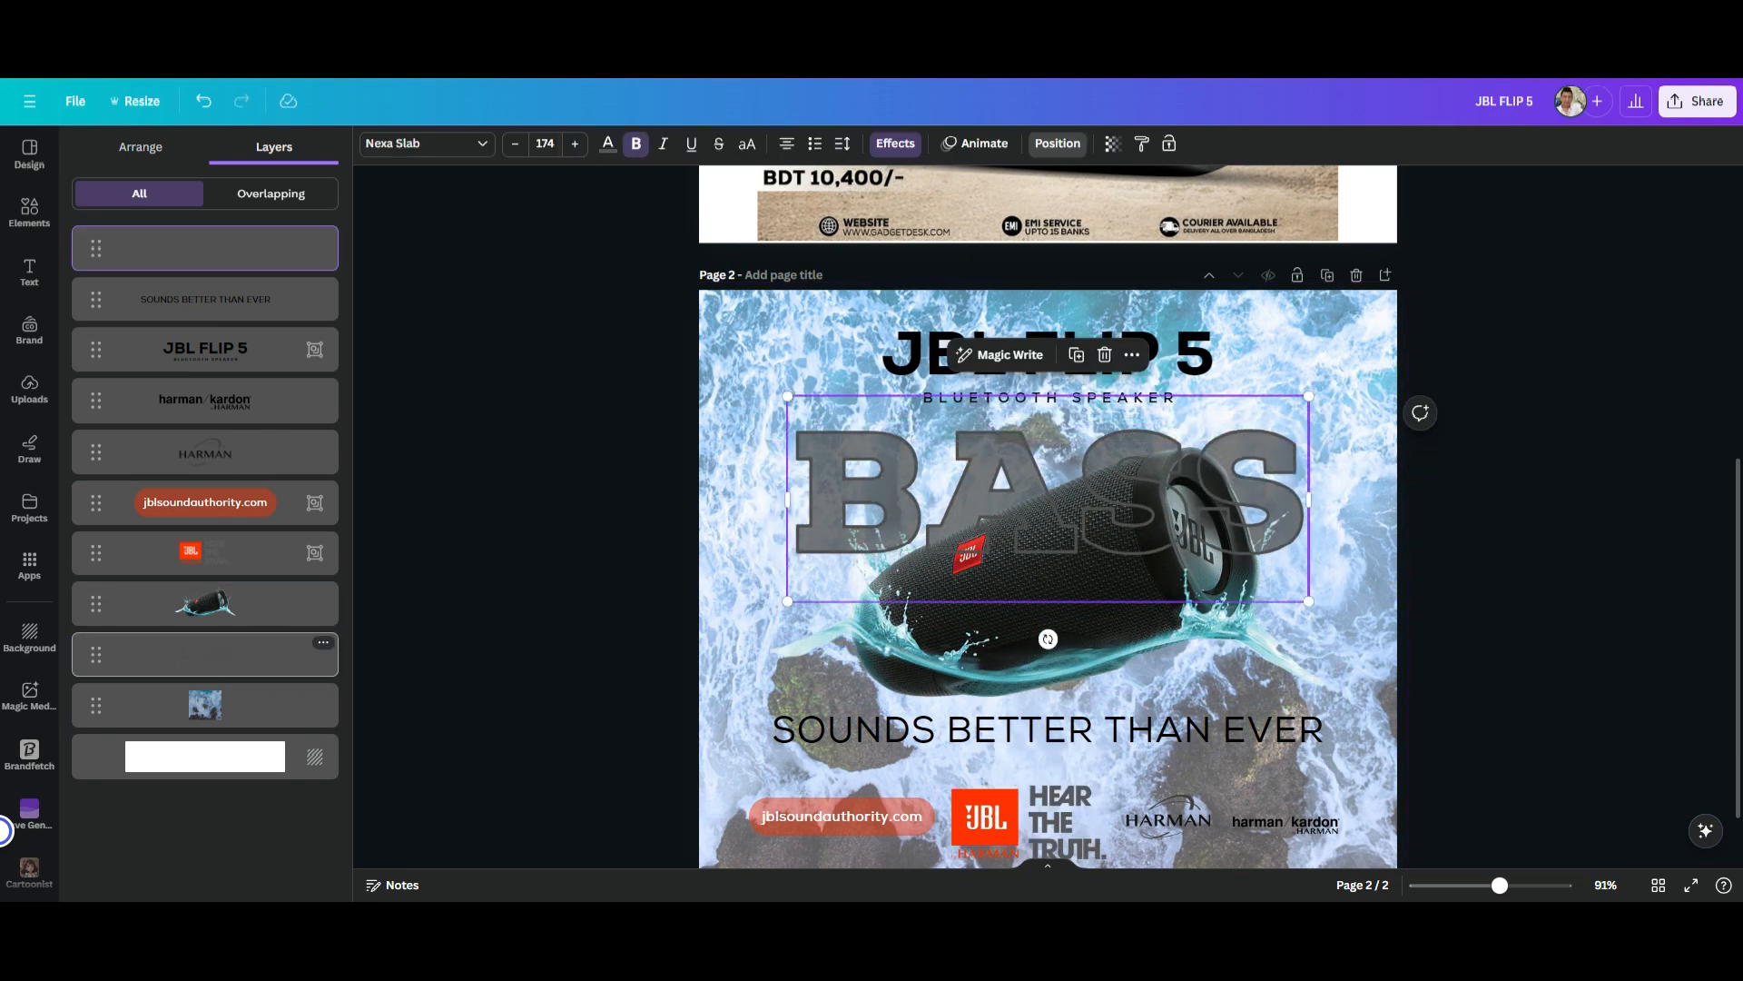
drag(1048, 639, 1062, 644)
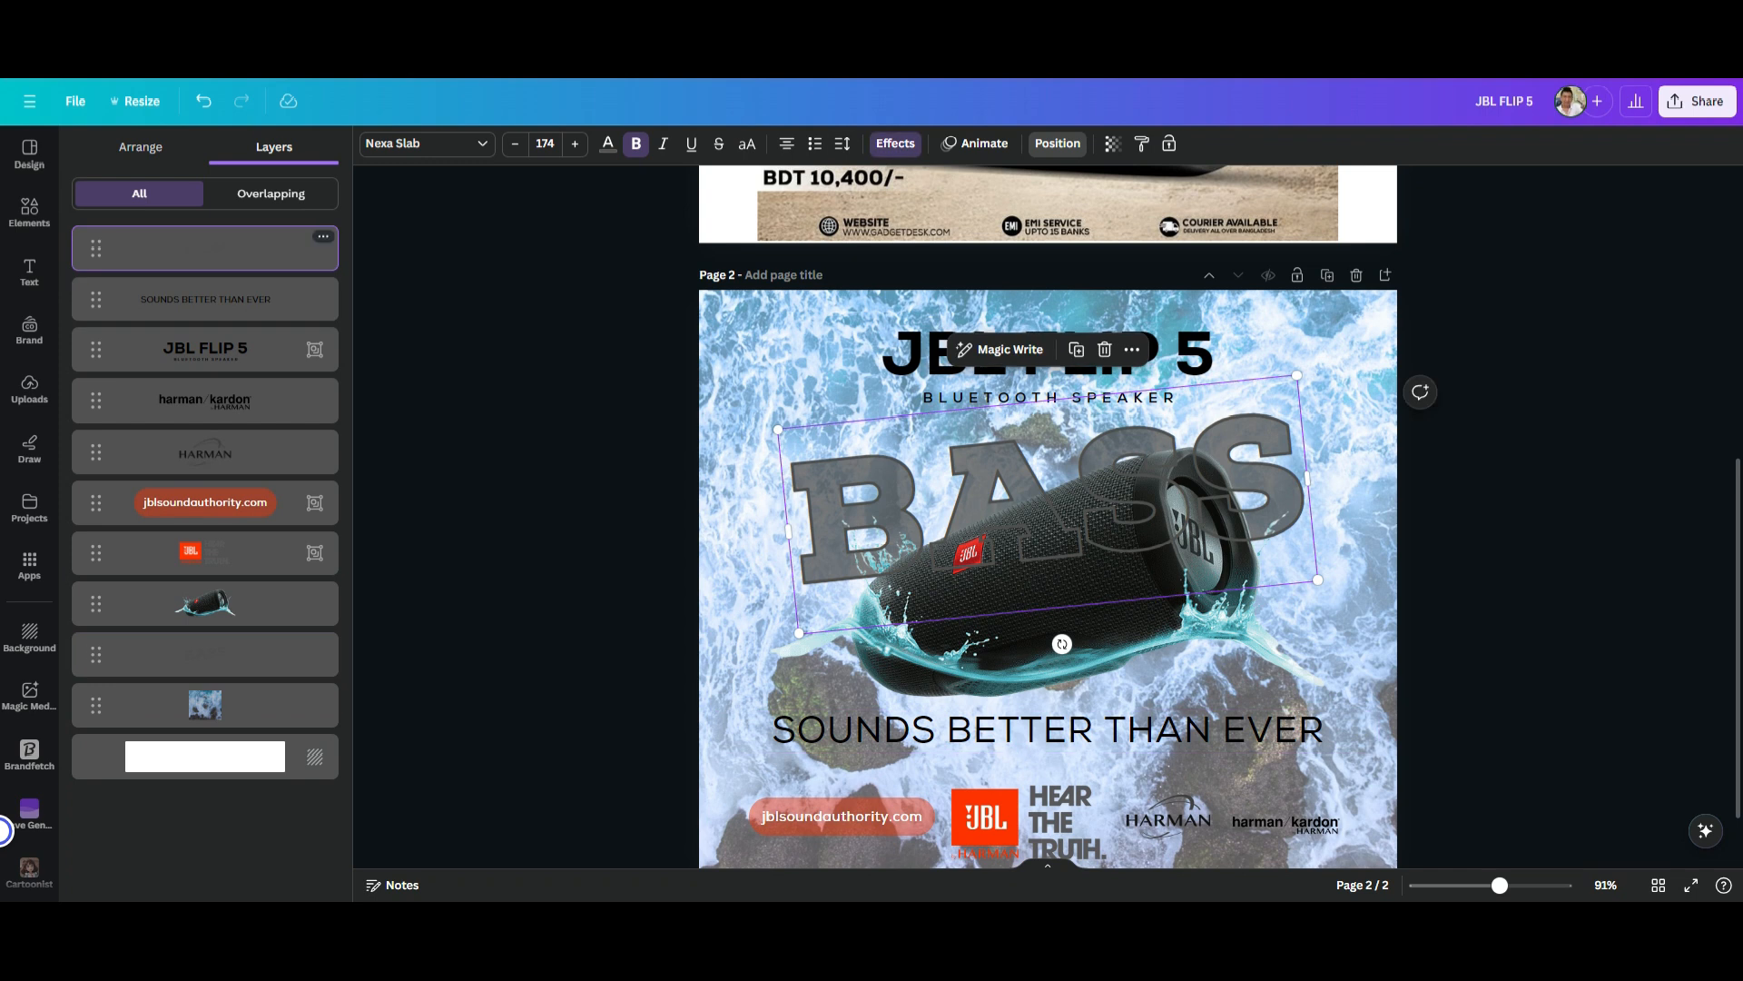
Step: Change the font of both the solid and the outlined "BASS" lettering to Nexa Bold
click(895, 144)
click(745, 545)
scroll(1048, 516, up, 4)
scroll(1048, 516, down, 3)
click(854, 572)
click(425, 143)
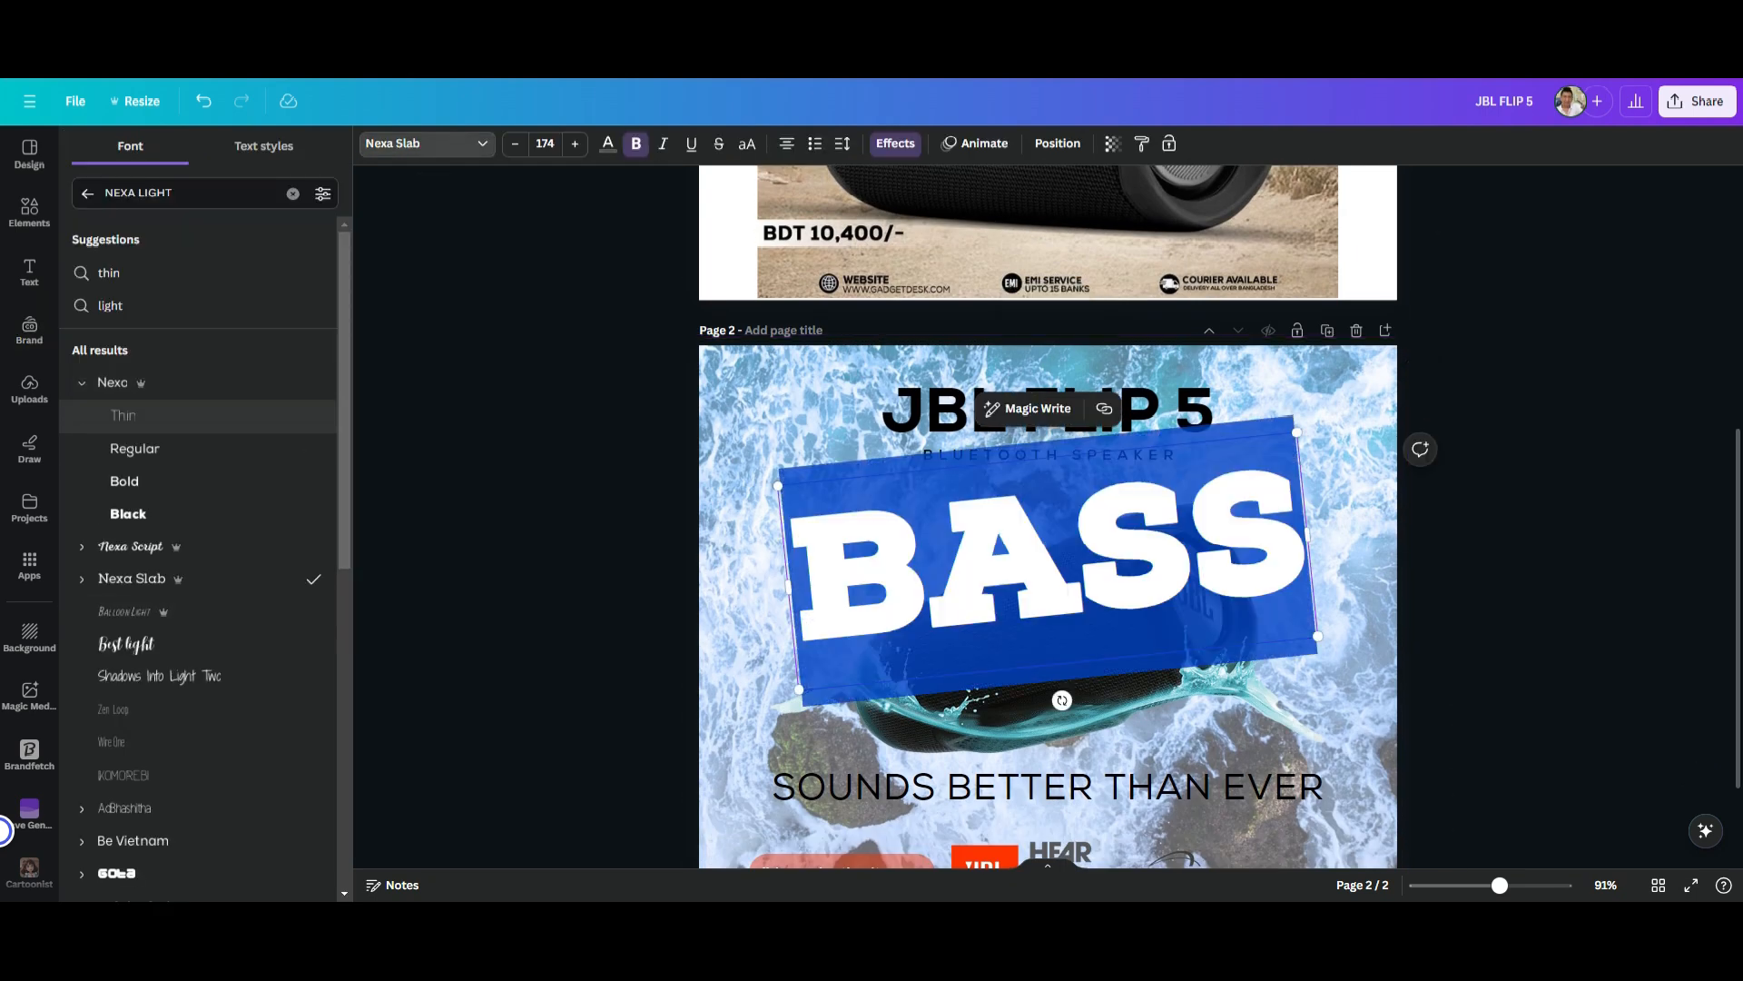
click(124, 481)
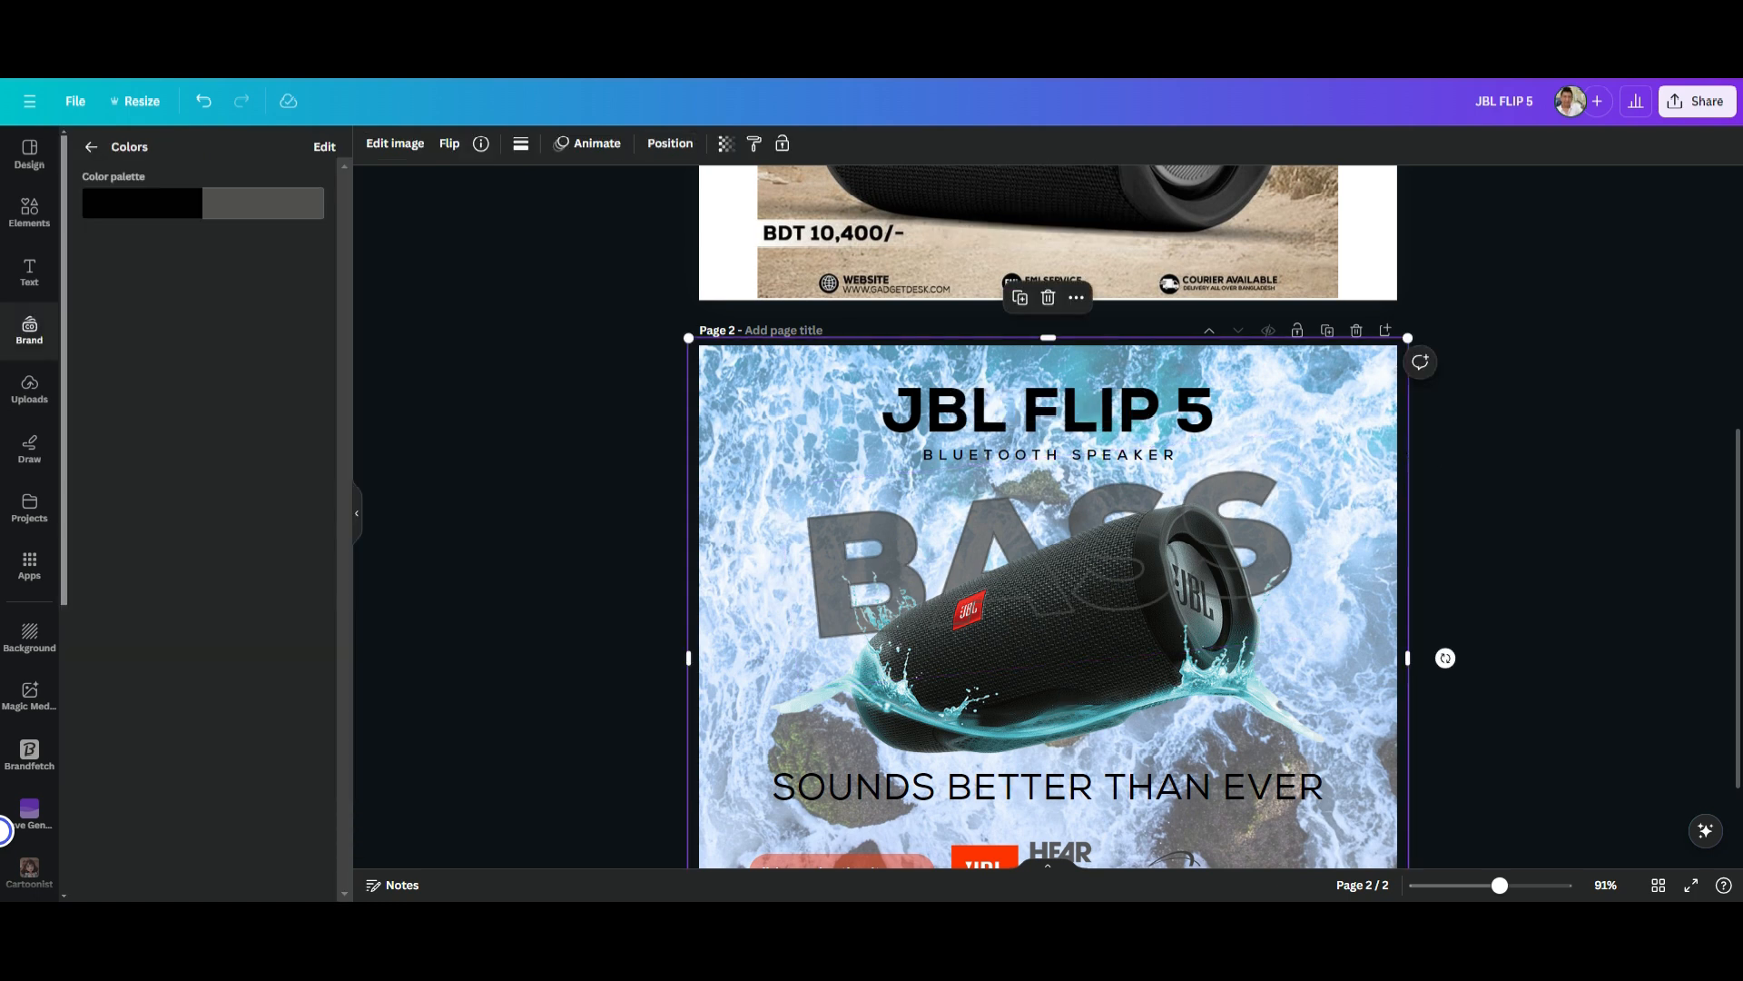
Step: Shrink the website label and the JBL logo with its slogan slightly, and close up the gaps in the bottom row
scroll(1048, 516, down, 1)
click(853, 759)
shift+click(1022, 762)
drag(1106, 724, 1074, 733)
click(1168, 757)
shift+click(1286, 763)
click(1126, 801)
click(856, 759)
shift+click(1011, 763)
click(1126, 801)
click(1011, 763)
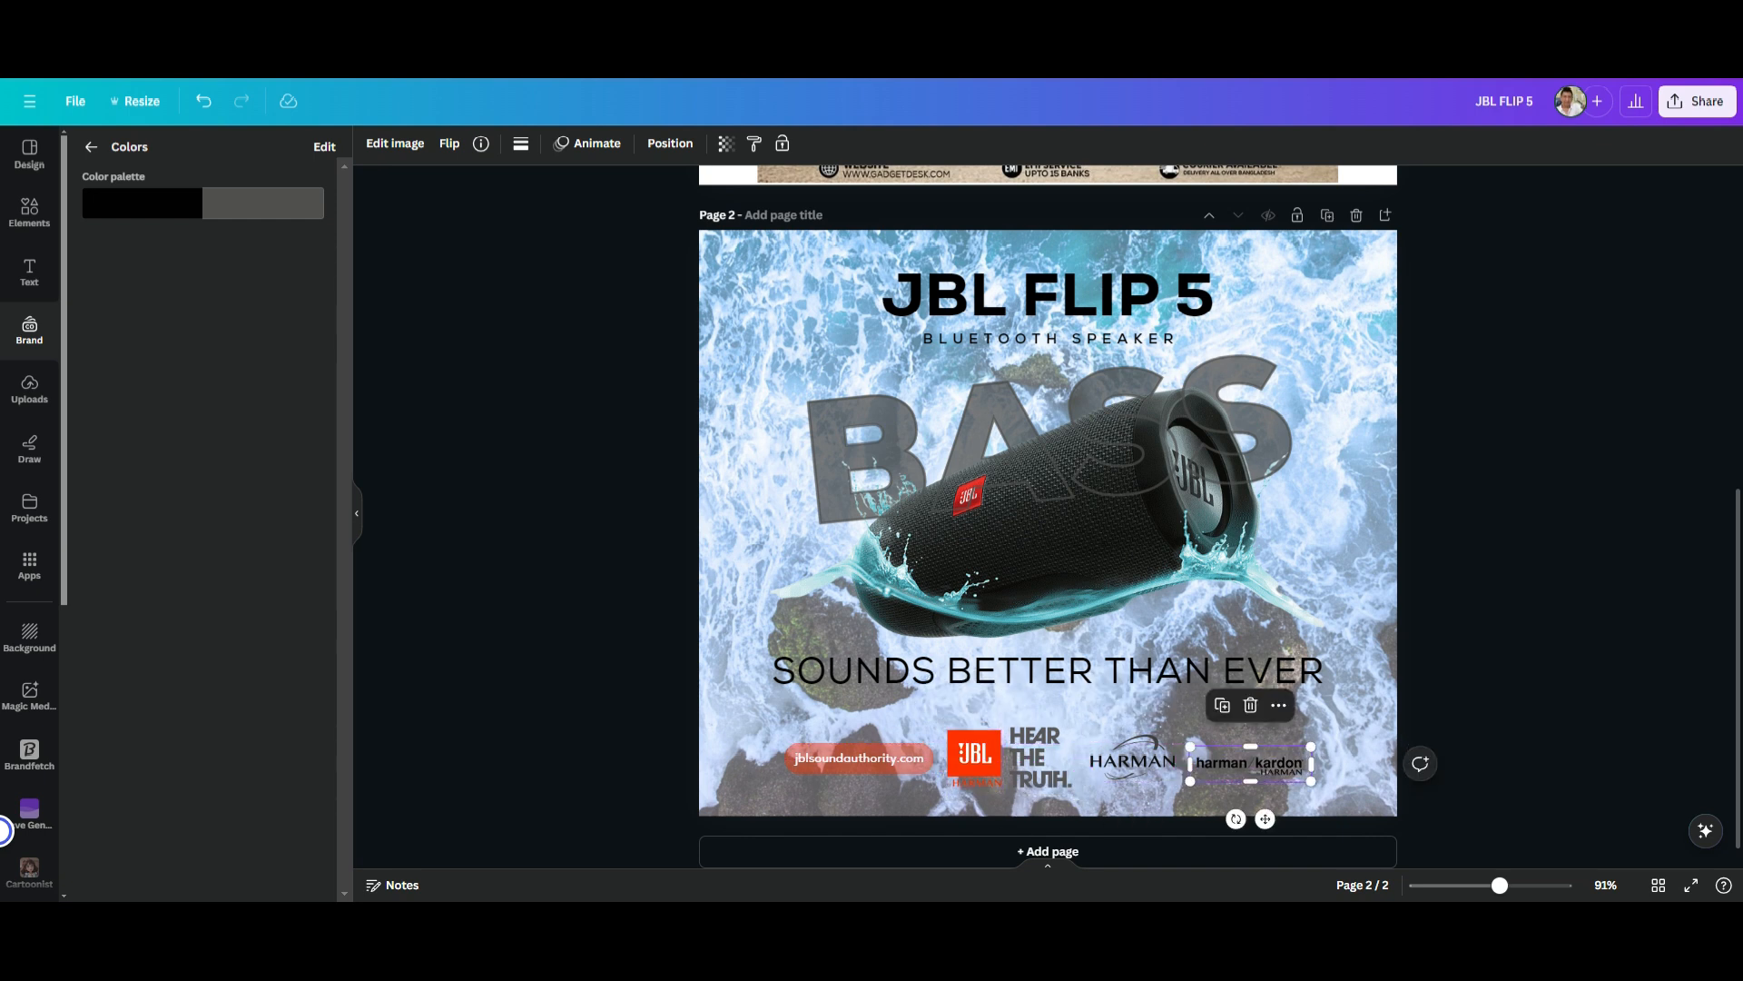
Step: Space the website label and the three brand logos in the bottom row evenly with Tidy up
shift+click(858, 758)
shift+click(1132, 759)
shift+click(1236, 761)
right_click(1230, 761)
mouse_move(1322, 681)
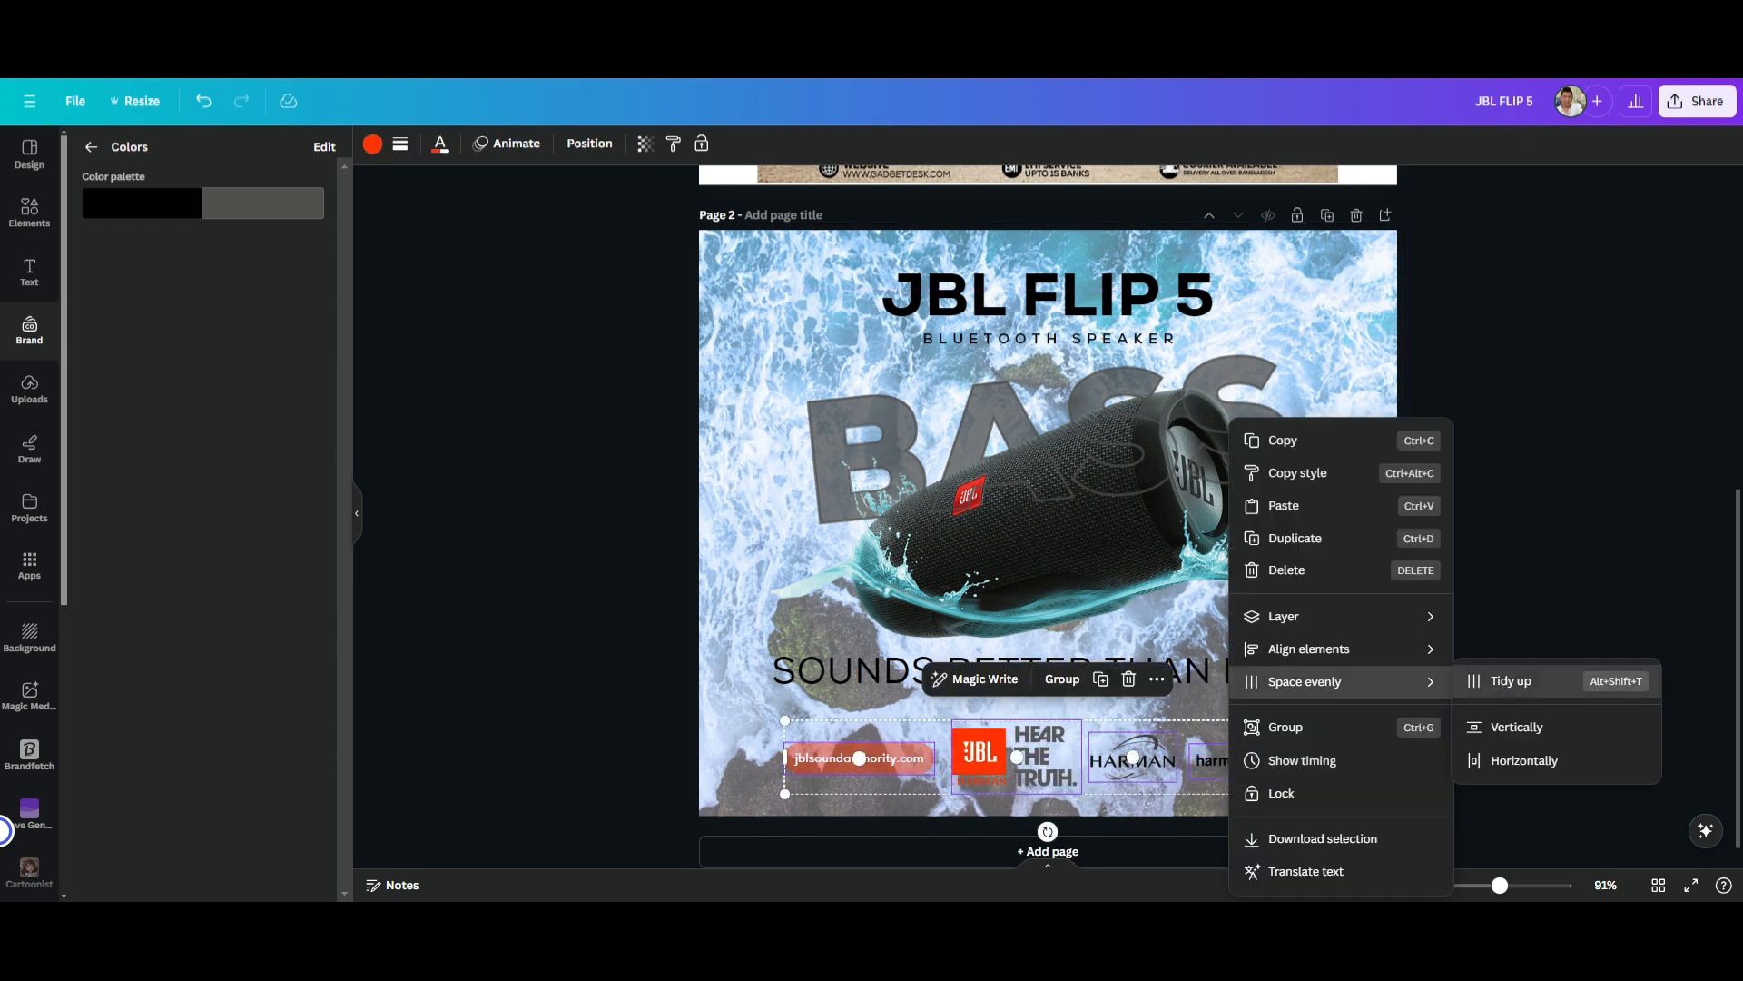
click(1507, 681)
click(1508, 690)
Step: Scale the whole bottom row of website label and logos down and centre it on the page
drag(864, 758, 858, 756)
shift+click(1017, 759)
shift+click(1132, 759)
shift+click(1248, 757)
drag(1308, 722, 1234, 732)
drag(1180, 761, 1223, 766)
drag(1075, 798, 1075, 798)
Step: Nudge the individual bottom-row elements into line and tidy up their spacing again
click(1042, 765)
key(Down)
click(885, 777)
shift+click(884, 765)
drag(885, 766, 889, 767)
click(1122, 766)
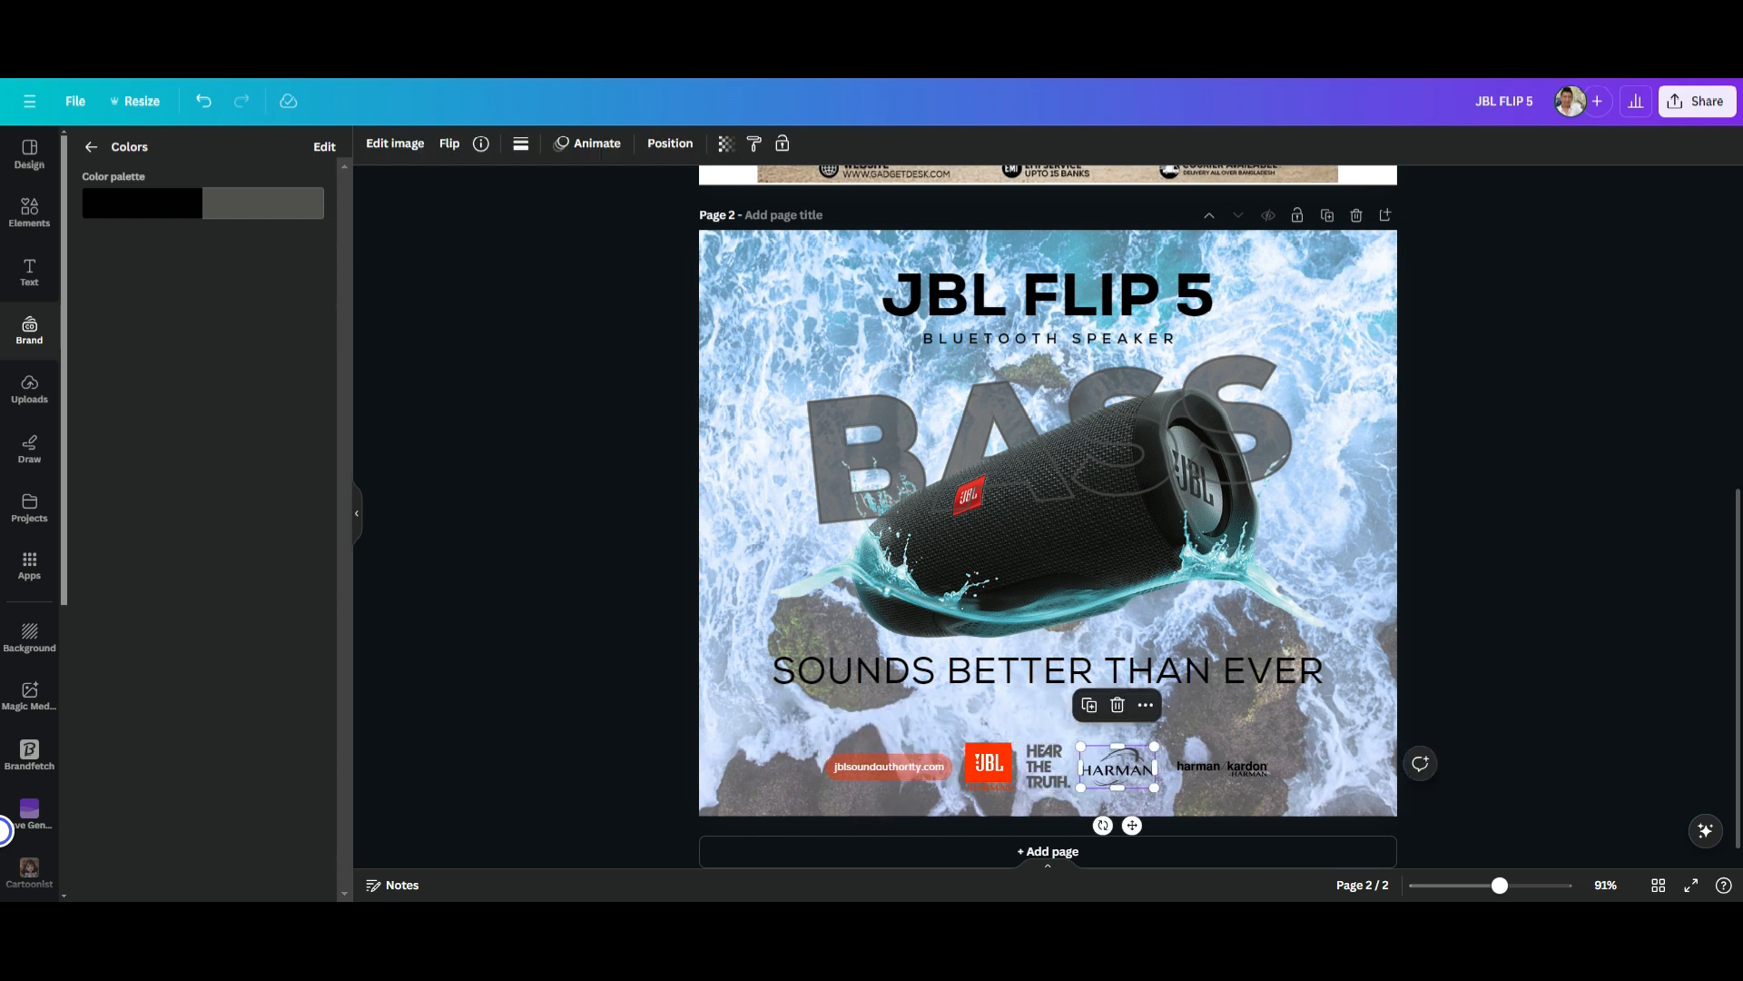
drag(1223, 766, 1215, 766)
drag(1326, 790, 872, 749)
right_click(1181, 763)
click(1471, 681)
click(1353, 727)
Step: Add a square shape, fill it white and stretch it into a full-width strip over the bottom logo row
click(29, 213)
click(109, 389)
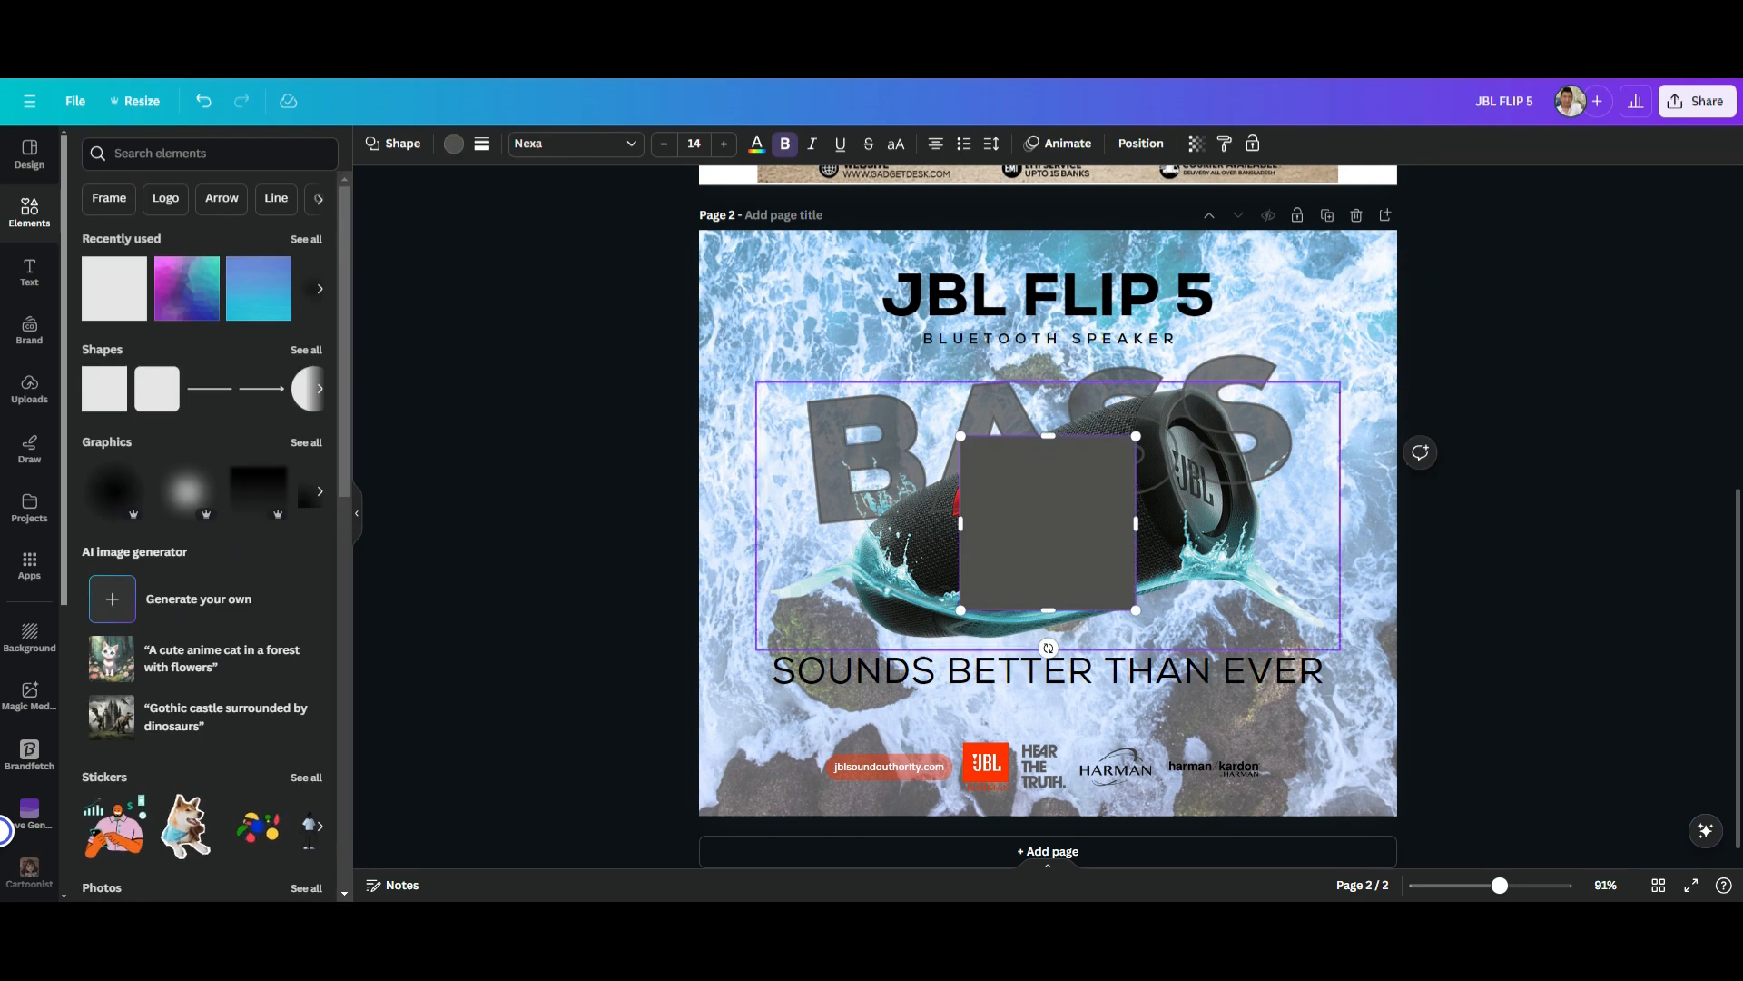
click(453, 144)
click(178, 563)
drag(1048, 430, 1048, 541)
drag(1048, 576, 1048, 766)
drag(960, 766, 658, 766)
drag(1136, 766, 1439, 766)
Step: Move the white strip's layer behind the logos, just above the sea background, and make it semi-transparent
click(1139, 143)
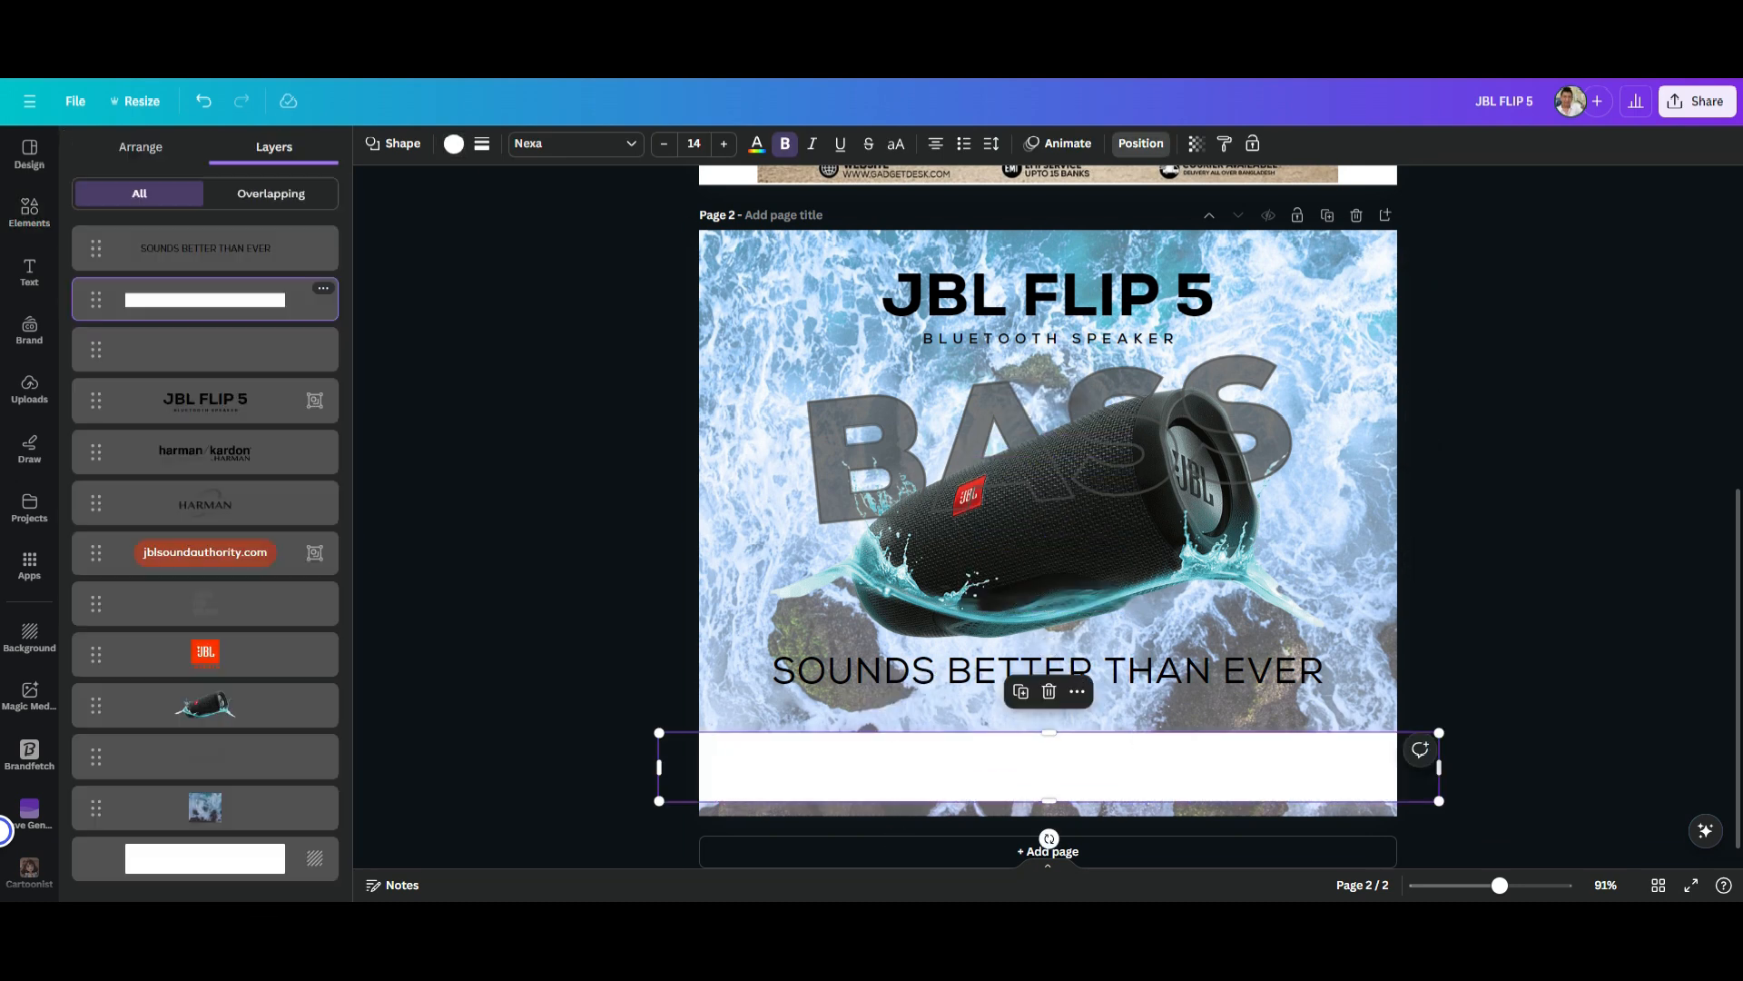
drag(206, 299, 205, 756)
click(1195, 144)
drag(1145, 211, 1086, 211)
click(1471, 681)
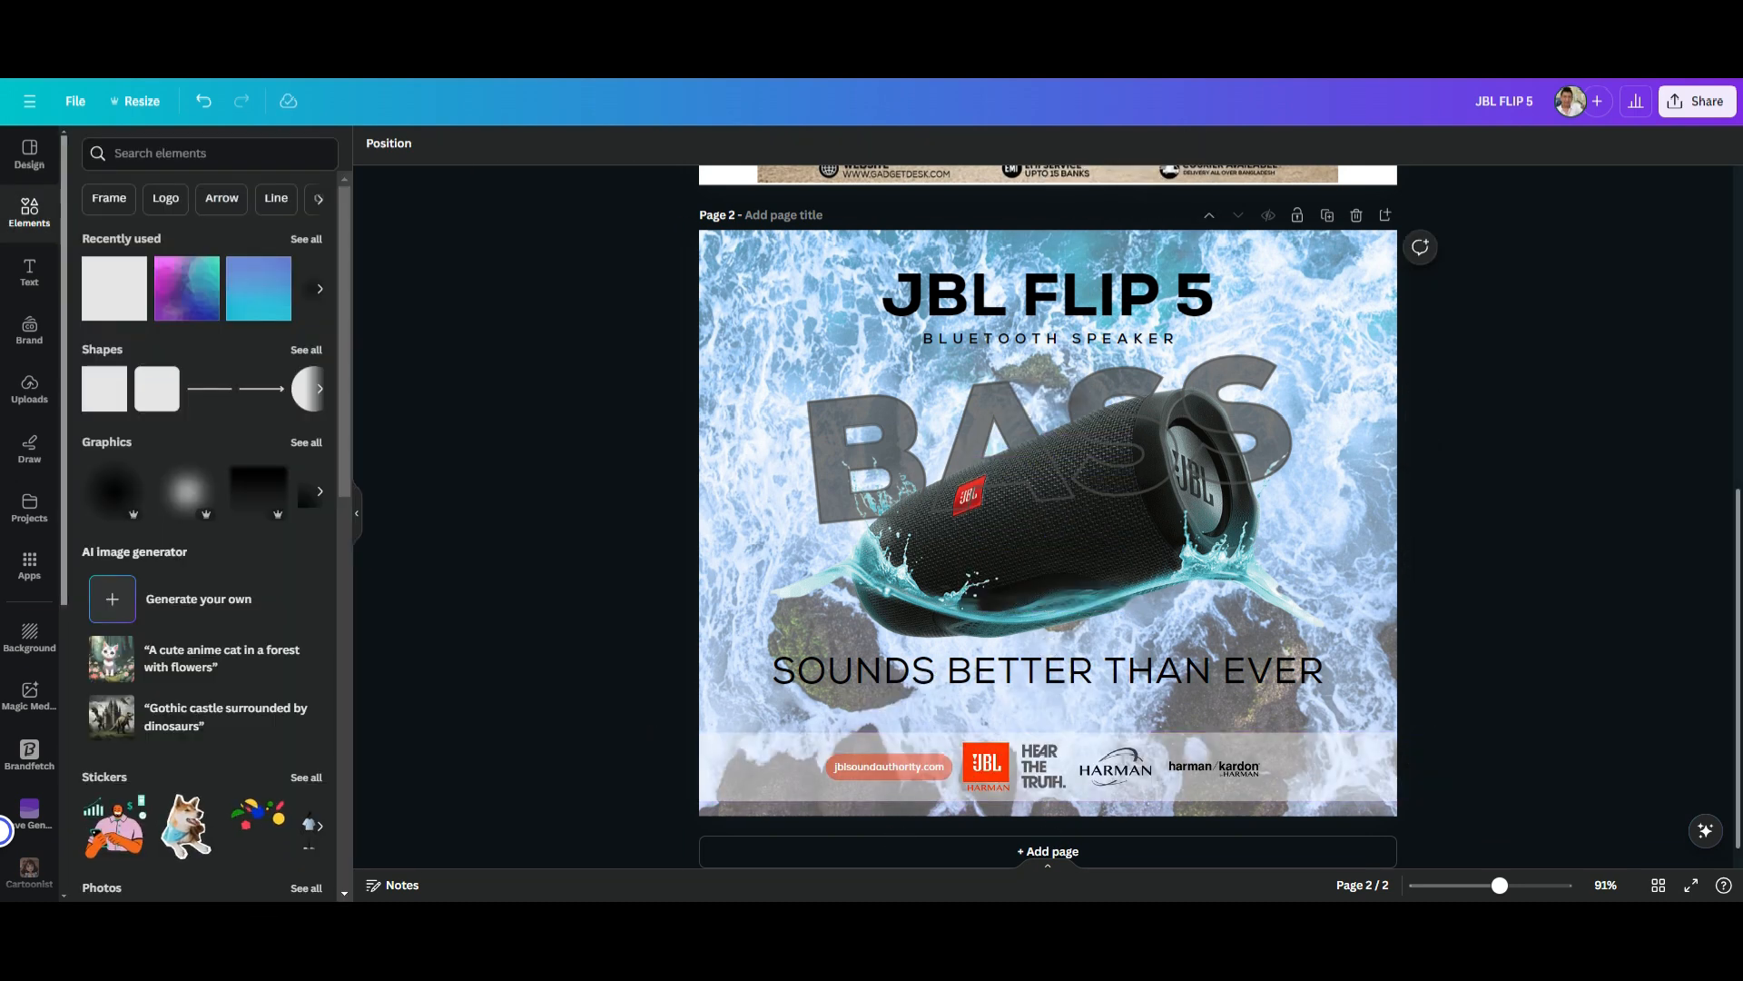
Step: Move the "SOUNDS BETTER THAN EVER" text slightly down, away from the speaker image
drag(1047, 671, 1048, 694)
click(1048, 445)
click(1048, 545)
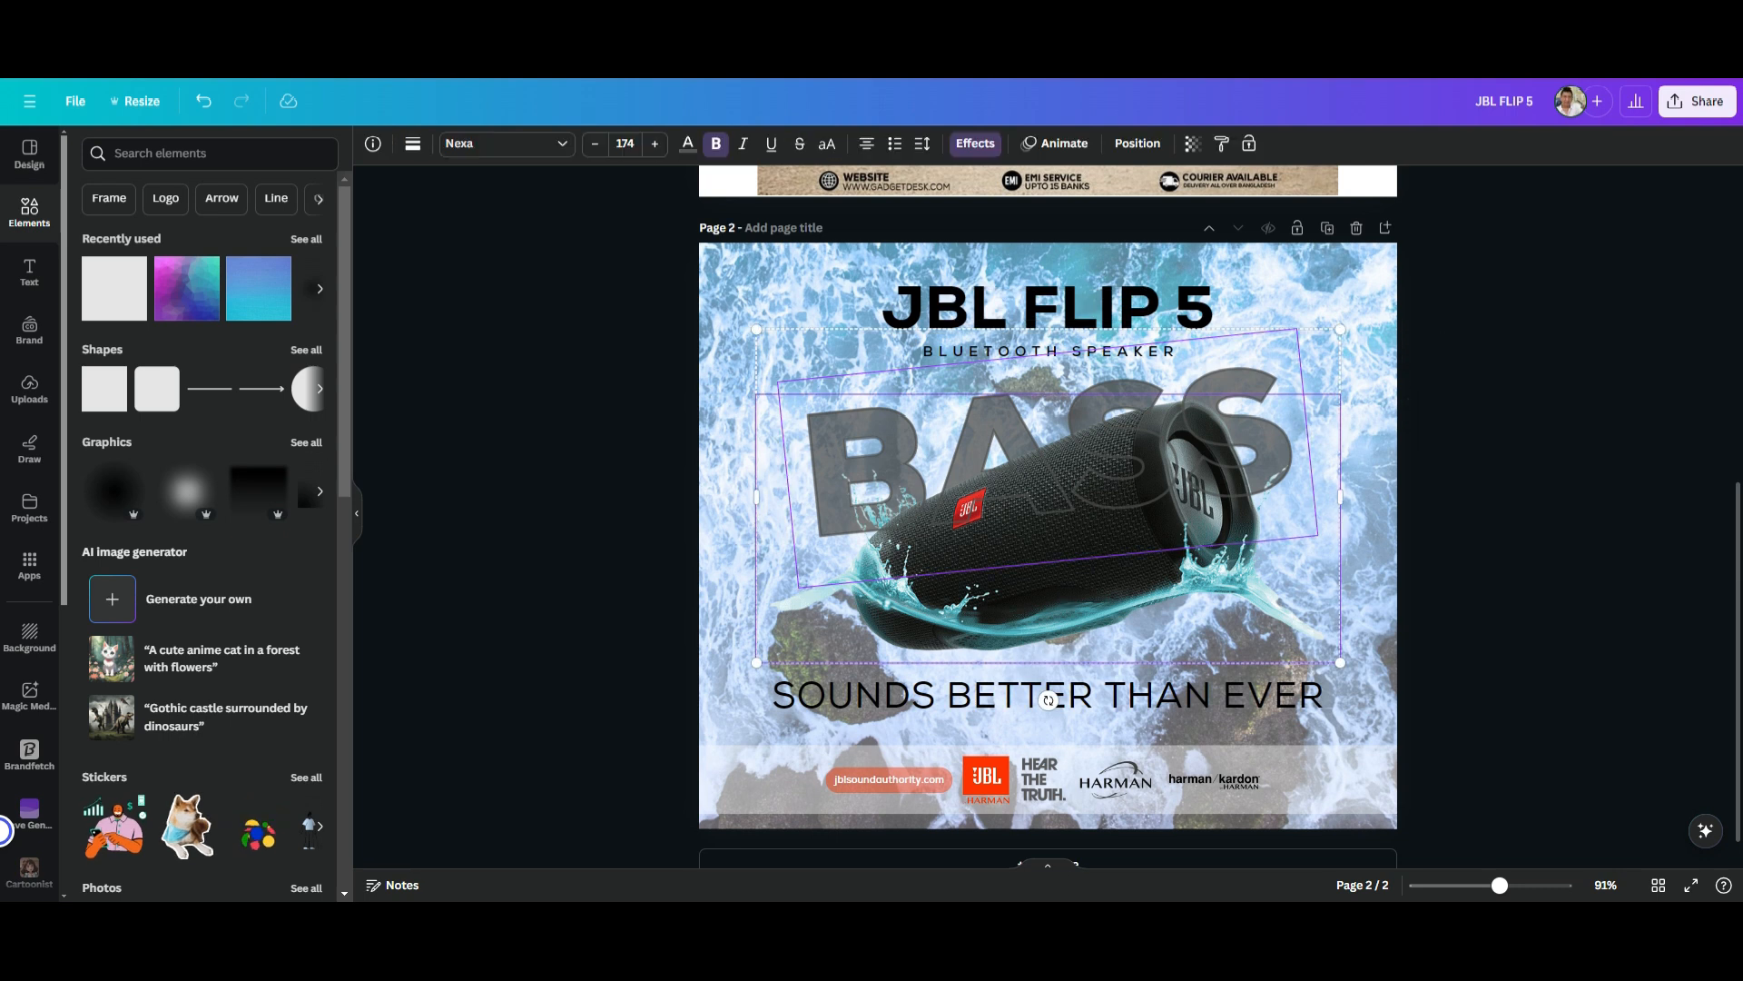
click(1048, 445)
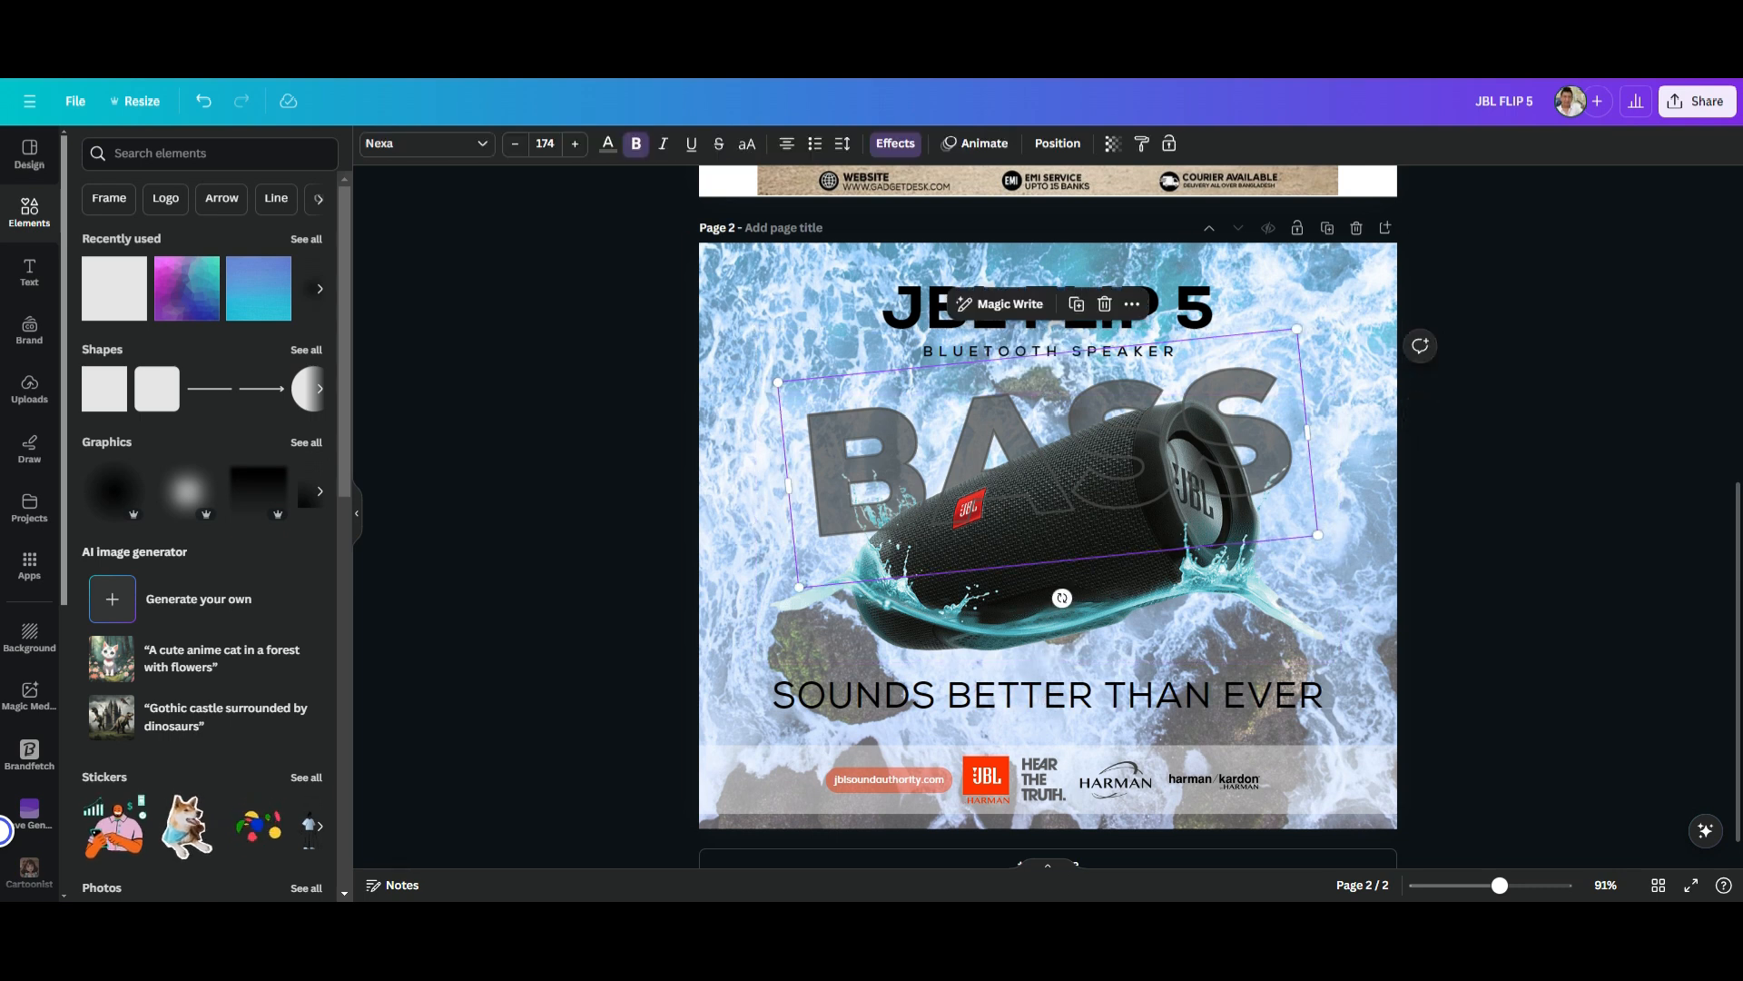
Step: Move the "BLUETOOTH SPEAKER" subtitle up closer to the "JBL FLIP 5" heading
scroll(1048, 516, up, 5)
scroll(1048, 516, down, 4)
click(772, 363)
click(1048, 402)
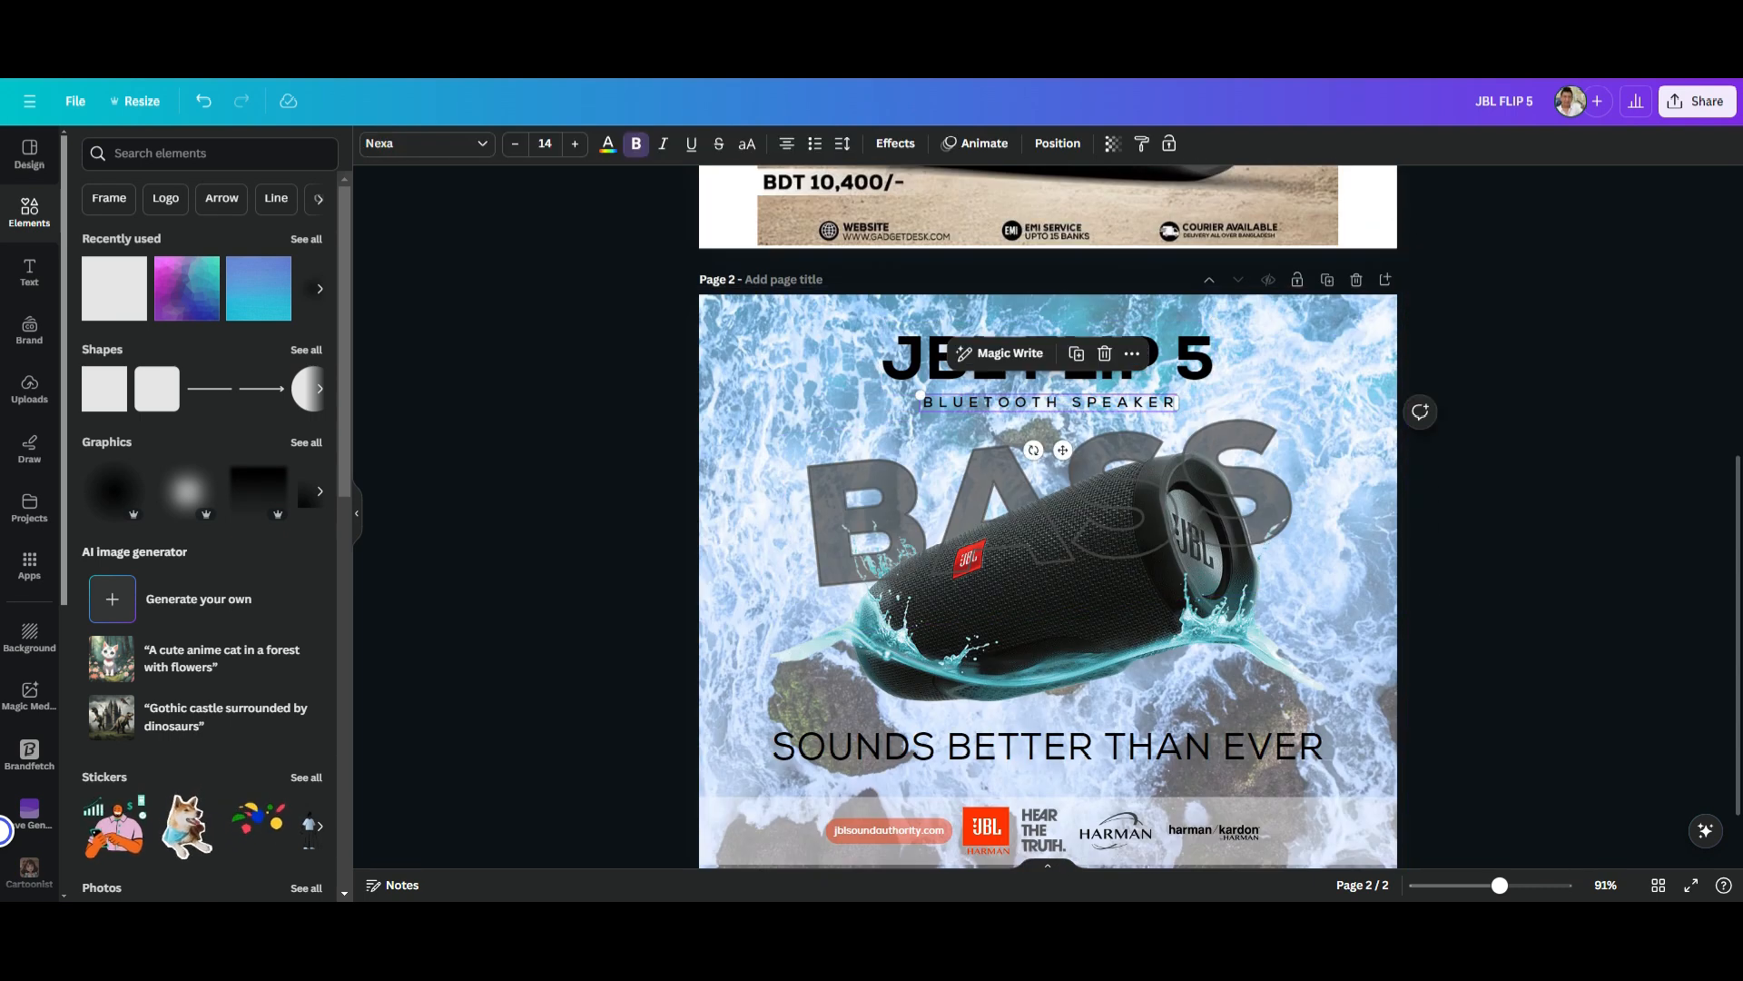
scroll(1048, 517, down, 2)
scroll(1048, 517, up, 4)
scroll(1047, 517, down, 4)
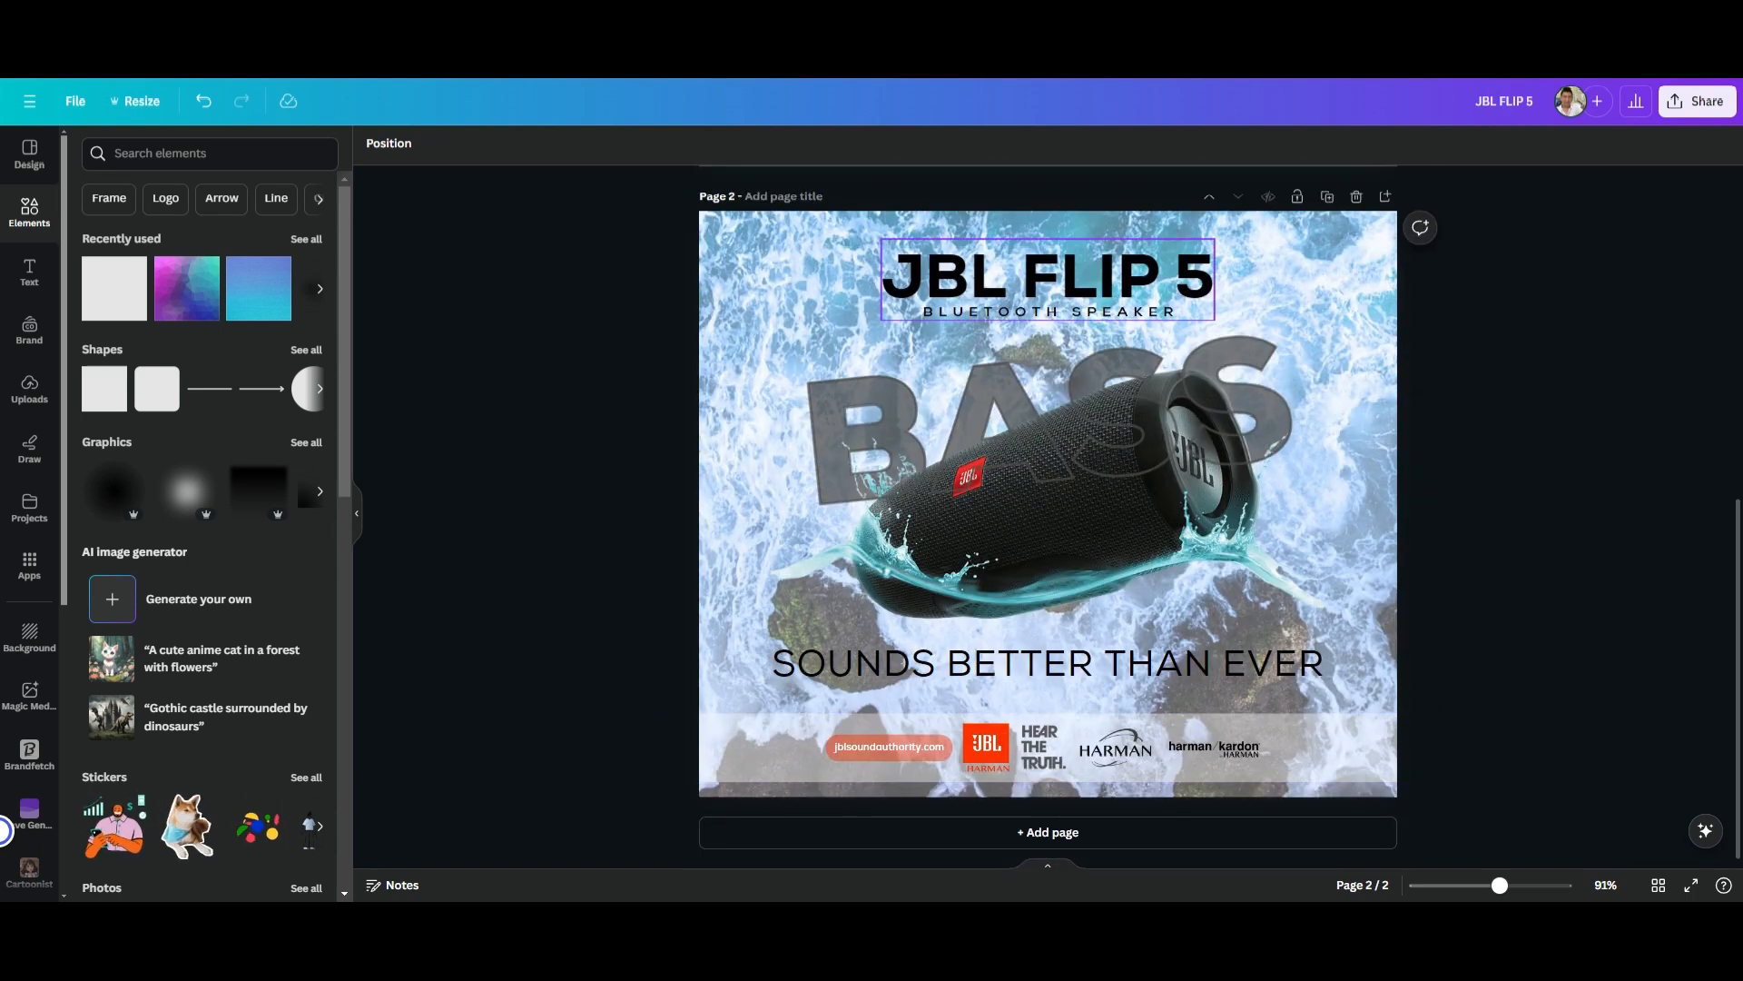
Step: Recolour the "BLUETOOTH SPEAKER" subtitle under the heading
click(1048, 311)
click(1048, 312)
click(605, 142)
click(134, 563)
click(545, 454)
double_click(1048, 311)
key(Escape)
key(Escape)
Step: Adjust the splash speaker image to brightness 15, contrast 30, highlights 11, shadows -30 and vibrance 15
scroll(1047, 517, up, 5)
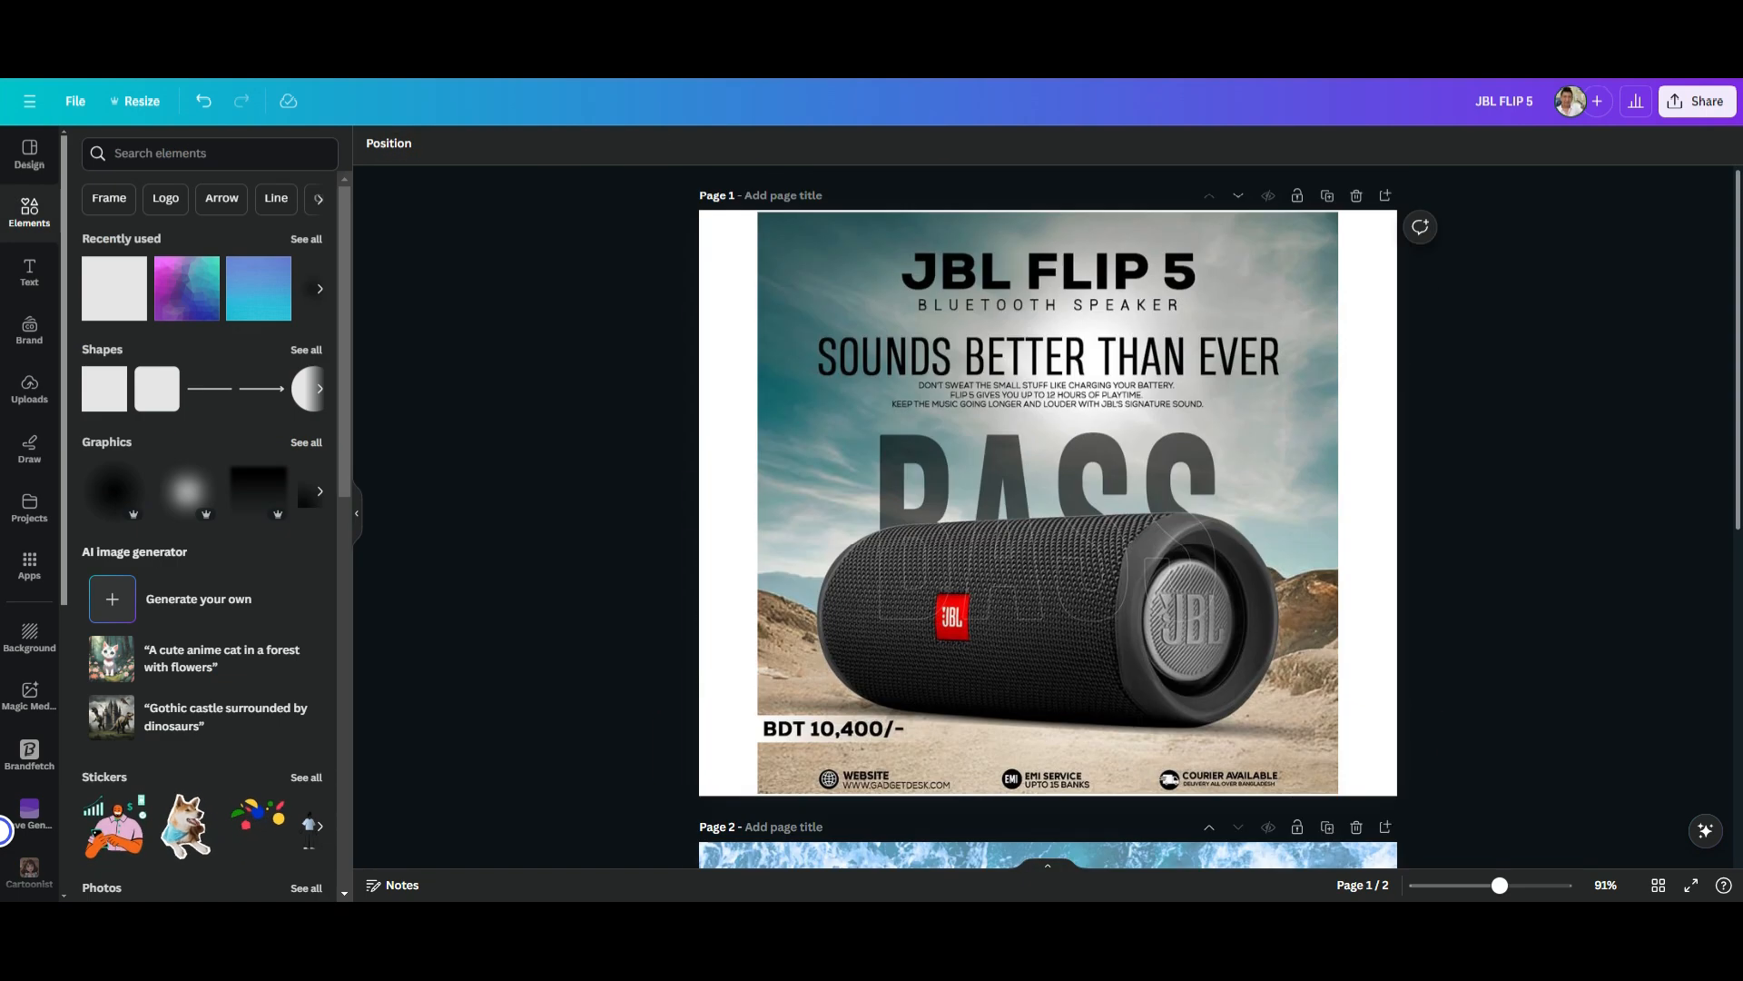
scroll(1048, 516, down, 5)
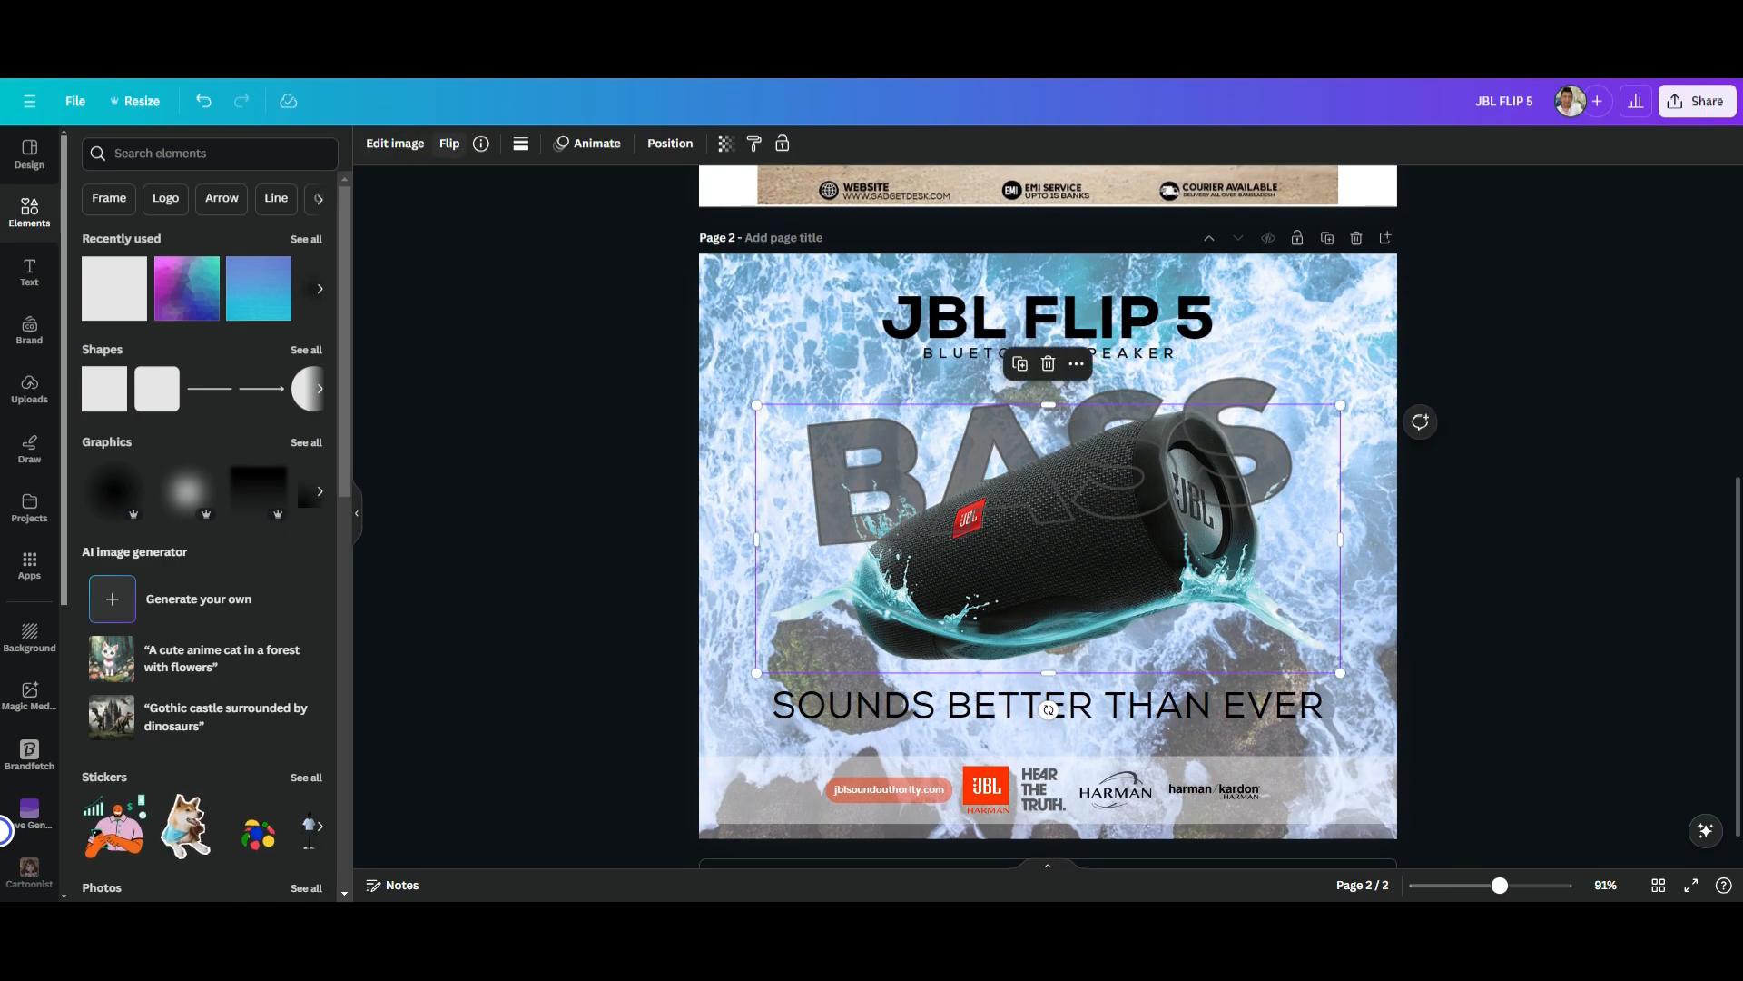
click(395, 142)
scroll(200, 454, down, 1)
drag(175, 351, 189, 351)
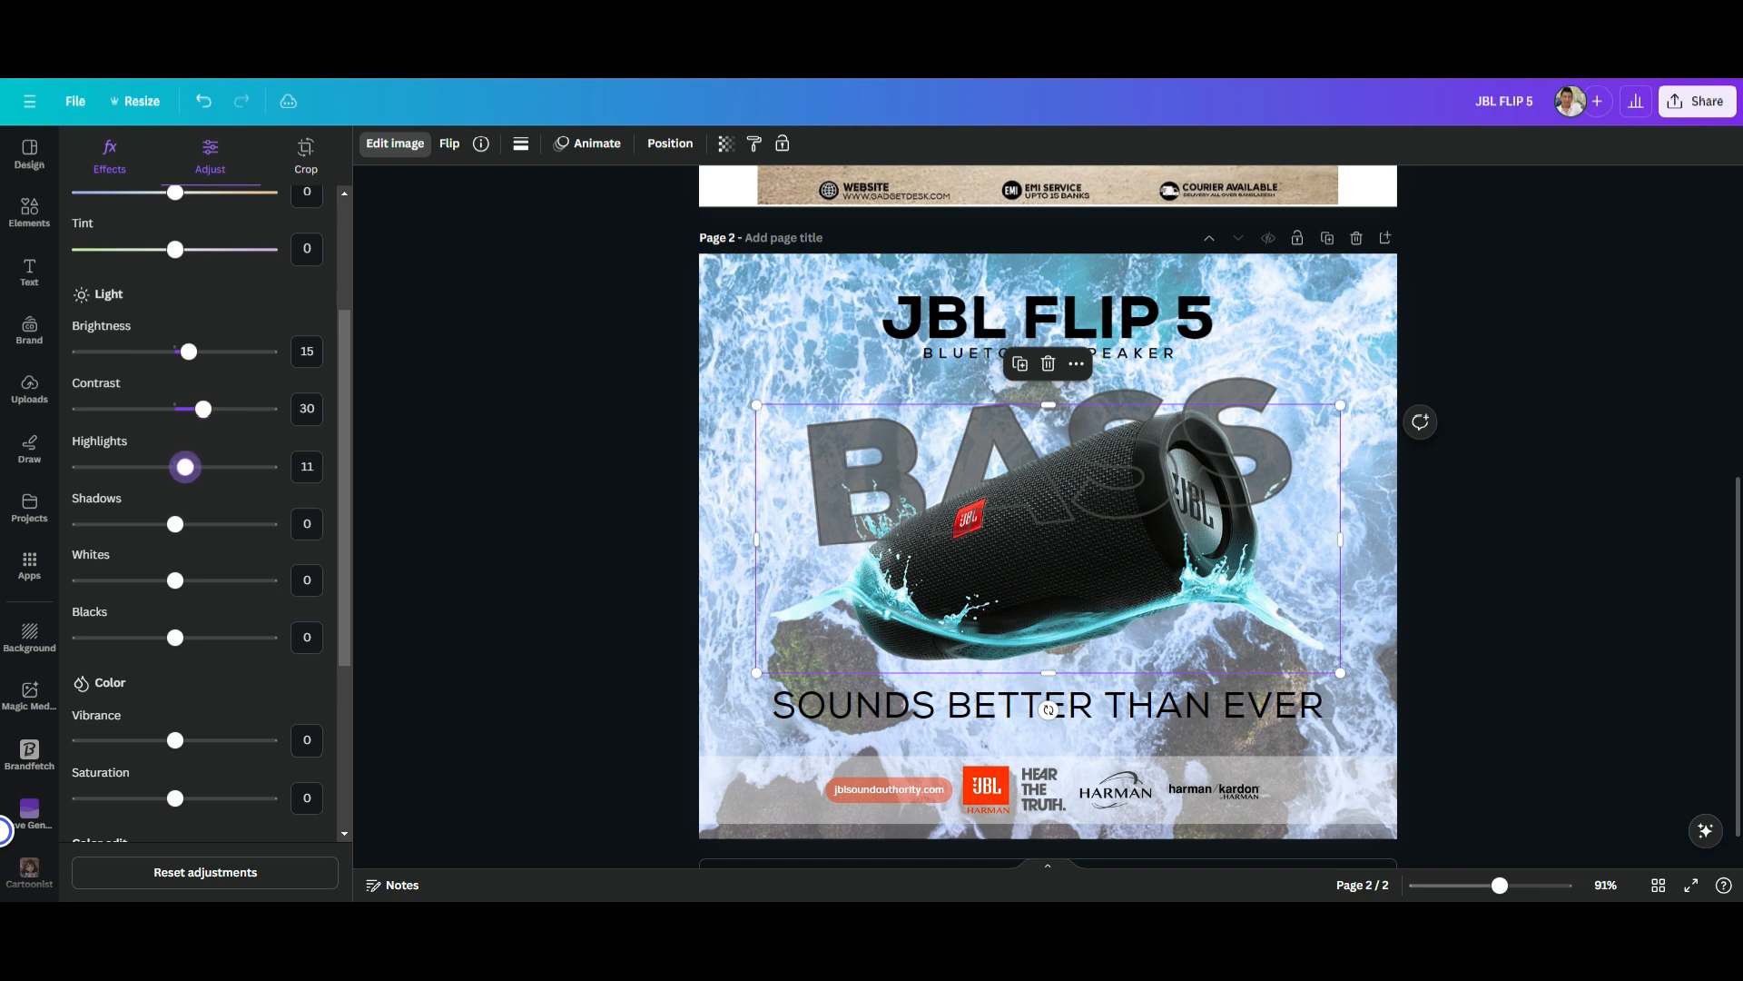
scroll(146, 524, down, 3)
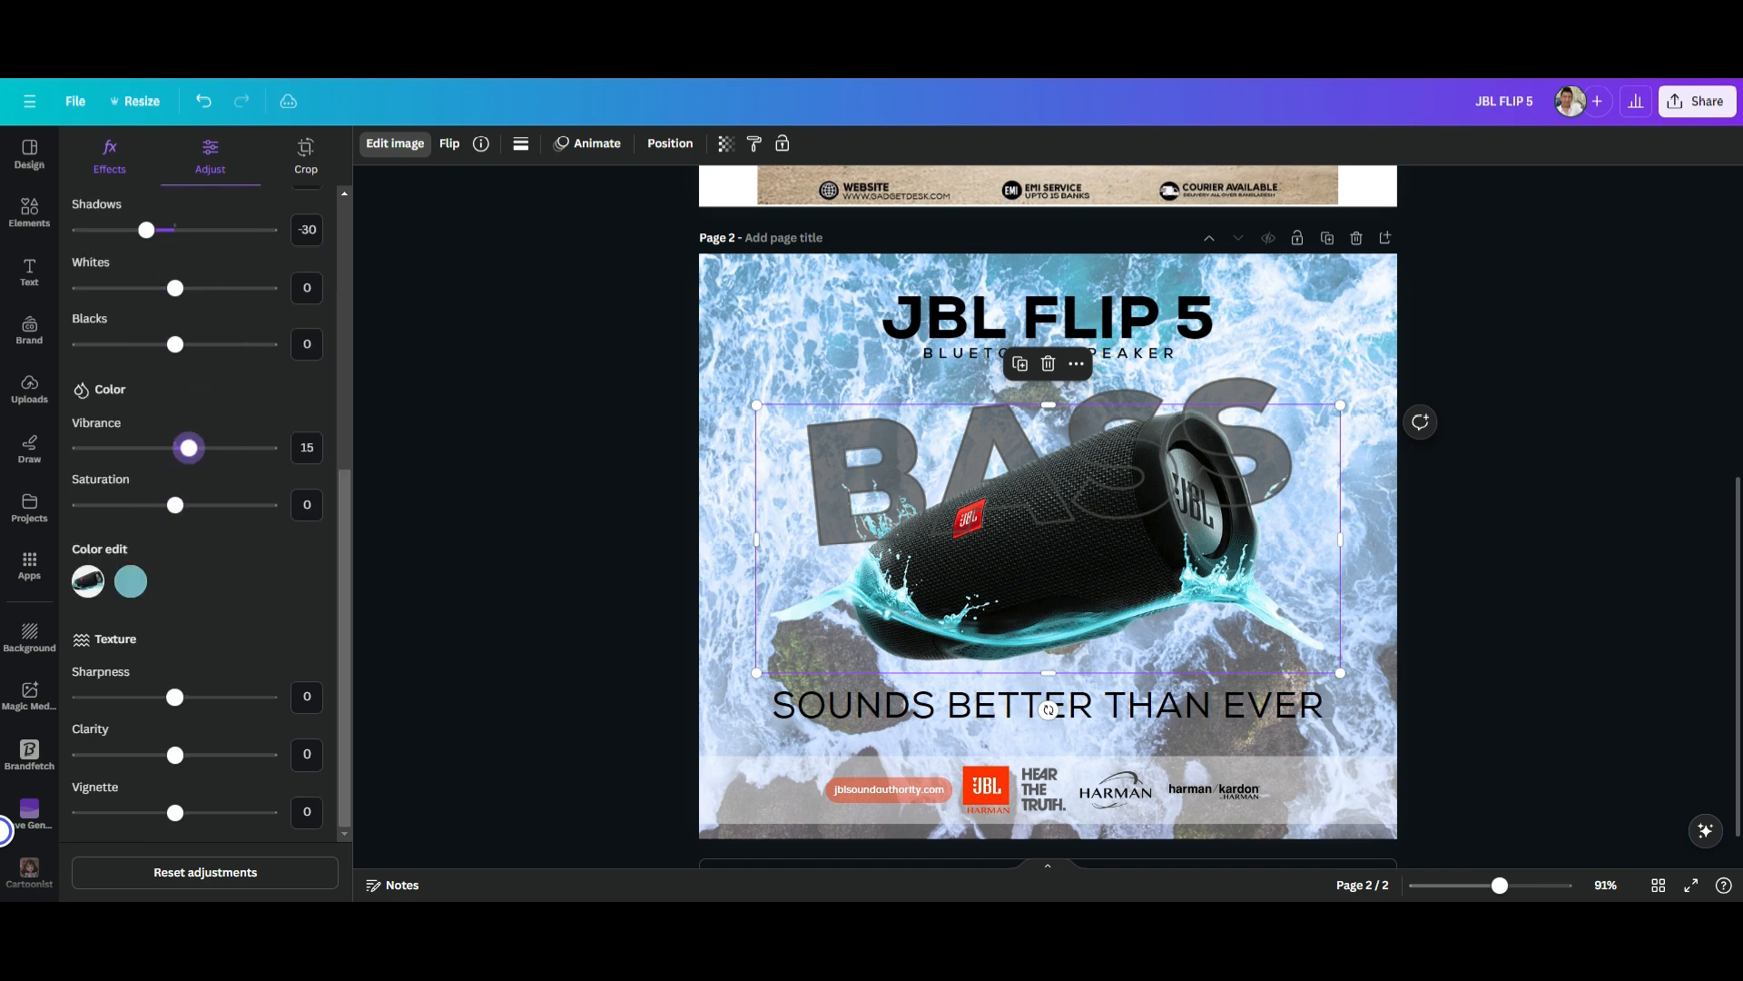
key(Escape)
Step: Download both pages of the design as JPG files
scroll(1048, 517, up, 5)
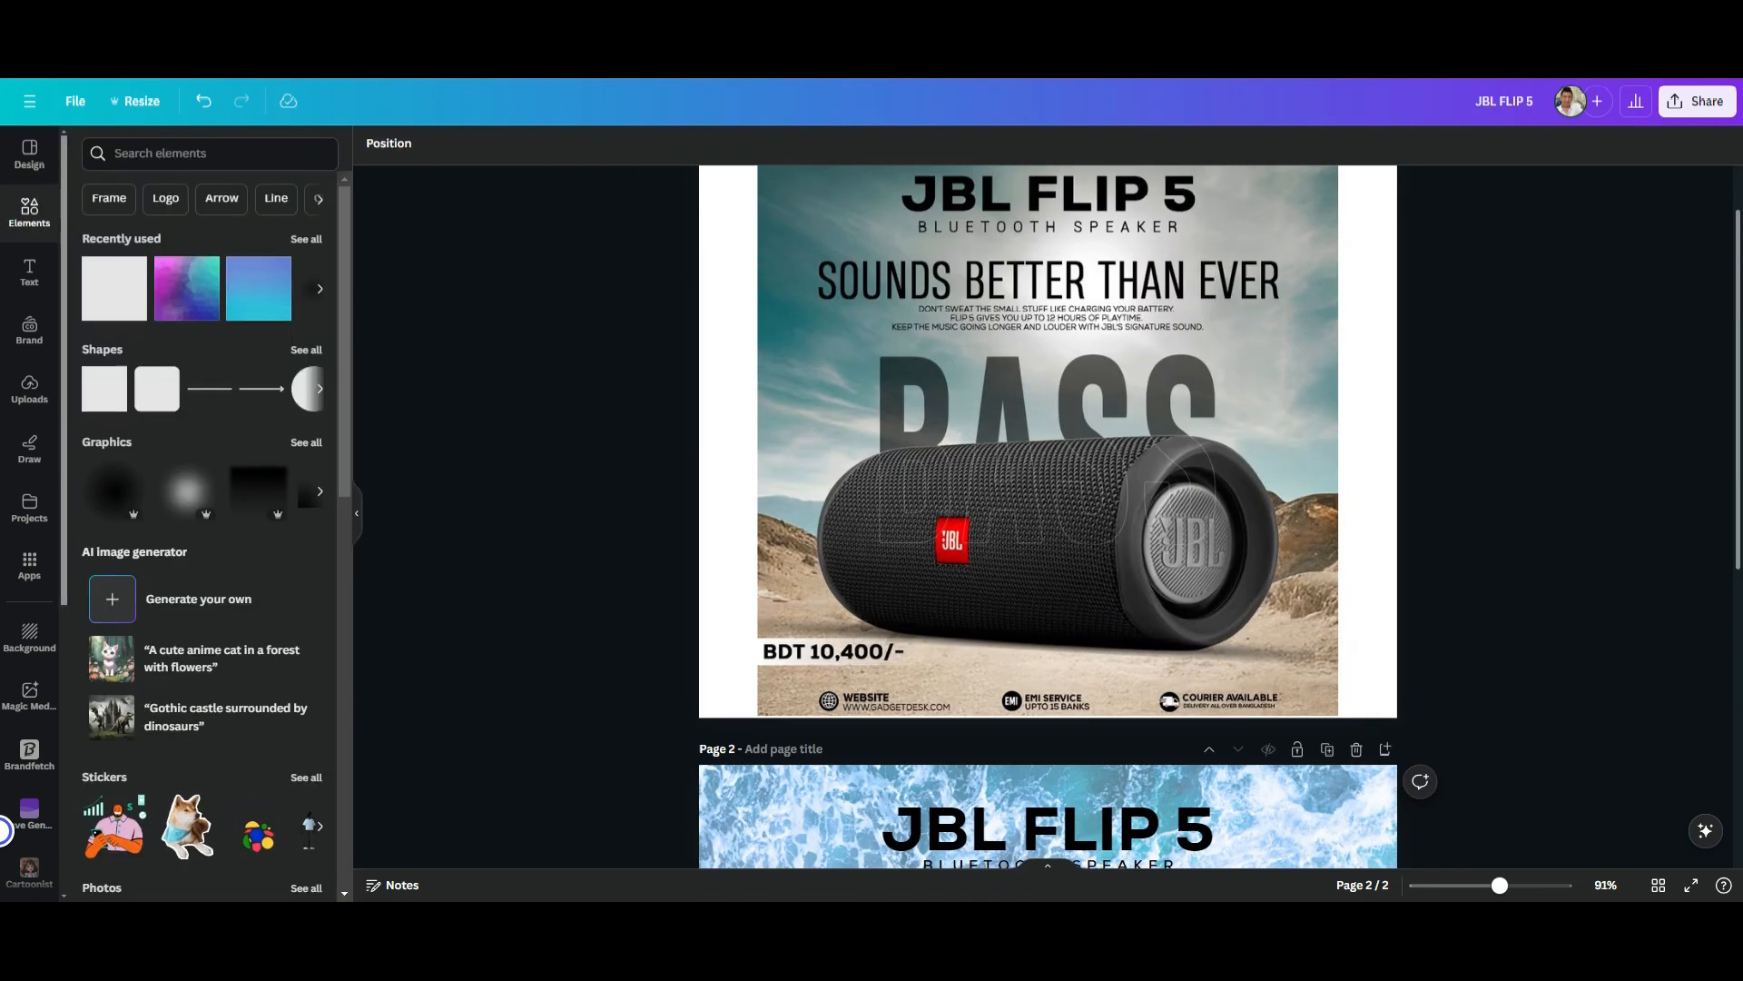
click(1697, 101)
click(1470, 530)
click(1565, 215)
click(1565, 263)
click(1564, 432)
click(1565, 432)
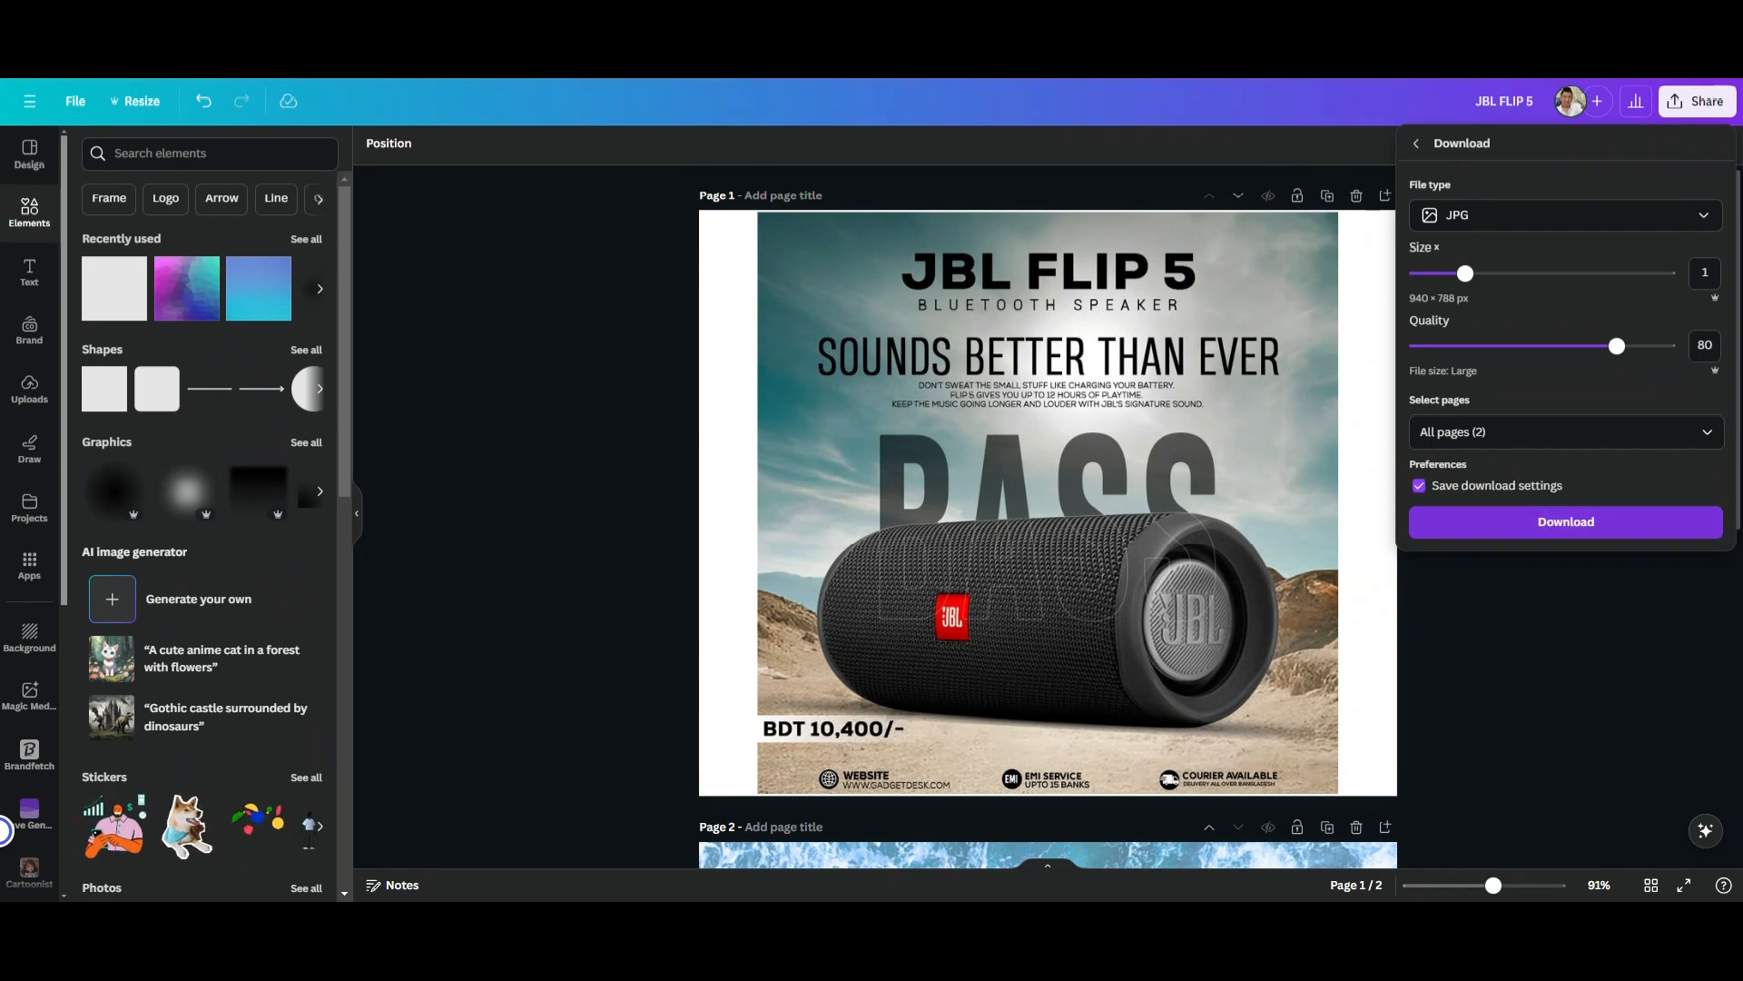
click(1564, 521)
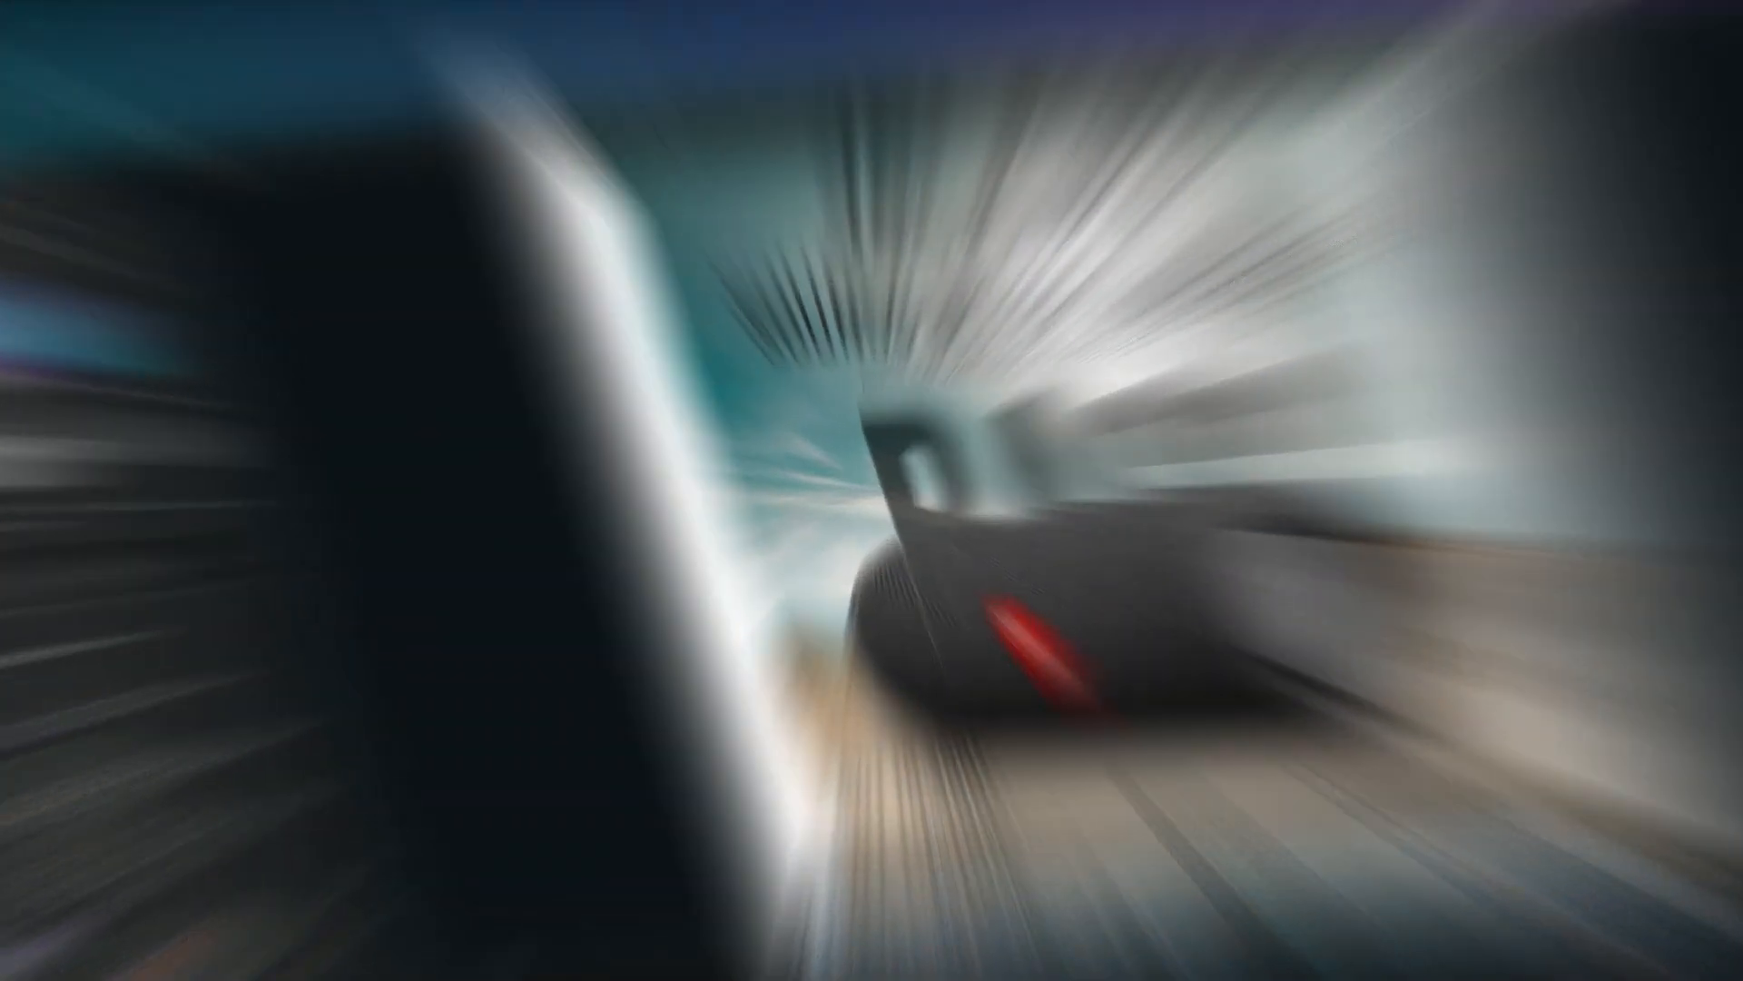